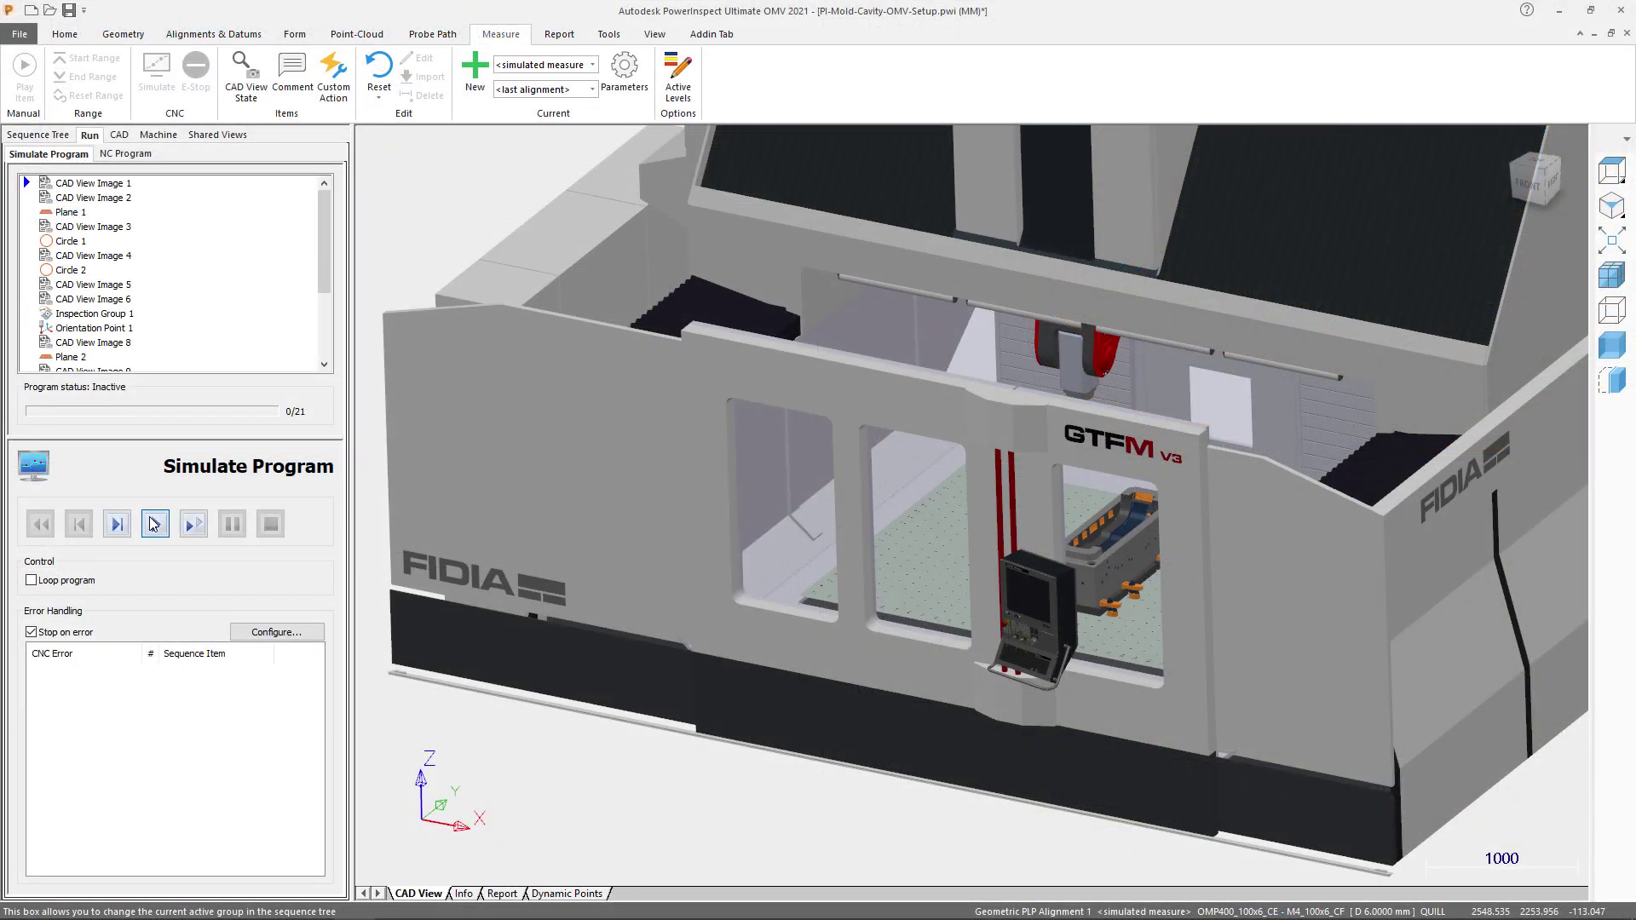
Start the simulated inspection program running on the FIDIA machine model.
left_click(154, 523)
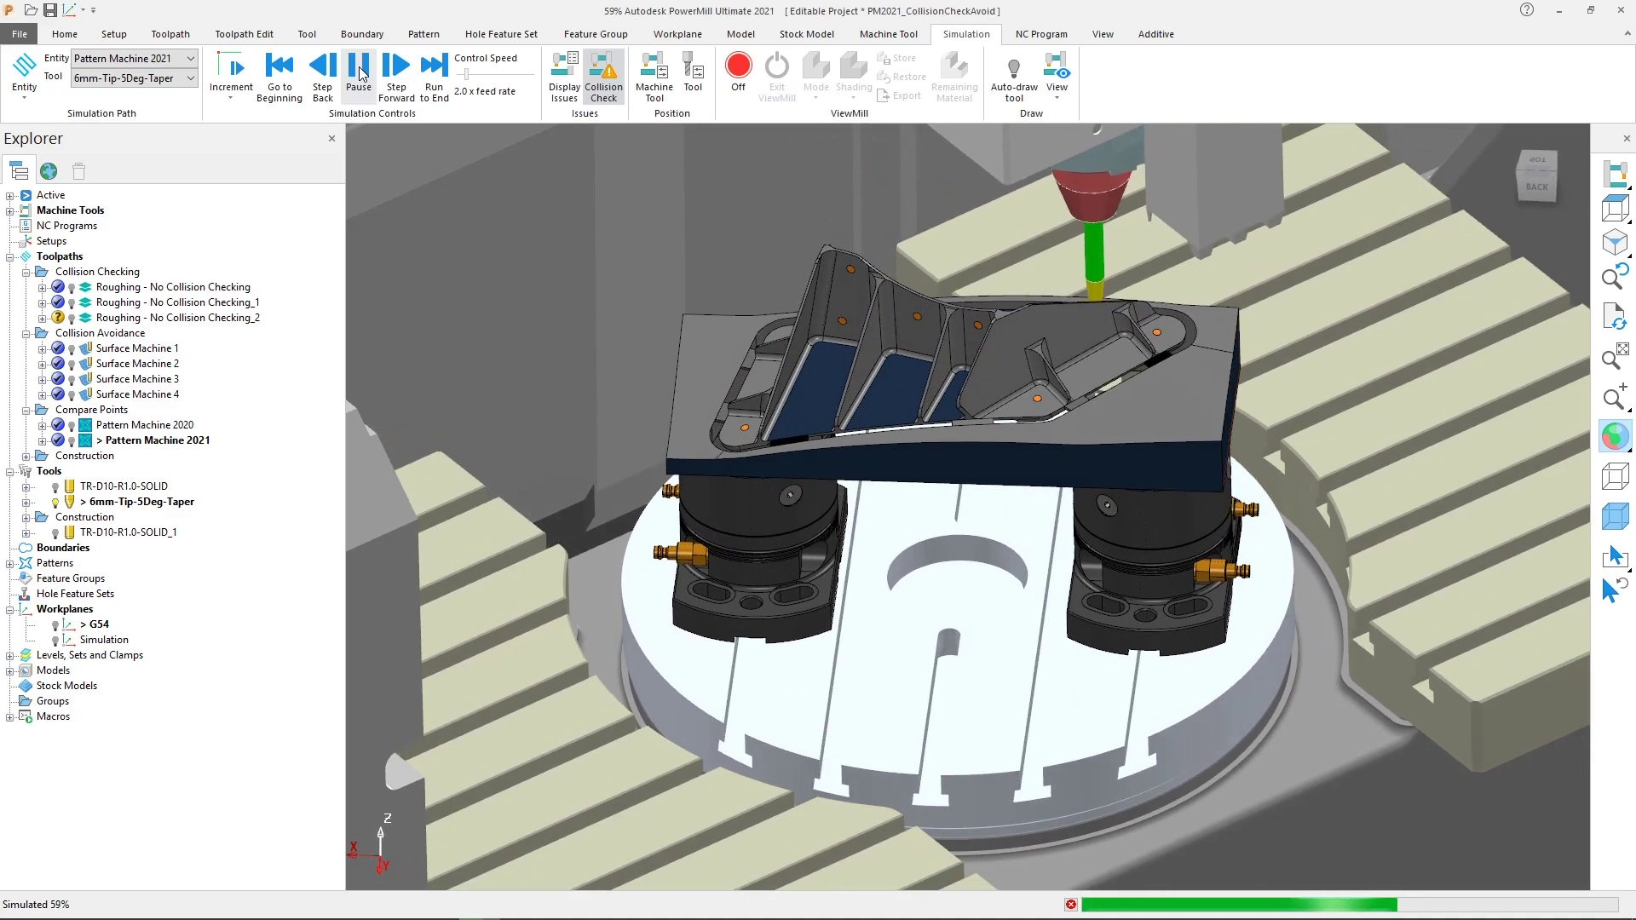
Delete the short stray passes along the bottom, right and left edges of the Steep and Shallow toolpath.
left_click_drag(540, 581, 1559, 519)
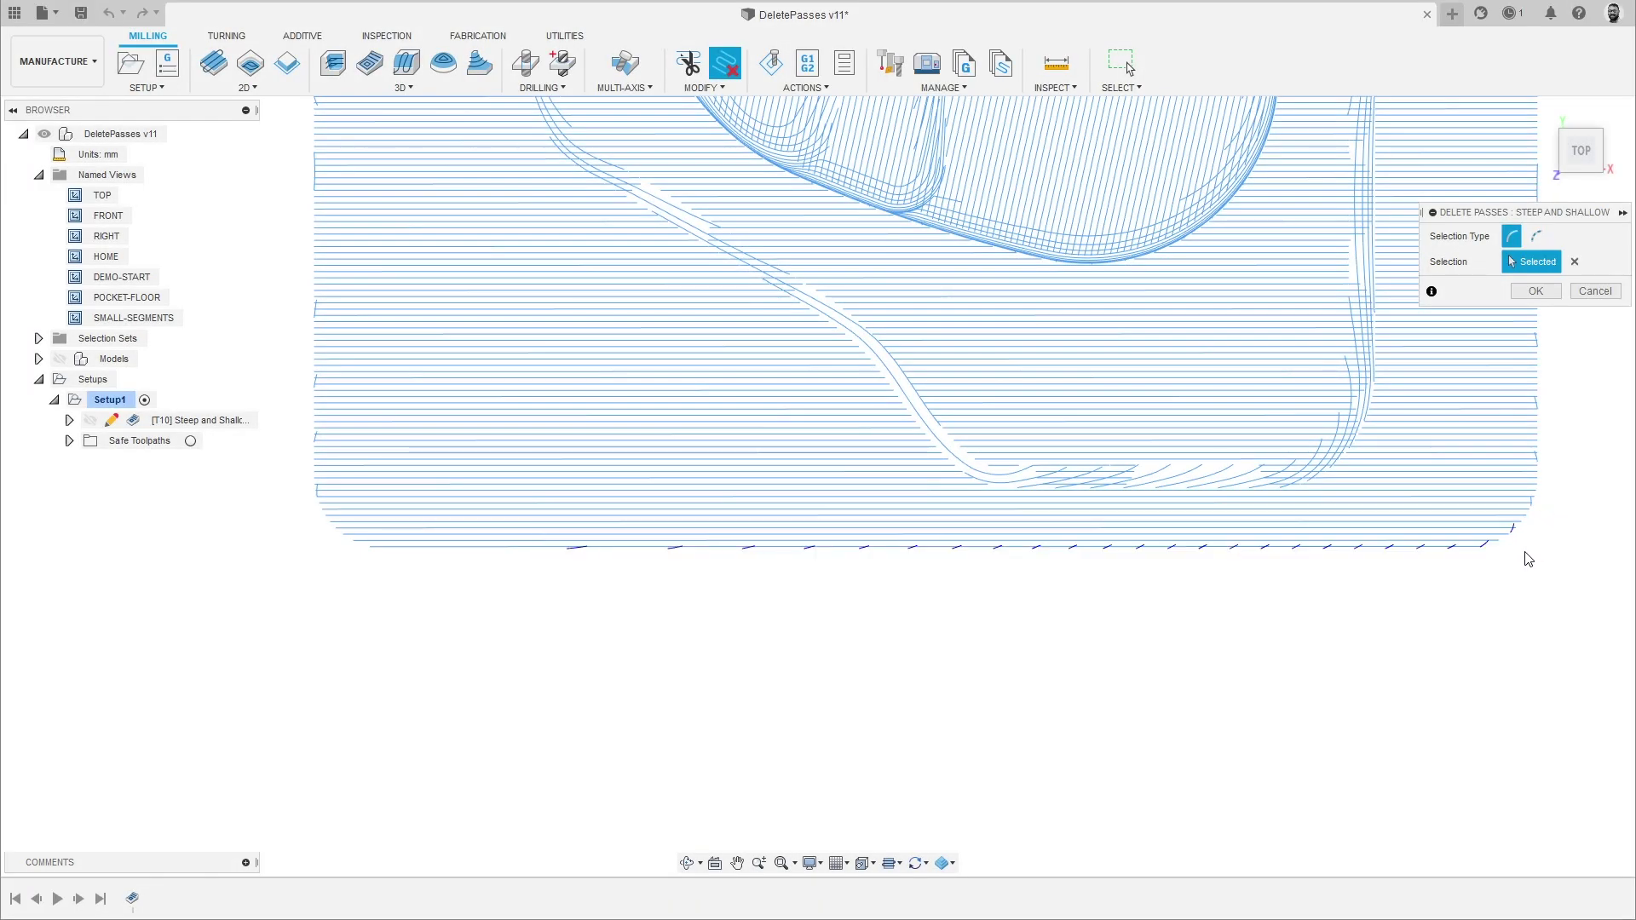
left_click_drag(1549, 434, 1552, 162)
left_click_drag(301, 518, 364, 149)
left_click(1536, 292)
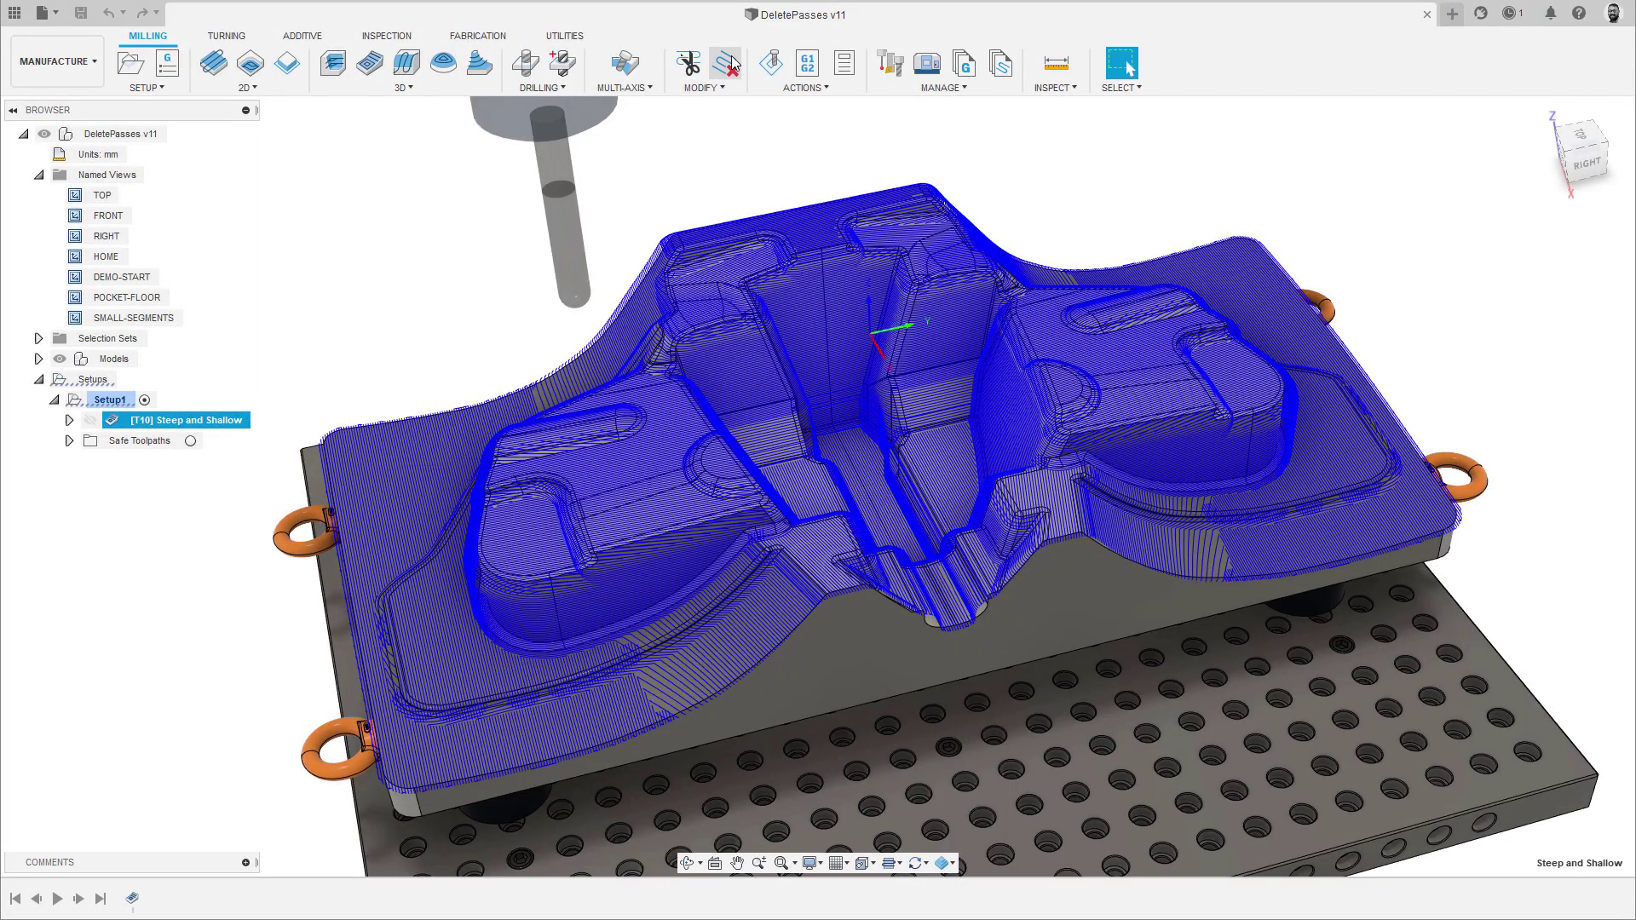
Delete the stray pass ends from the SMALL-SEGMENTS view, then move to the POCKET-FLOOR view.
left_click(731, 64)
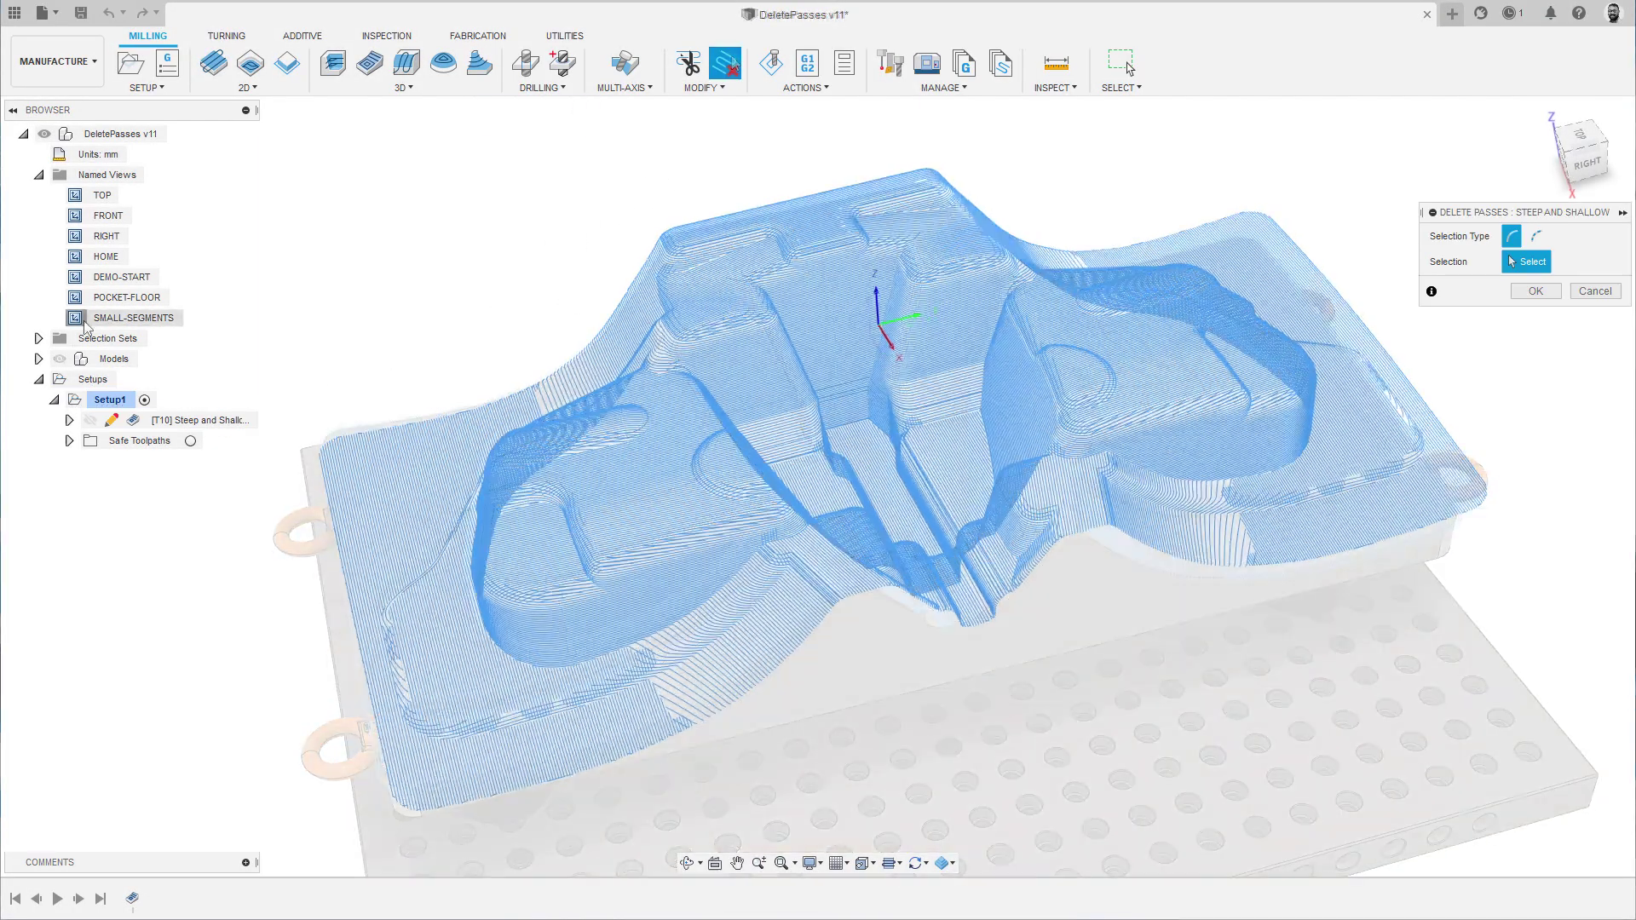
double_click(83, 320)
left_click_drag(417, 315, 501, 377)
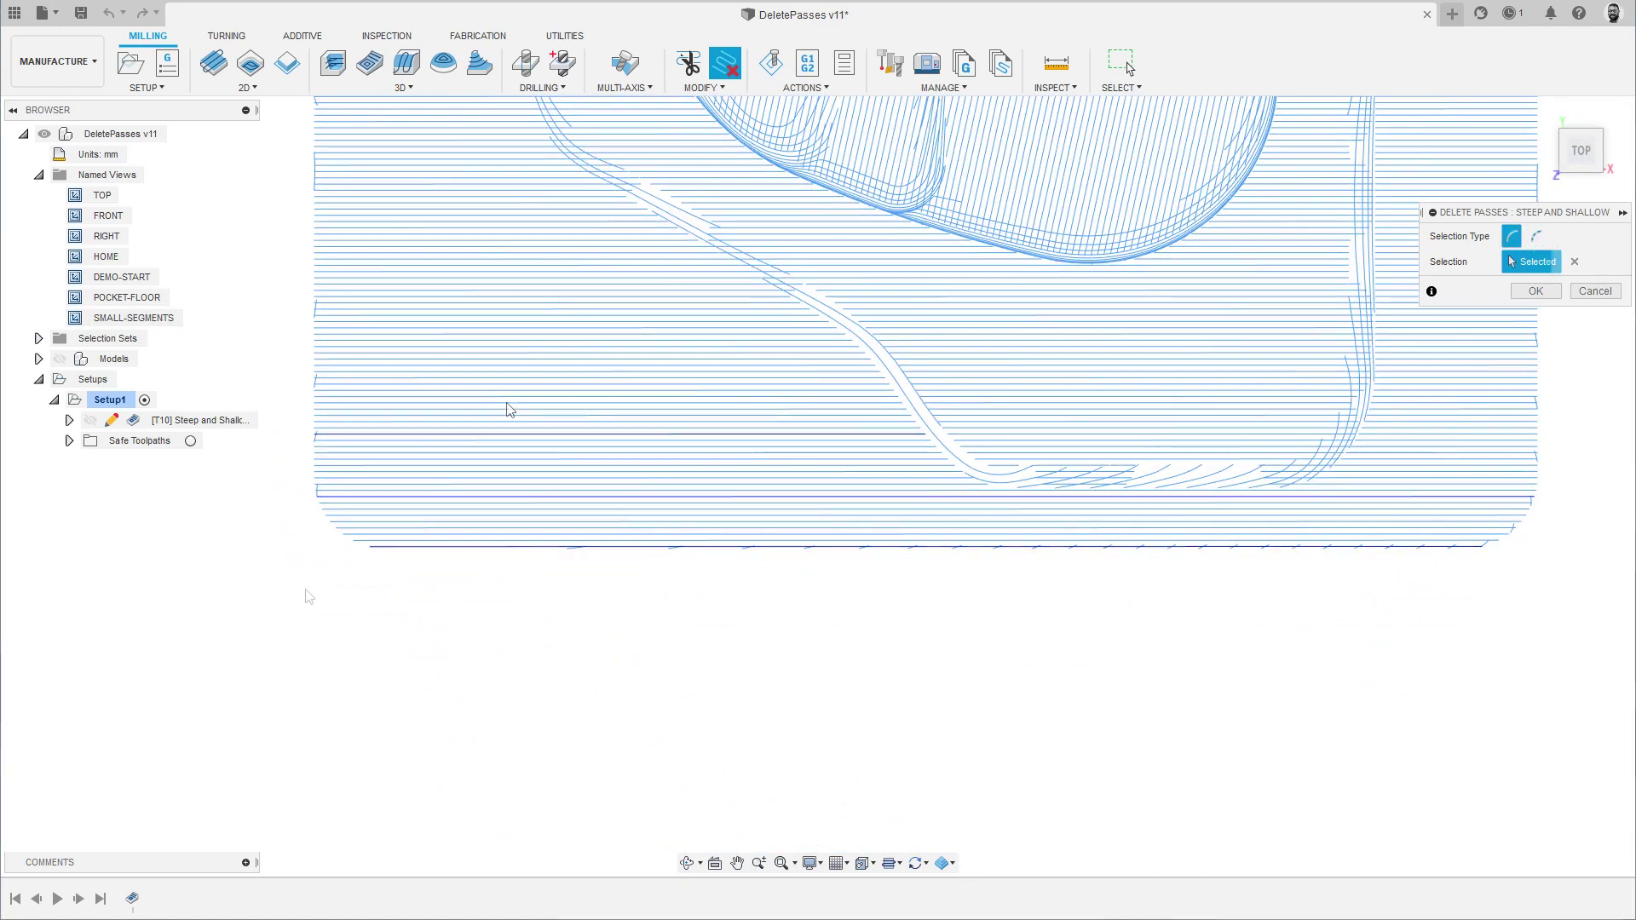
left_click_drag(308, 589, 1593, 405)
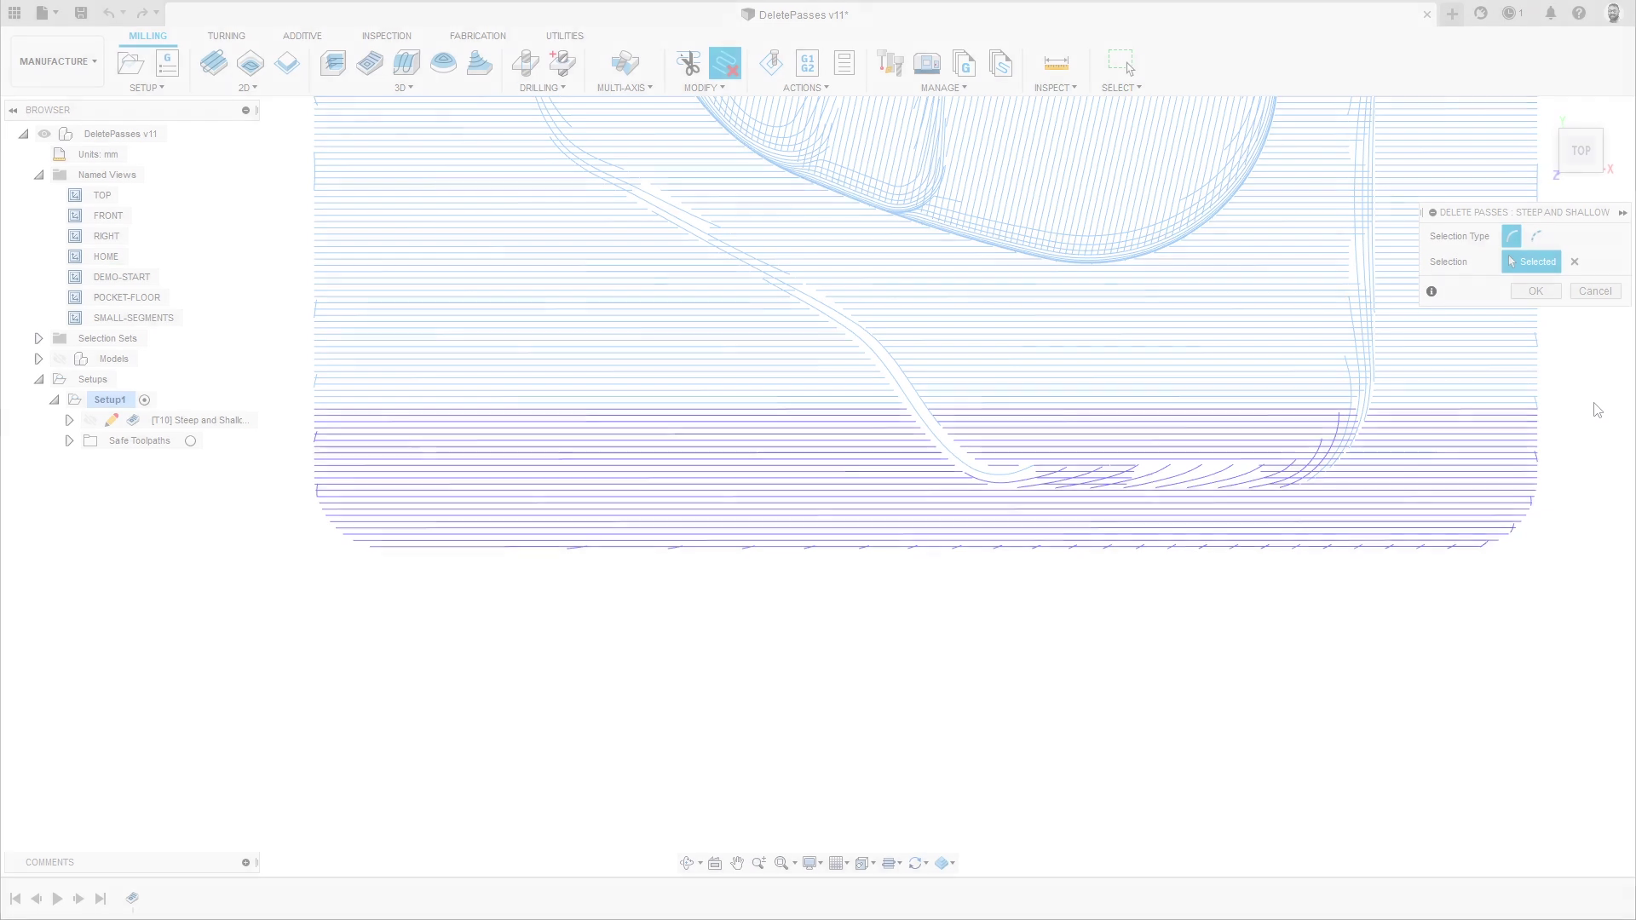
left_click_drag(541, 580, 1550, 160)
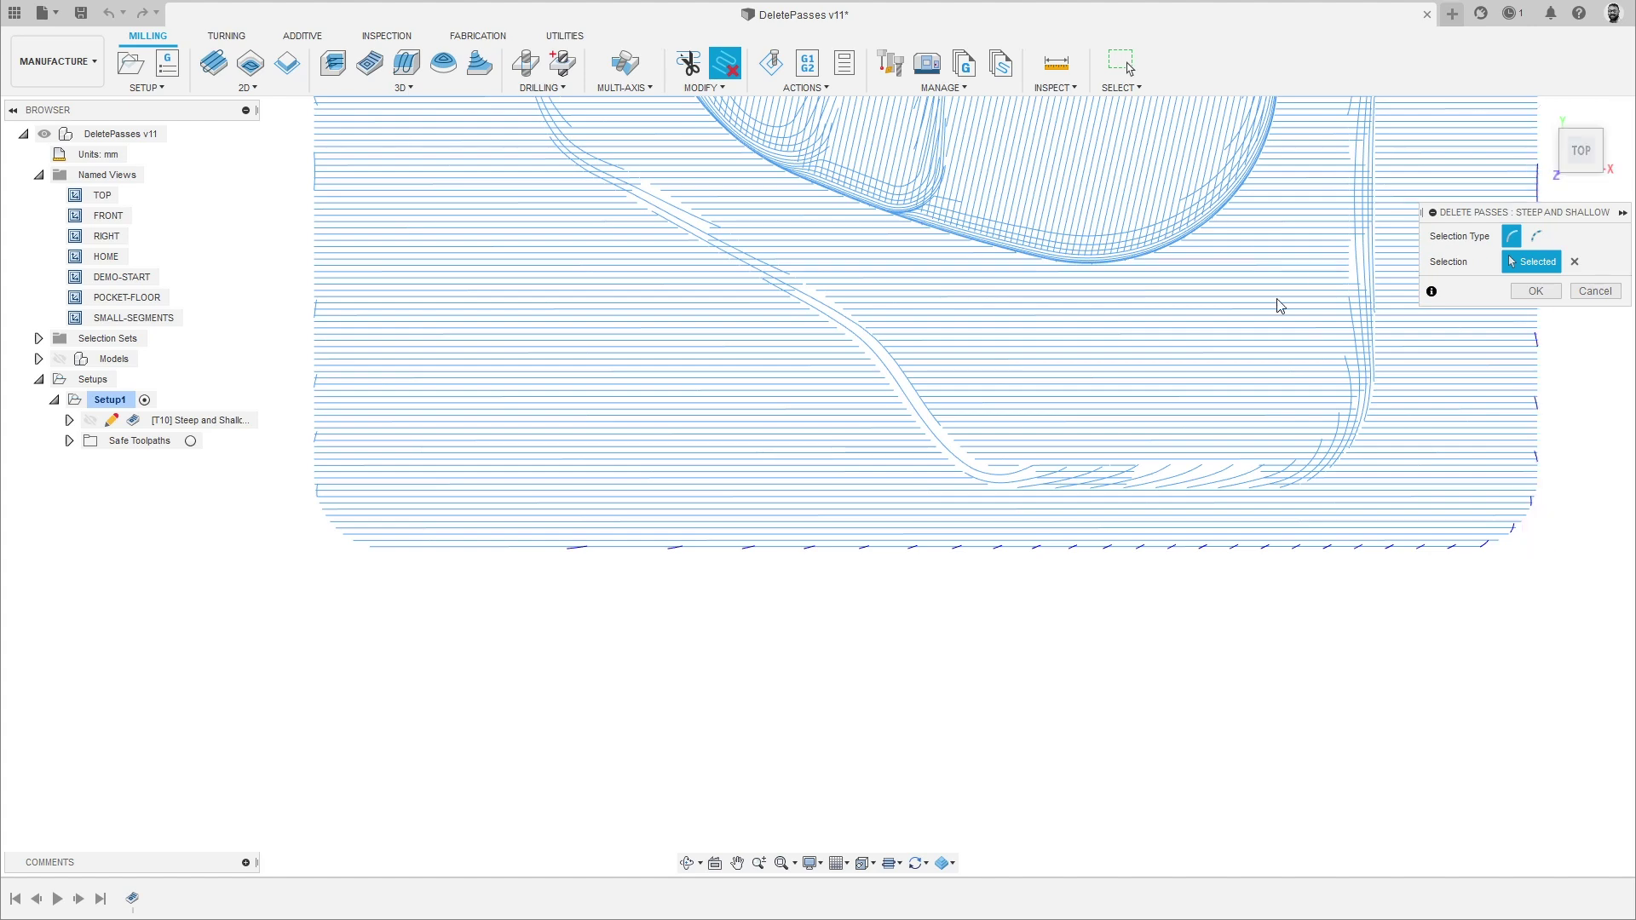
left_click_drag(300, 517, 364, 147)
left_click(1536, 292)
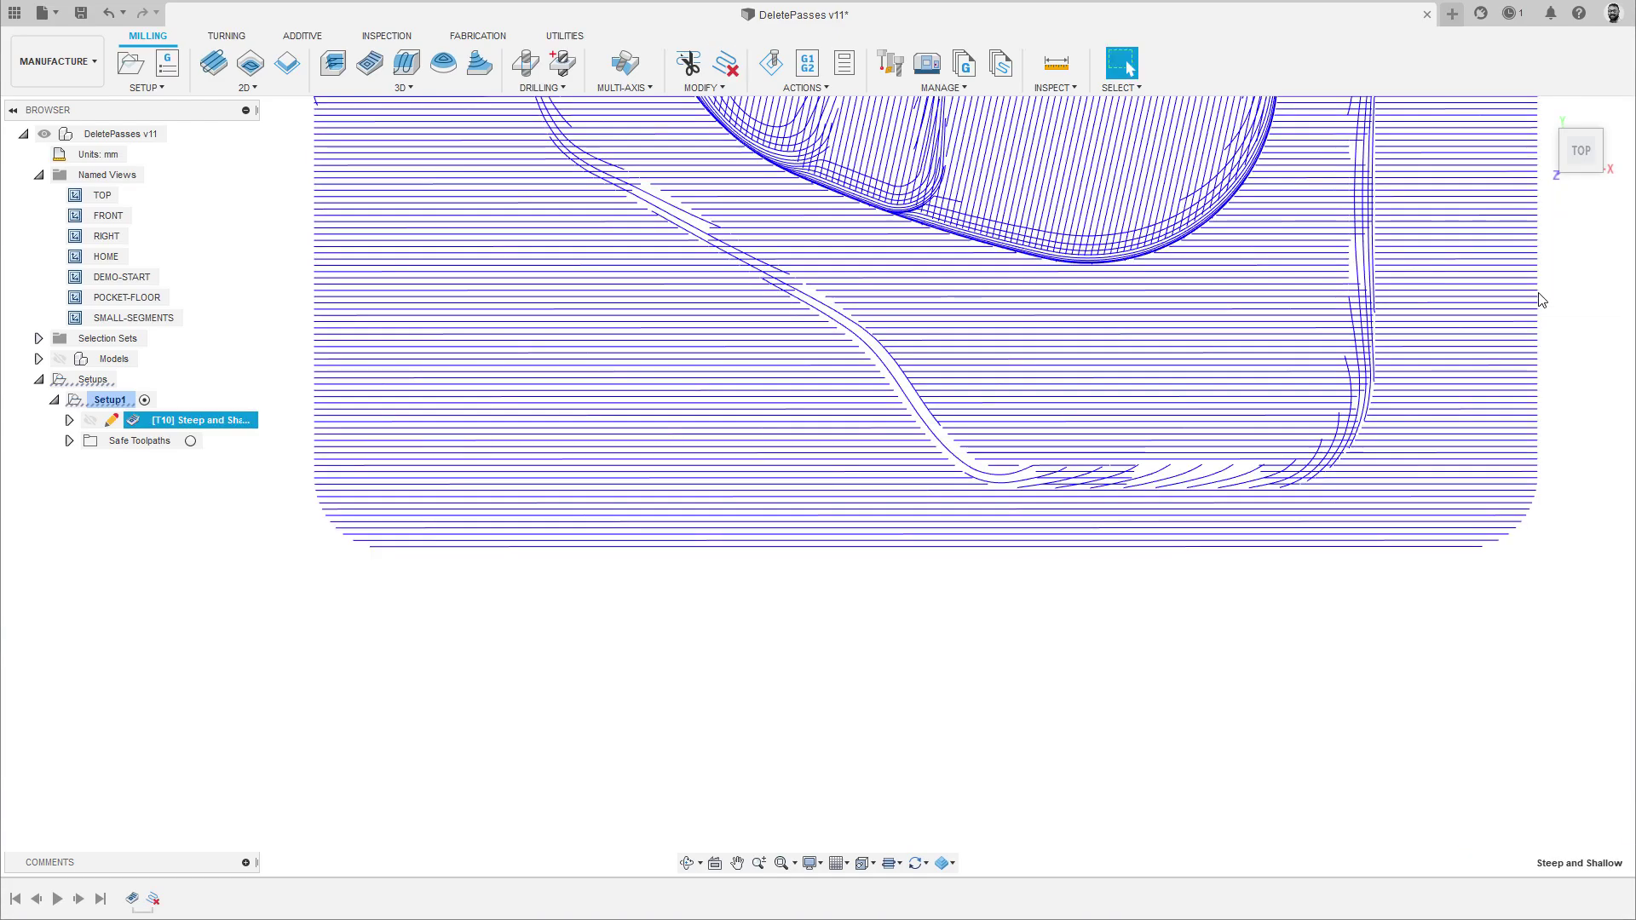
double_click(121, 276)
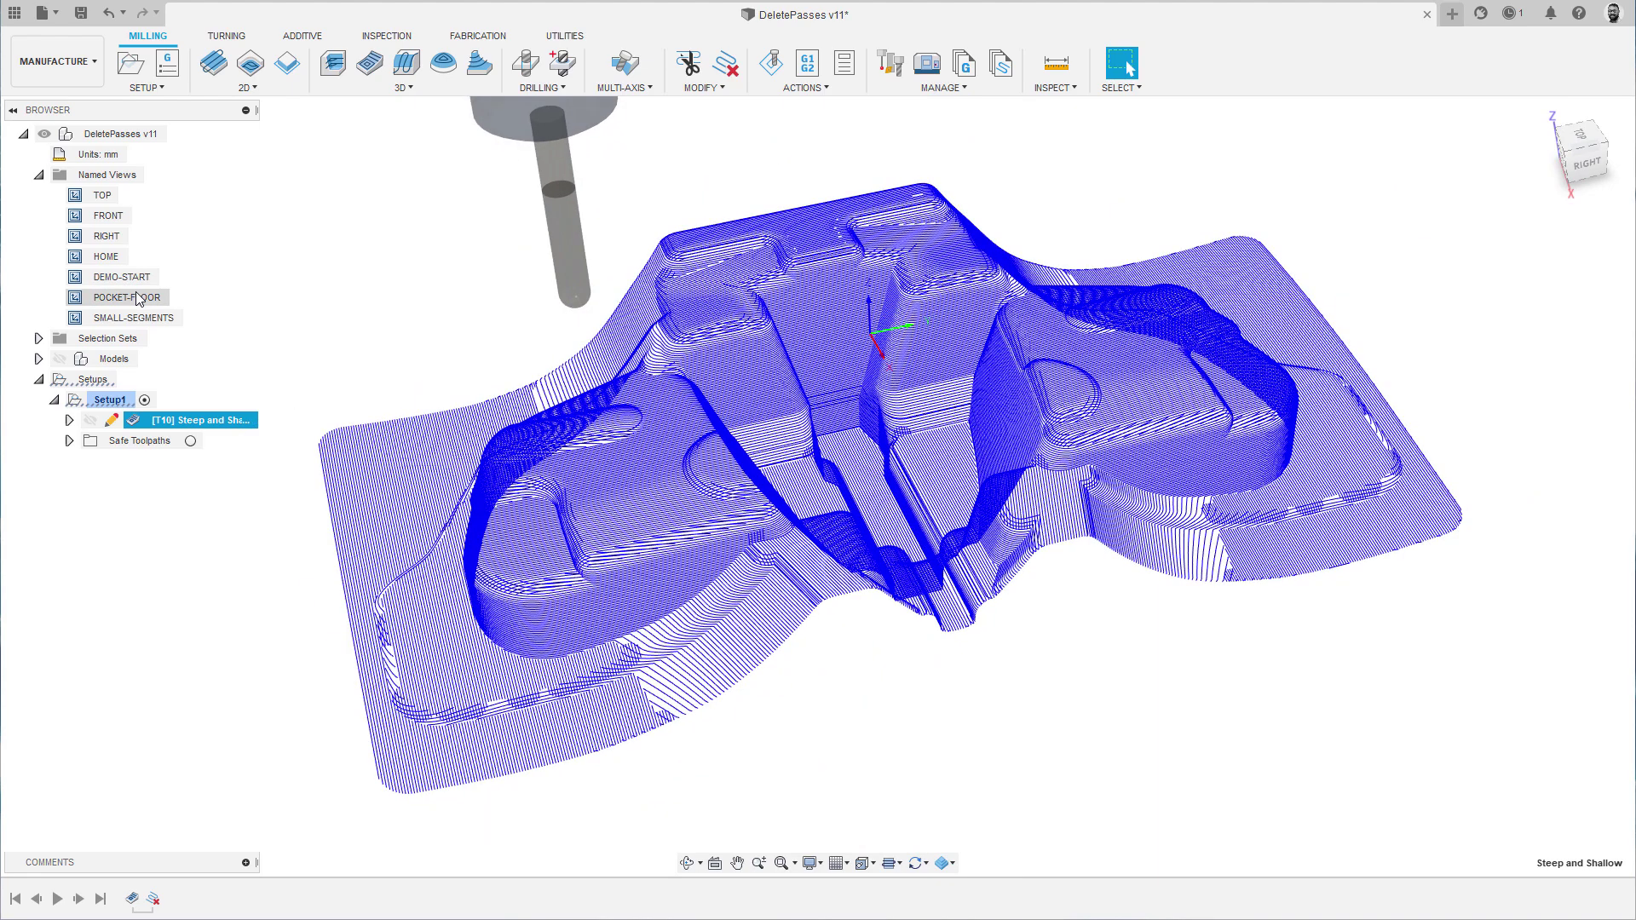
double_click(138, 302)
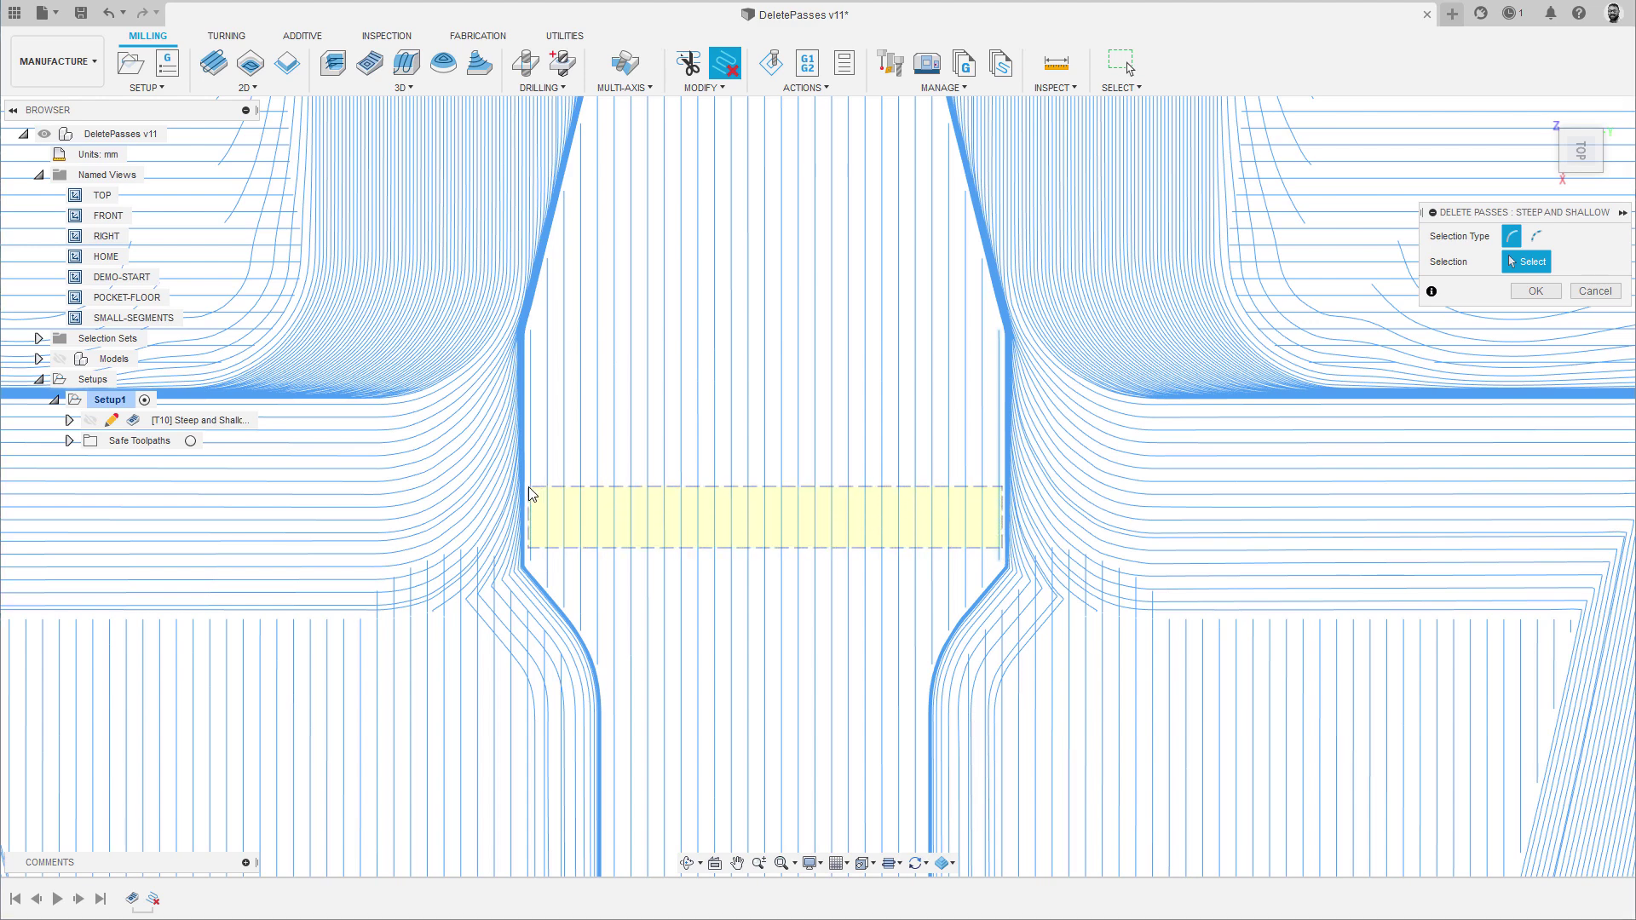
Delete the passes across the central pocket floor, then undo back into editing the operation.
left_click_drag(528, 488, 528, 488)
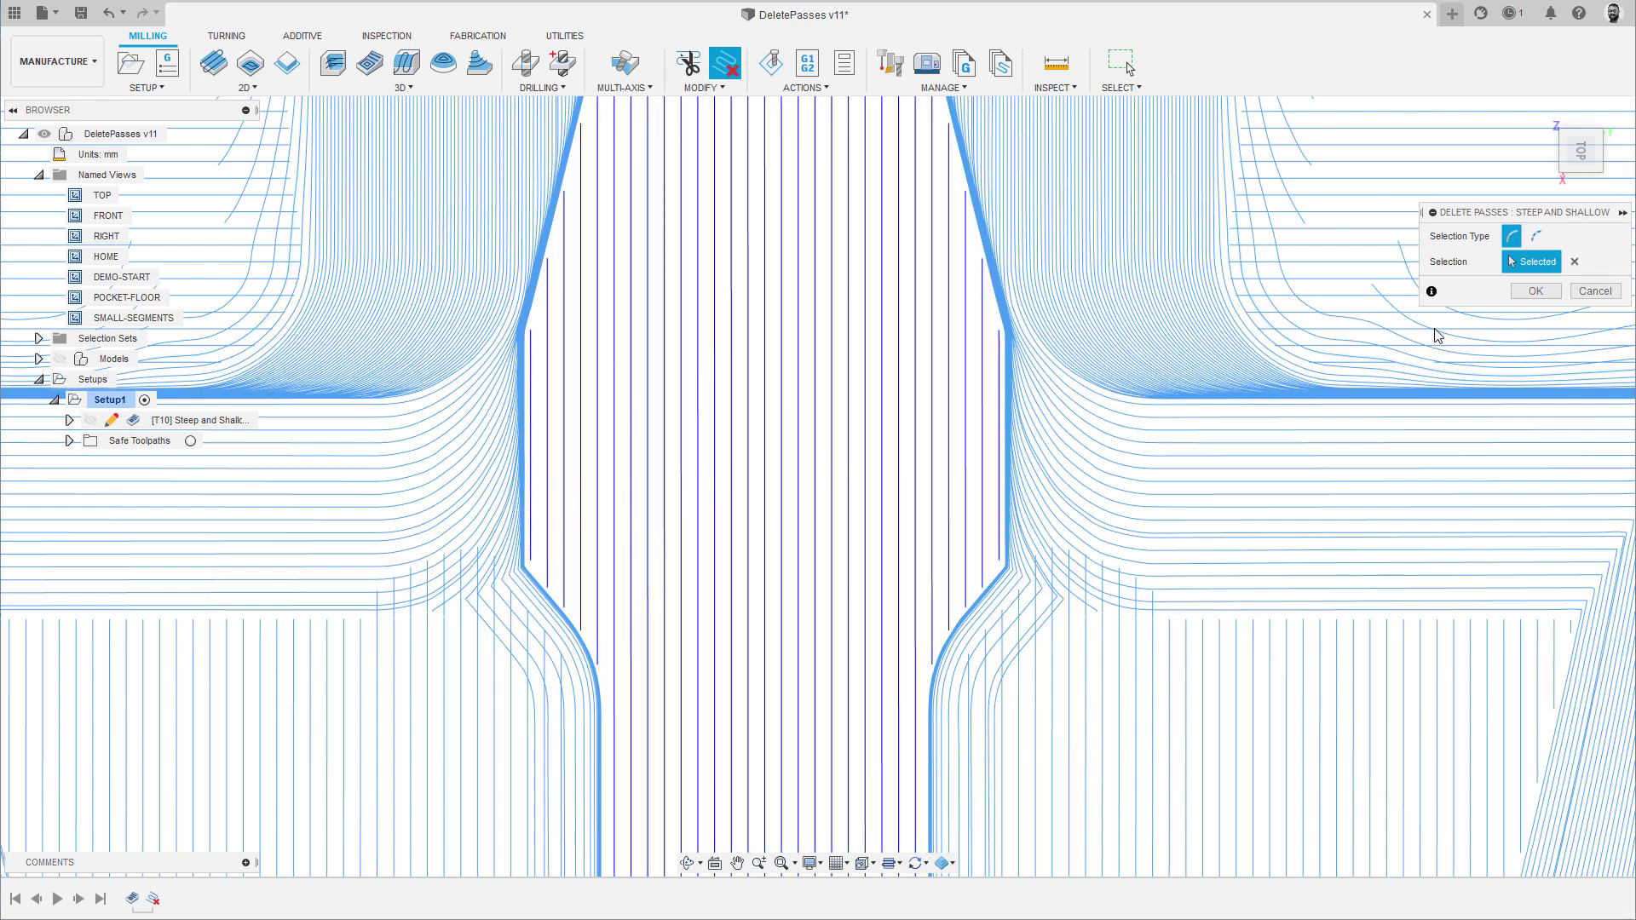
left_click(1525, 297)
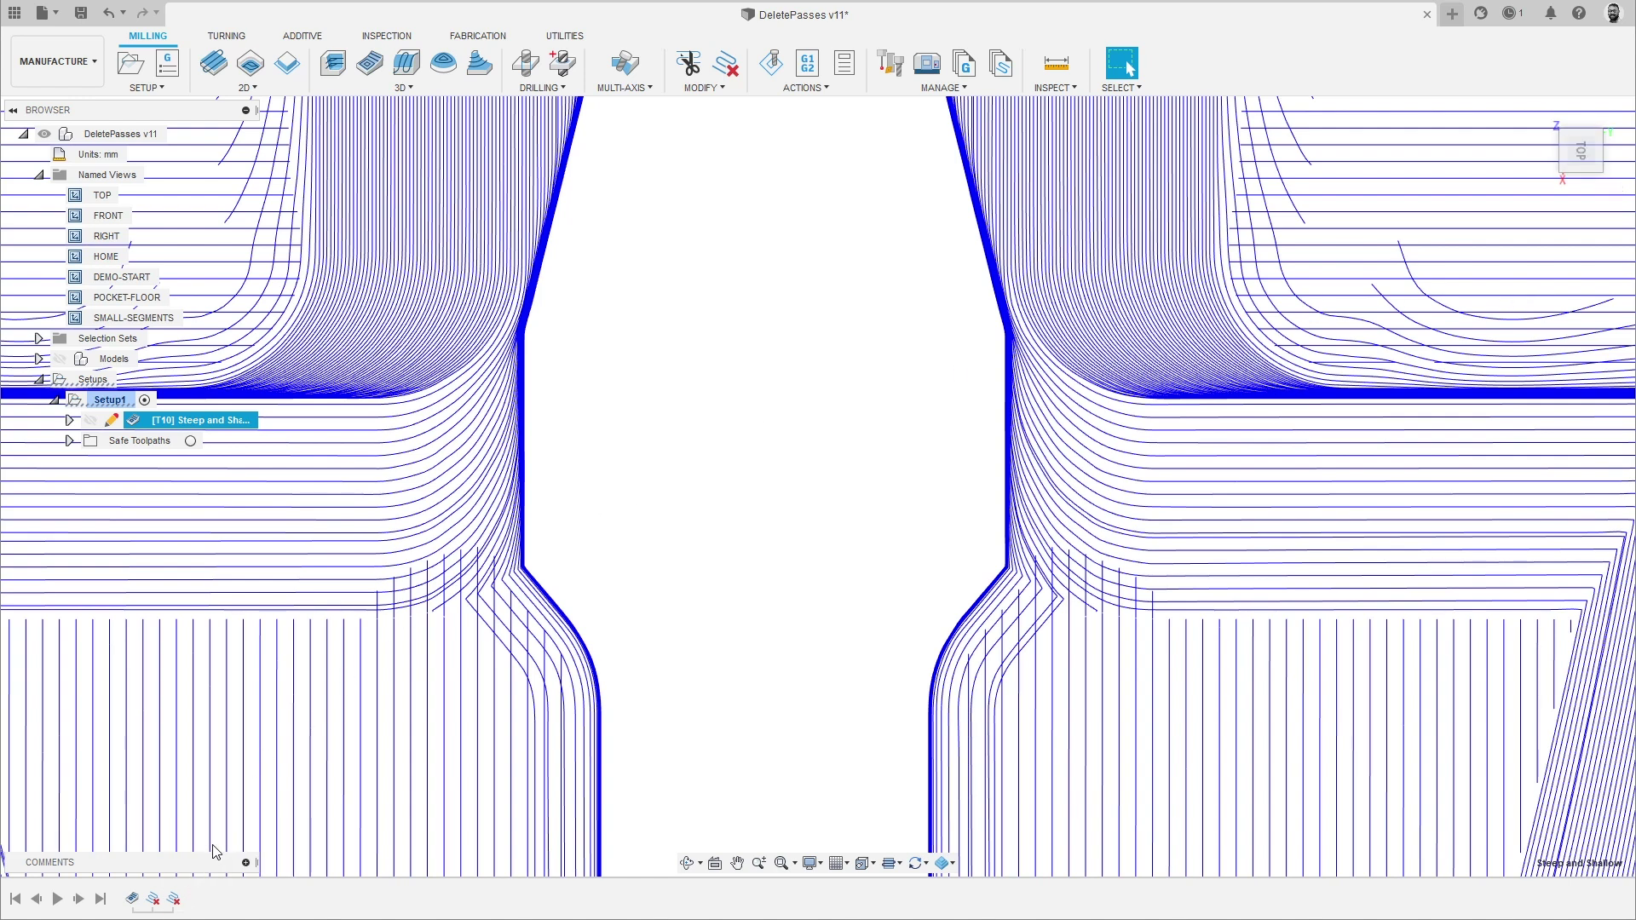
key("ctrl+z")
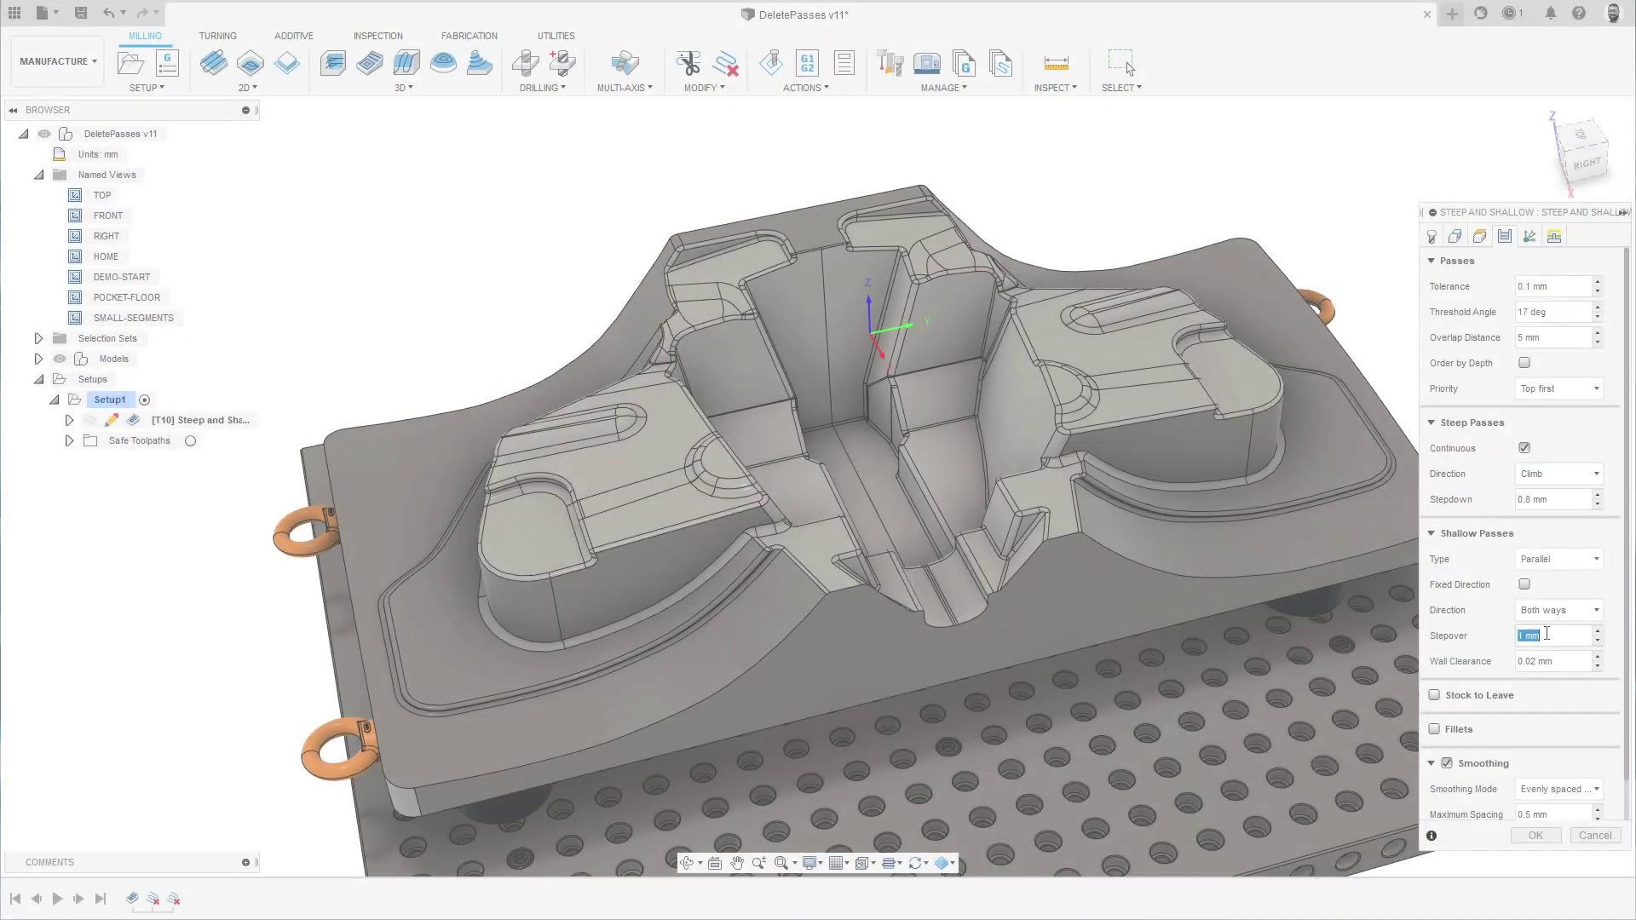
Regenerate the Steep and Shallow toolpath with a 0.8 mm stepover and view it from POCKET-FLOOR.
type("0.8")
left_click(1535, 835)
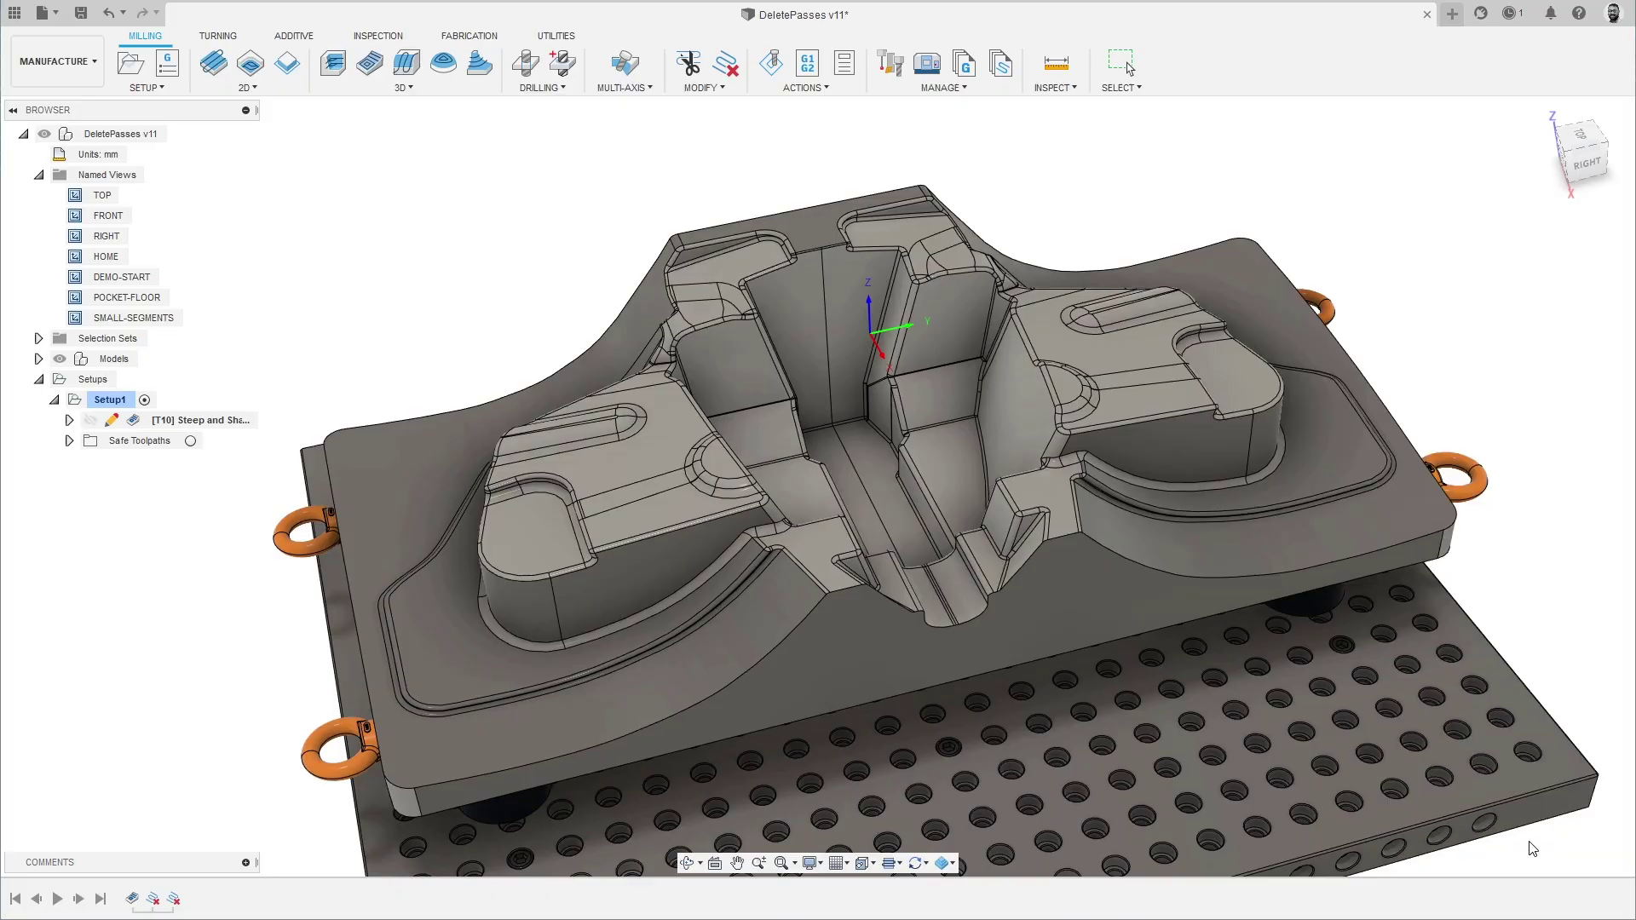
double_click(81, 298)
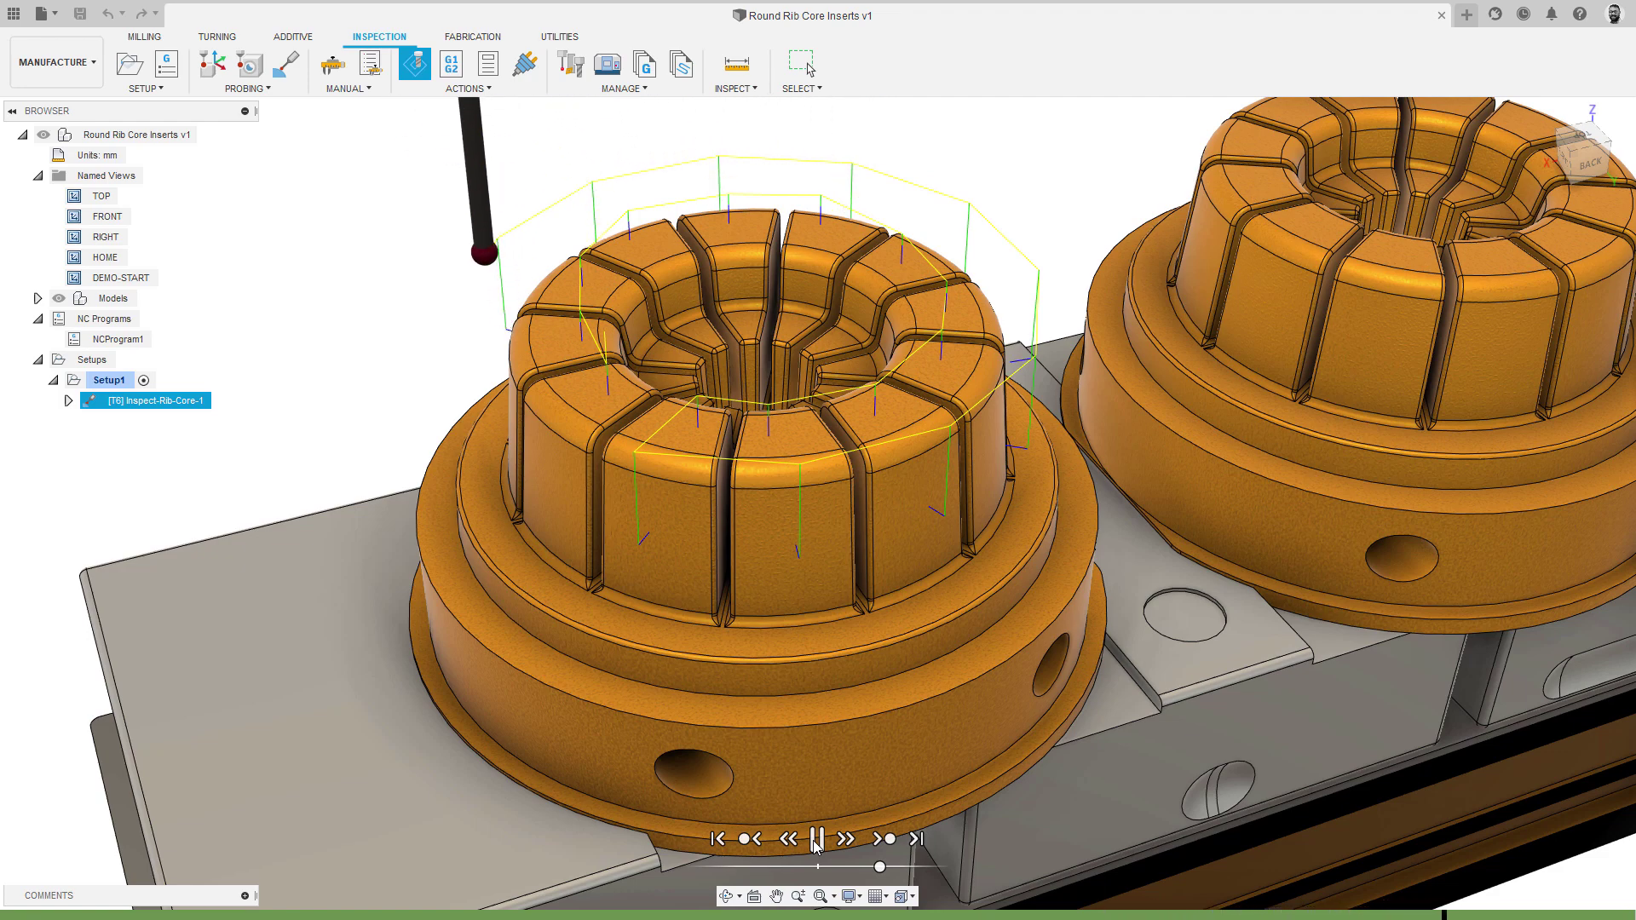
Pause the probing playback and import Results.txt onto the front rib core body.
left_click(816, 839)
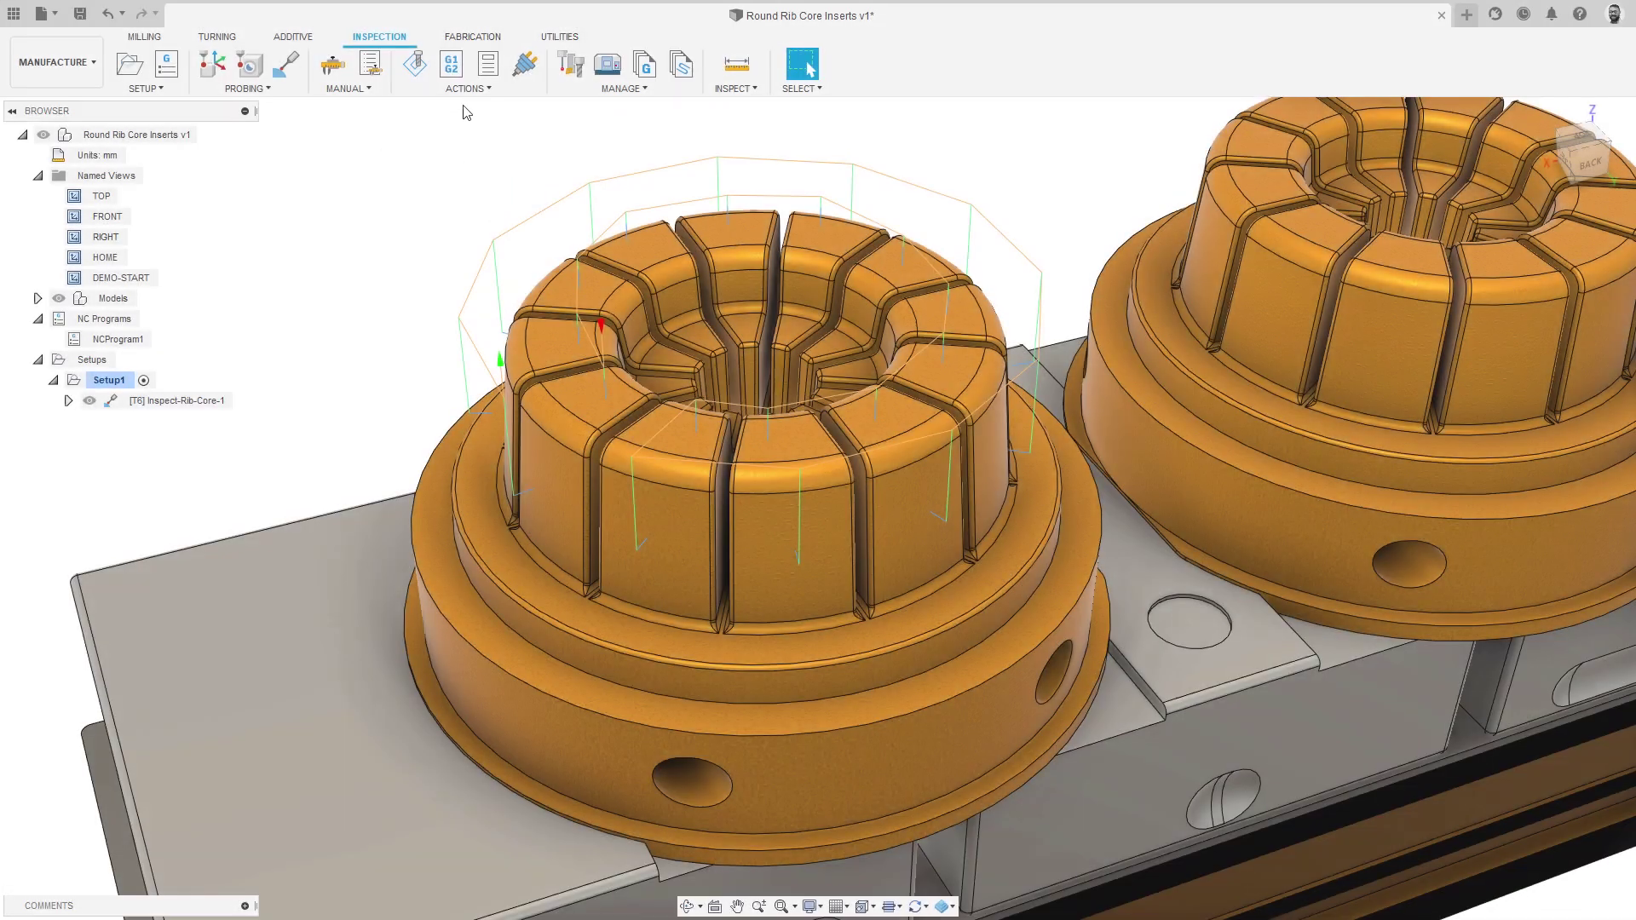
left_click(474, 90)
left_click(459, 183)
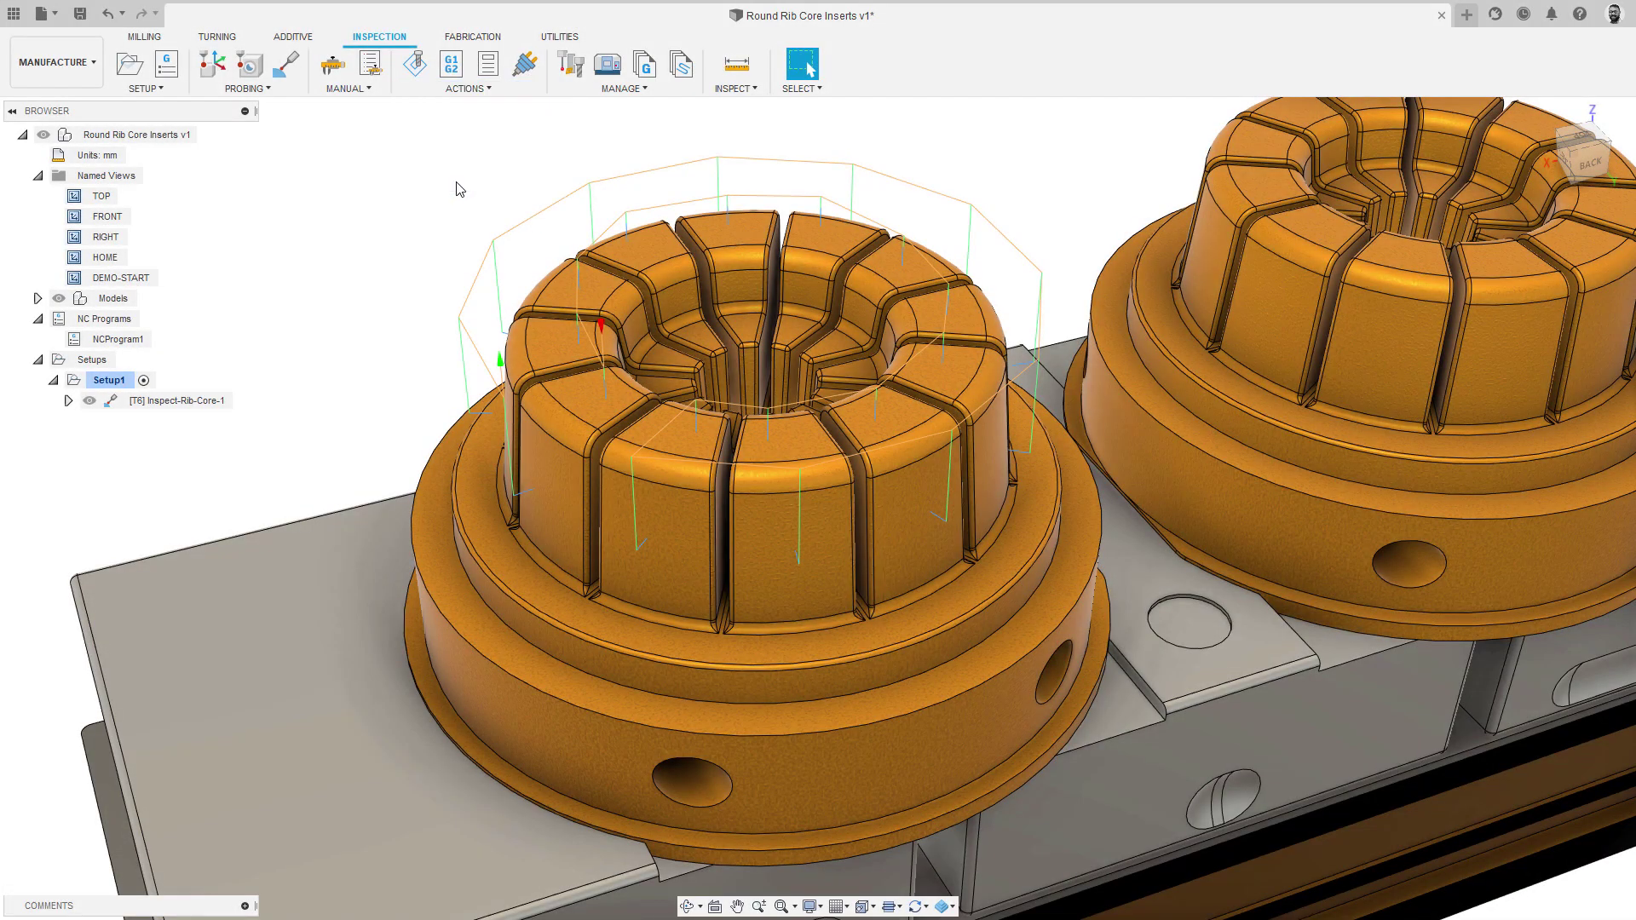
left_click(723, 300)
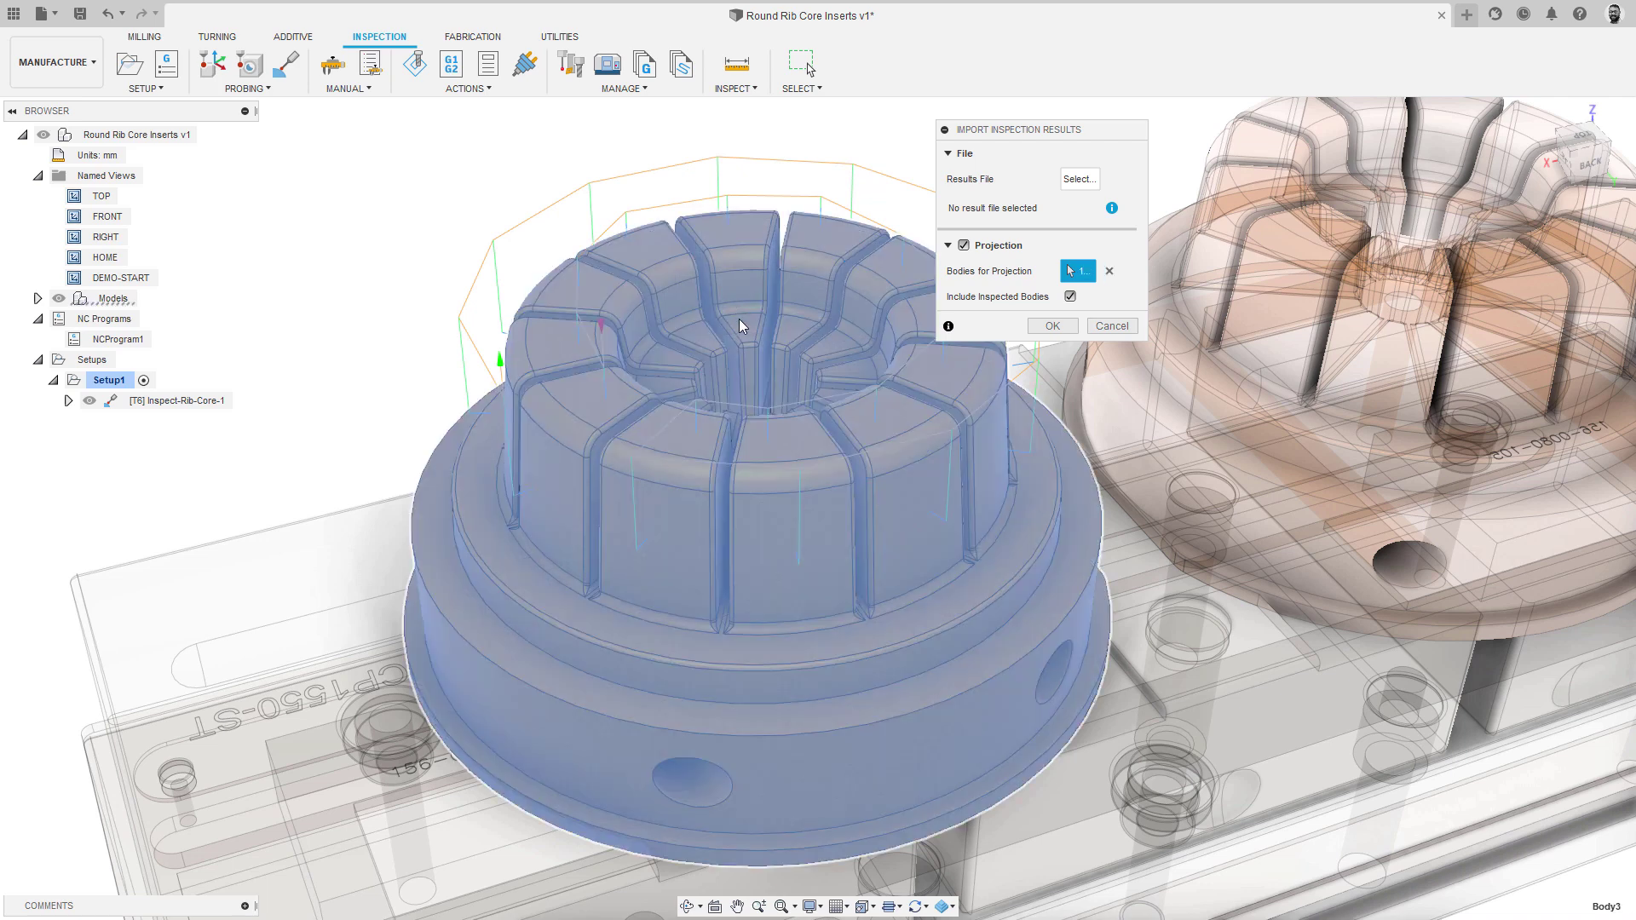
left_click(1079, 180)
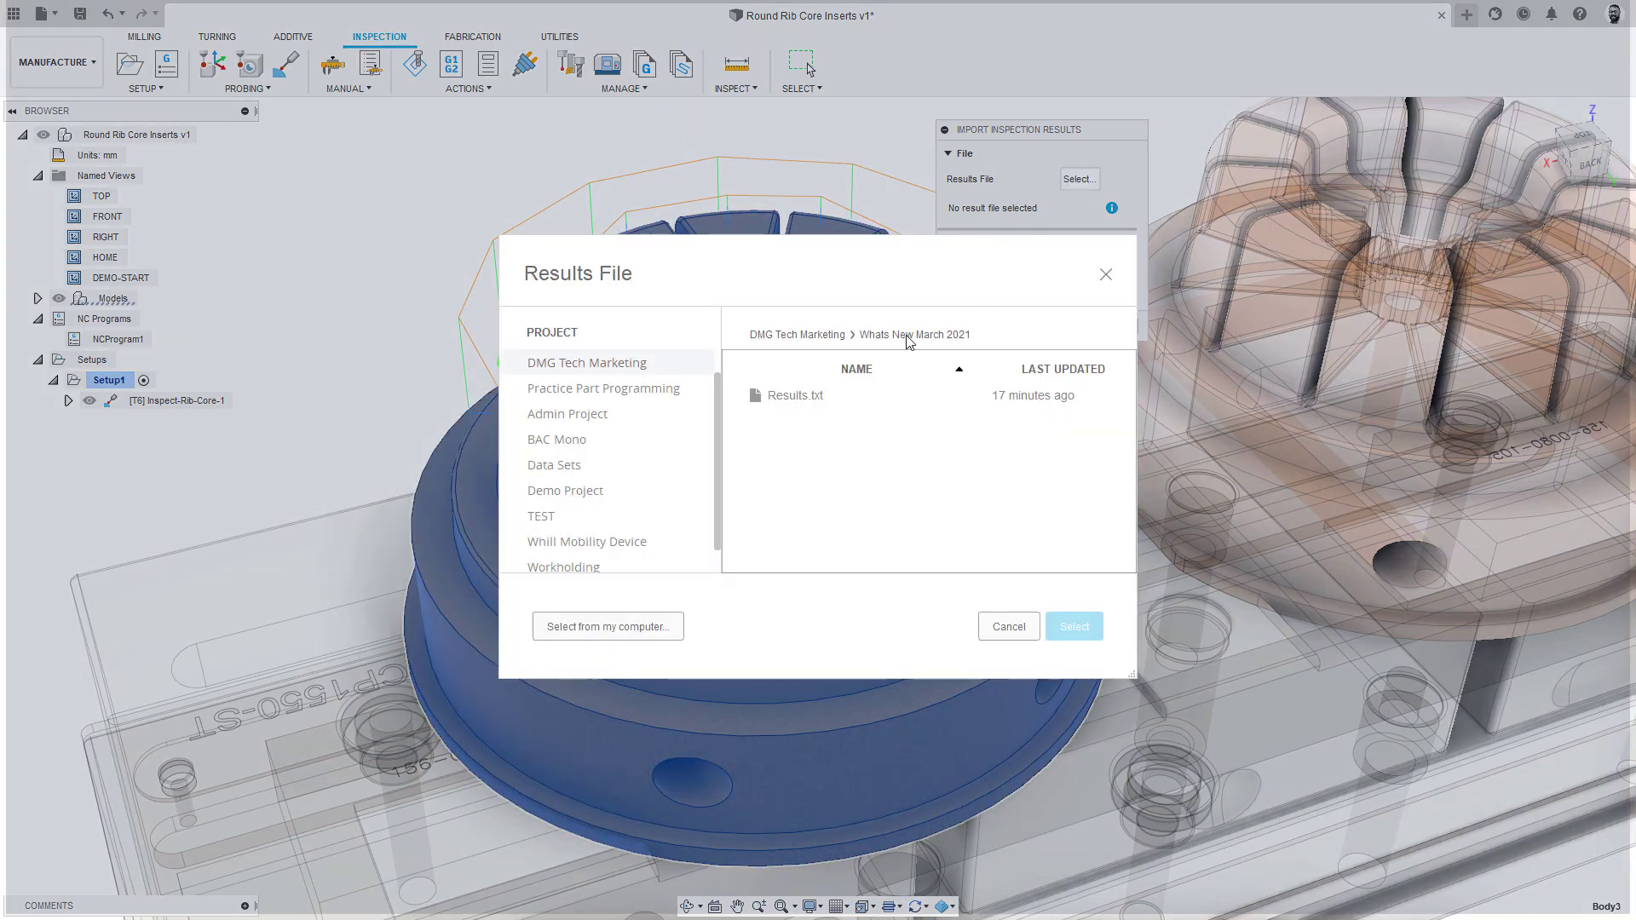
left_click(812, 398)
left_click(1077, 631)
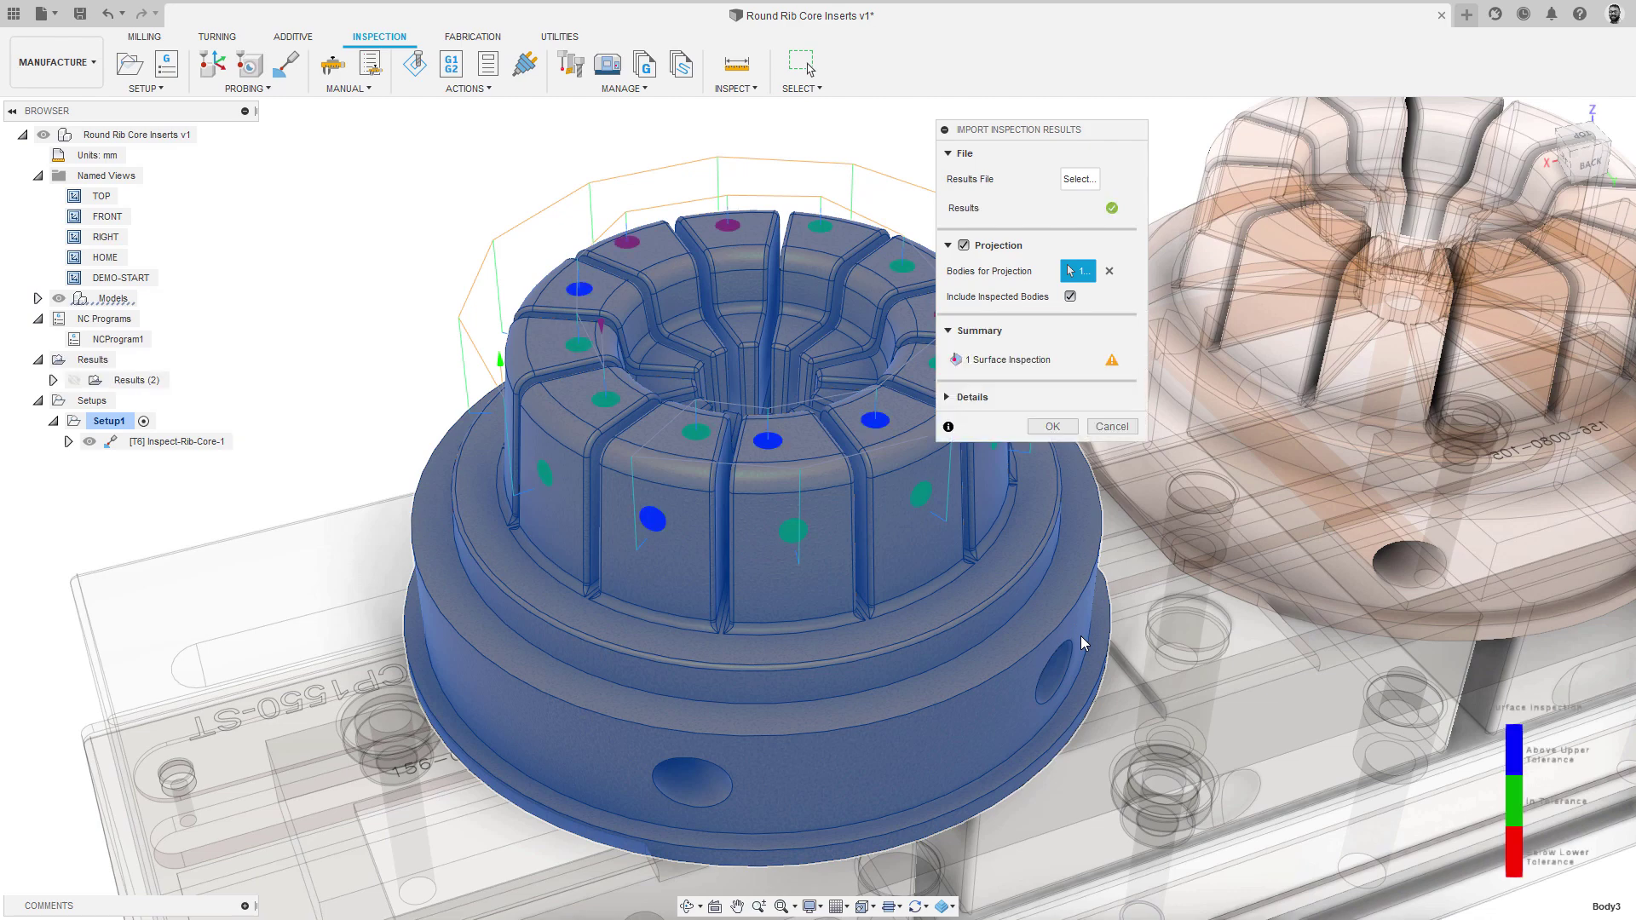
left_click(1052, 426)
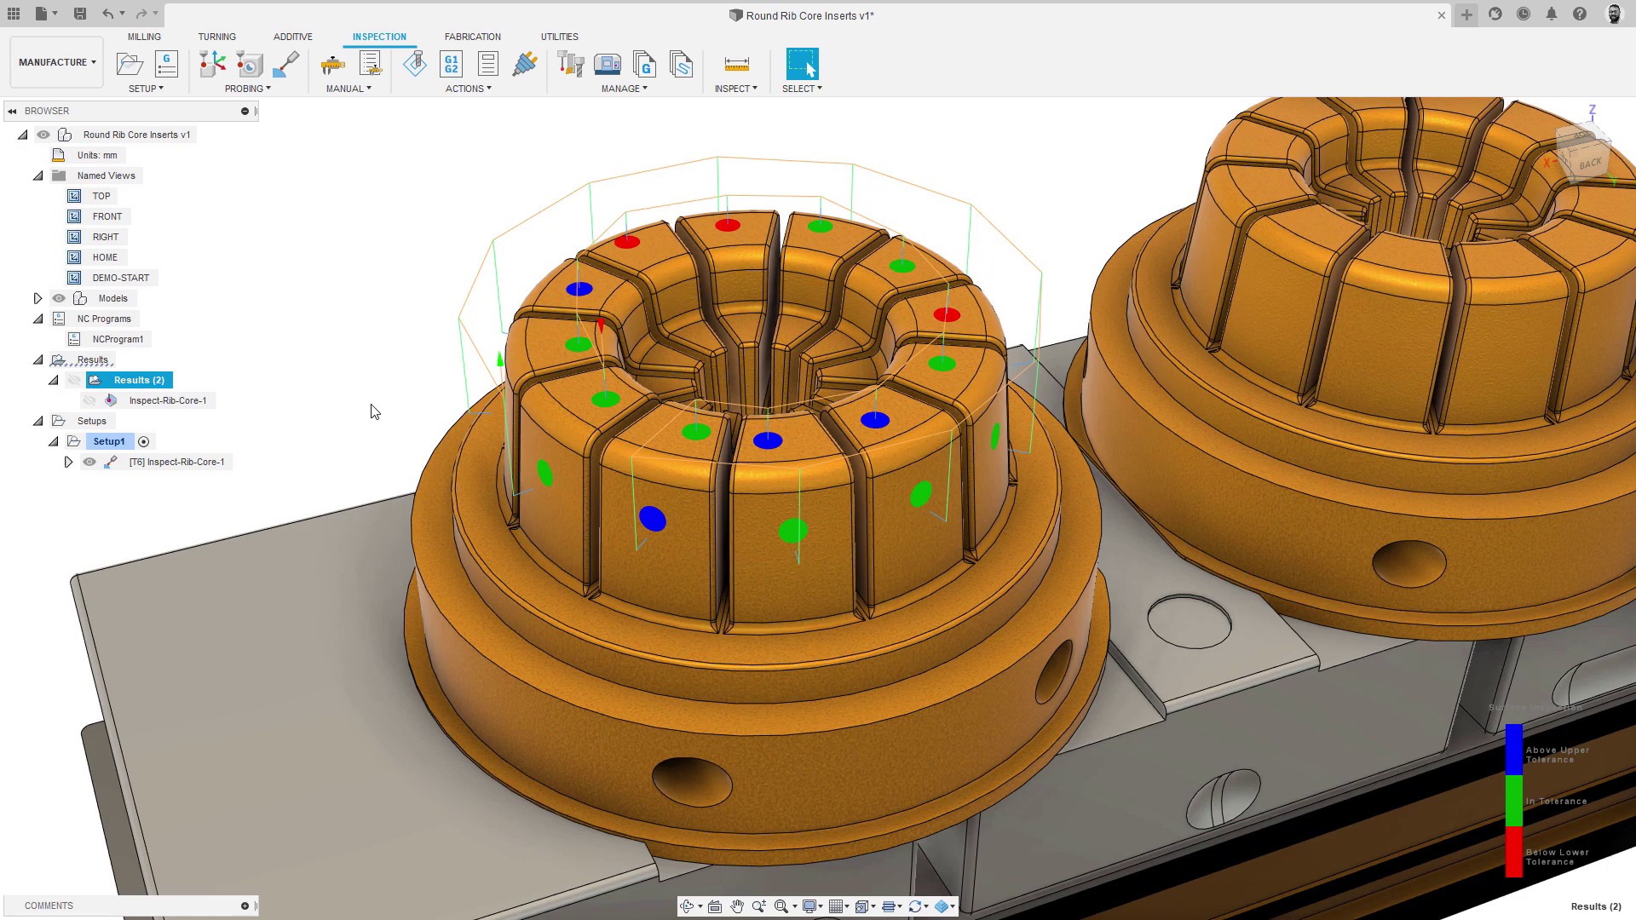
Show the inspection results table for Inspect-Rib-Core-1.
right_click(204, 403)
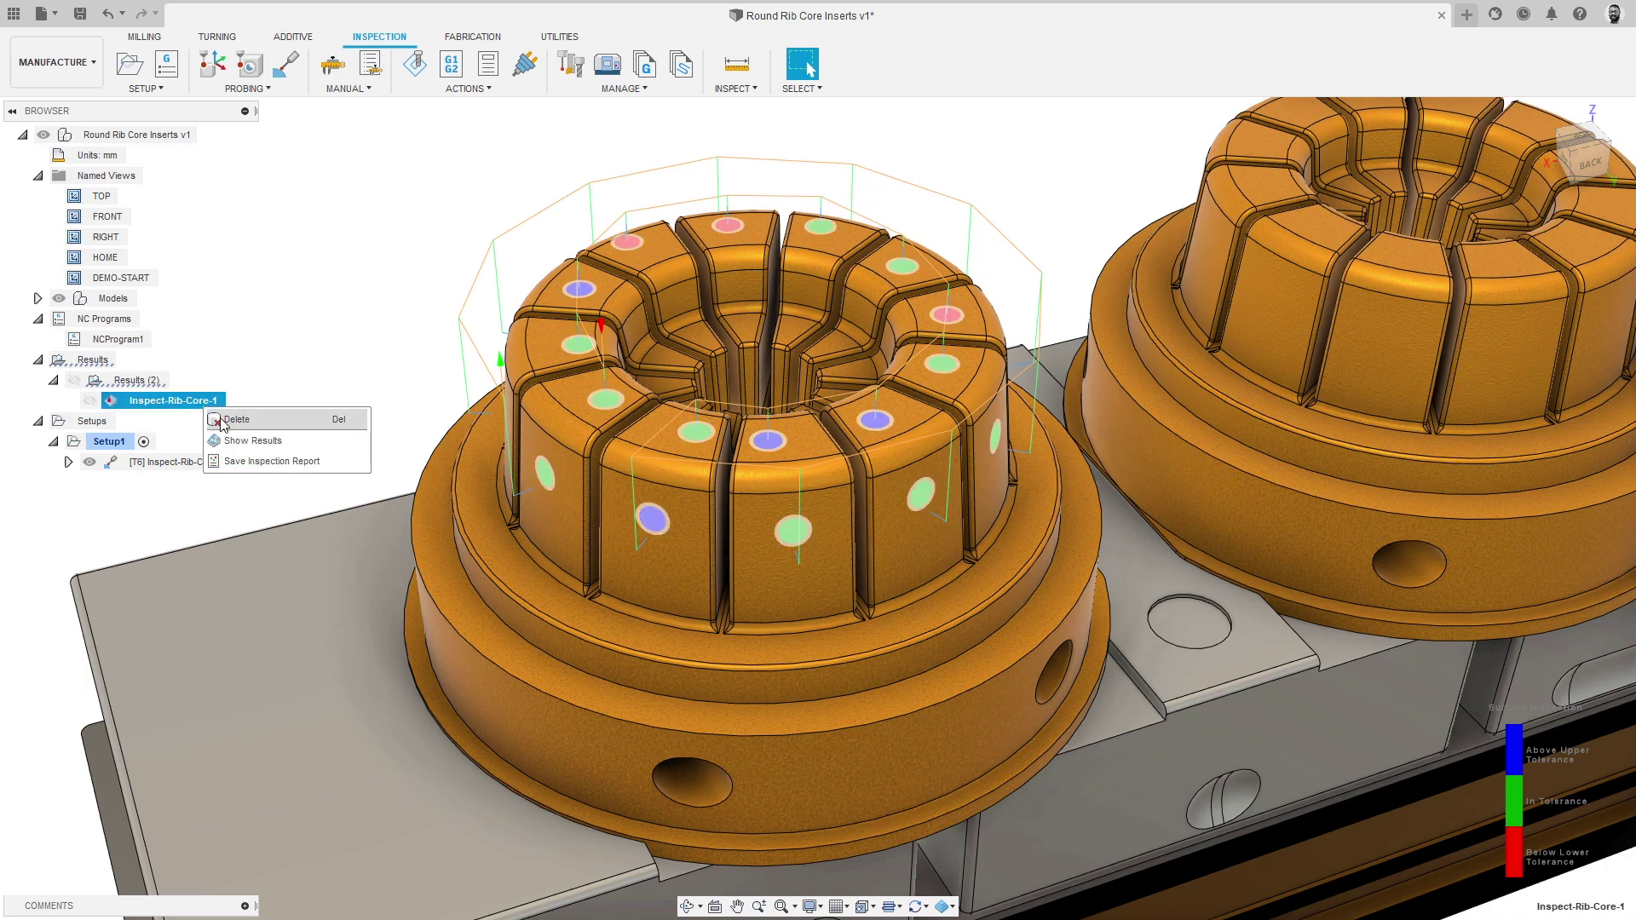
left_click(252, 442)
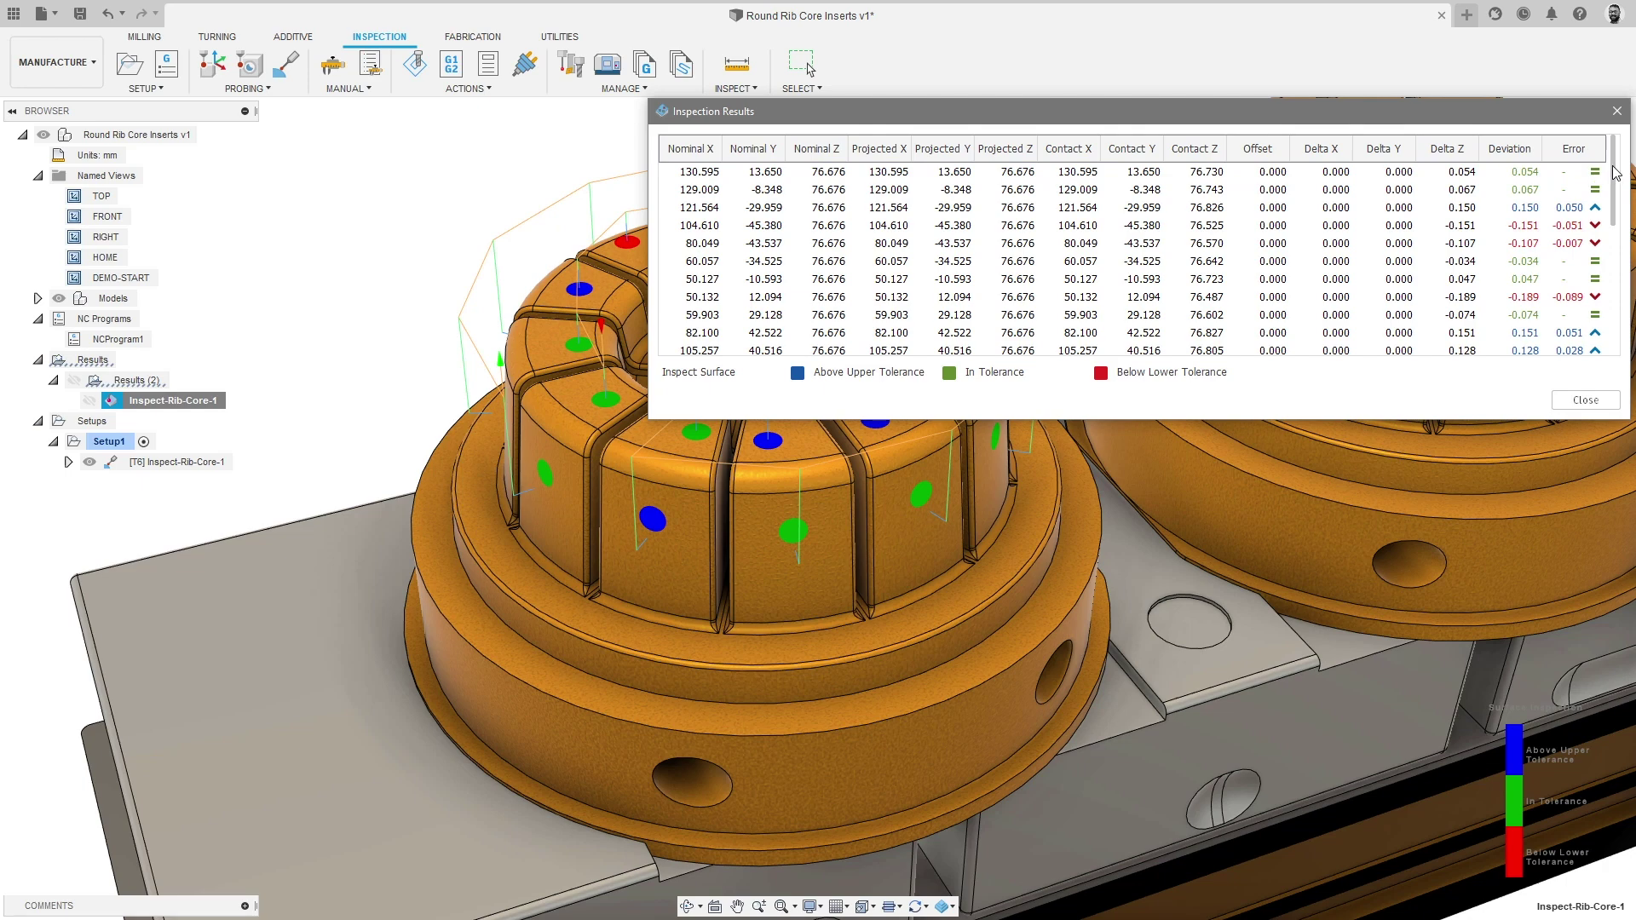
mouse_move(1616, 173)
left_mouse_down()
mouse_move(1611, 322)
mouse_move(1613, 180)
left_mouse_up()
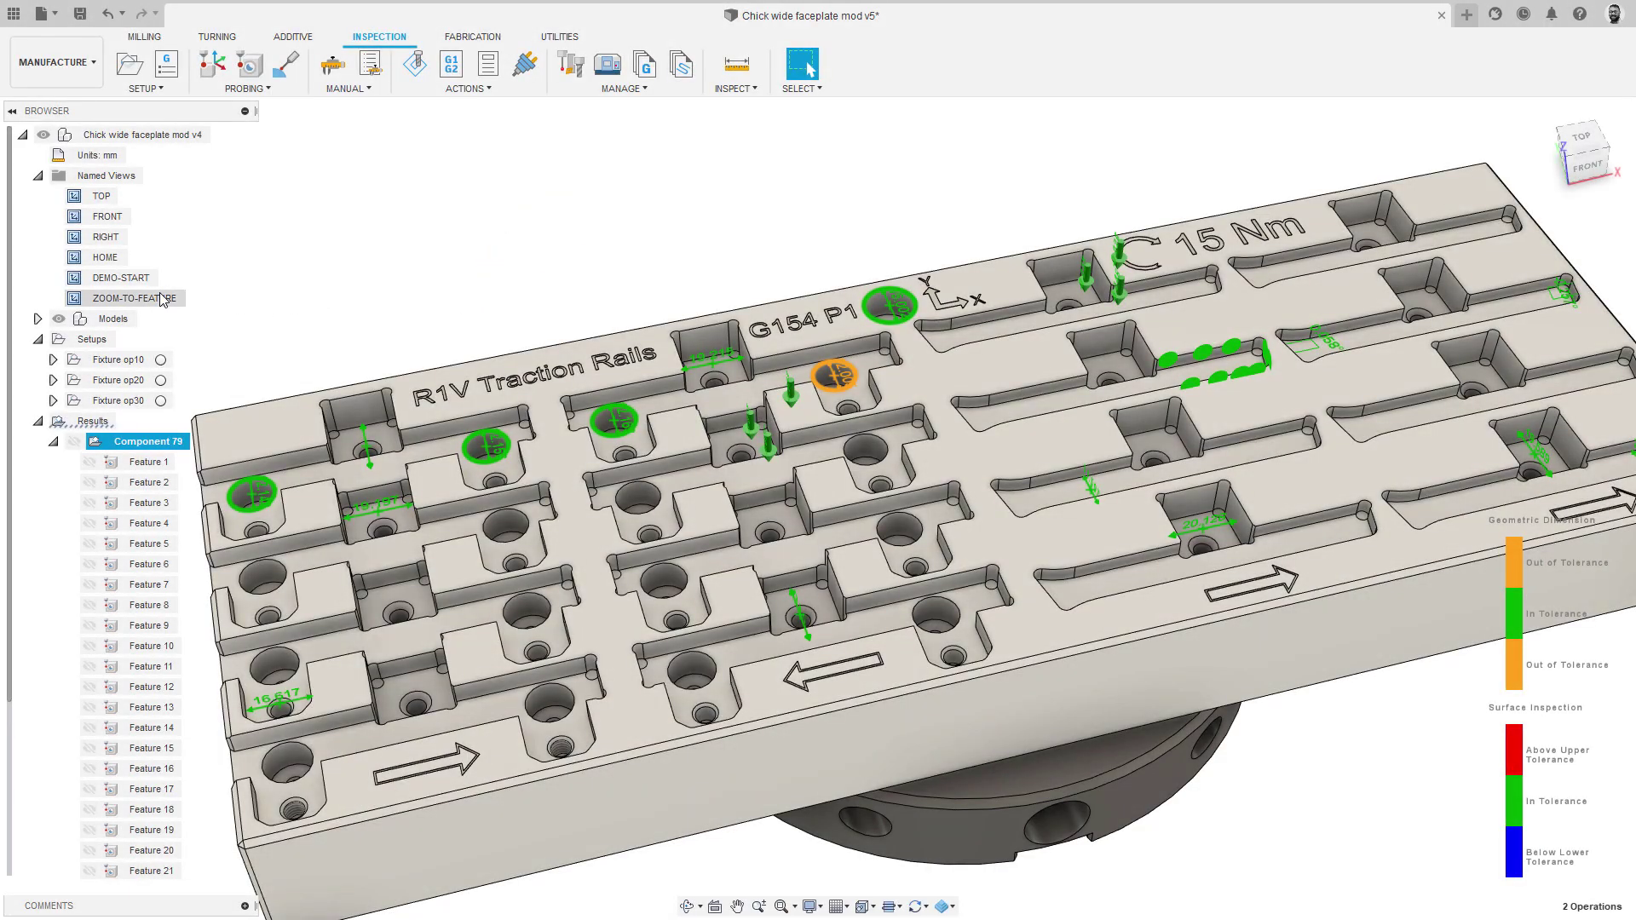
Zoom in on the G154 P1 hole results with ZOOM-TO-FEATURE, then return to DEMO-START.
double_click(162, 298)
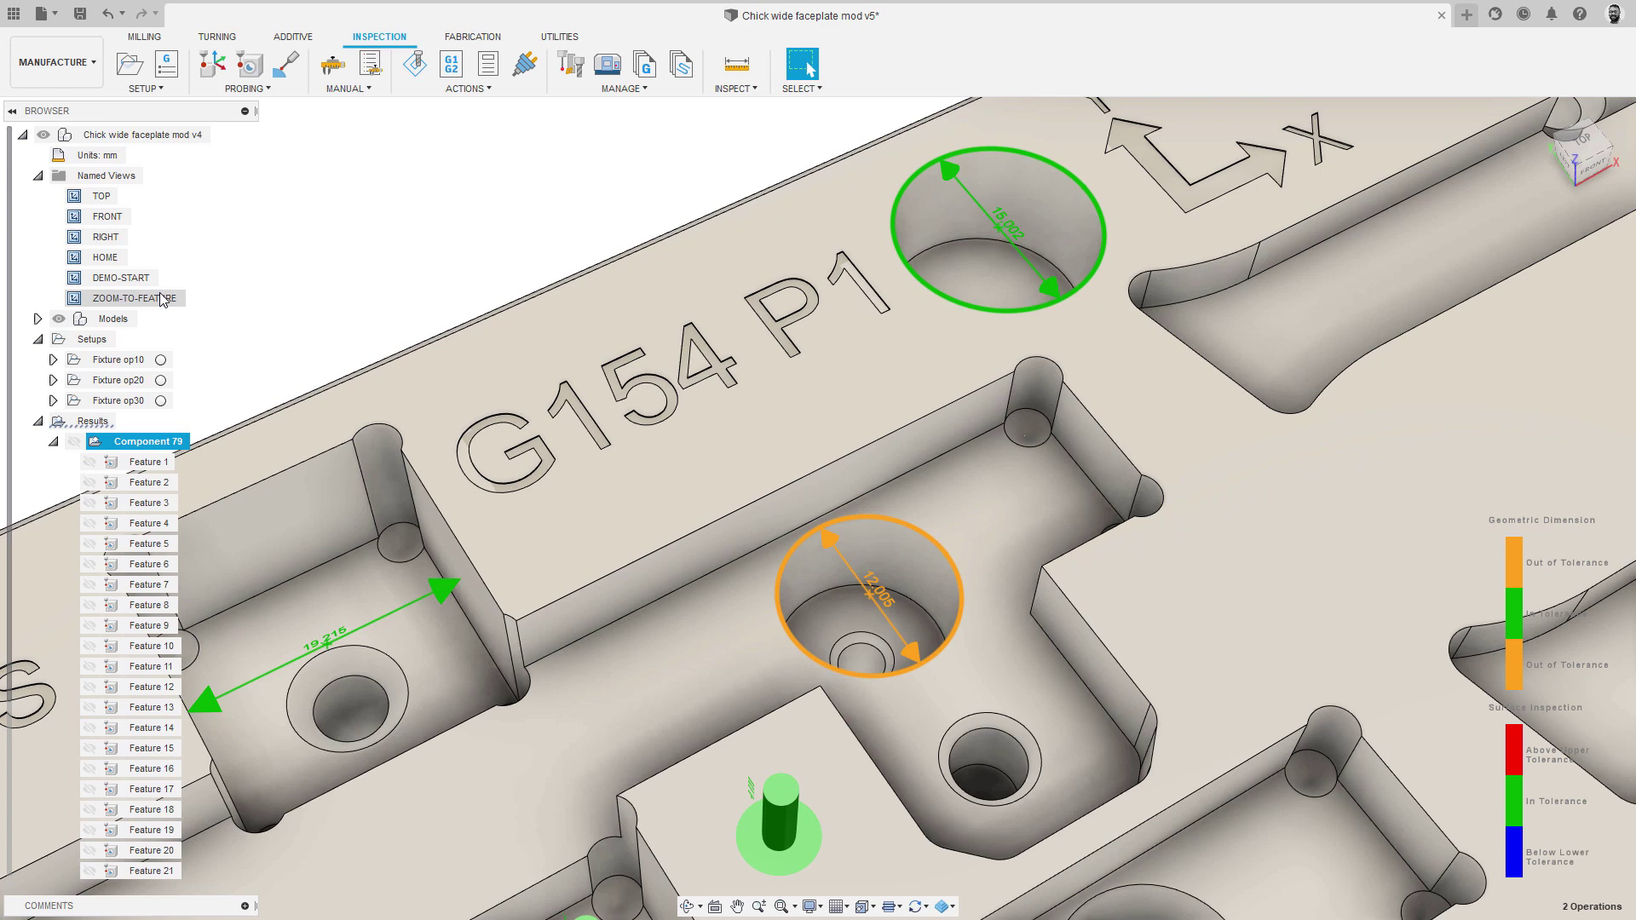
double_click(141, 280)
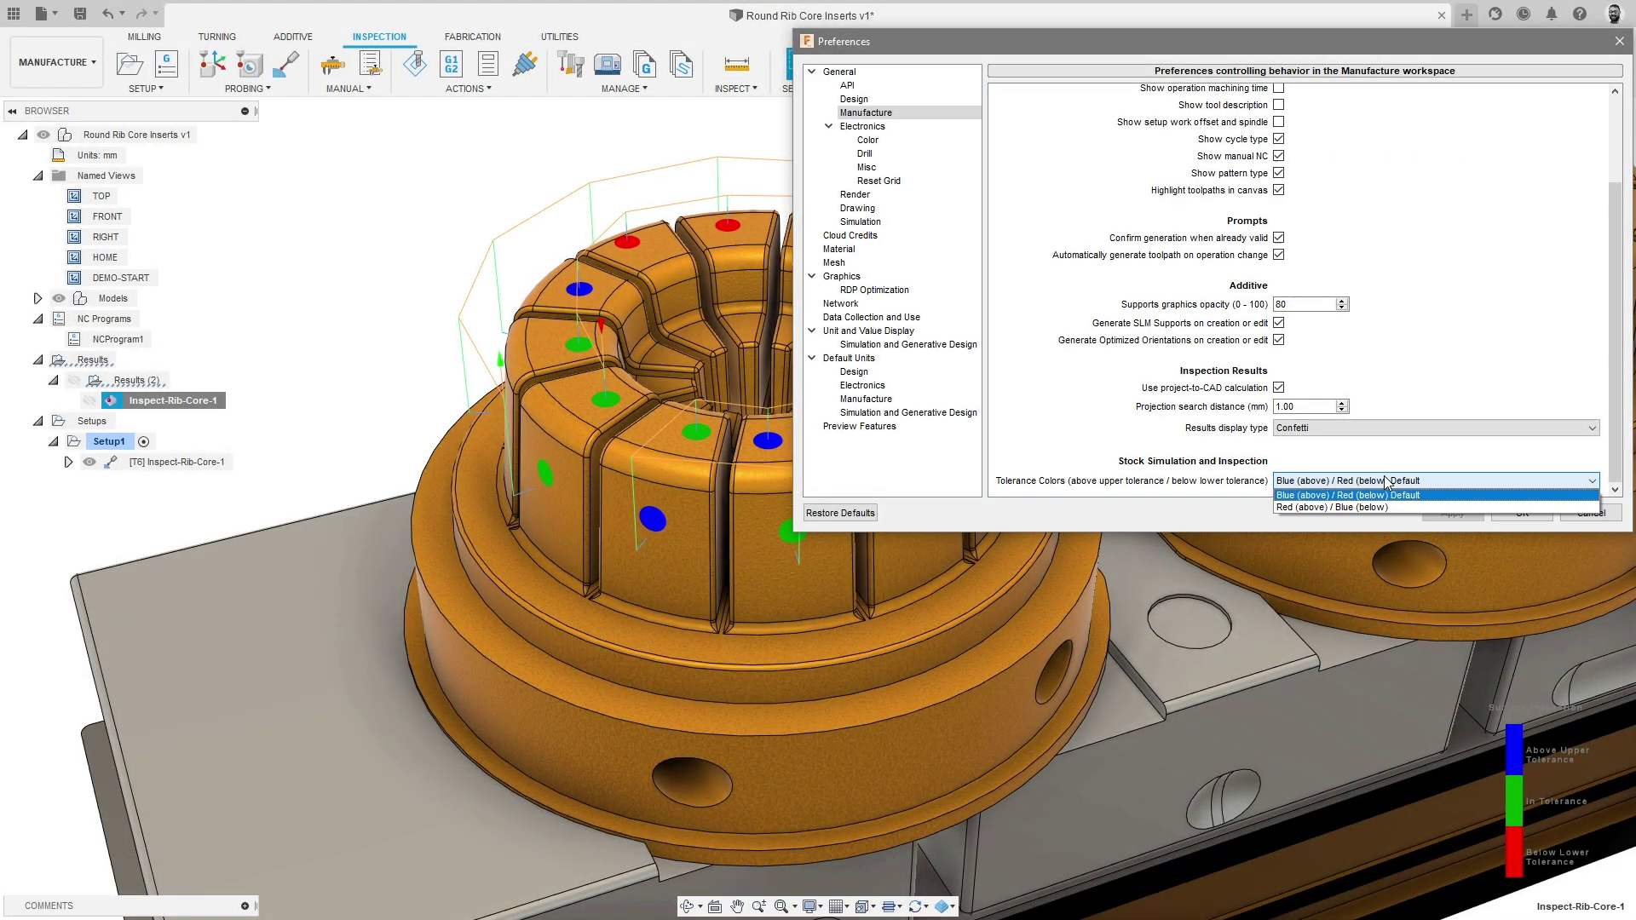
Set tolerance colours to Red above and Blue below, apply them and close Preferences.
left_click(1371, 508)
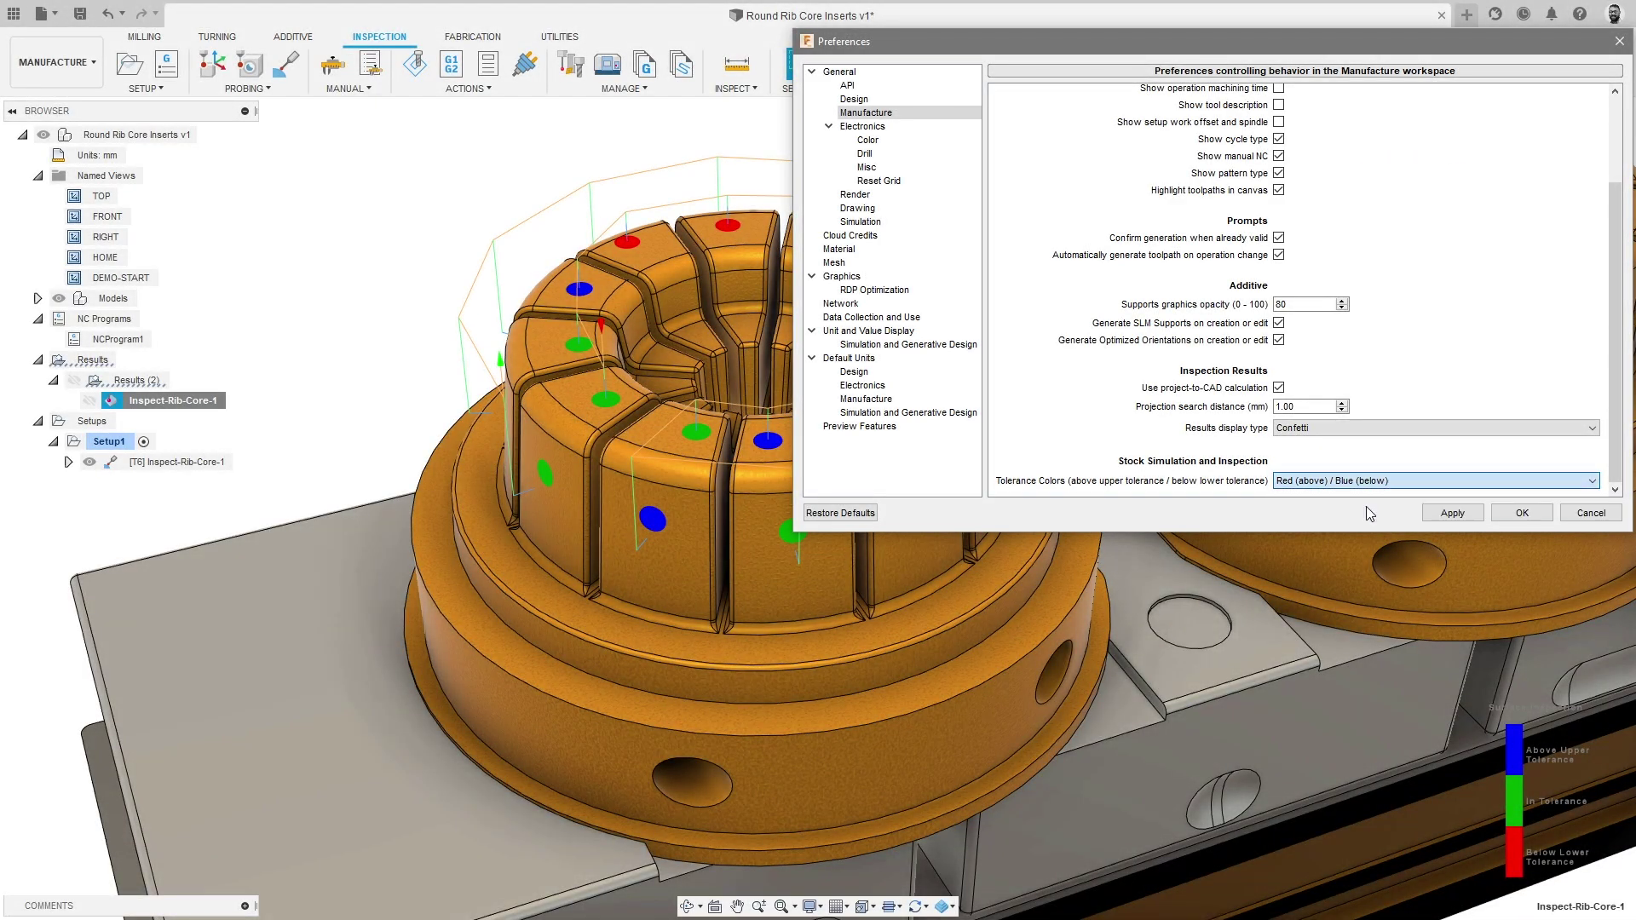
left_click(1443, 515)
left_click(1522, 512)
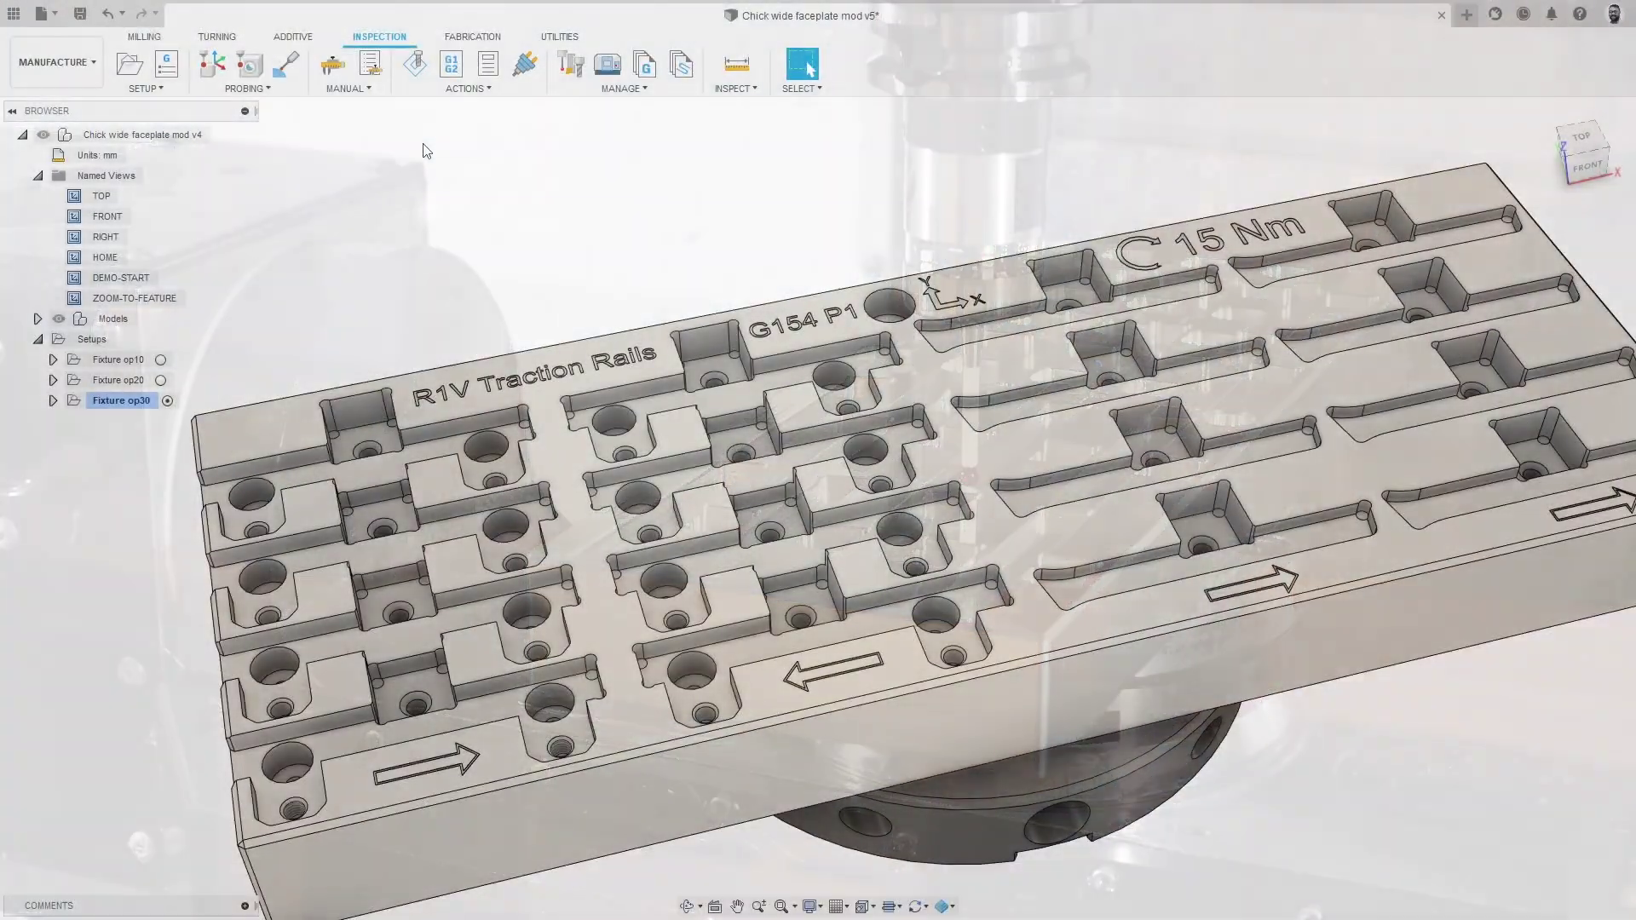
Turn on Print Results with Increment Component in the Probe Geometry operation.
left_click(239, 58)
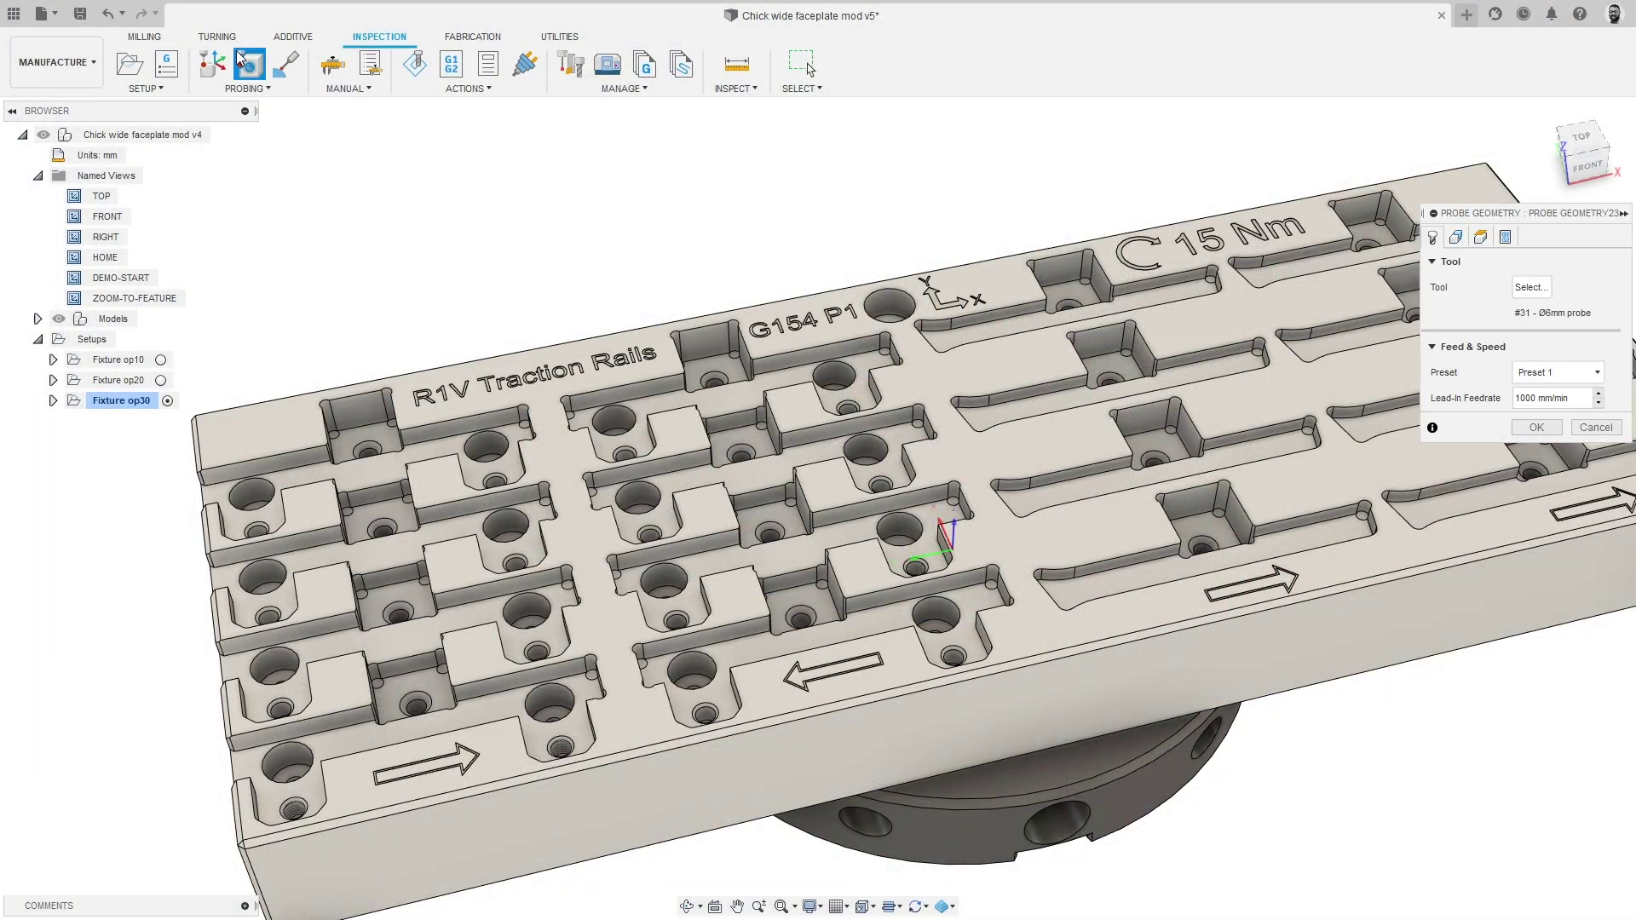
left_click(1506, 239)
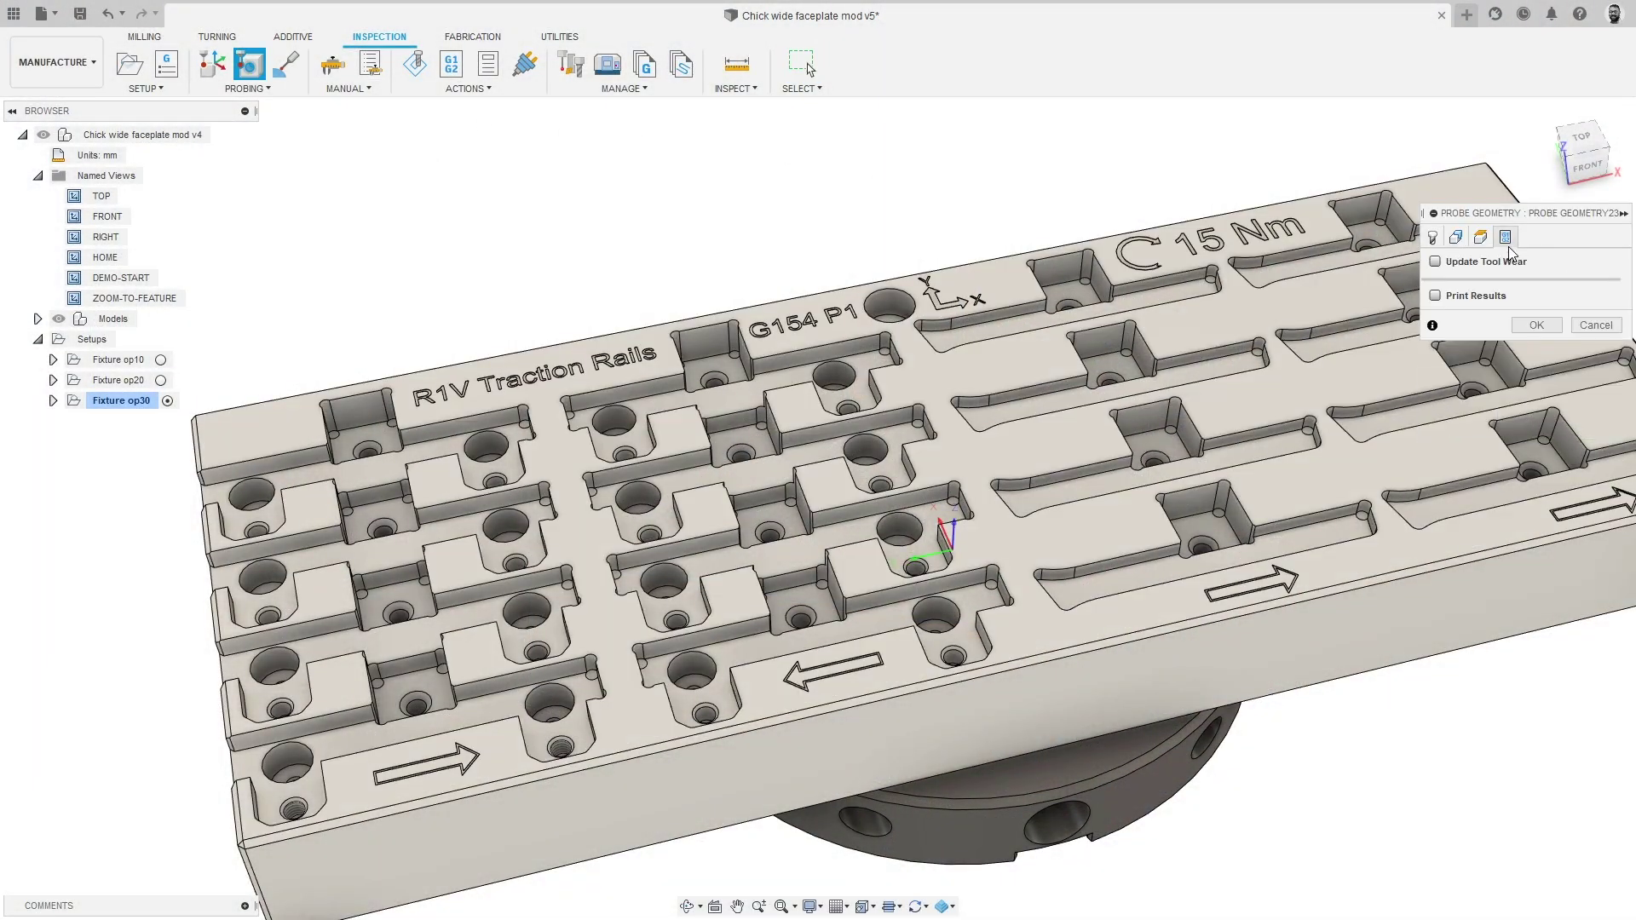
left_click(1437, 296)
left_click(1541, 322)
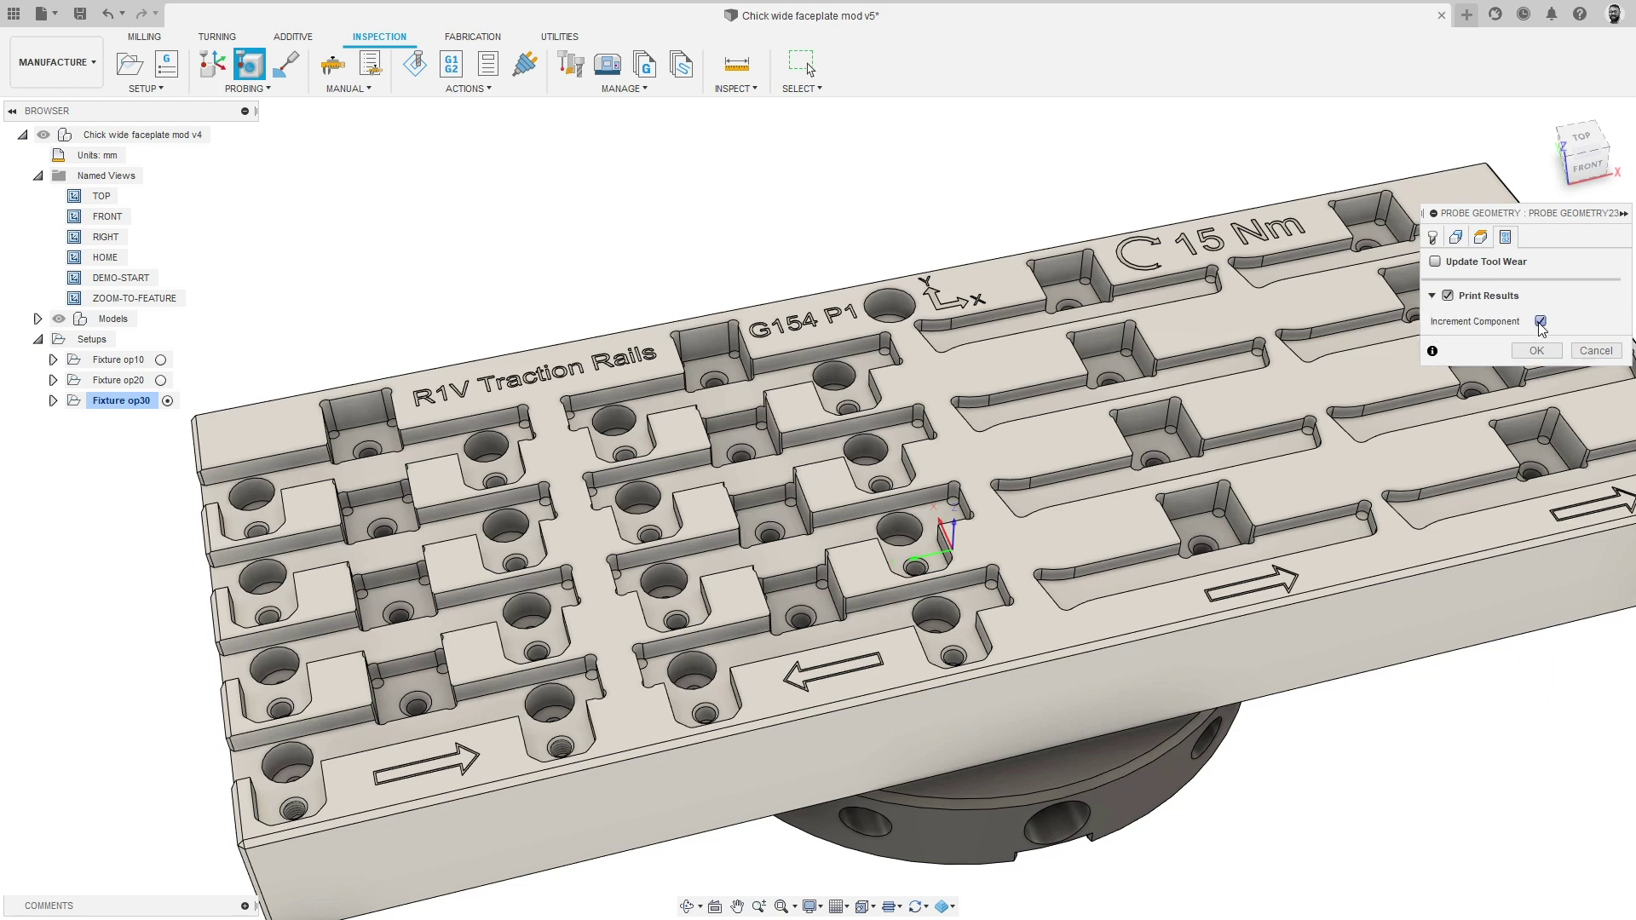
left_click(1536, 351)
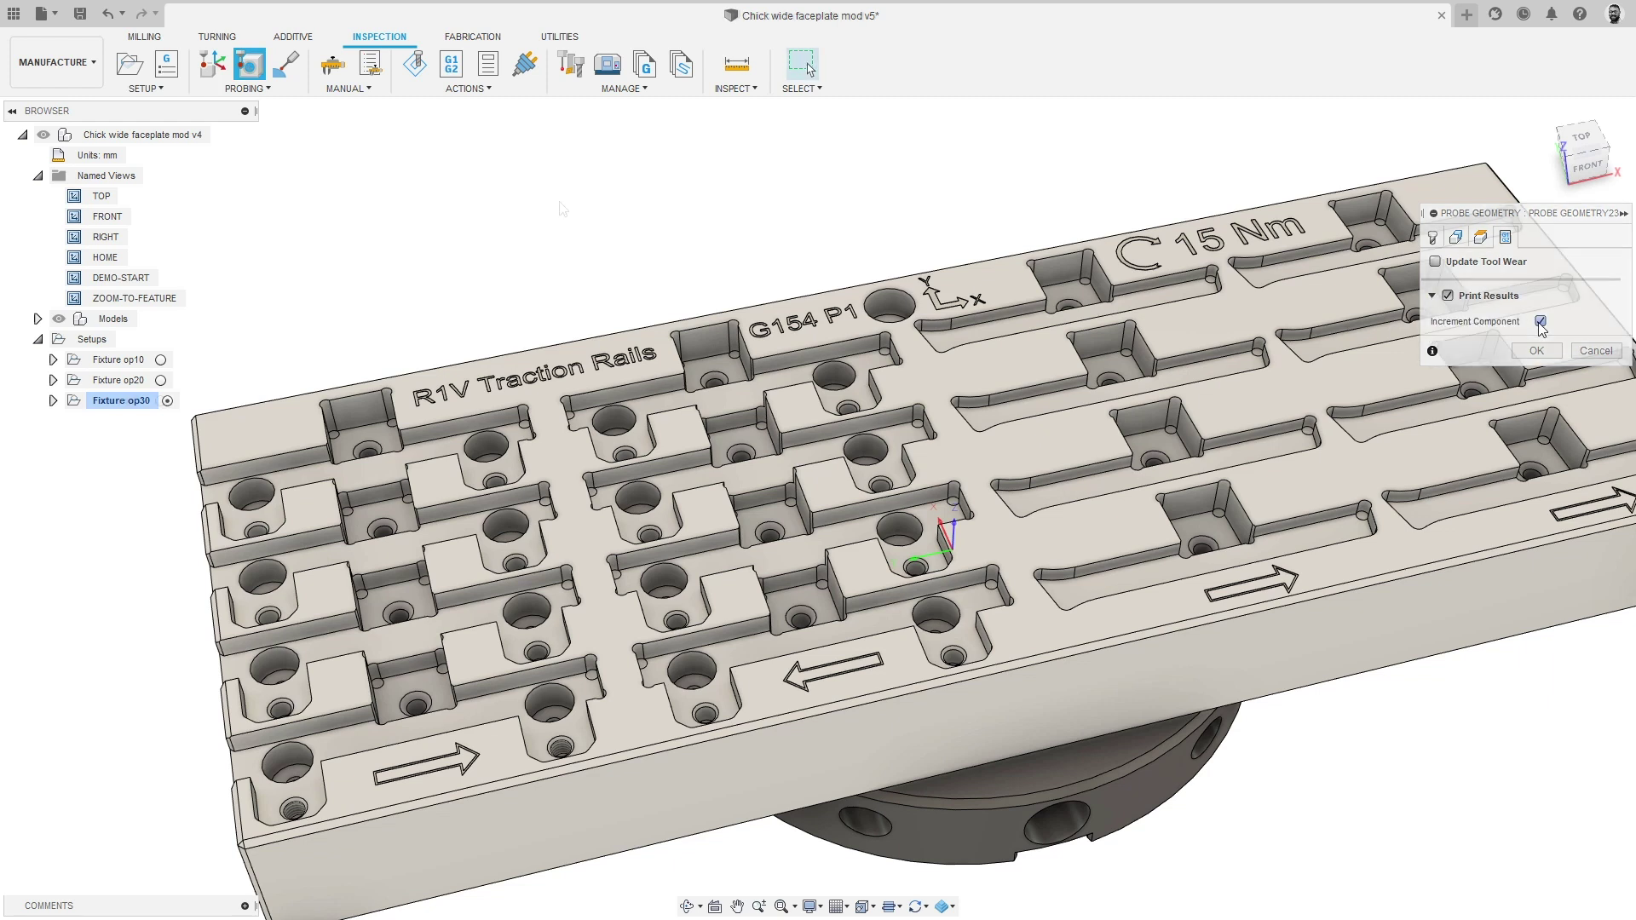
left_click(470, 90)
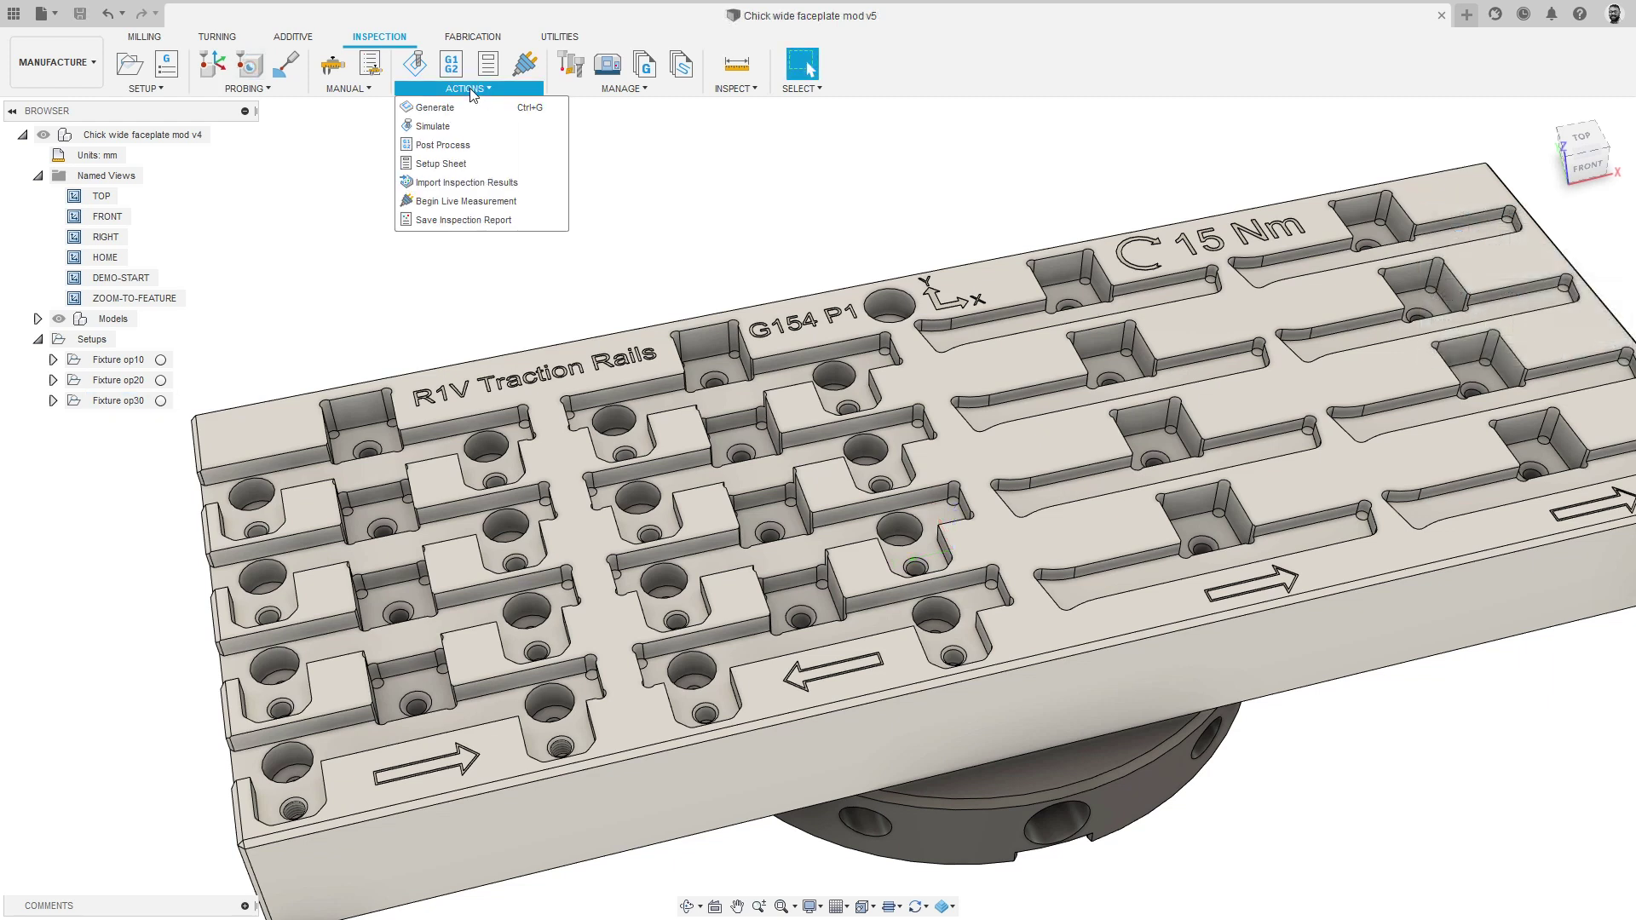
Import DPRNT Final Inspection.OUT from the local computer onto the faceplate body and accept the results.
left_click(514, 183)
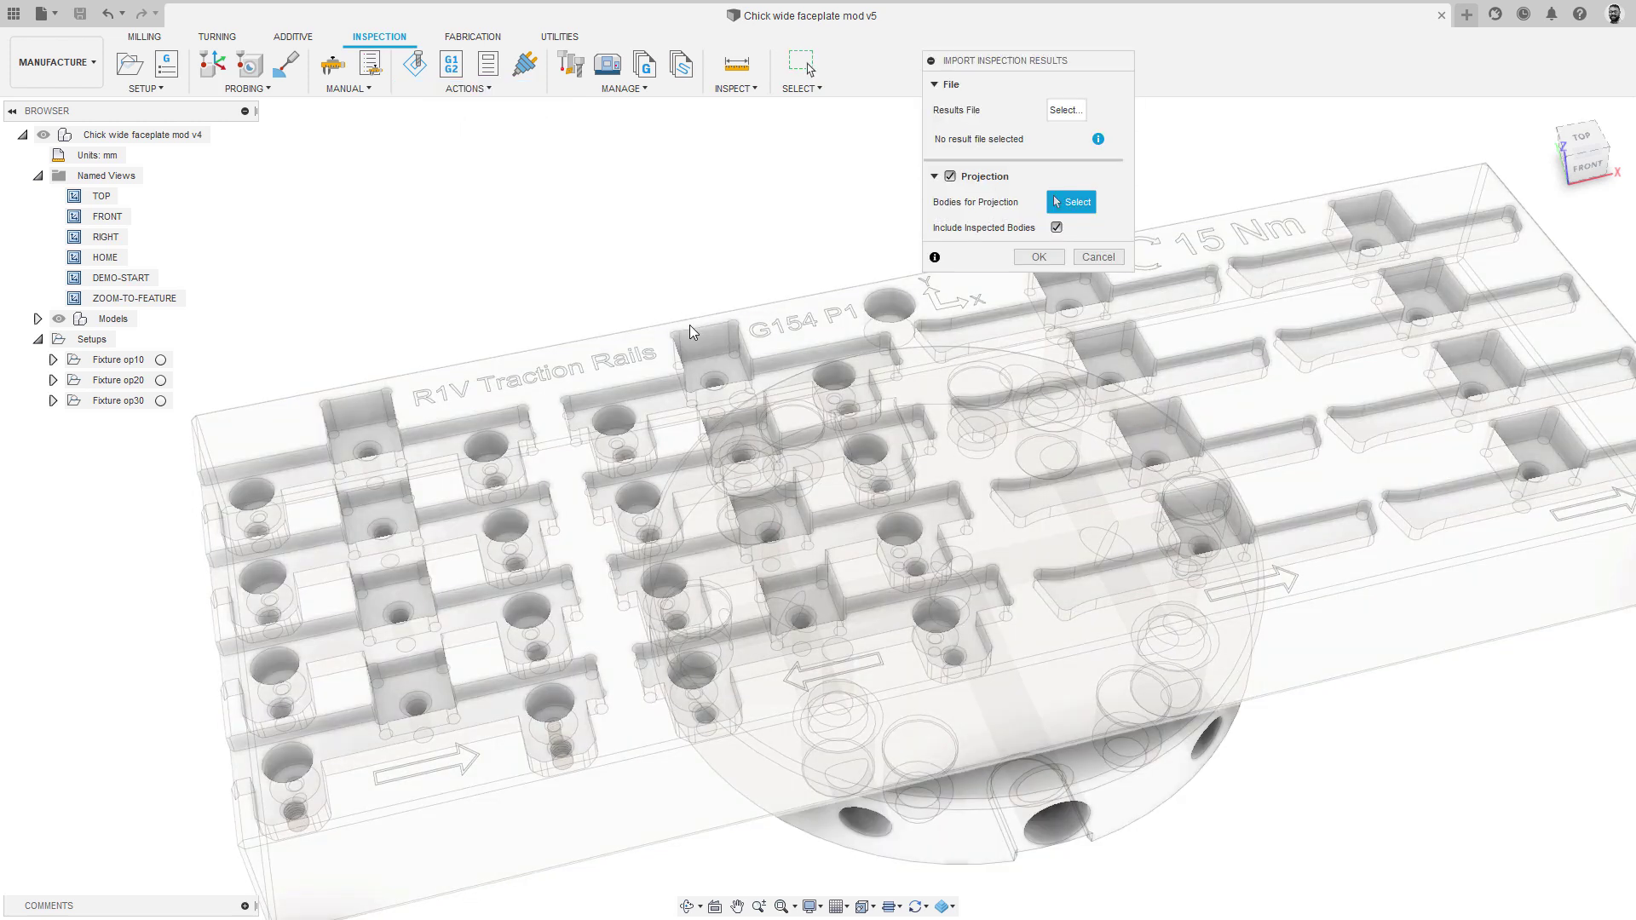
left_click(690, 326)
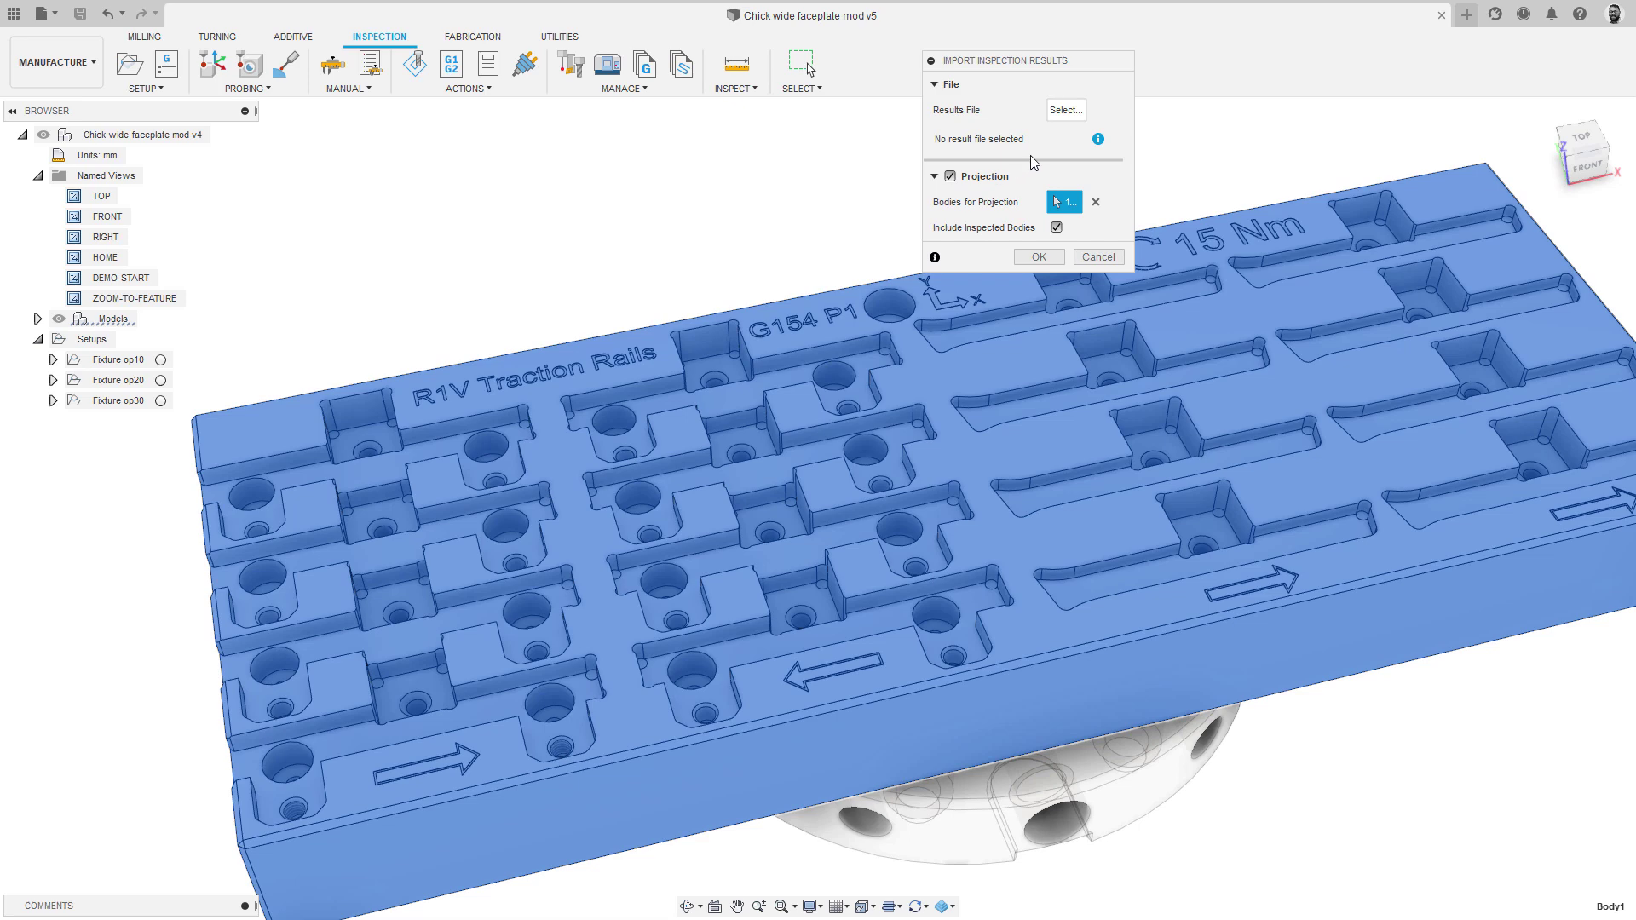
left_click(1065, 114)
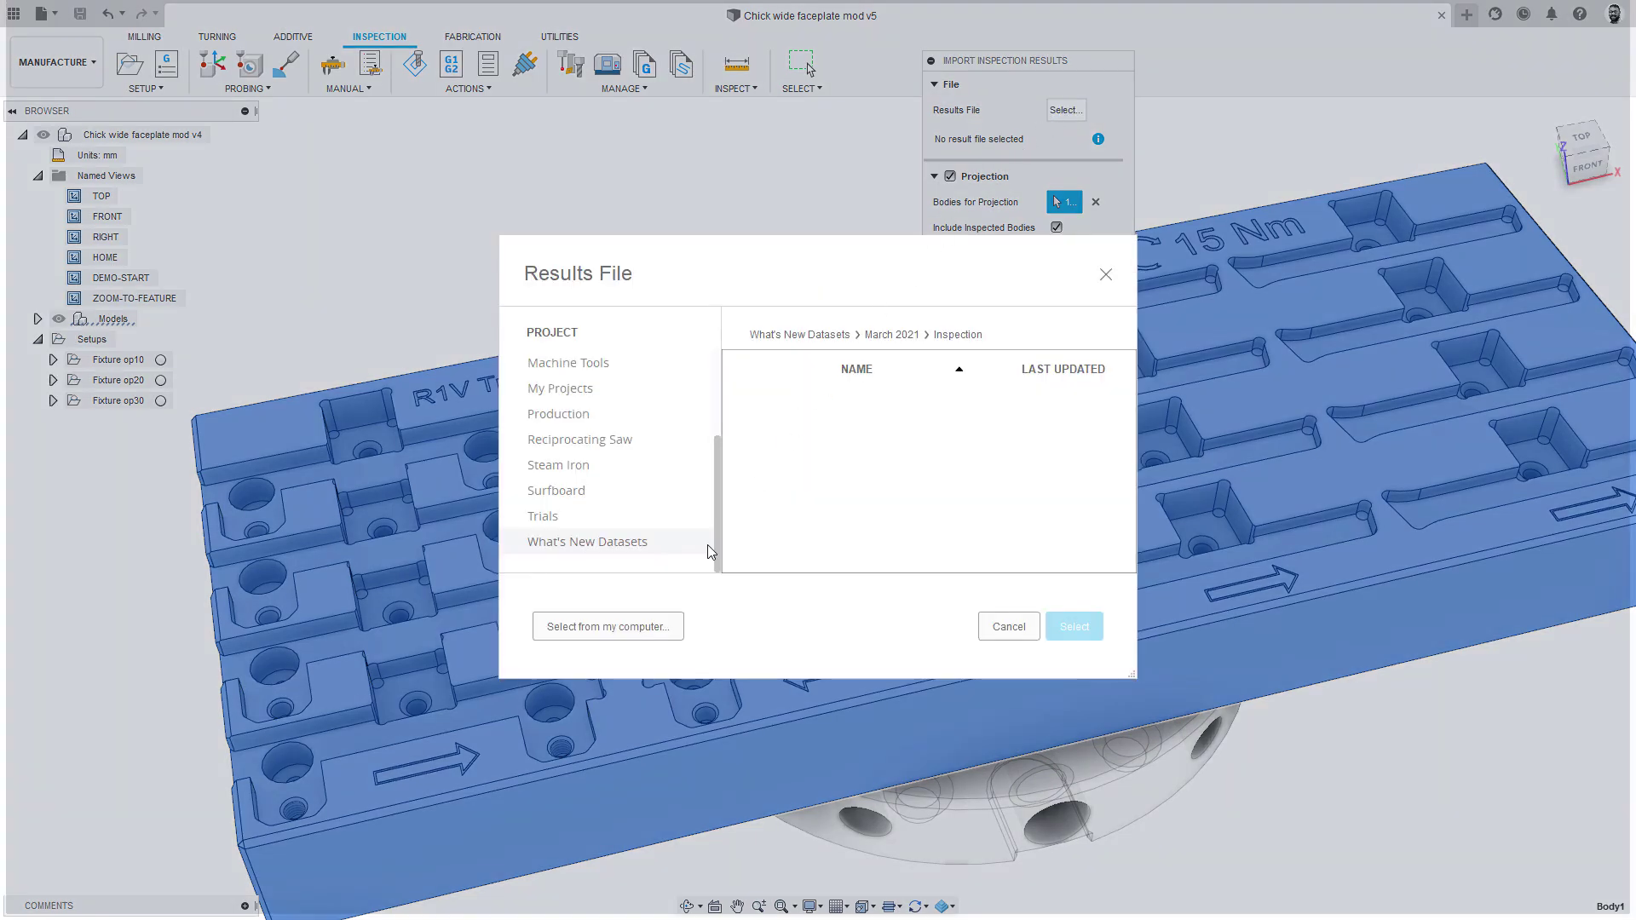
left_click(650, 627)
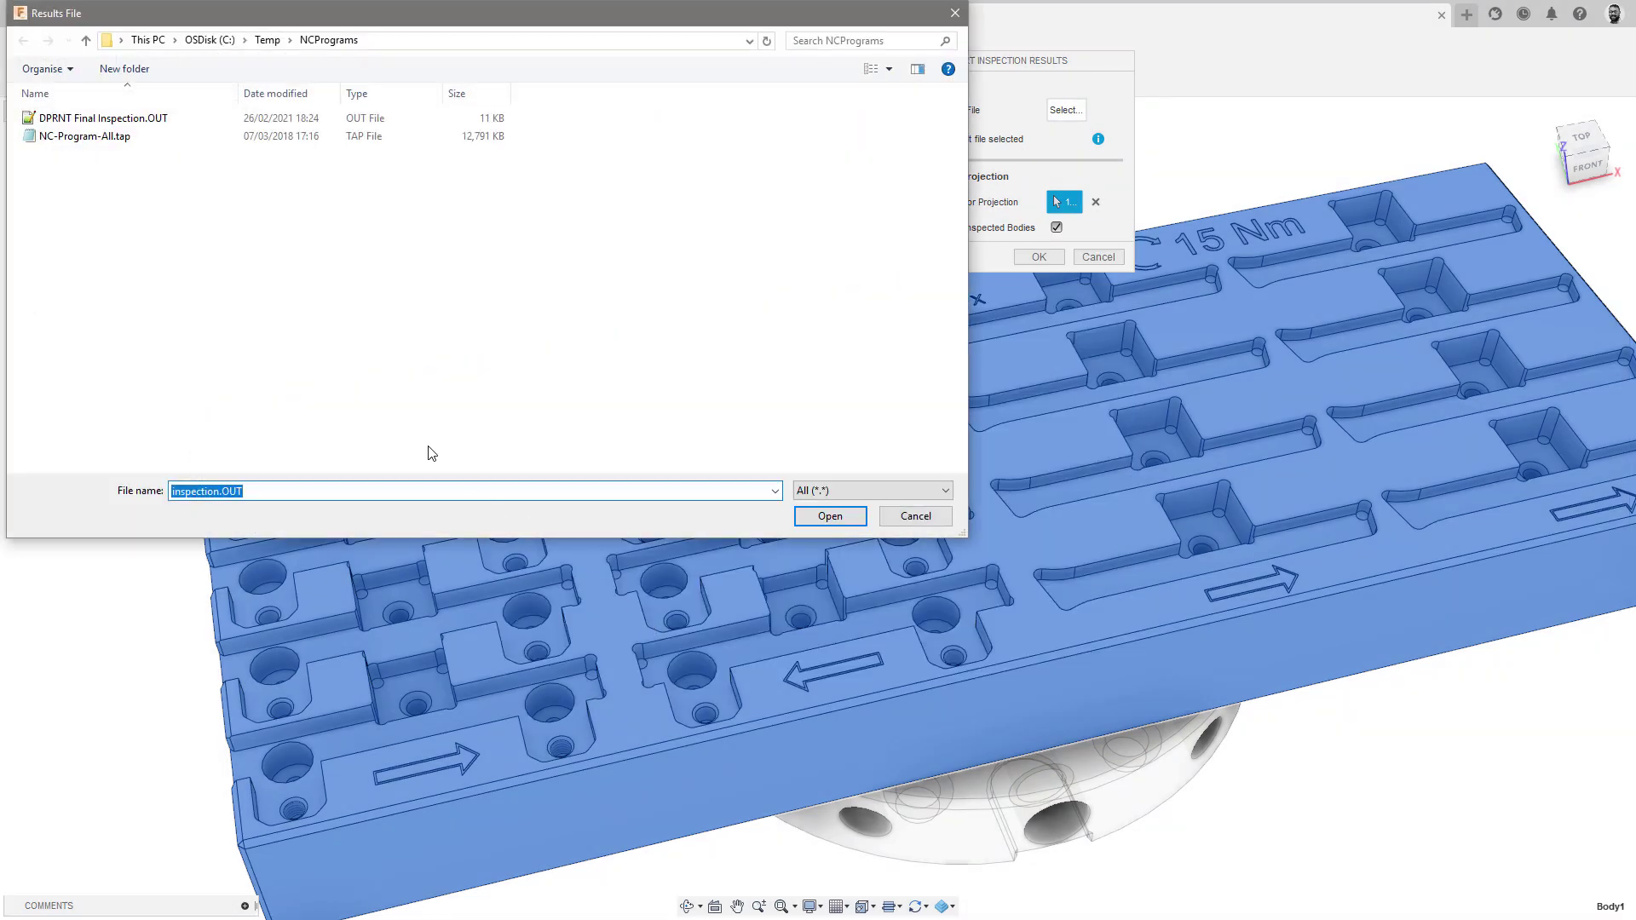
left_click(110, 121)
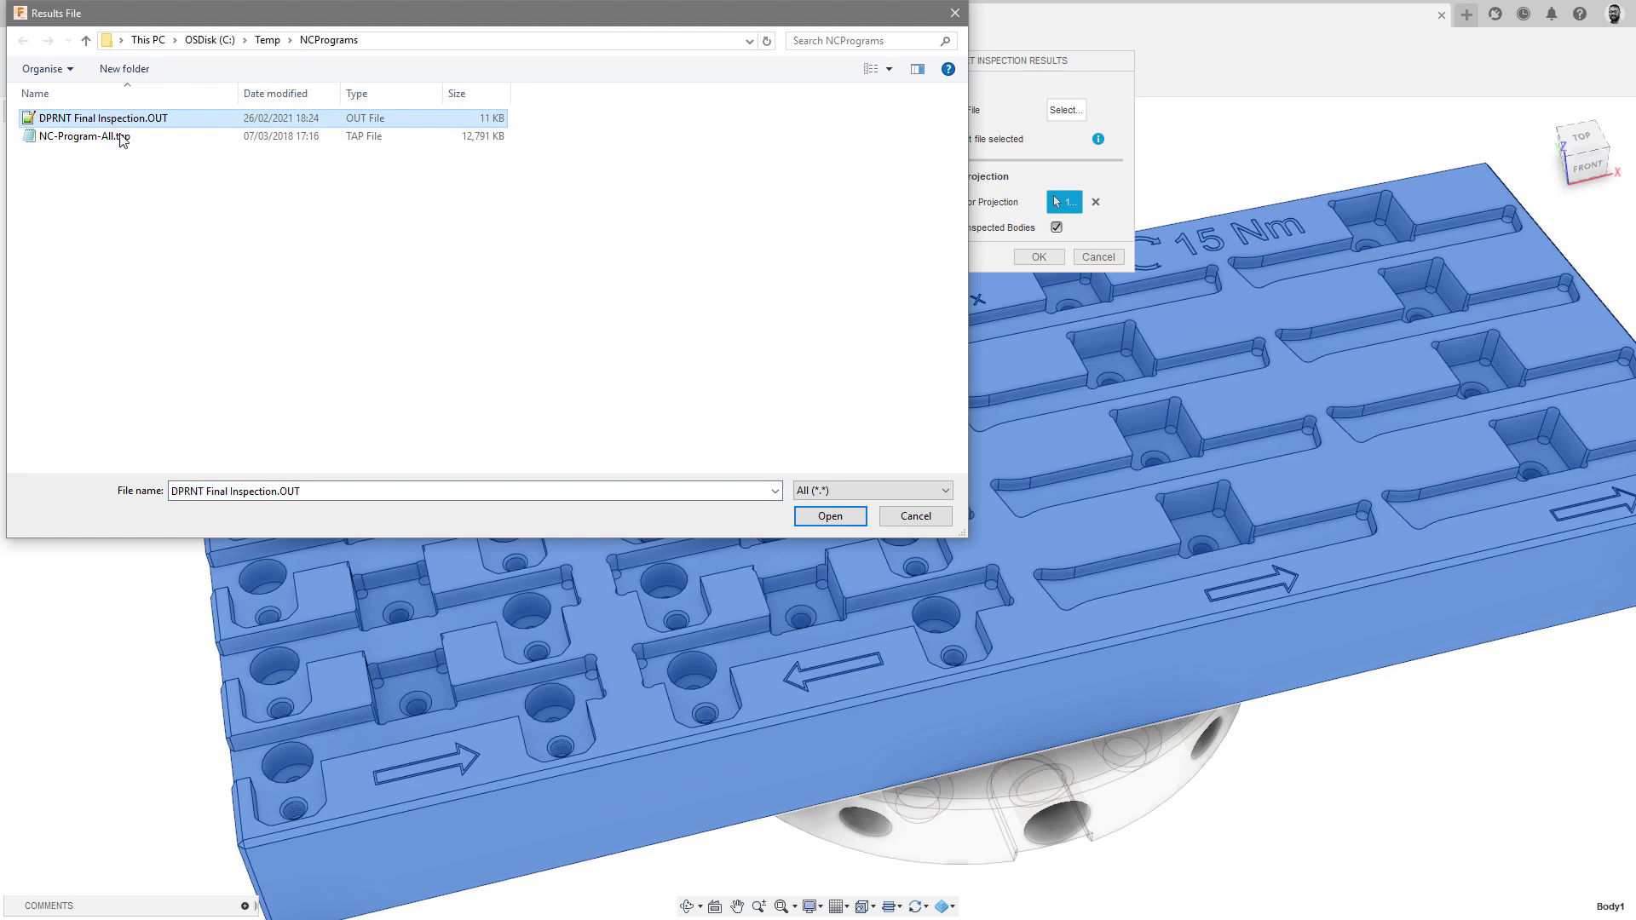
left_click(806, 517)
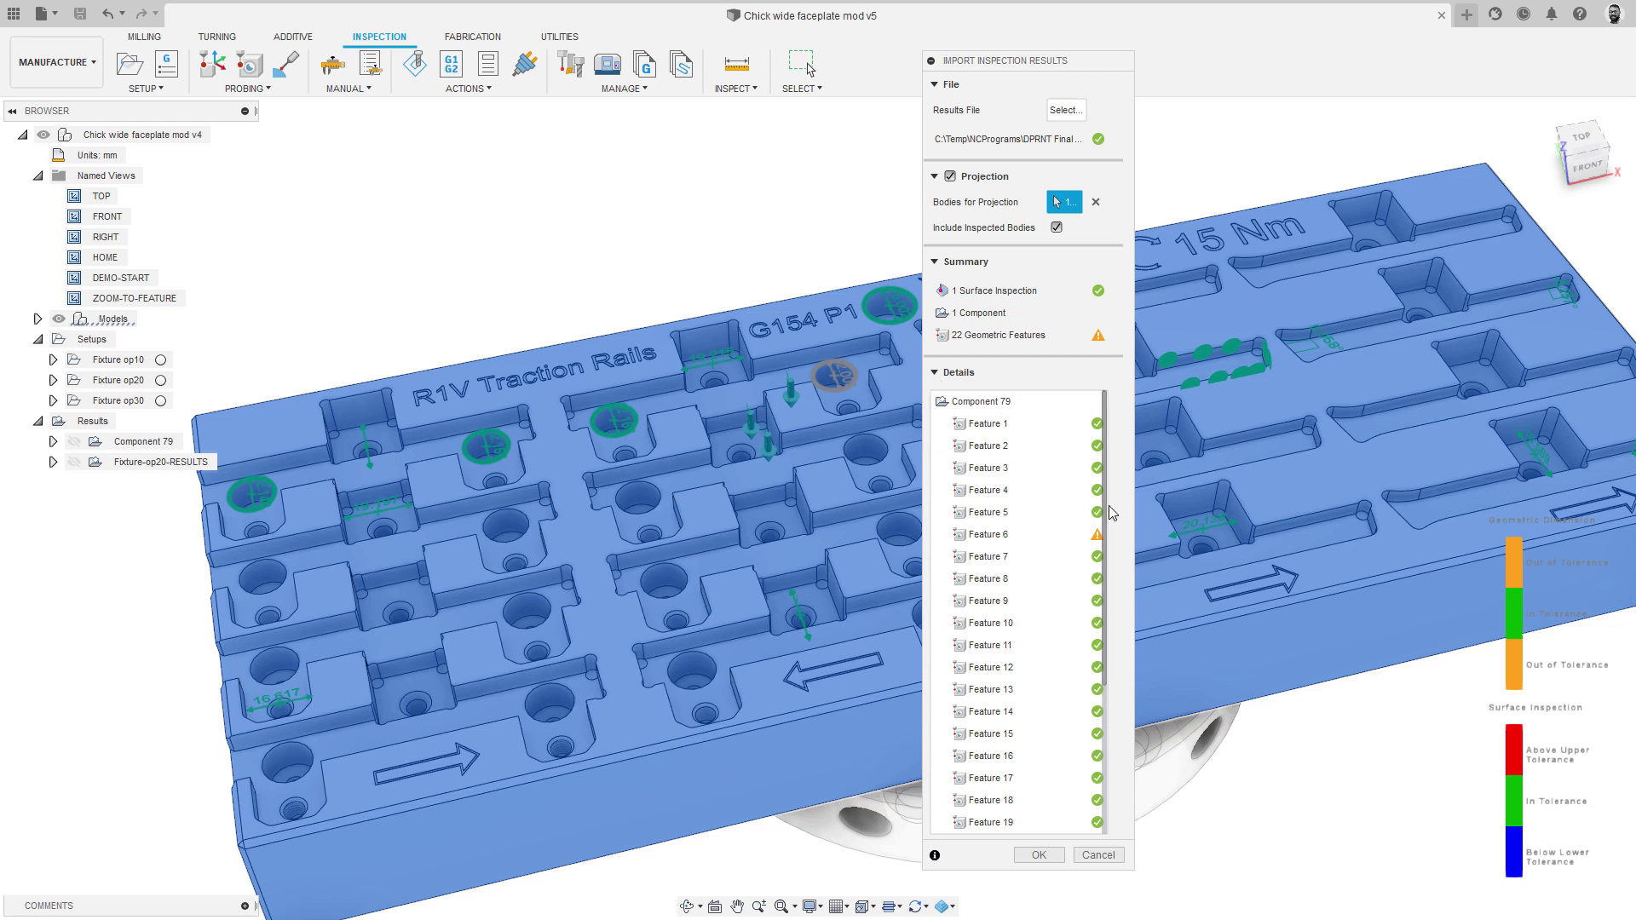
left_click_drag(1109, 543, 1112, 451)
left_click(938, 373)
left_click(1042, 402)
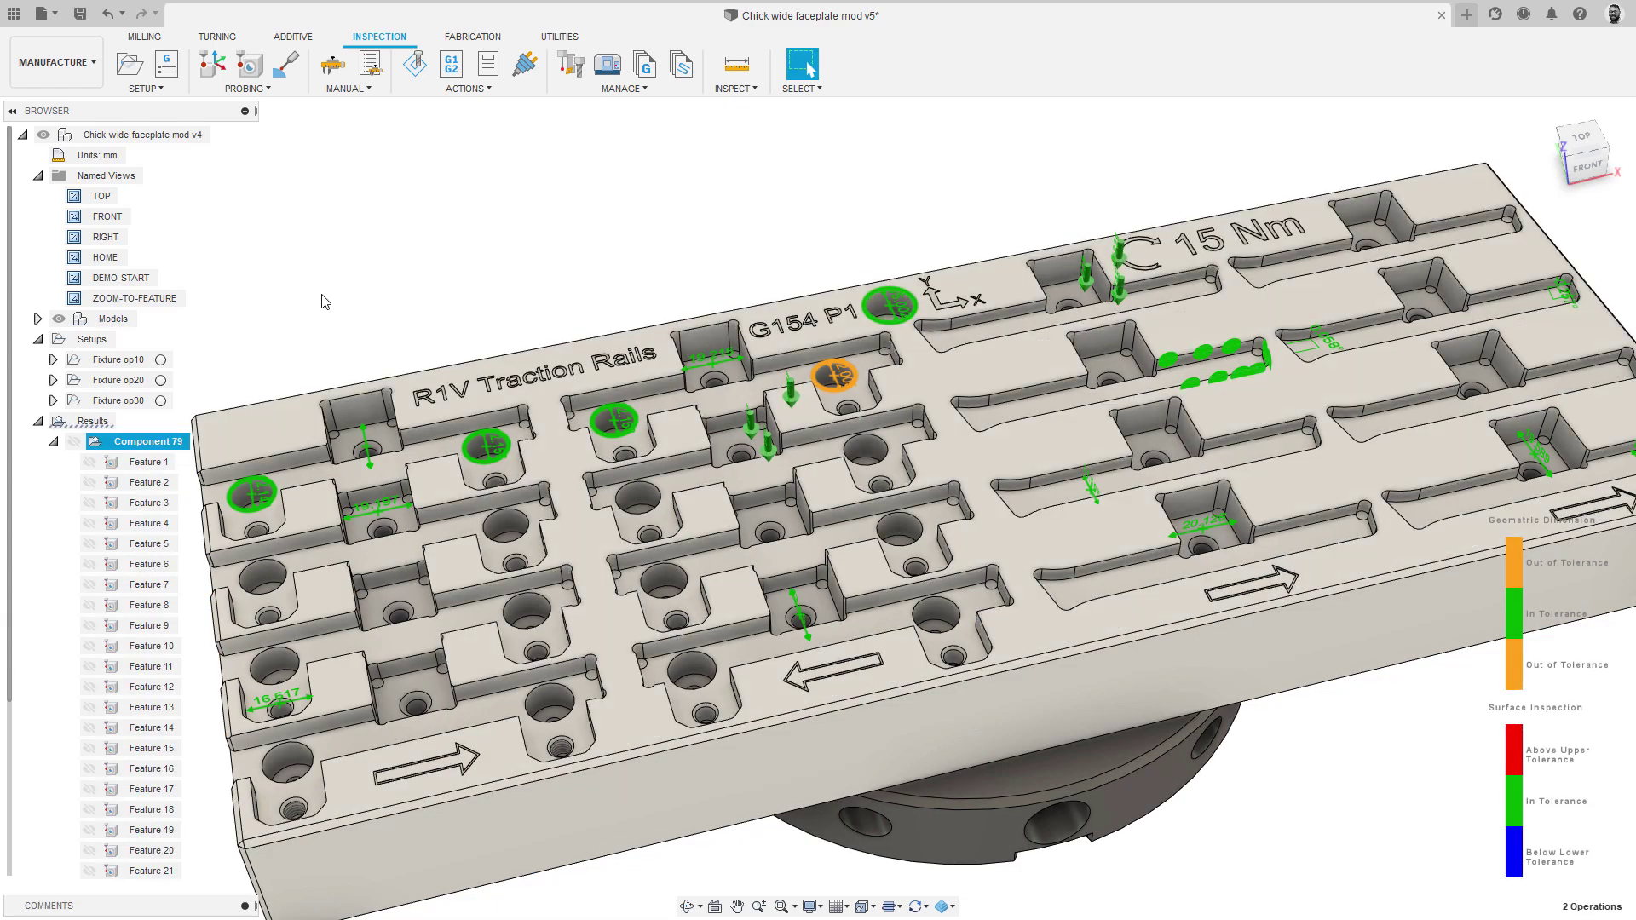
Zoom to the G154 P1 holes, save the Results inspection report, and scroll through Results.pdf.
double_click(161, 296)
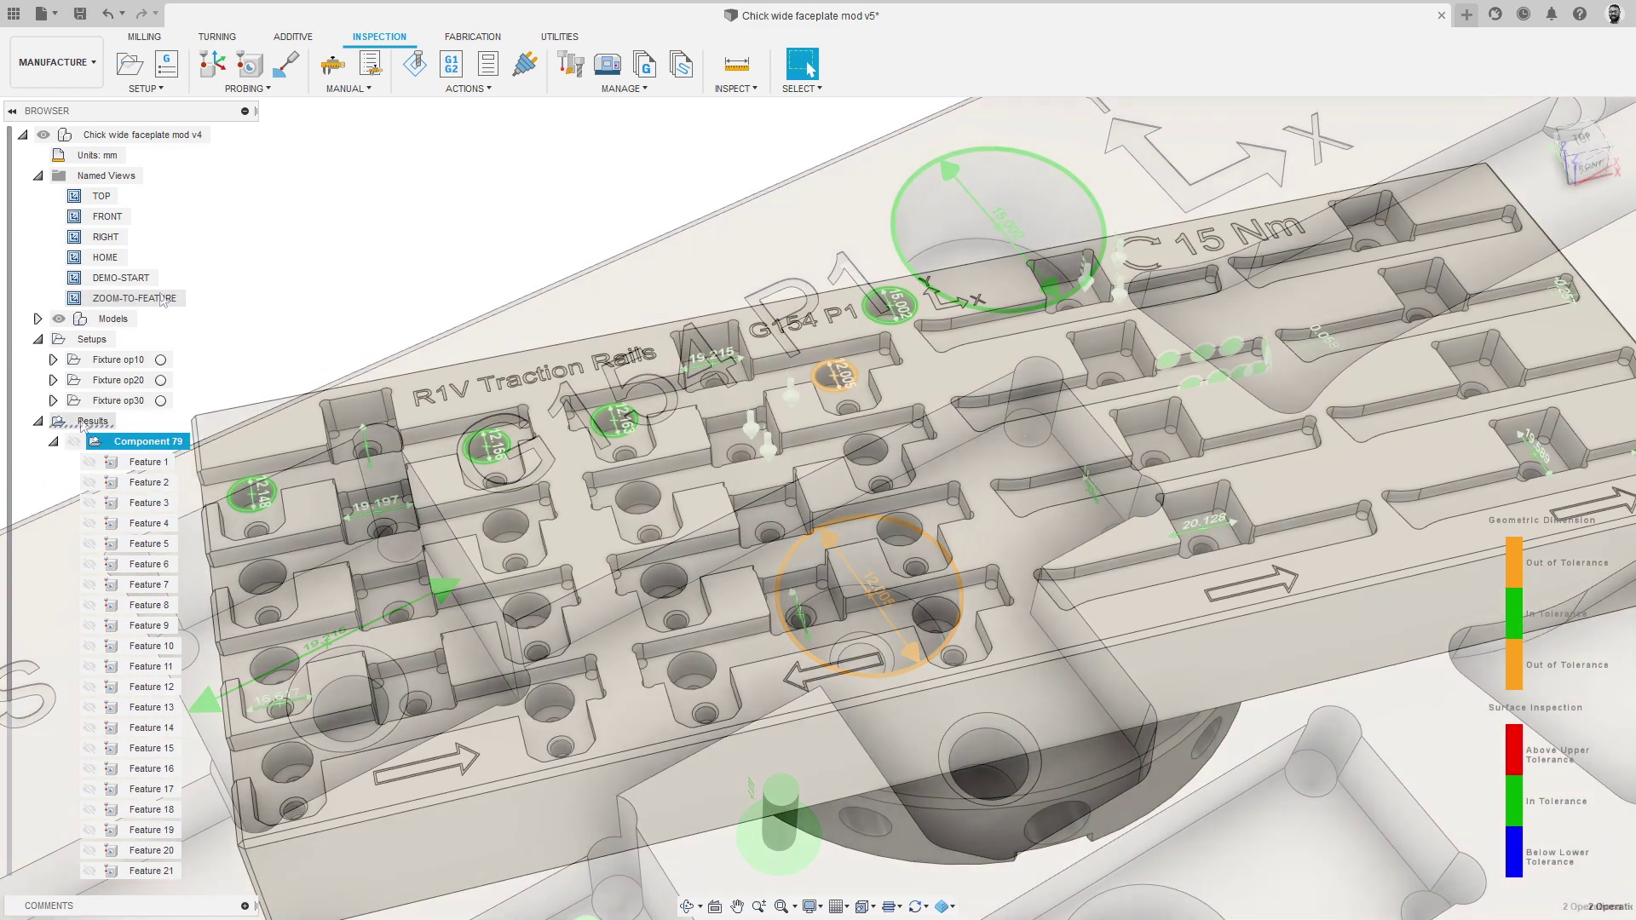
right_click(80, 417)
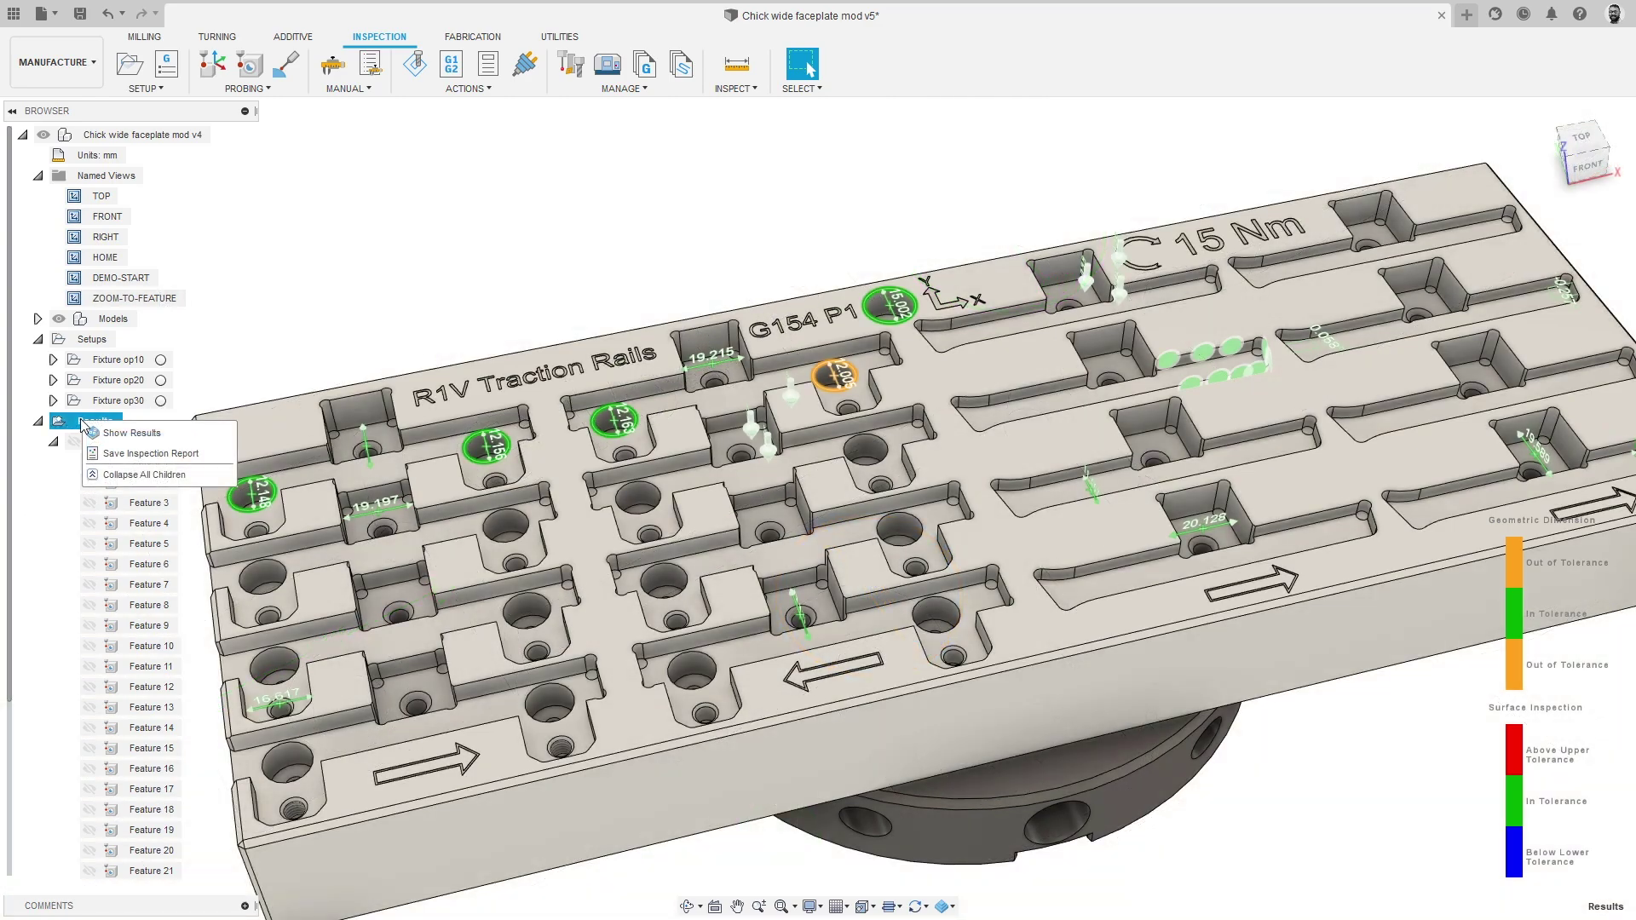
left_click(133, 456)
left_click(1080, 449)
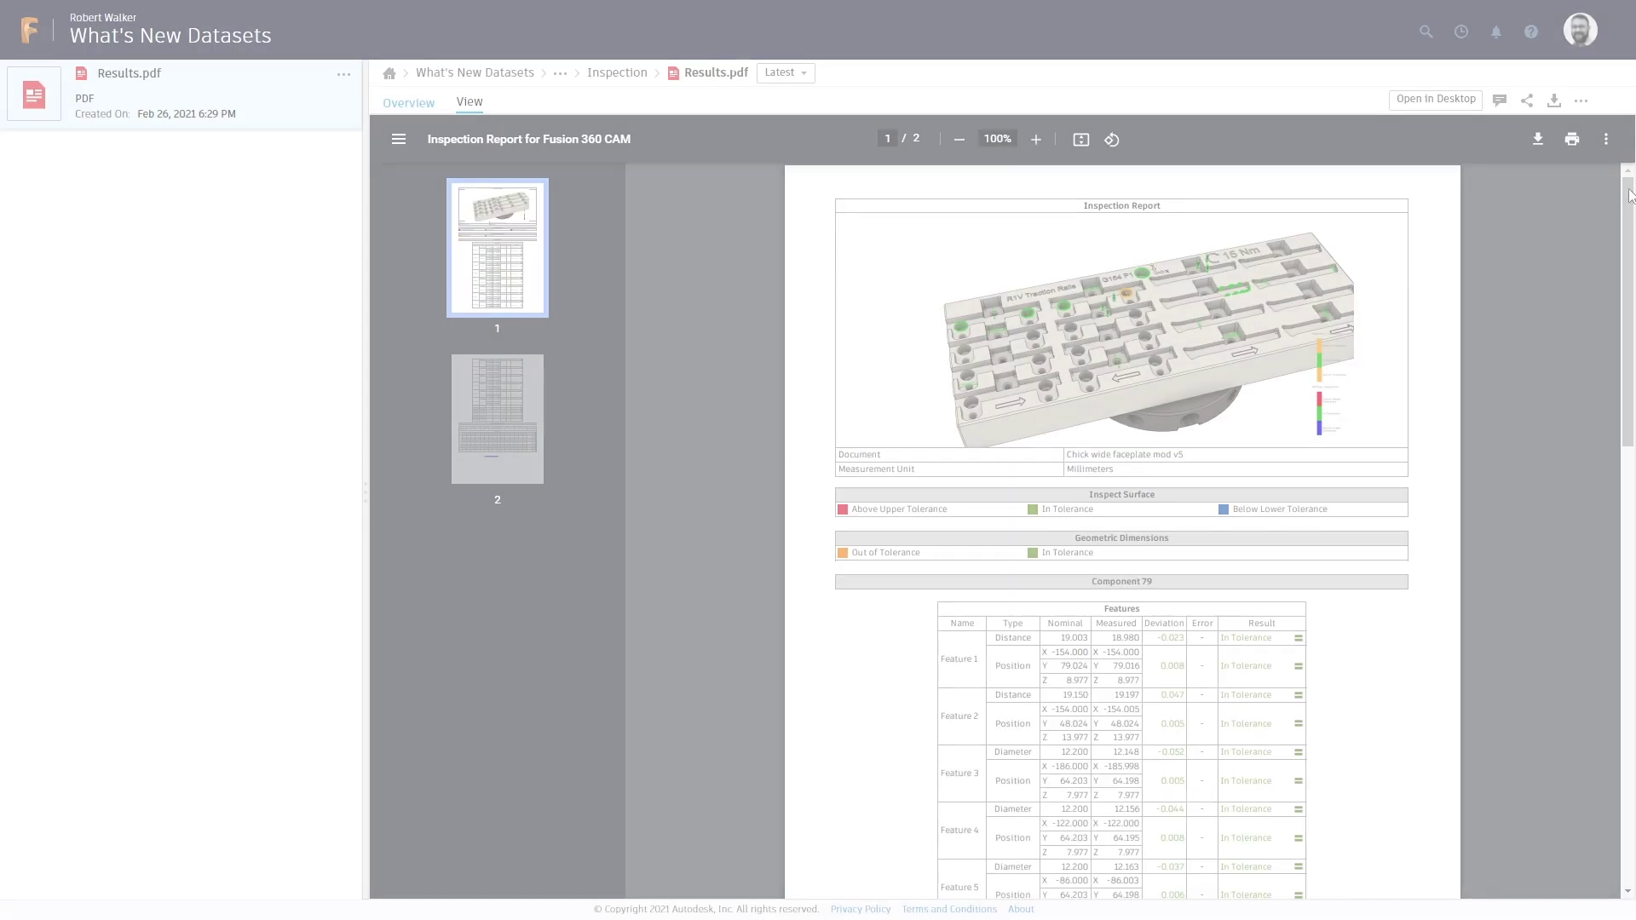
scroll(1627, 253, "down", 1)
mouse_move(1627, 253)
left_mouse_down()
mouse_move(1629, 637)
mouse_move(1628, 266)
left_mouse_up()
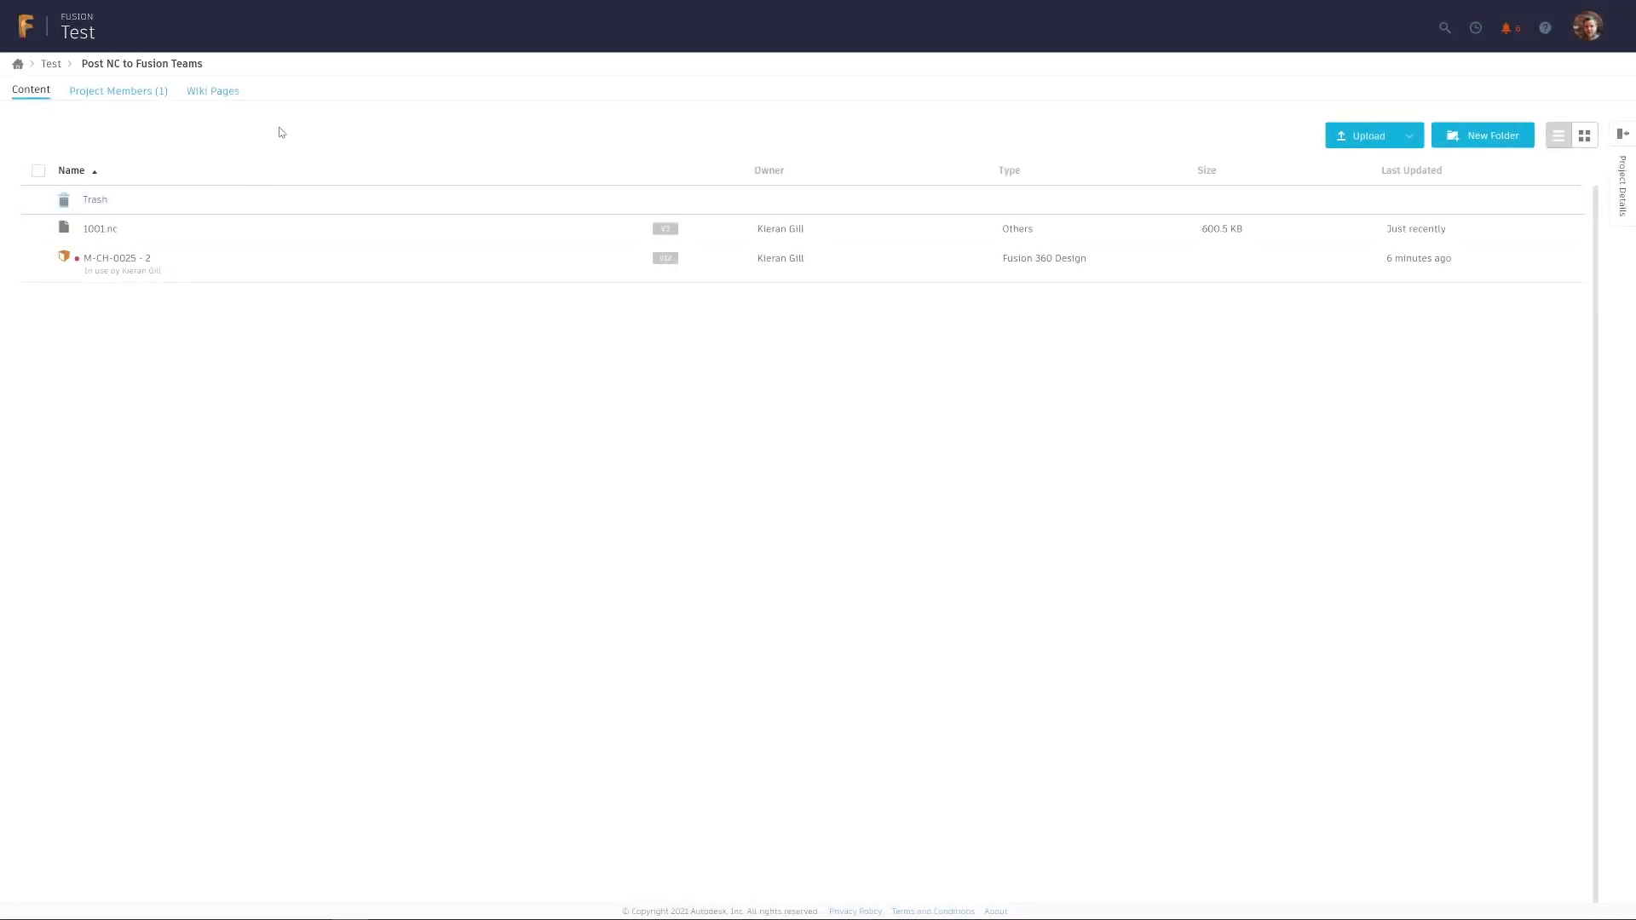
Download 1001.nc from Fusion Team, open it in the code editor, then return to NC Program in Fusion.
left_click(693, 230)
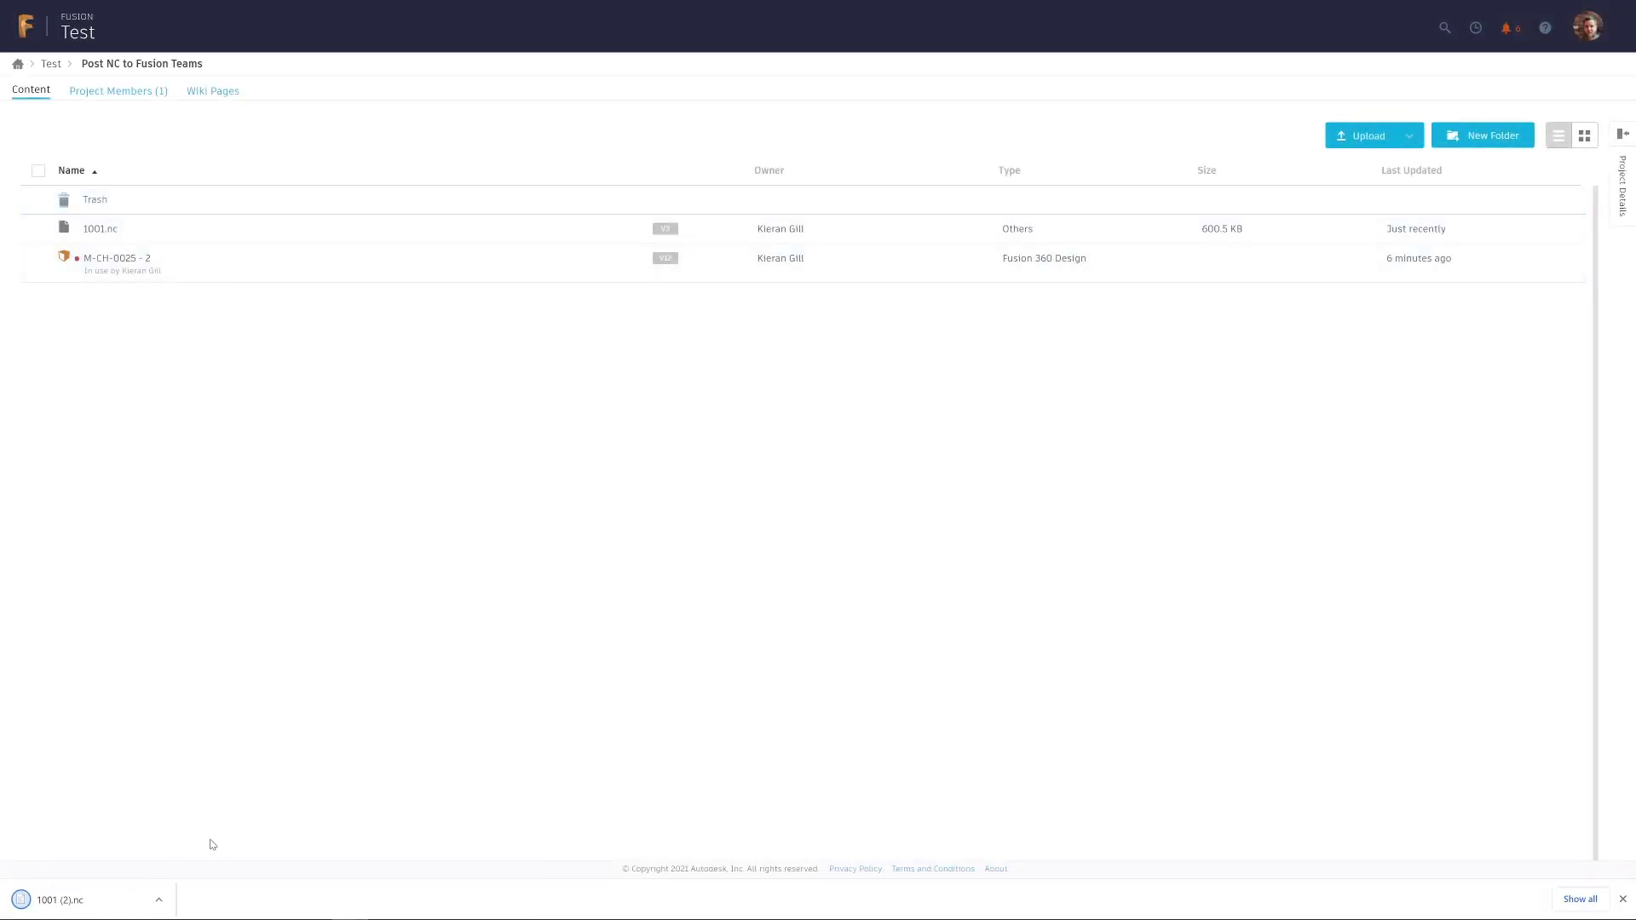
left_click(159, 899)
left_click(191, 849)
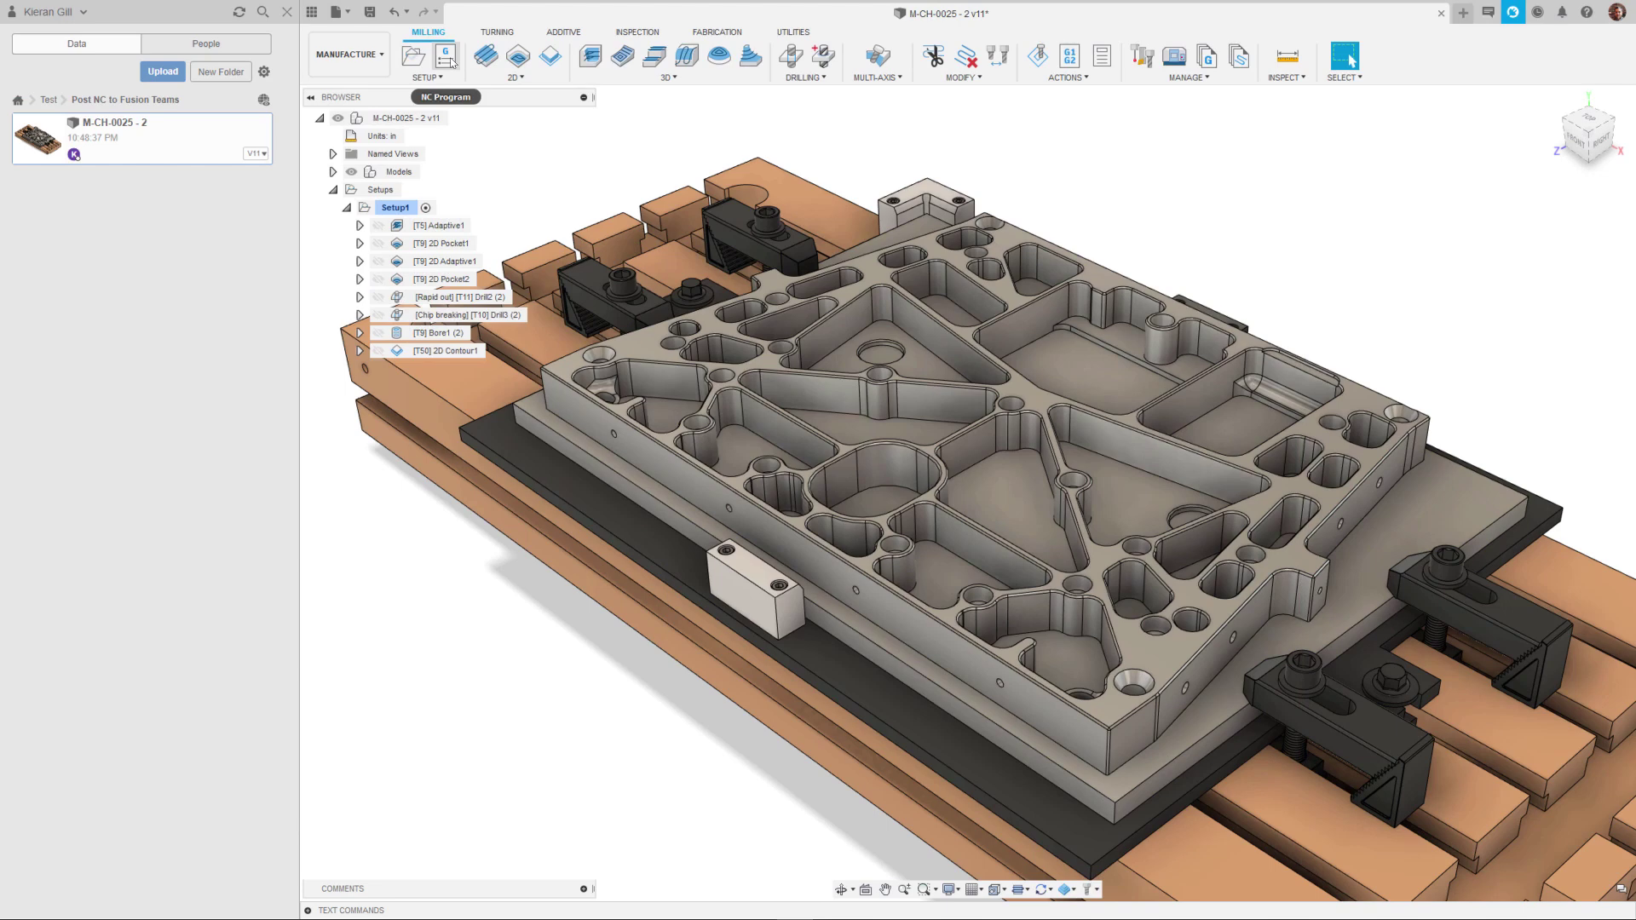
left_click(445, 57)
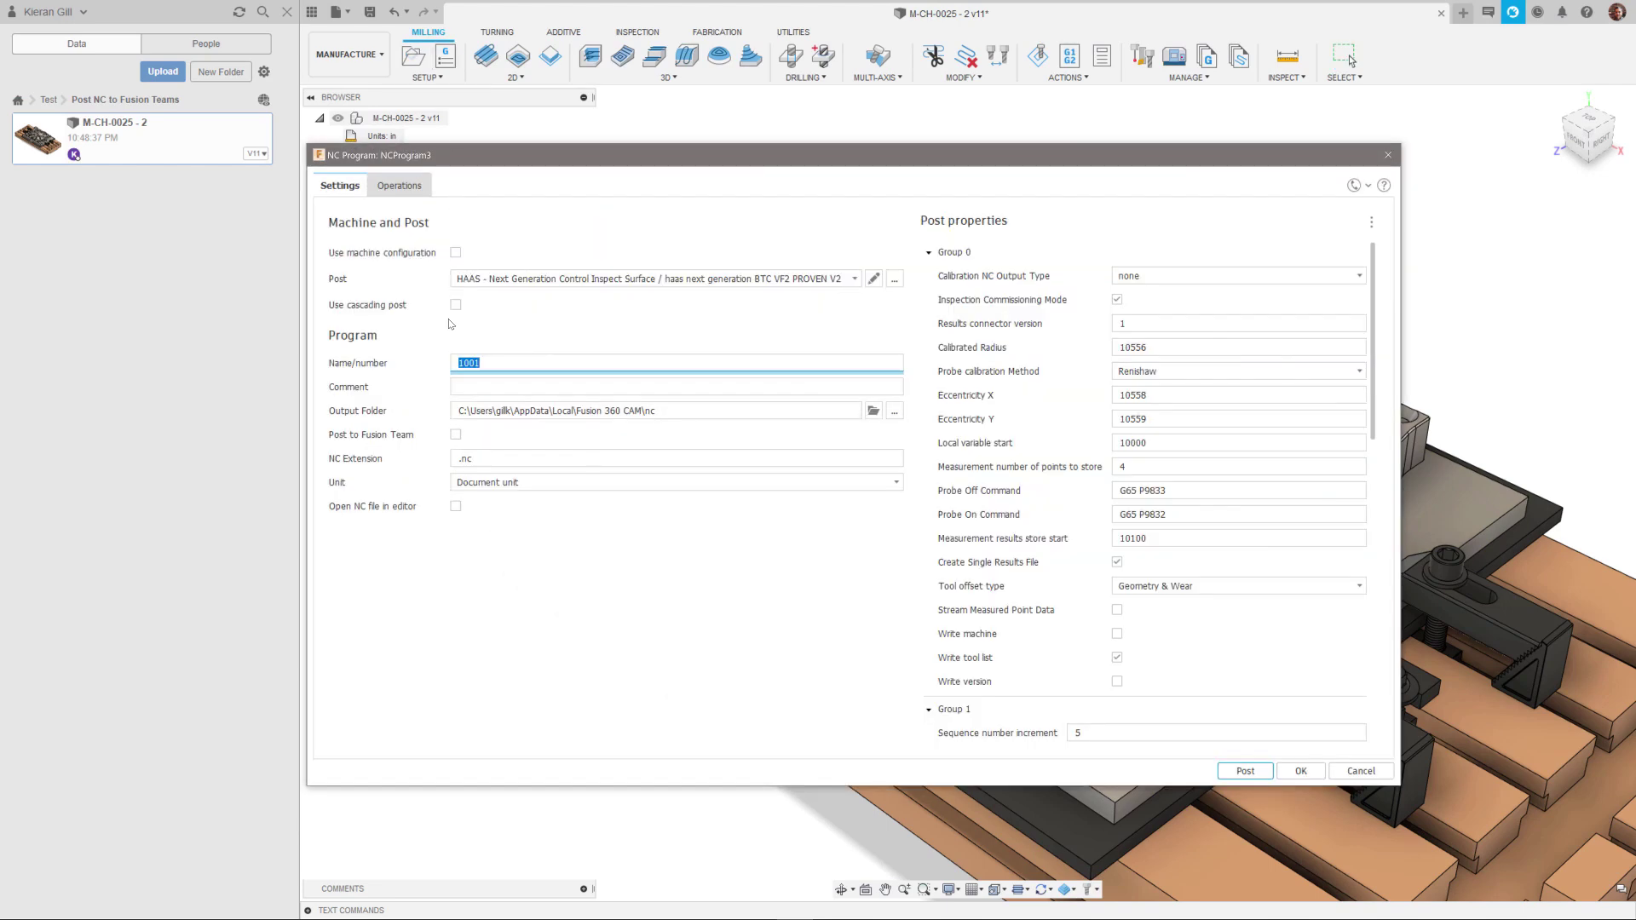
Post NCProgram3 to Fusion Team as 1001.nc in the Post NC to Fusion Teams folder.
left_click(456, 435)
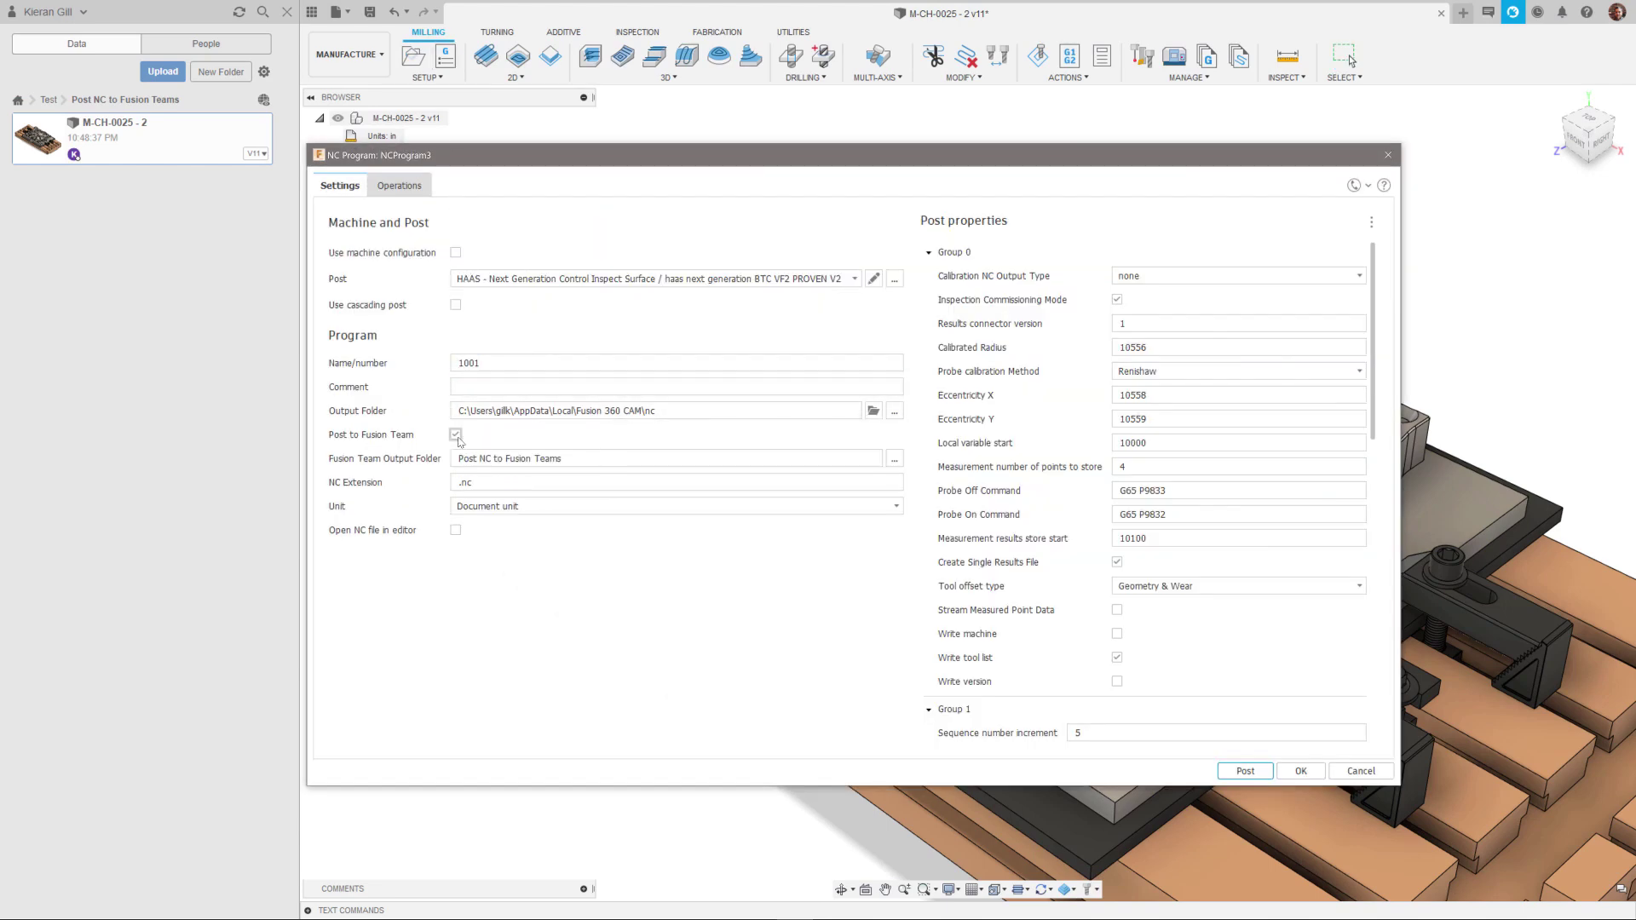
left_click(893, 458)
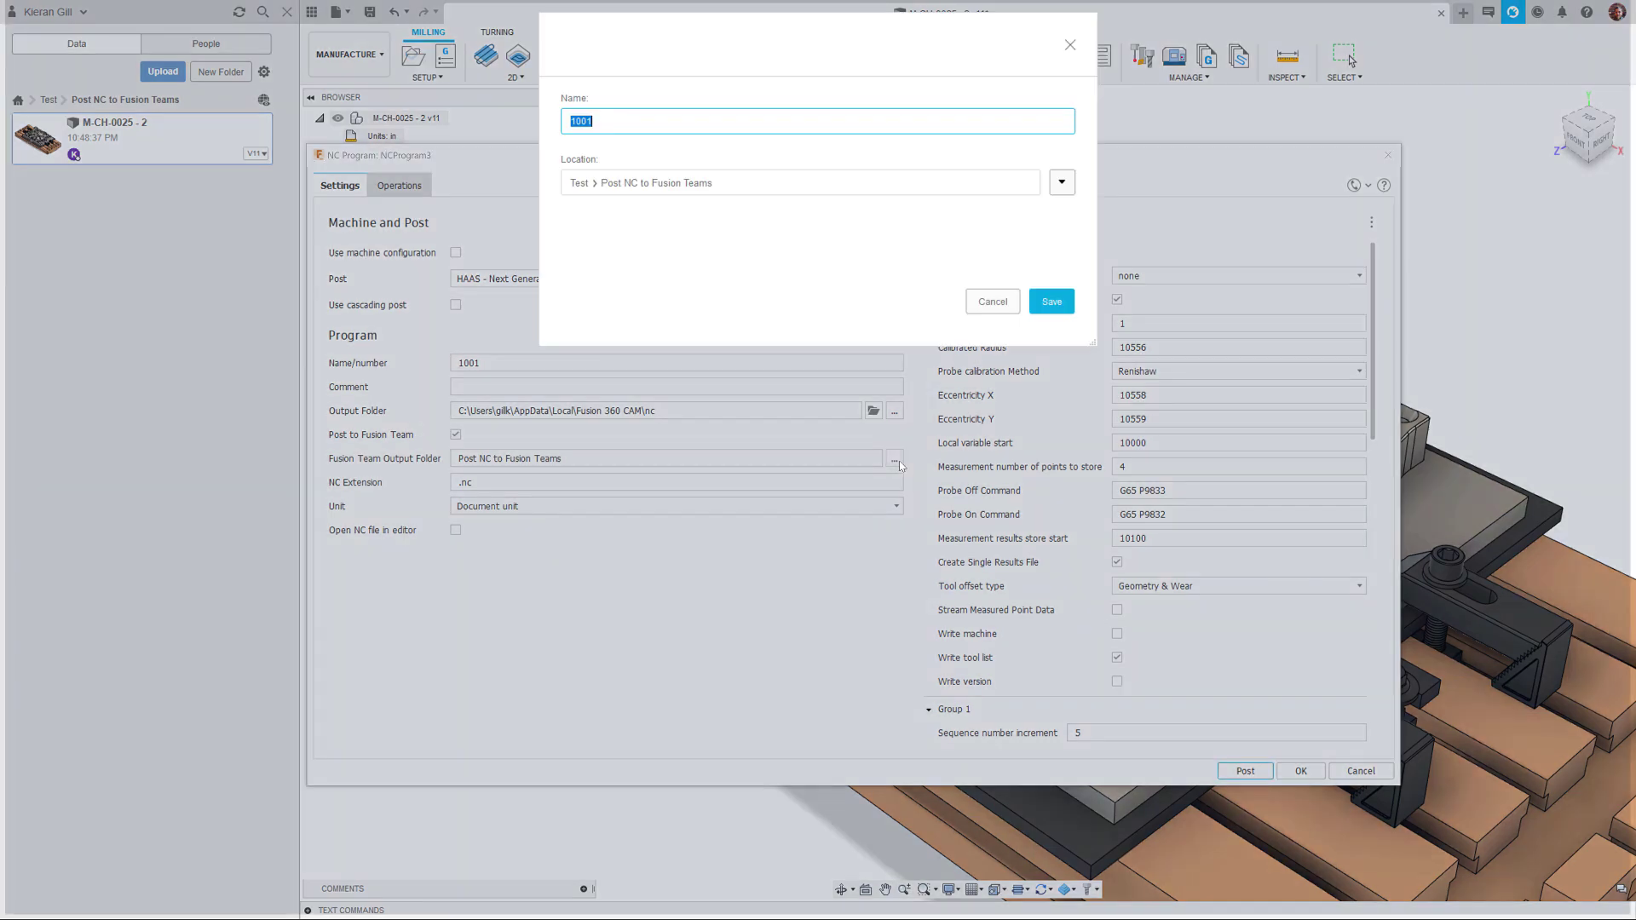
left_click(1051, 302)
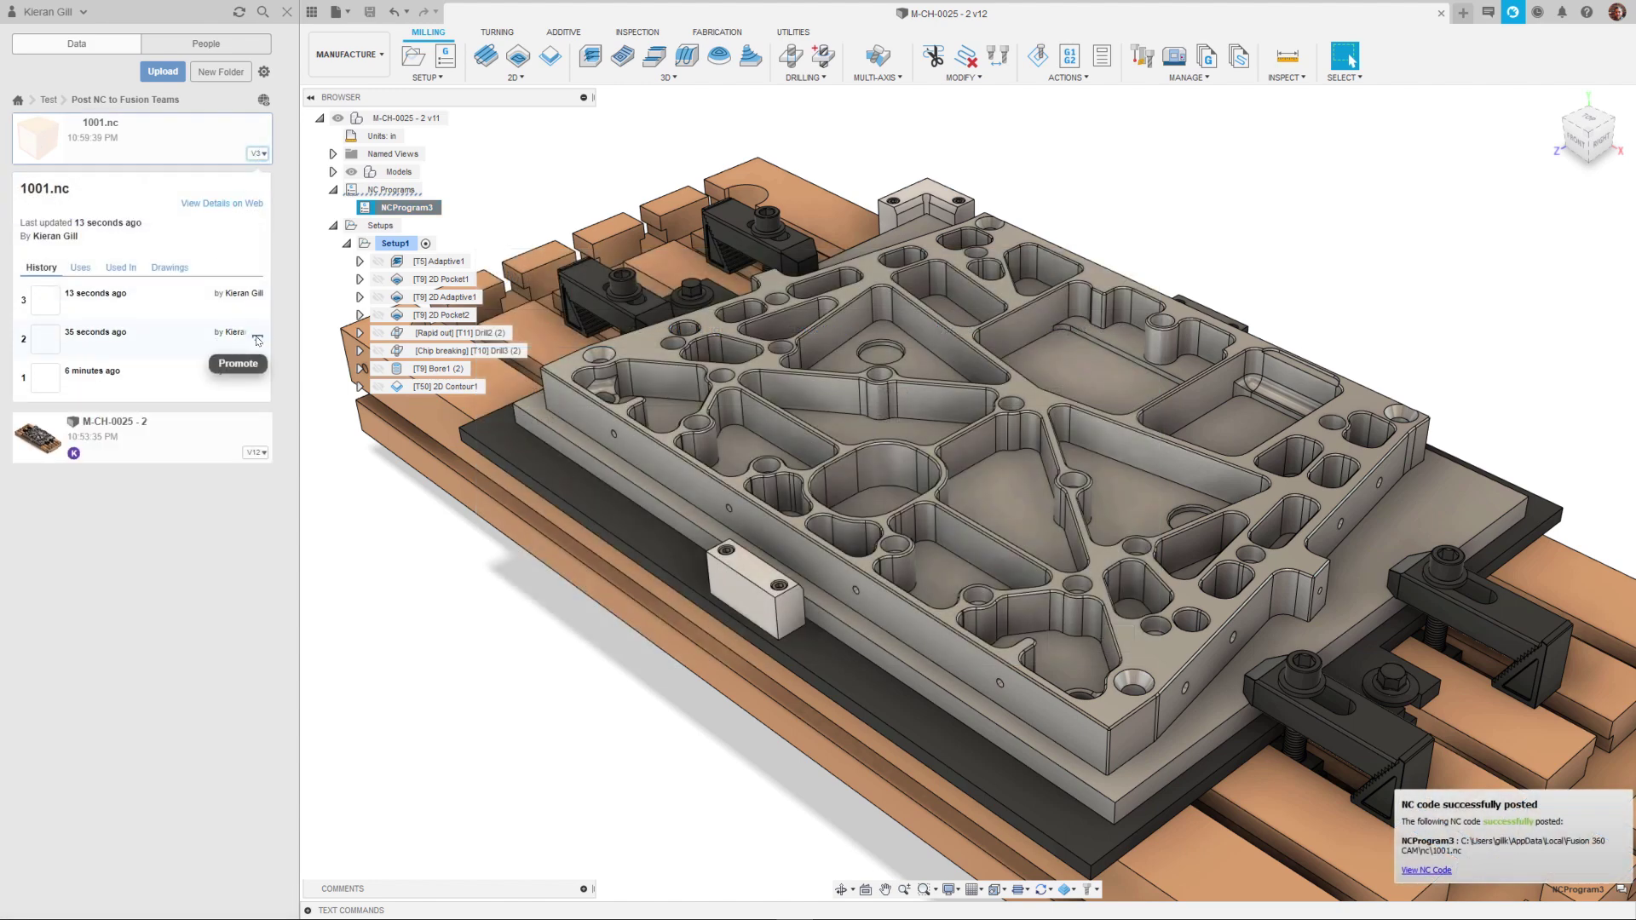
left_click(80, 267)
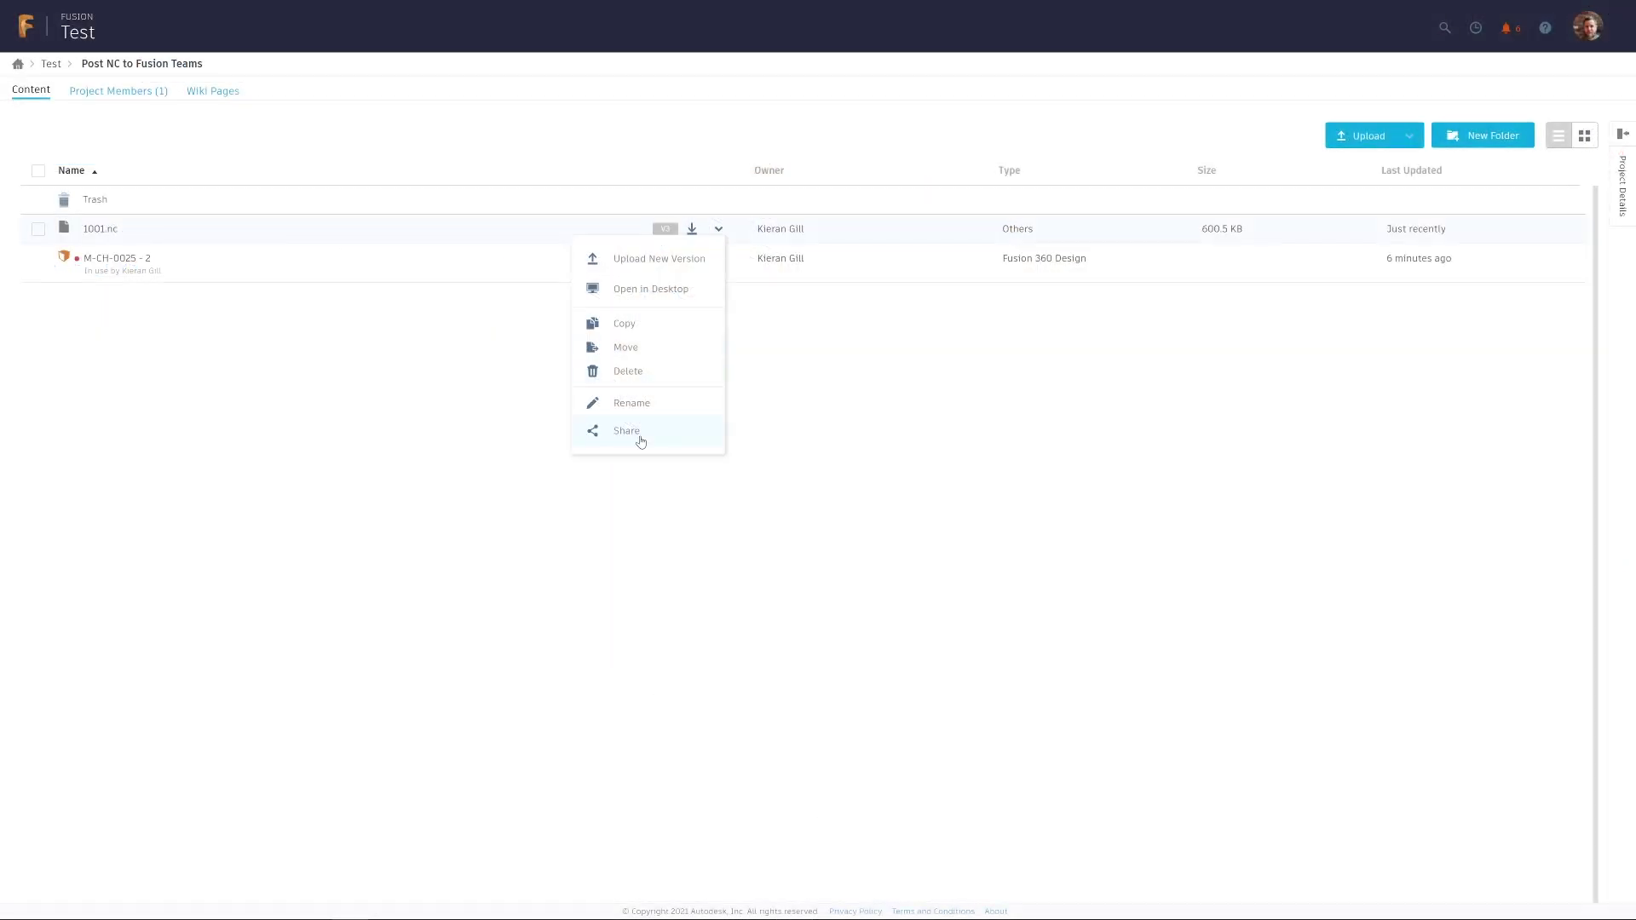
Enable sharing on 1001.nc, then download the file and open it in the code editor.
left_click(640, 435)
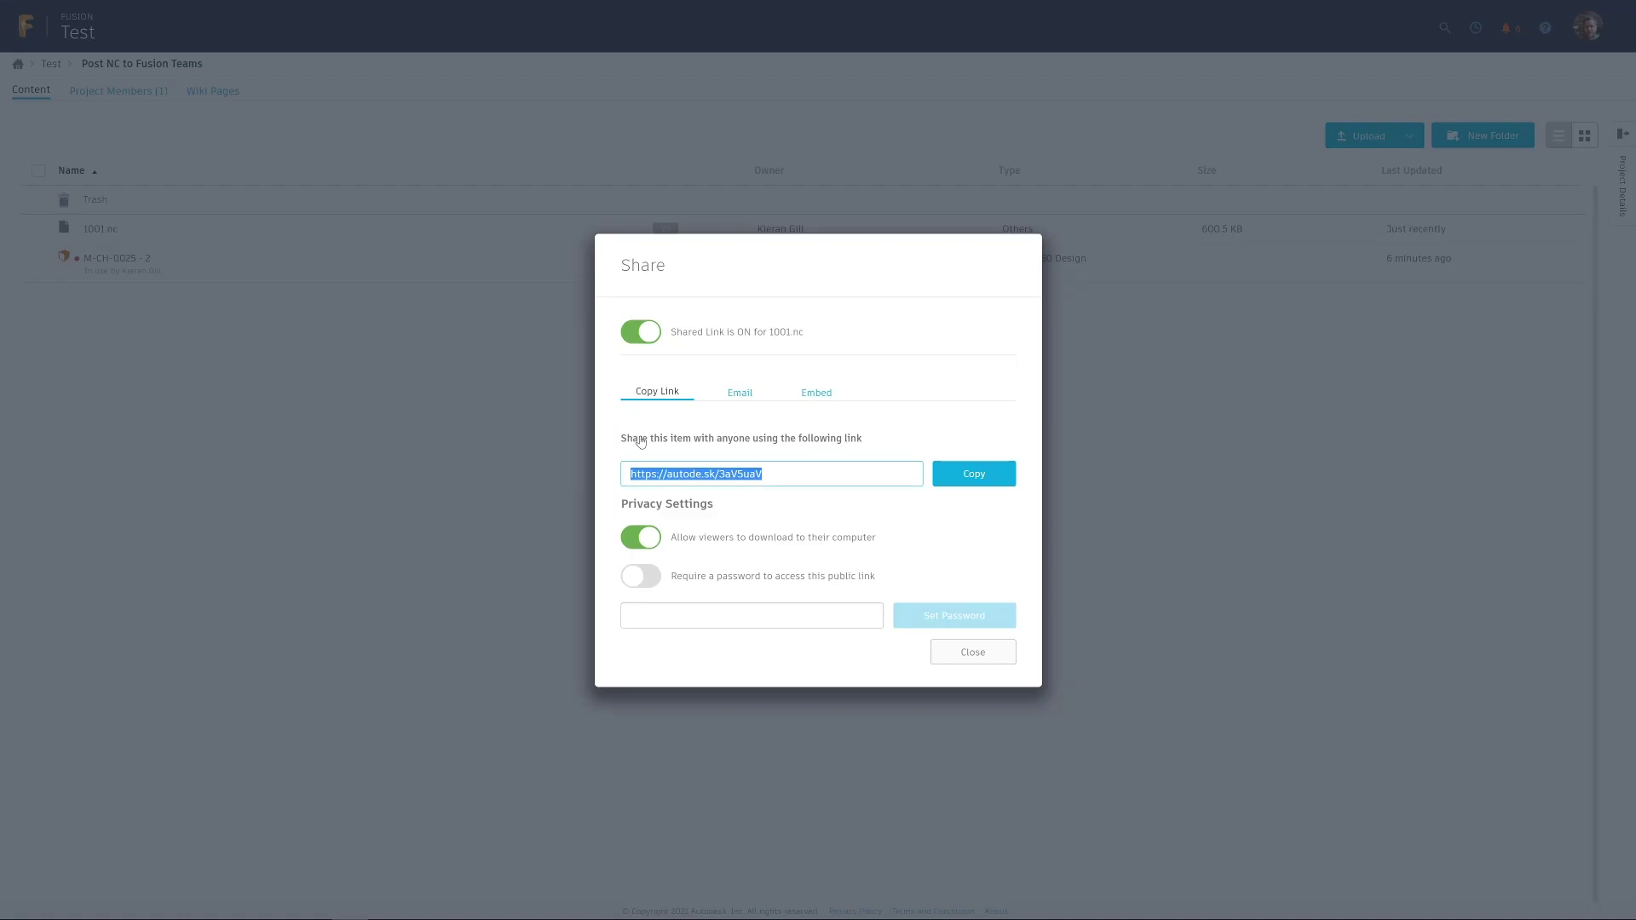
left_click(954, 654)
left_click(693, 231)
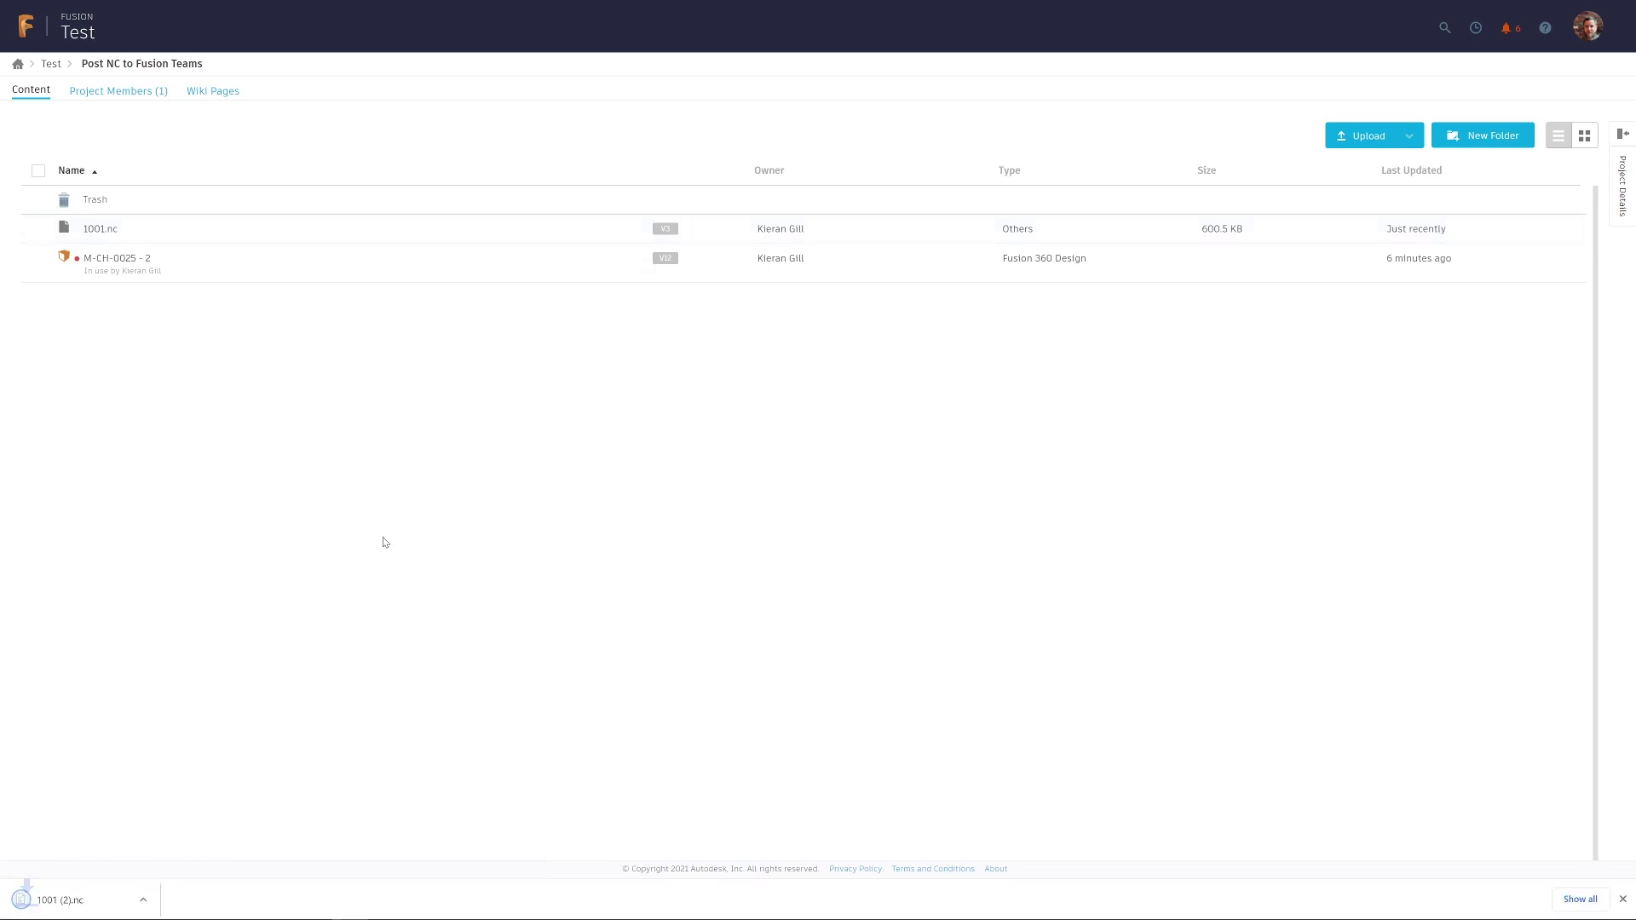
left_click(158, 899)
left_click(183, 805)
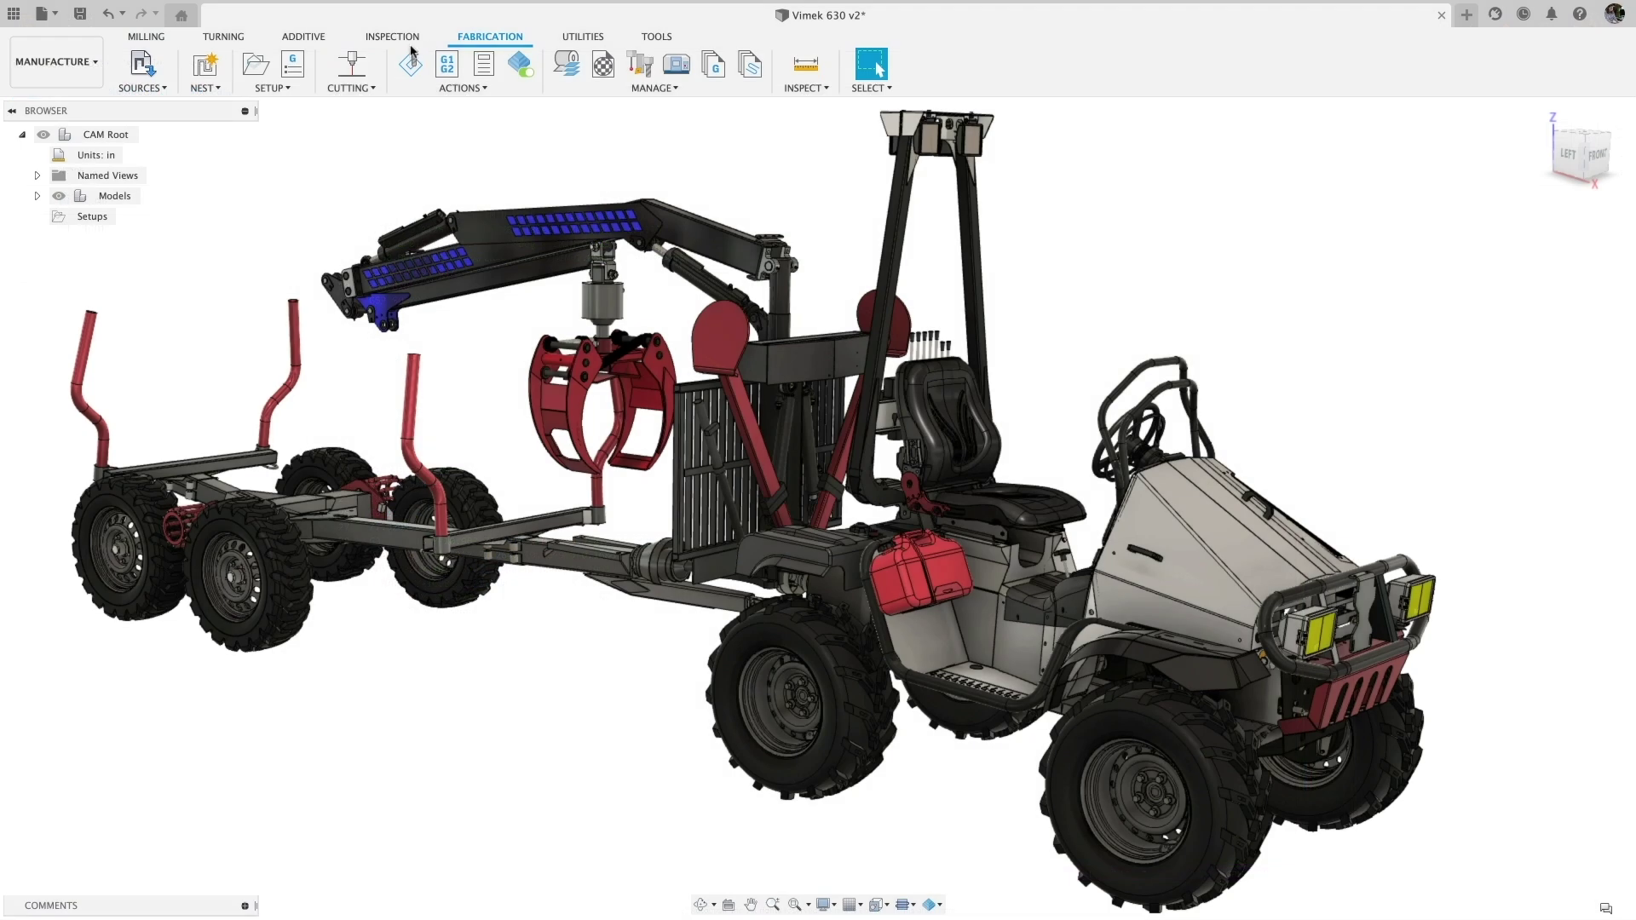
Create a new nest study with a quantity of 10 source assemblies.
left_click(217, 89)
left_click(226, 108)
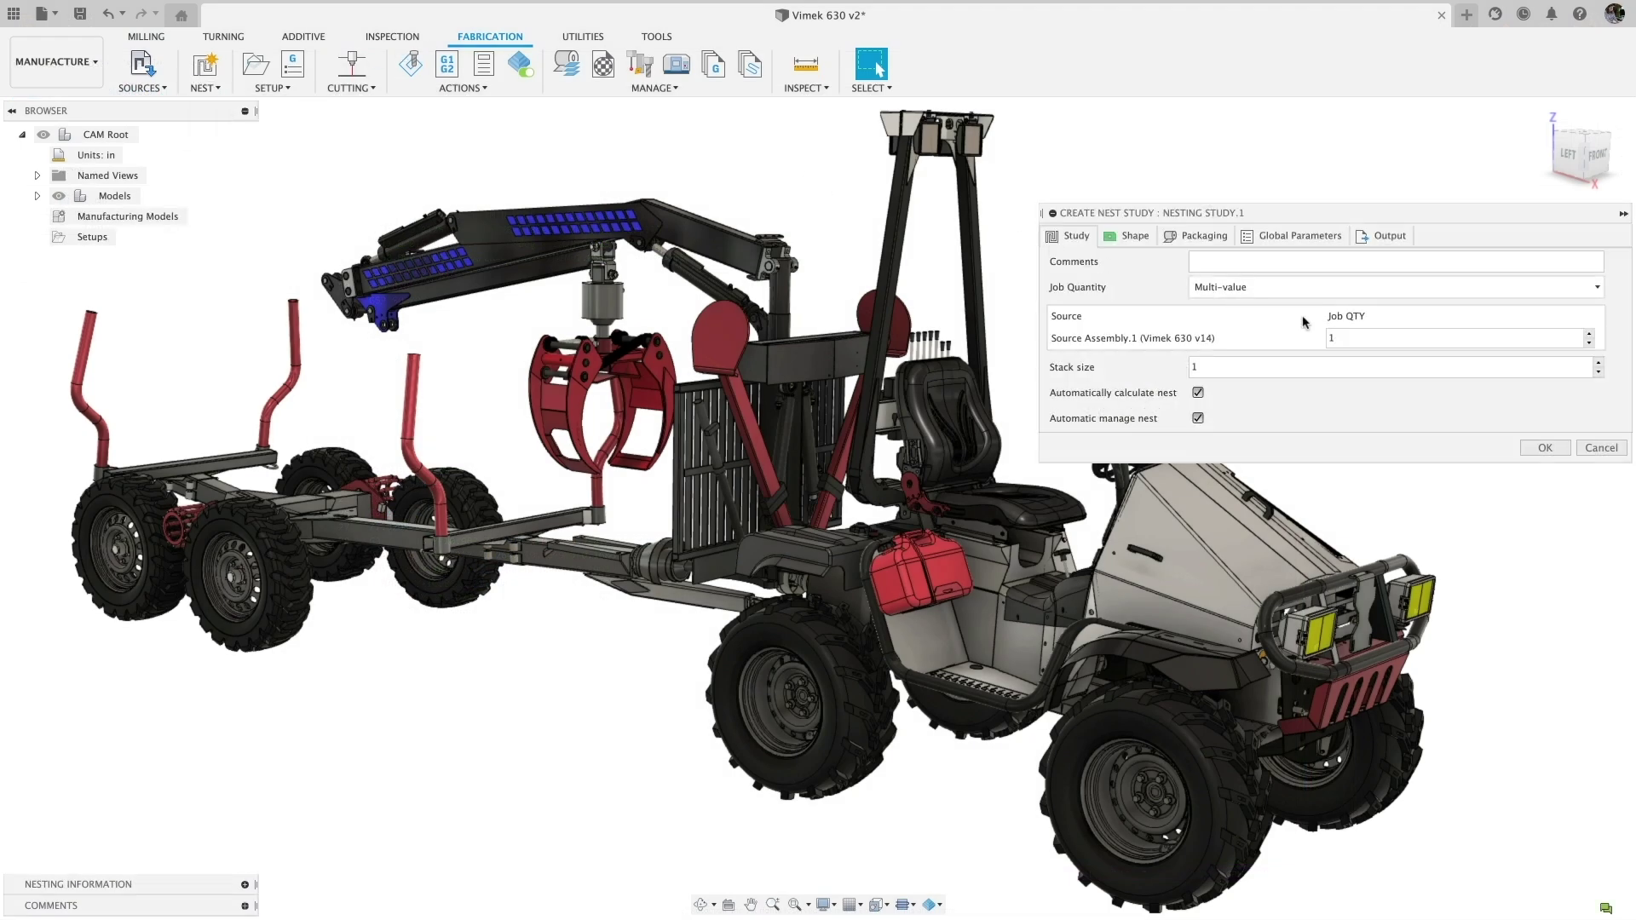
left_click(1320, 339)
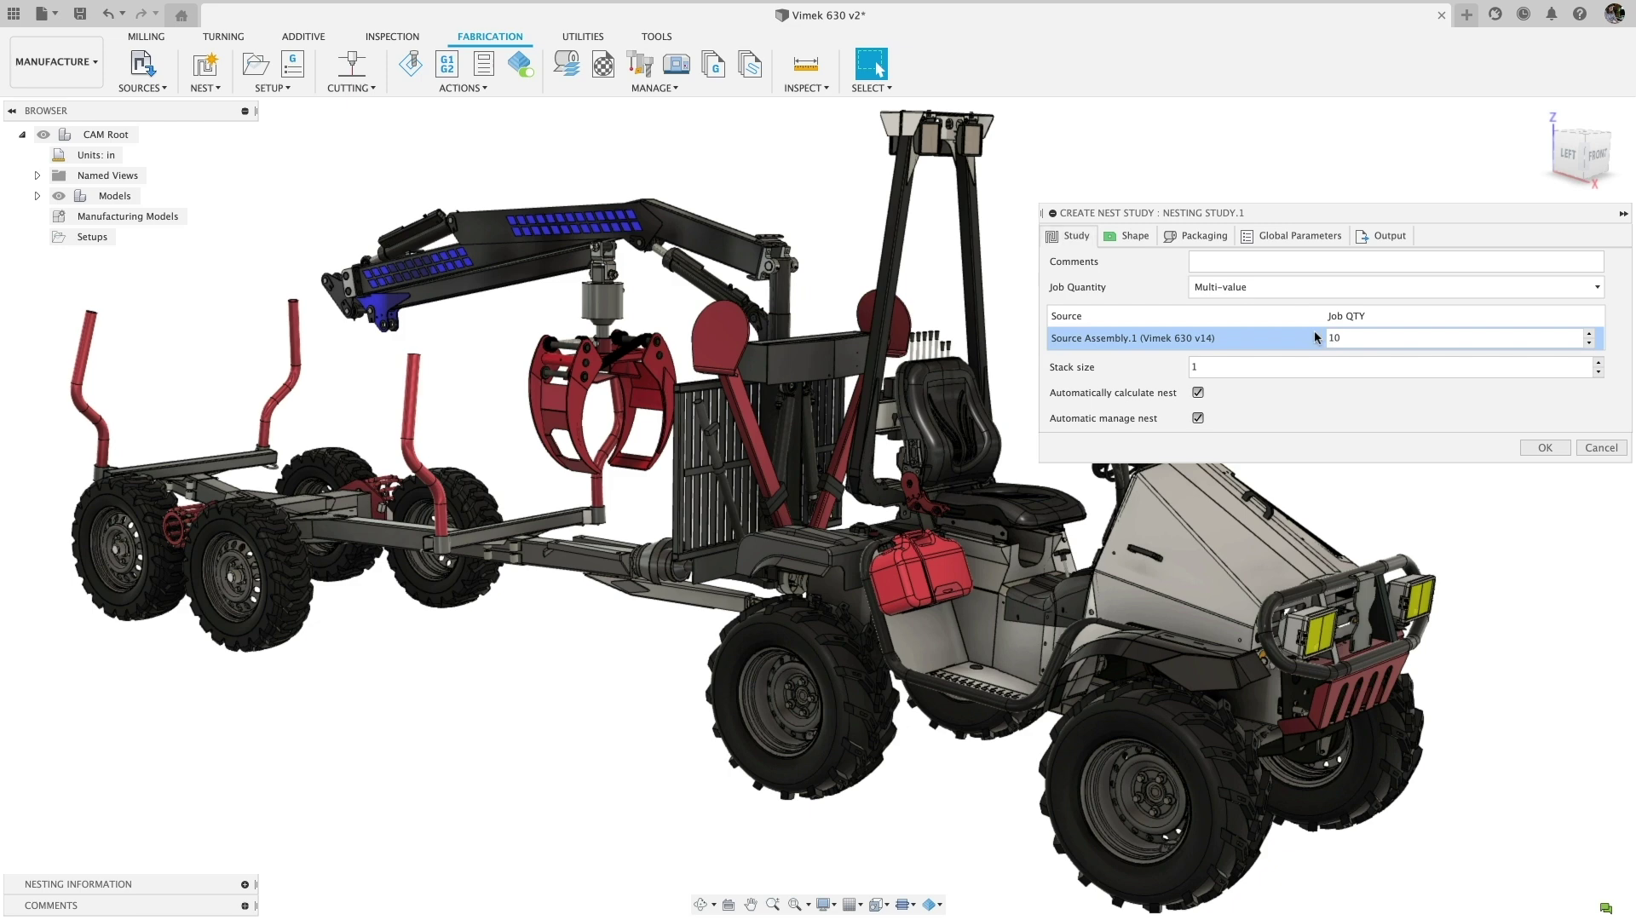
left_click(1545, 448)
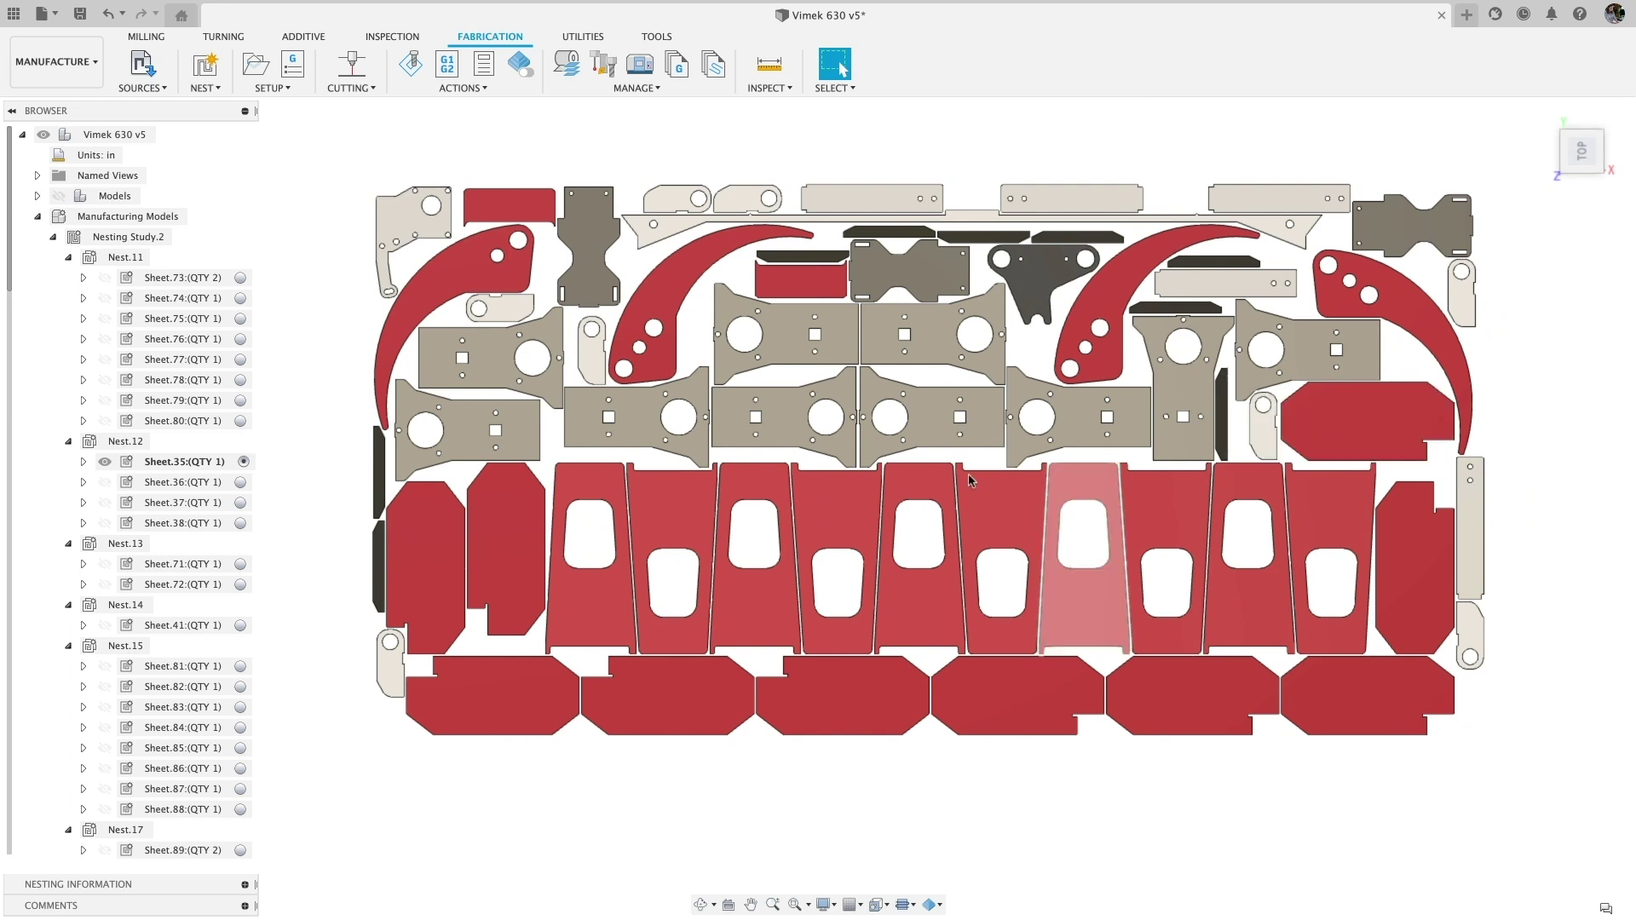
View the nested layouts of Sheet.37, Sheet.71 and Sheet.81.
left_click(244, 503)
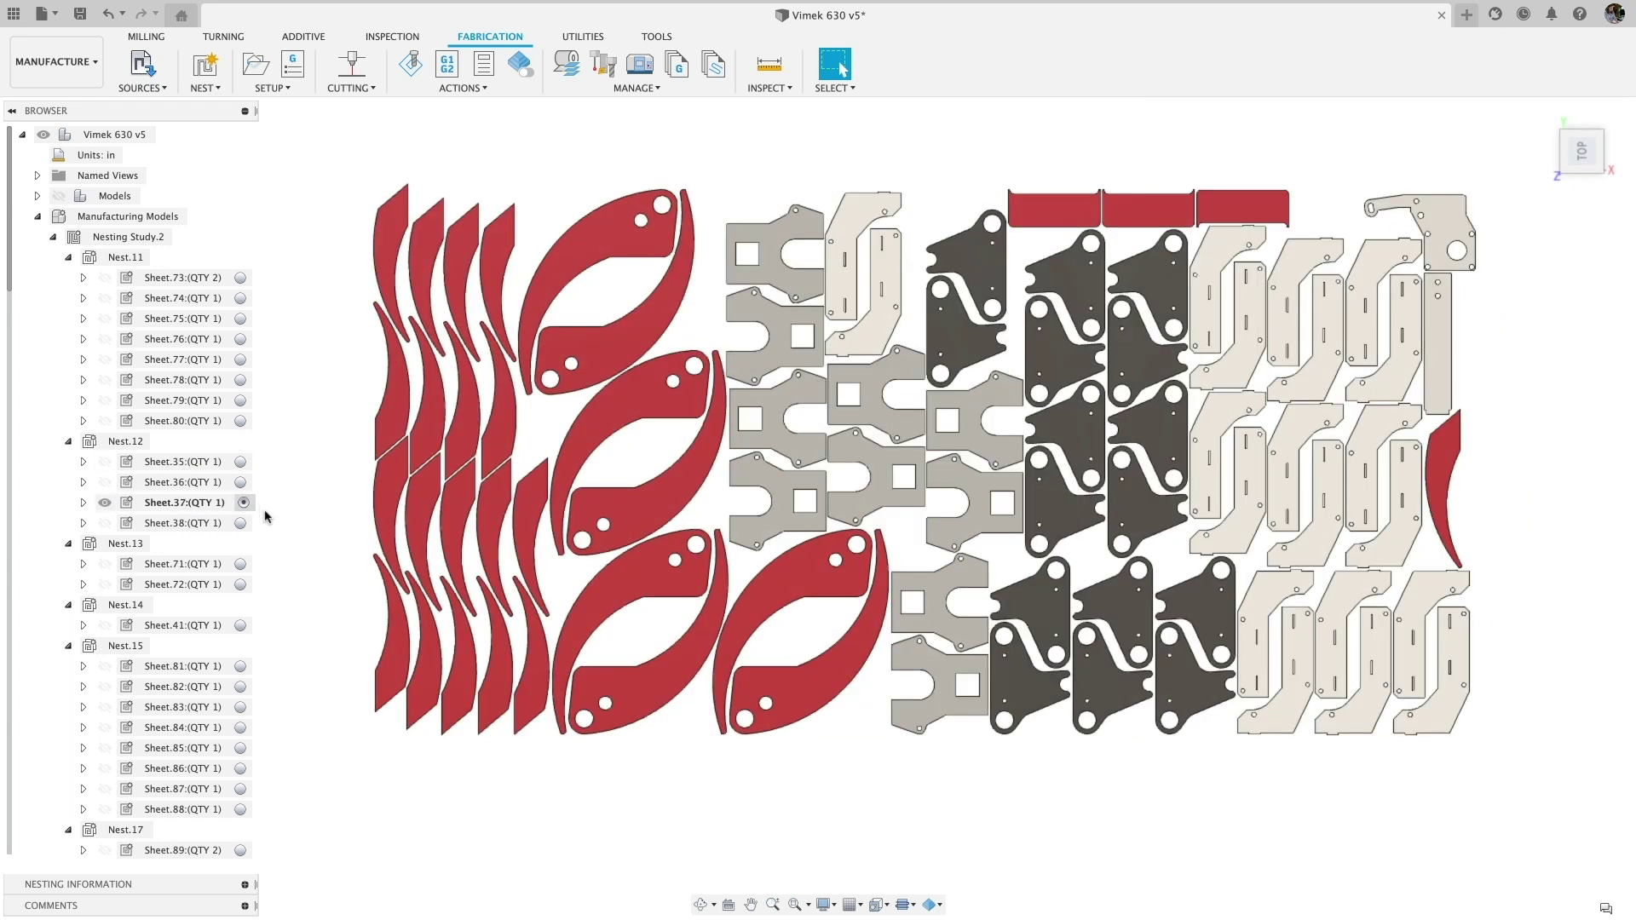
left_click(244, 564)
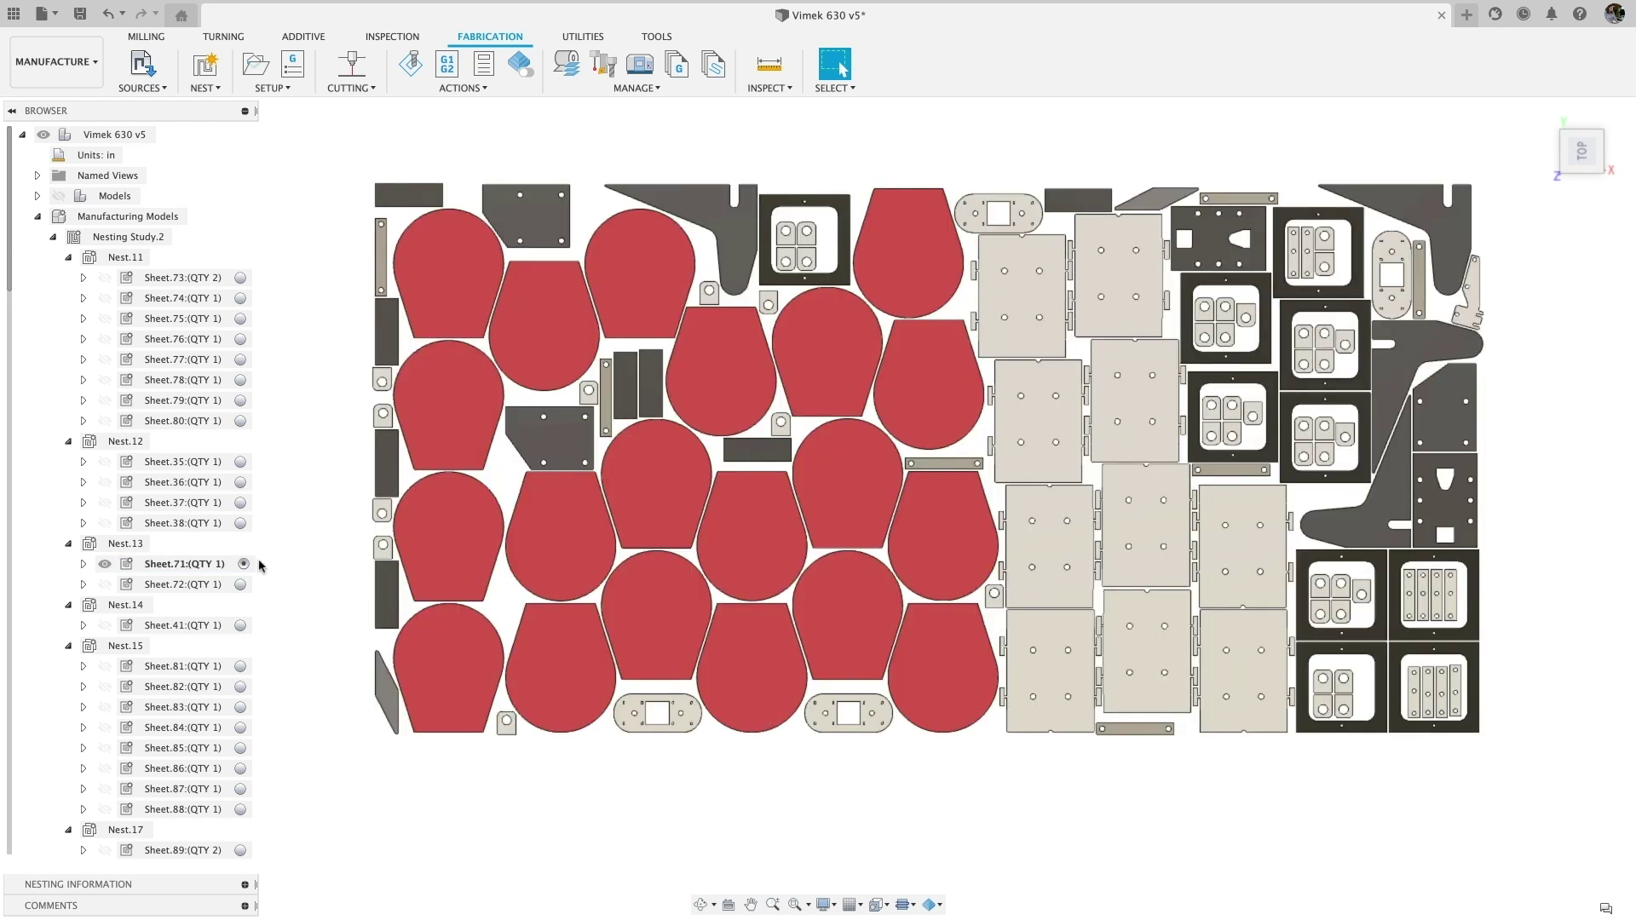
left_click(244, 666)
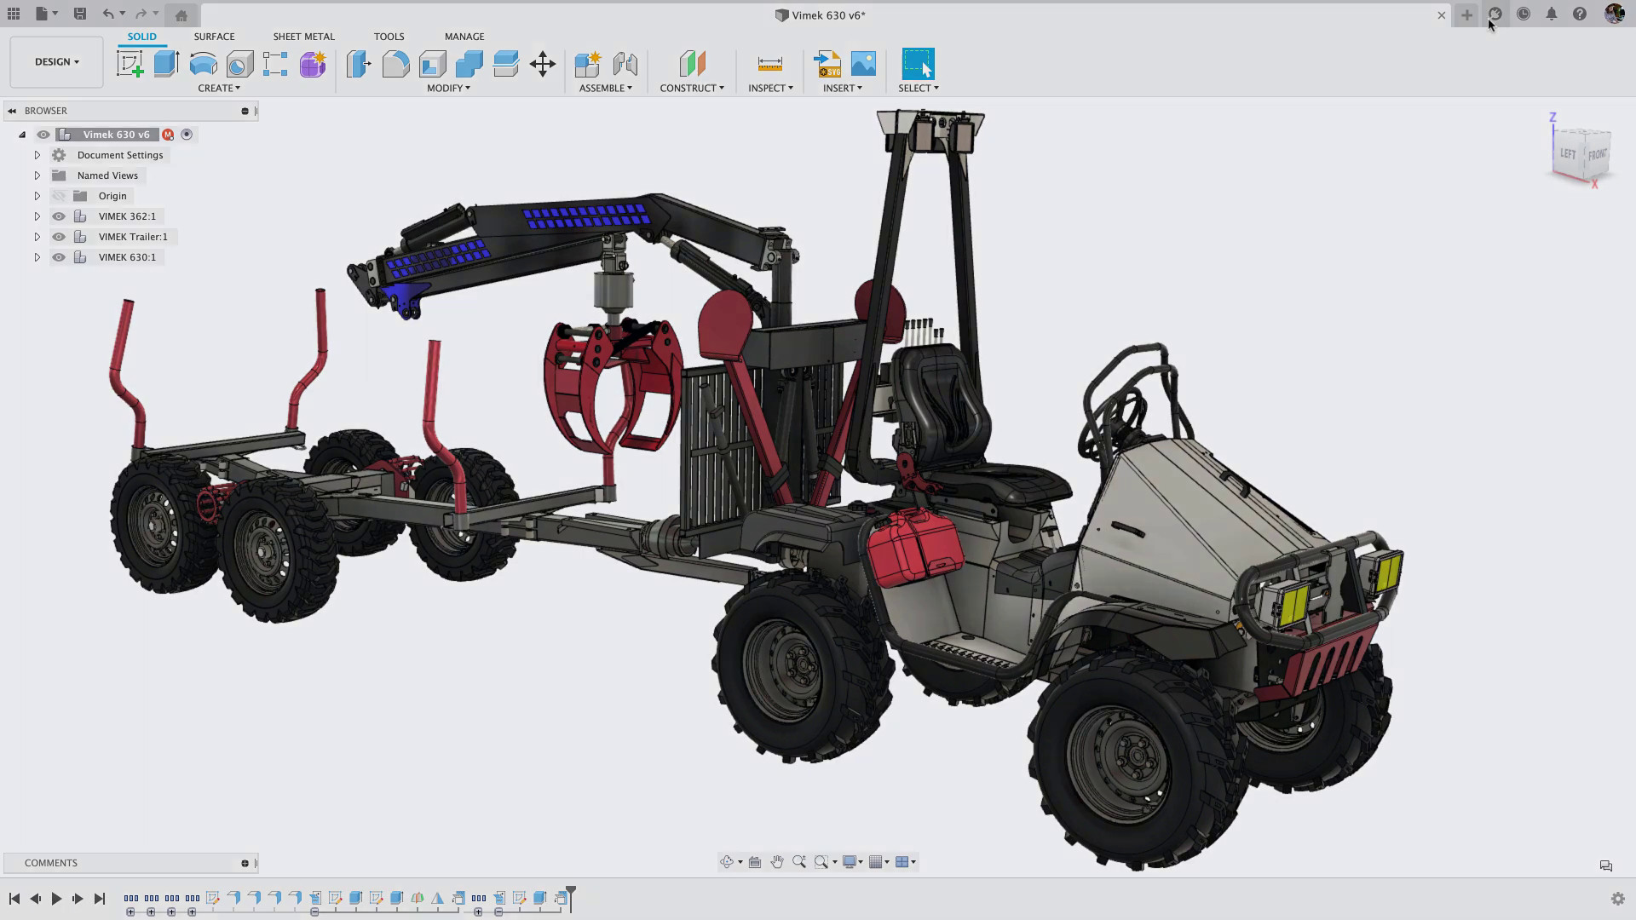
Buy one-day Nesting and Fabrication extension access for 25 cloud credits in Extension Manager.
left_click(1494, 16)
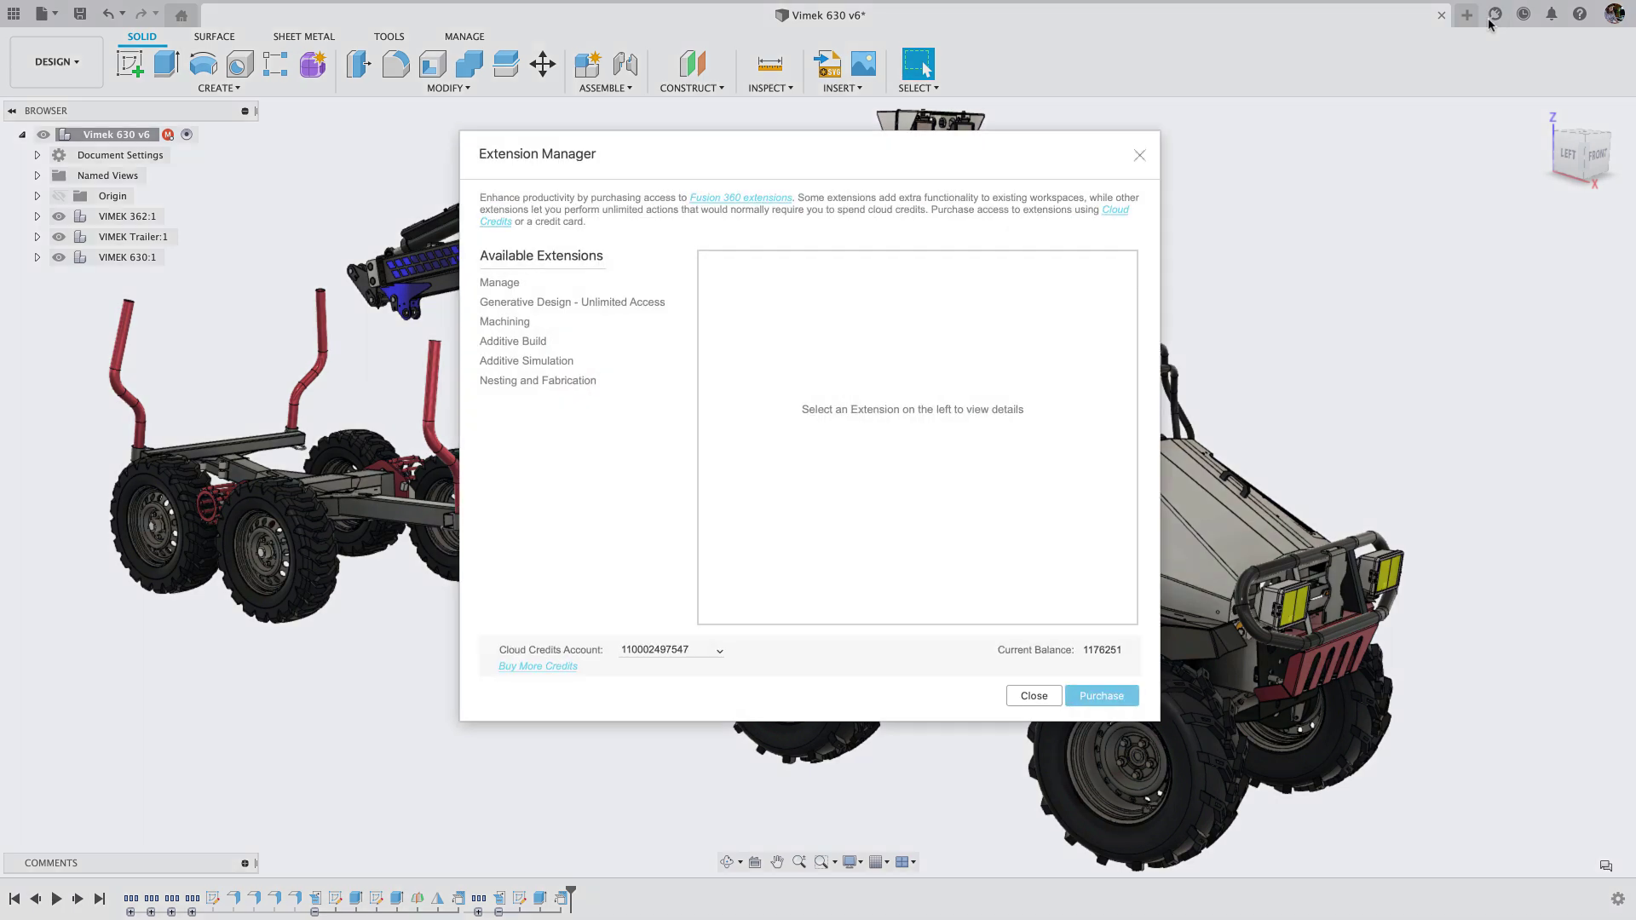
left_click(600, 382)
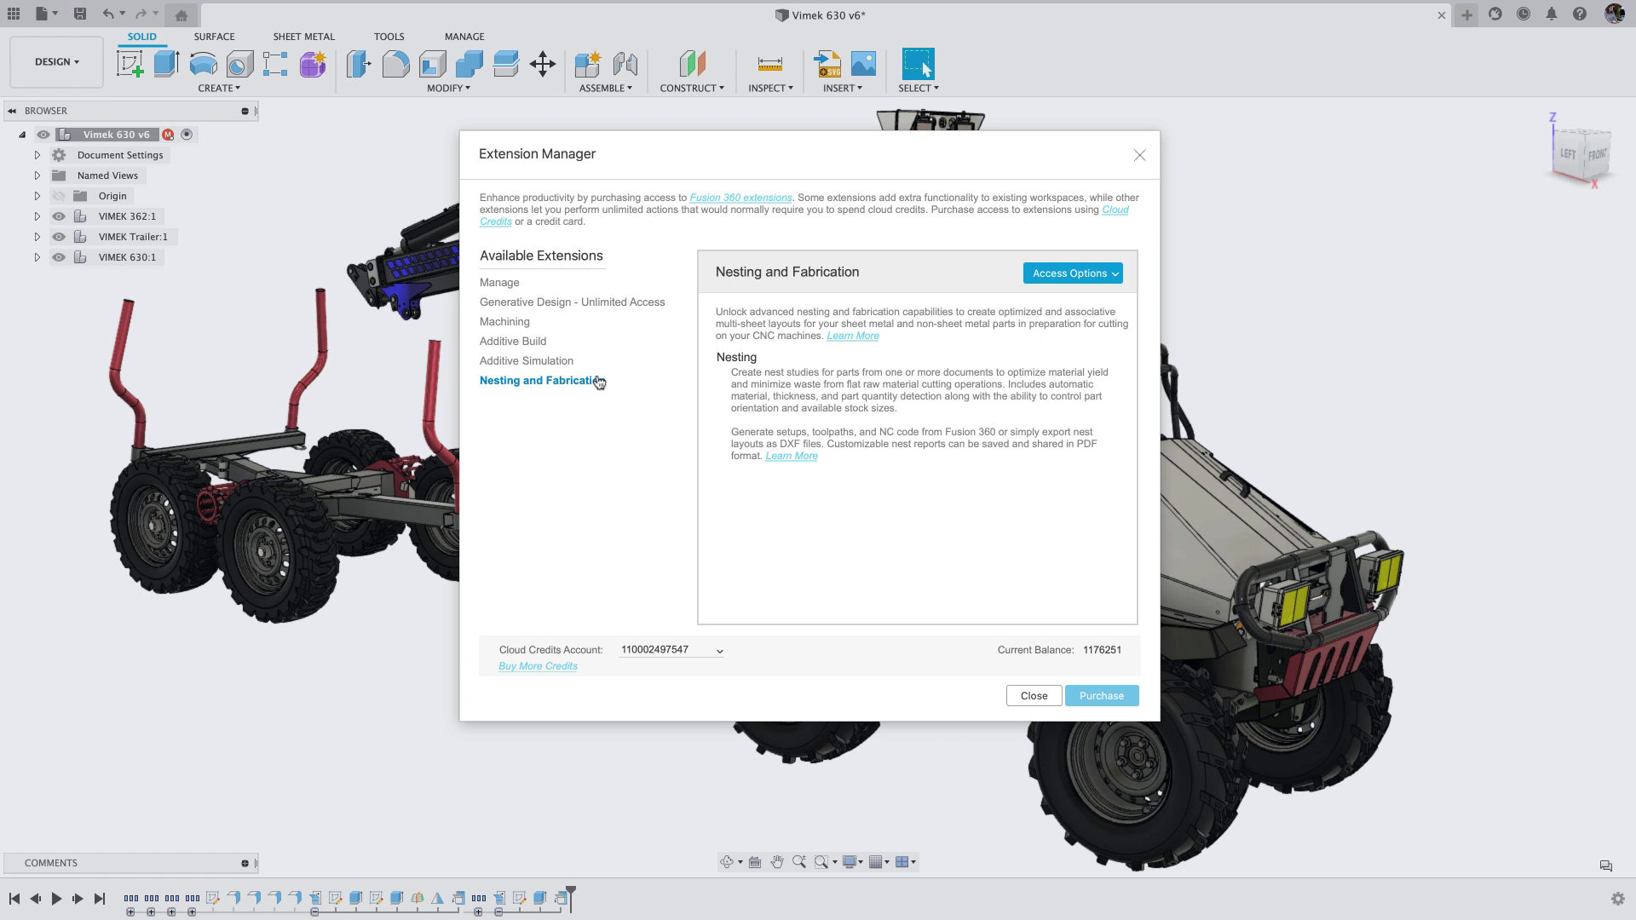
left_click(1113, 275)
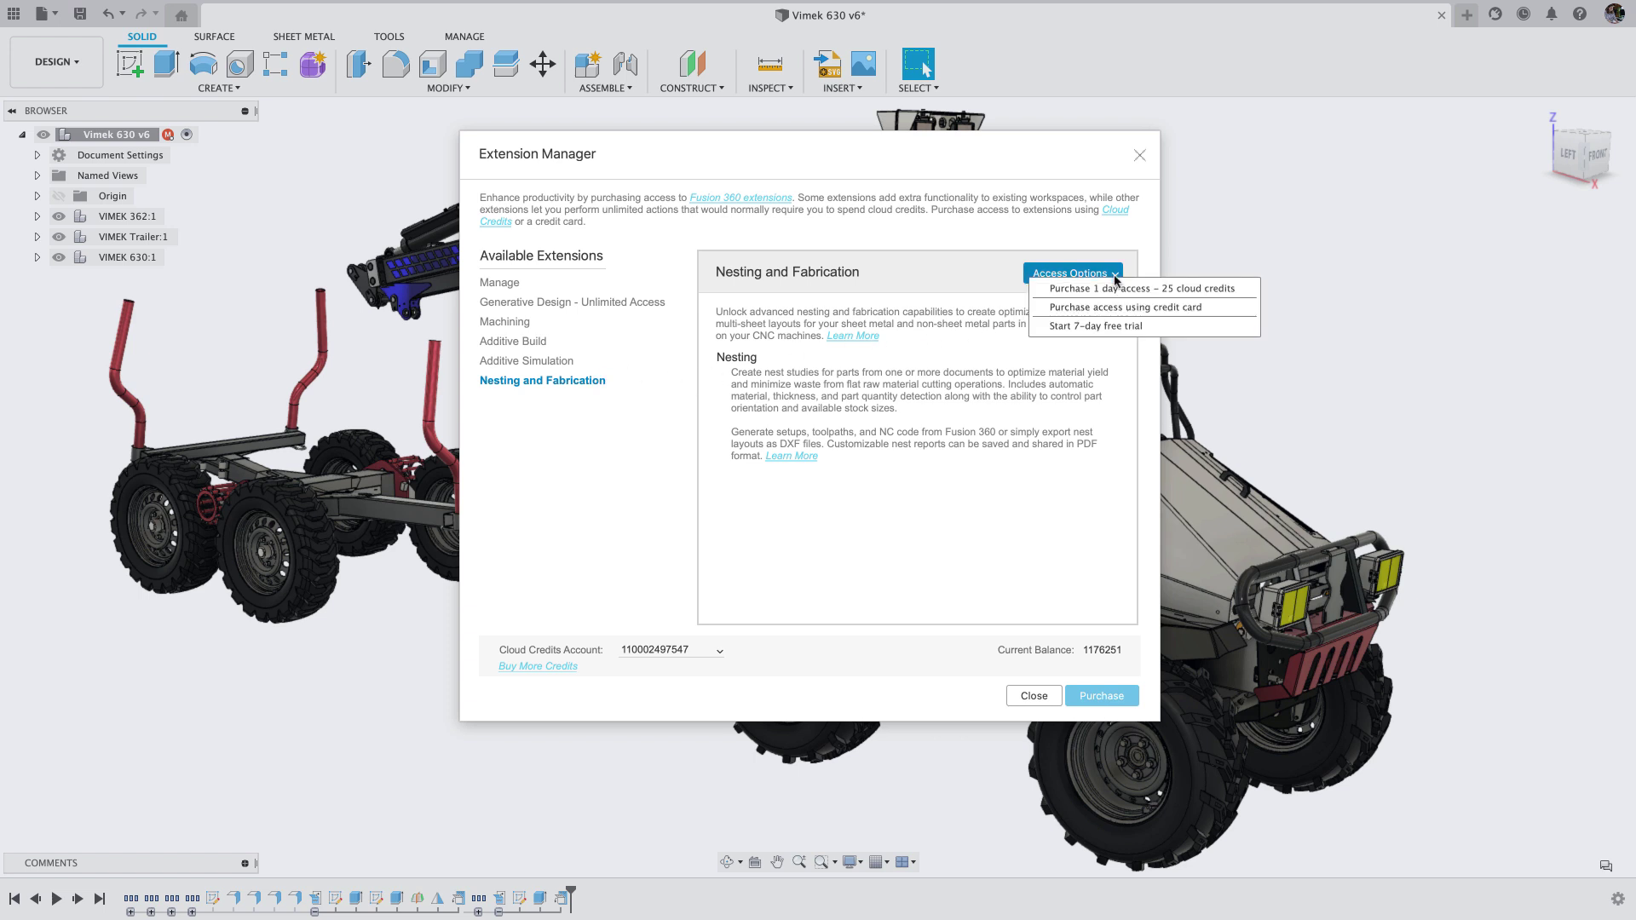
left_click(1123, 290)
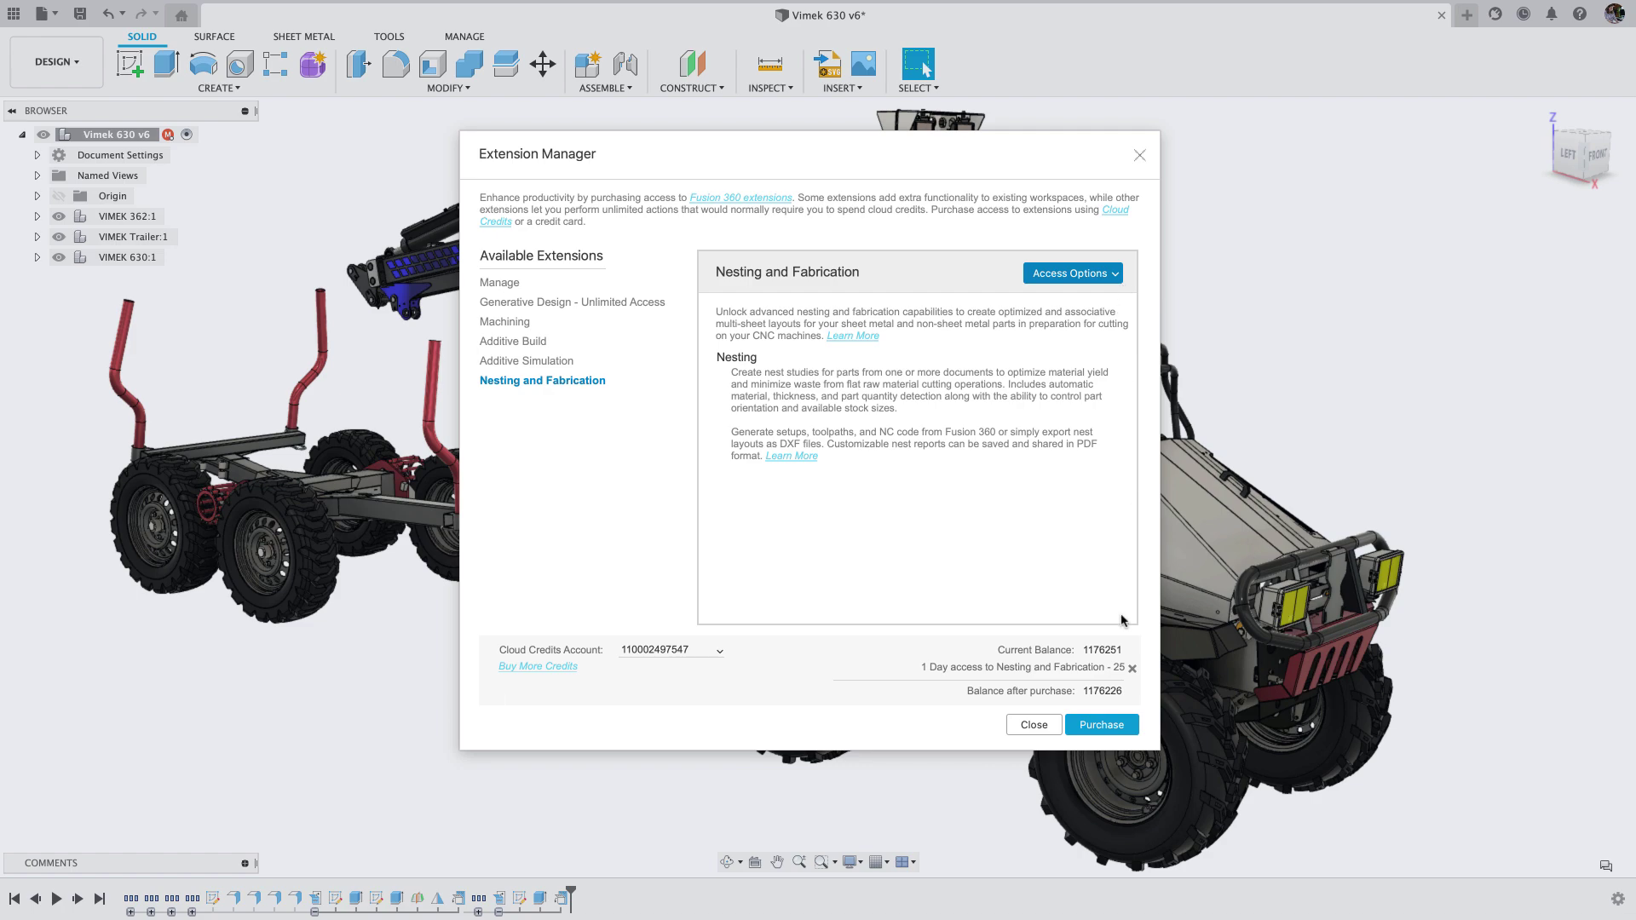
left_click(1104, 724)
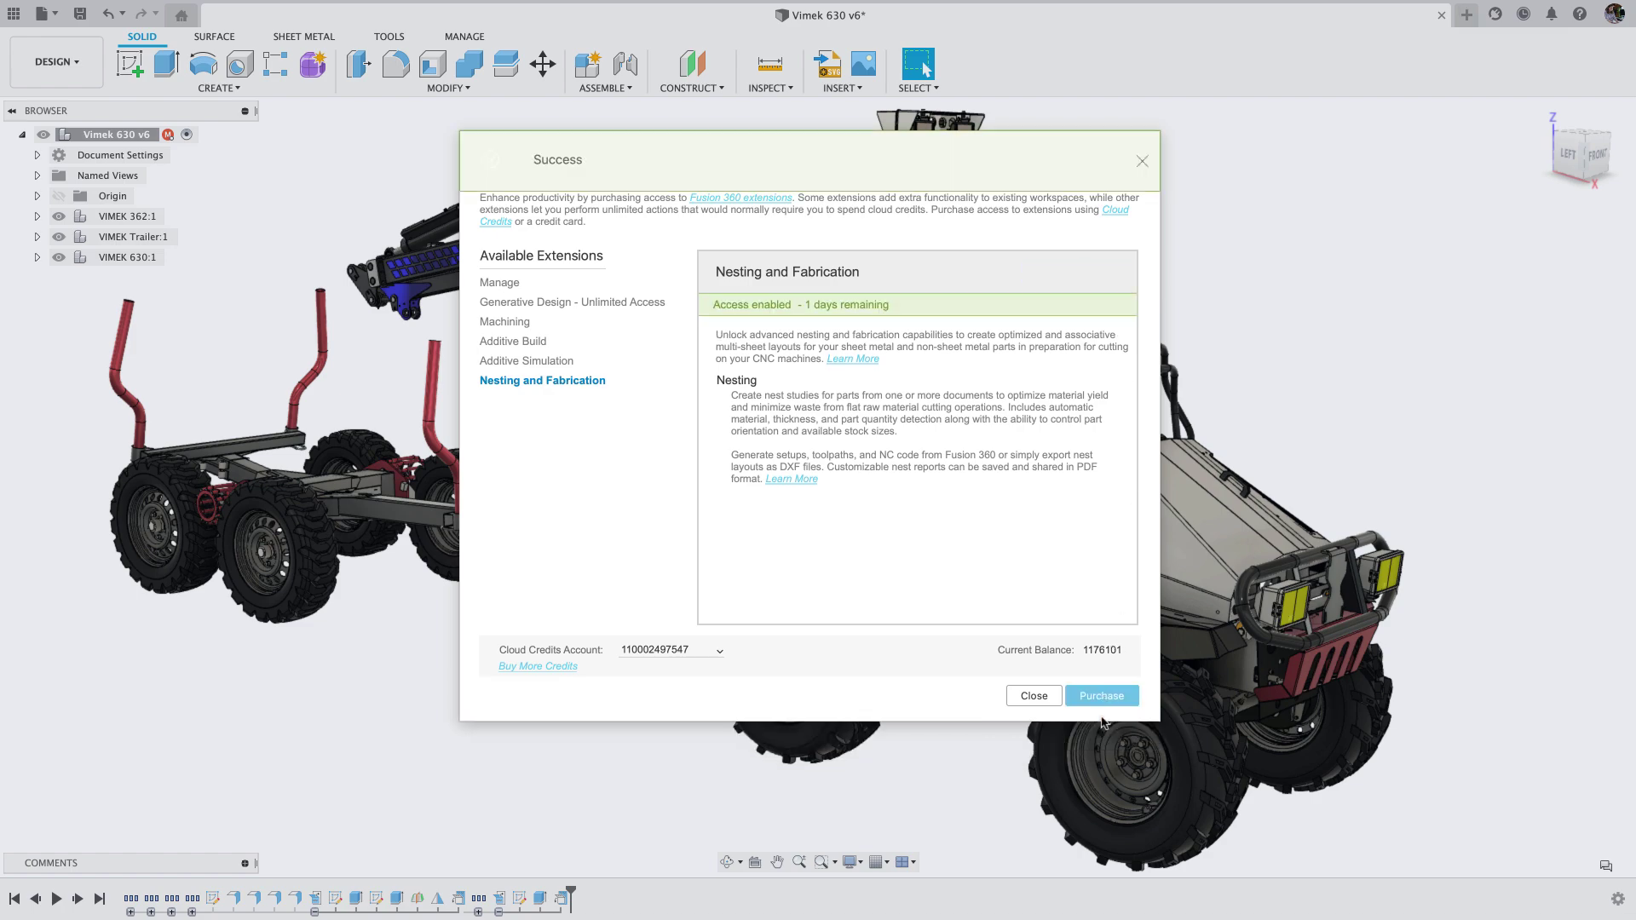
left_click(1041, 694)
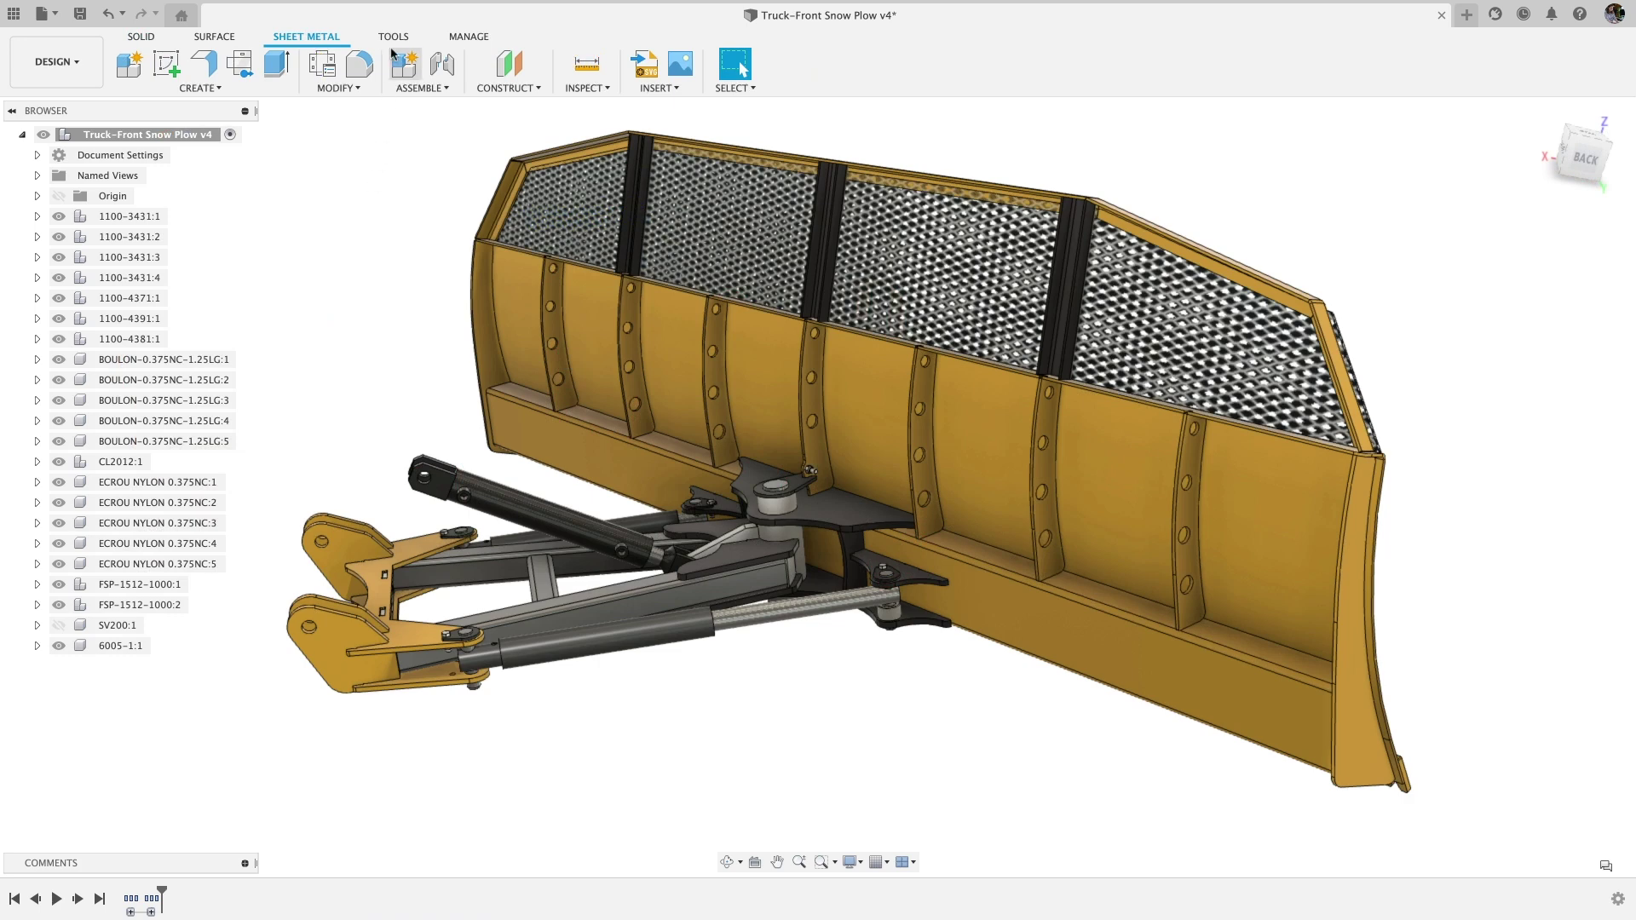
Start Nest Preparation, automatically ignoring sketches and selected entities.
left_click(392, 37)
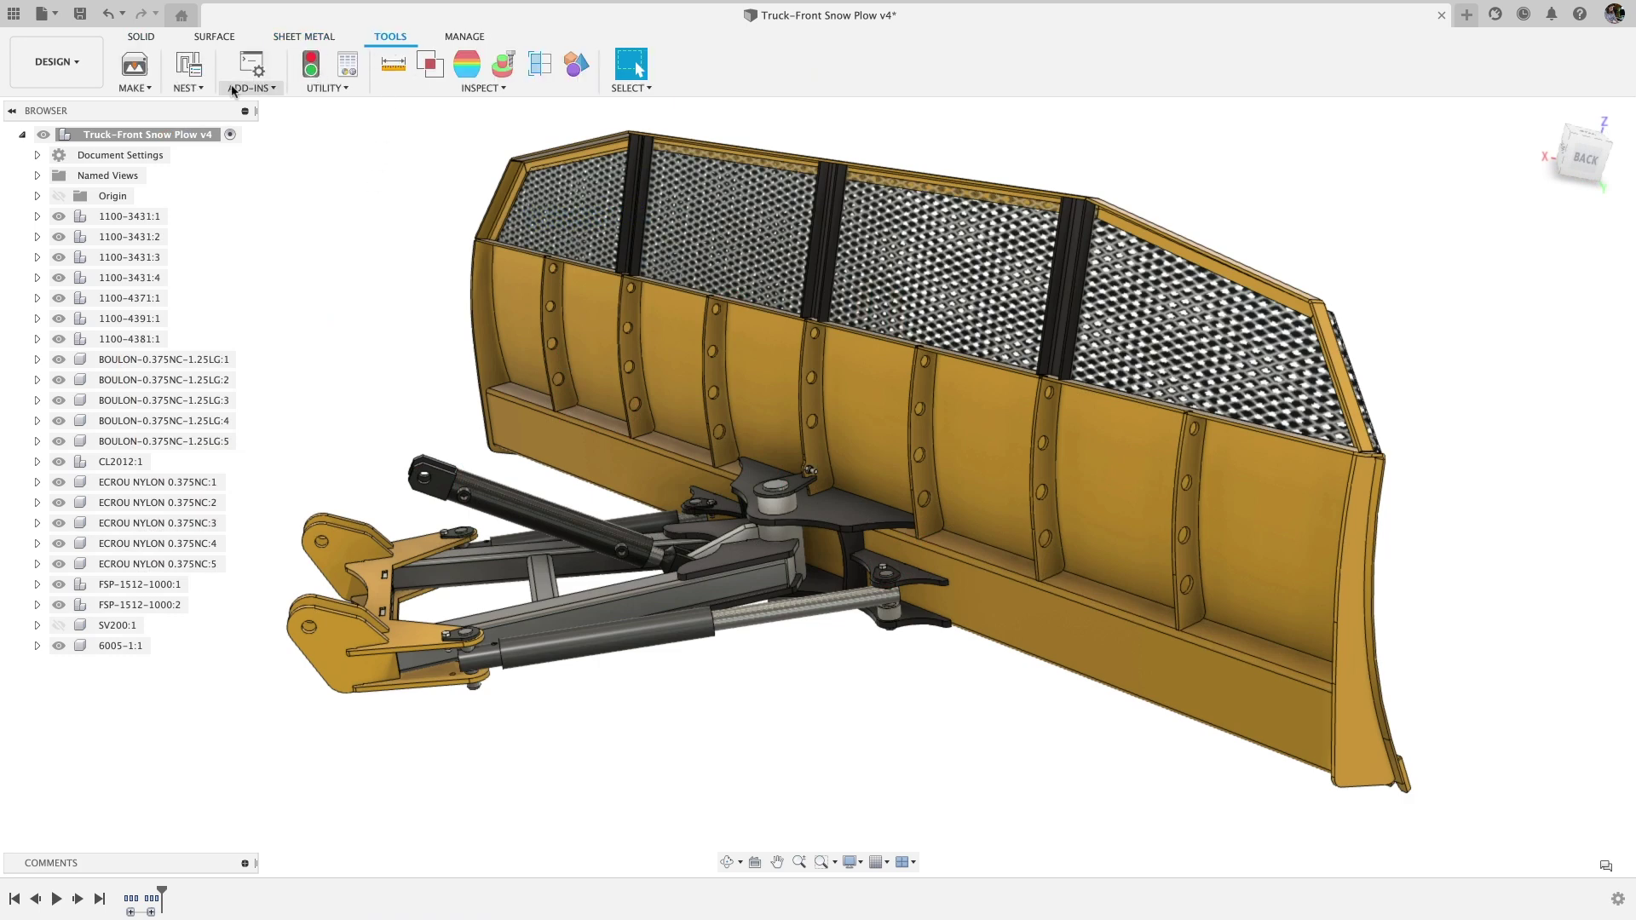
left_click(188, 88)
left_click(253, 111)
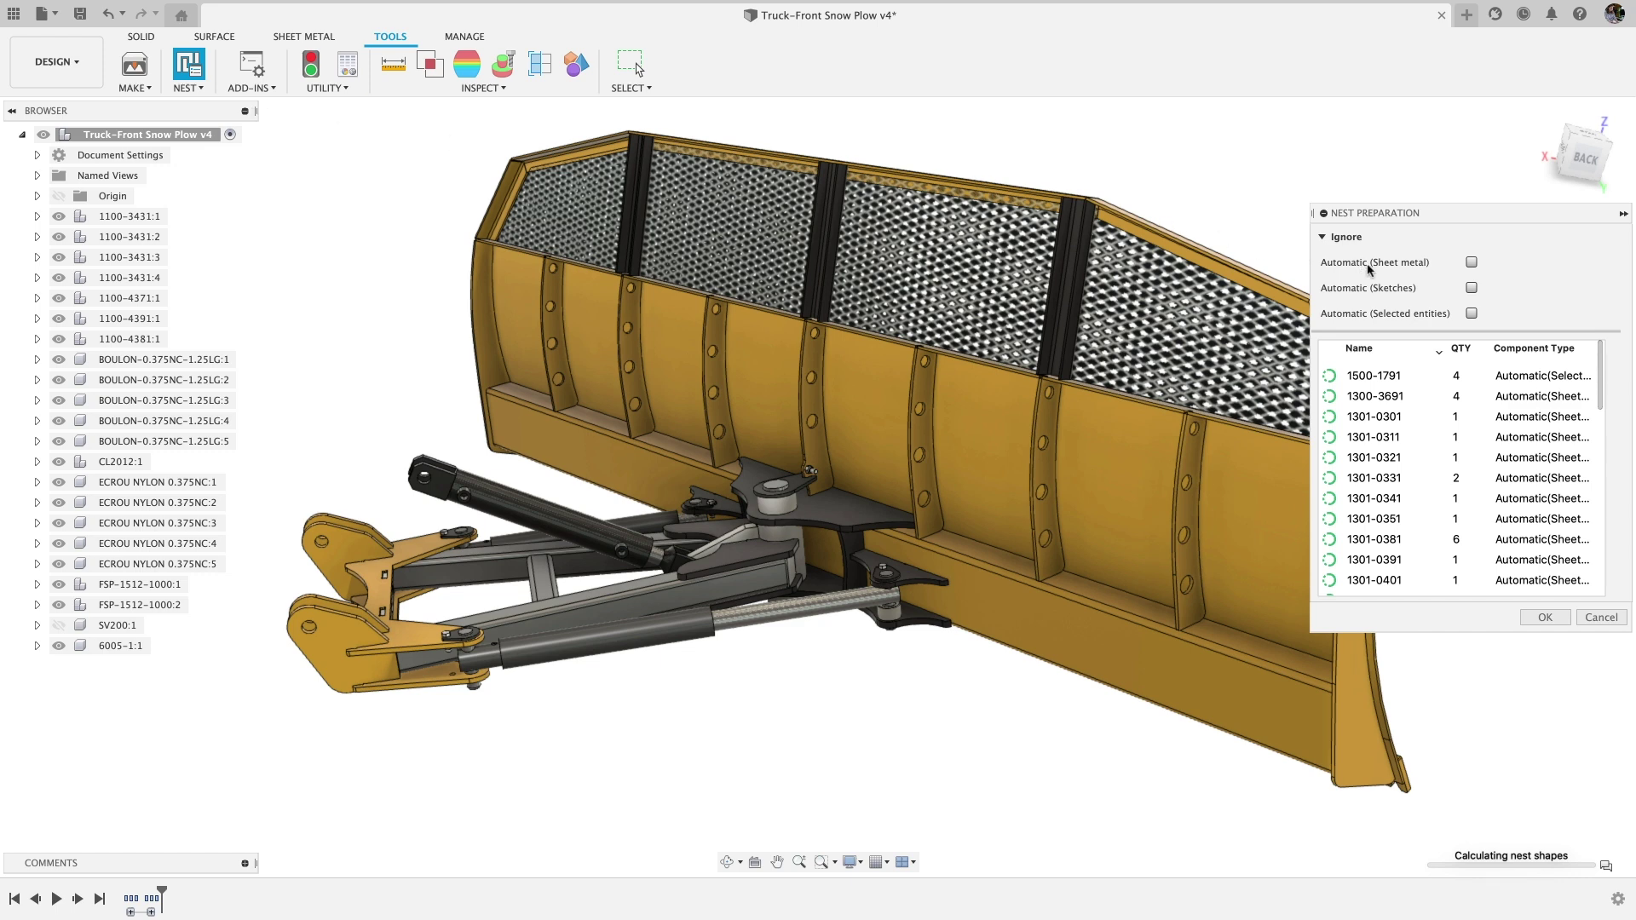
left_click(1472, 288)
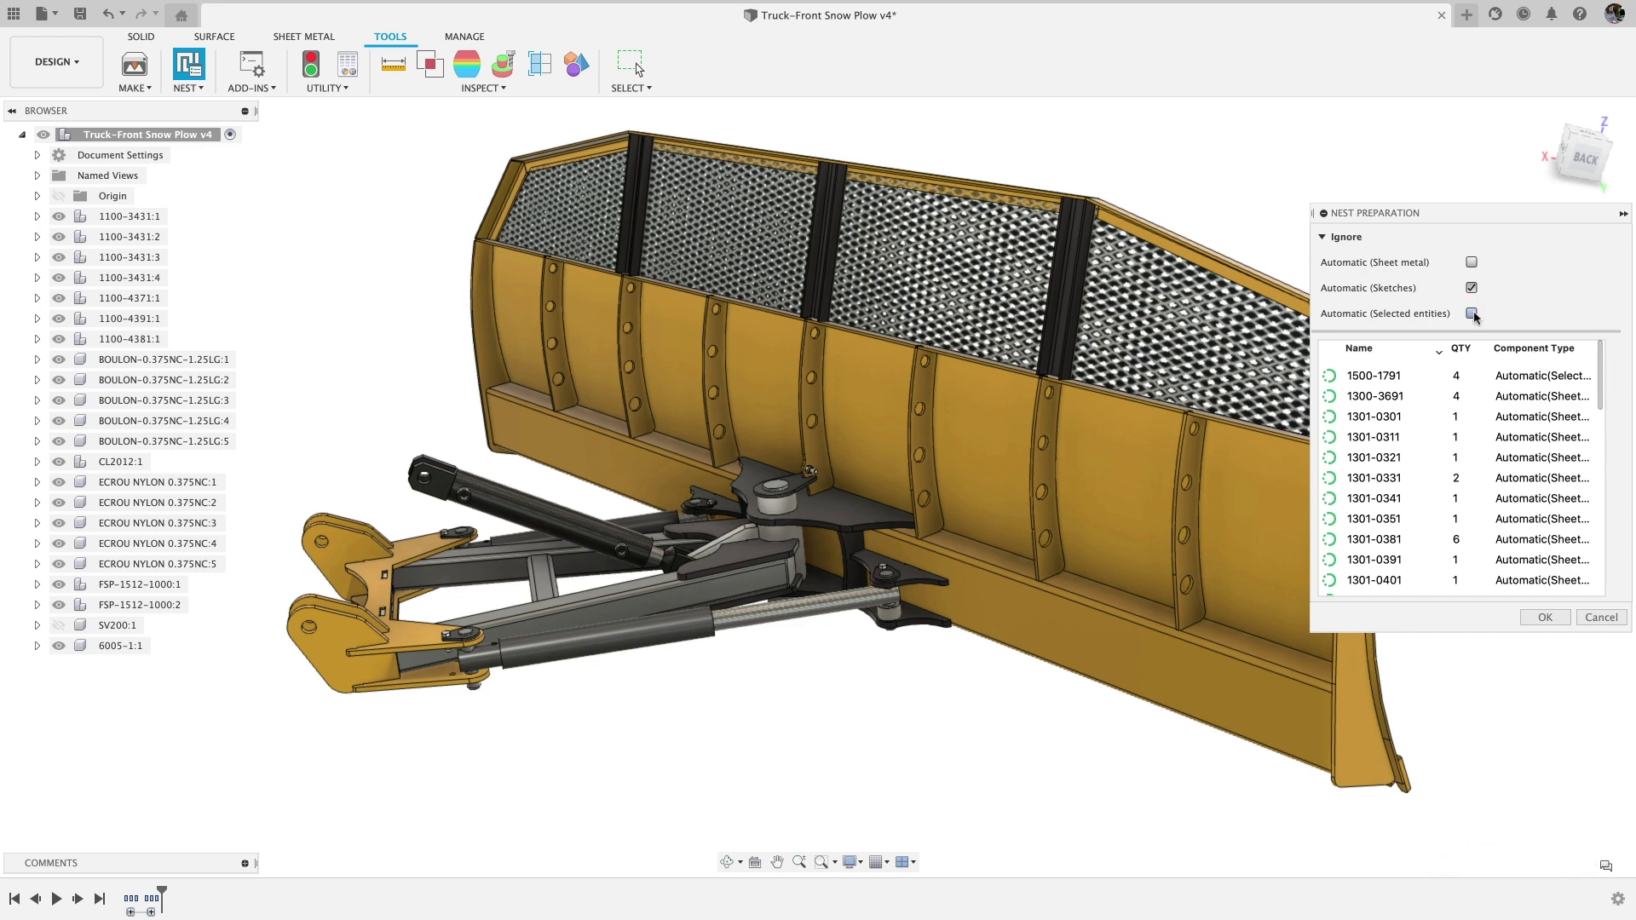
left_click(1473, 313)
Inspect components 1500-1791, 1300-3691, 1301-0301 and 1301-0311, then confirm the preparation.
left_click(1427, 375)
left_click(1429, 397)
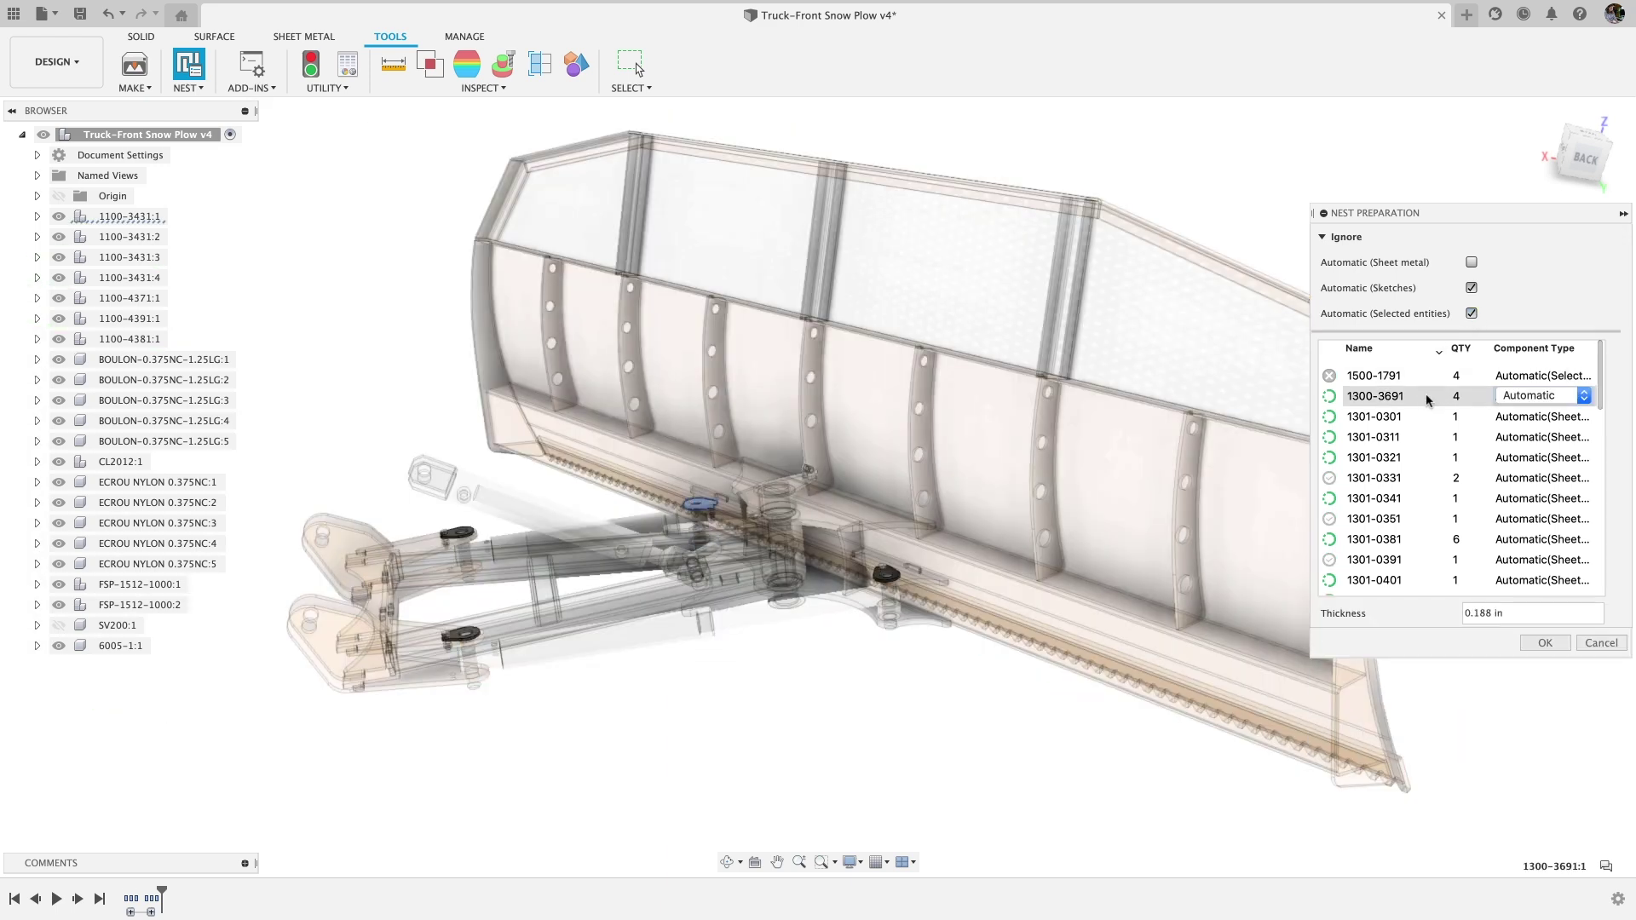
left_click(1429, 417)
left_click(1430, 438)
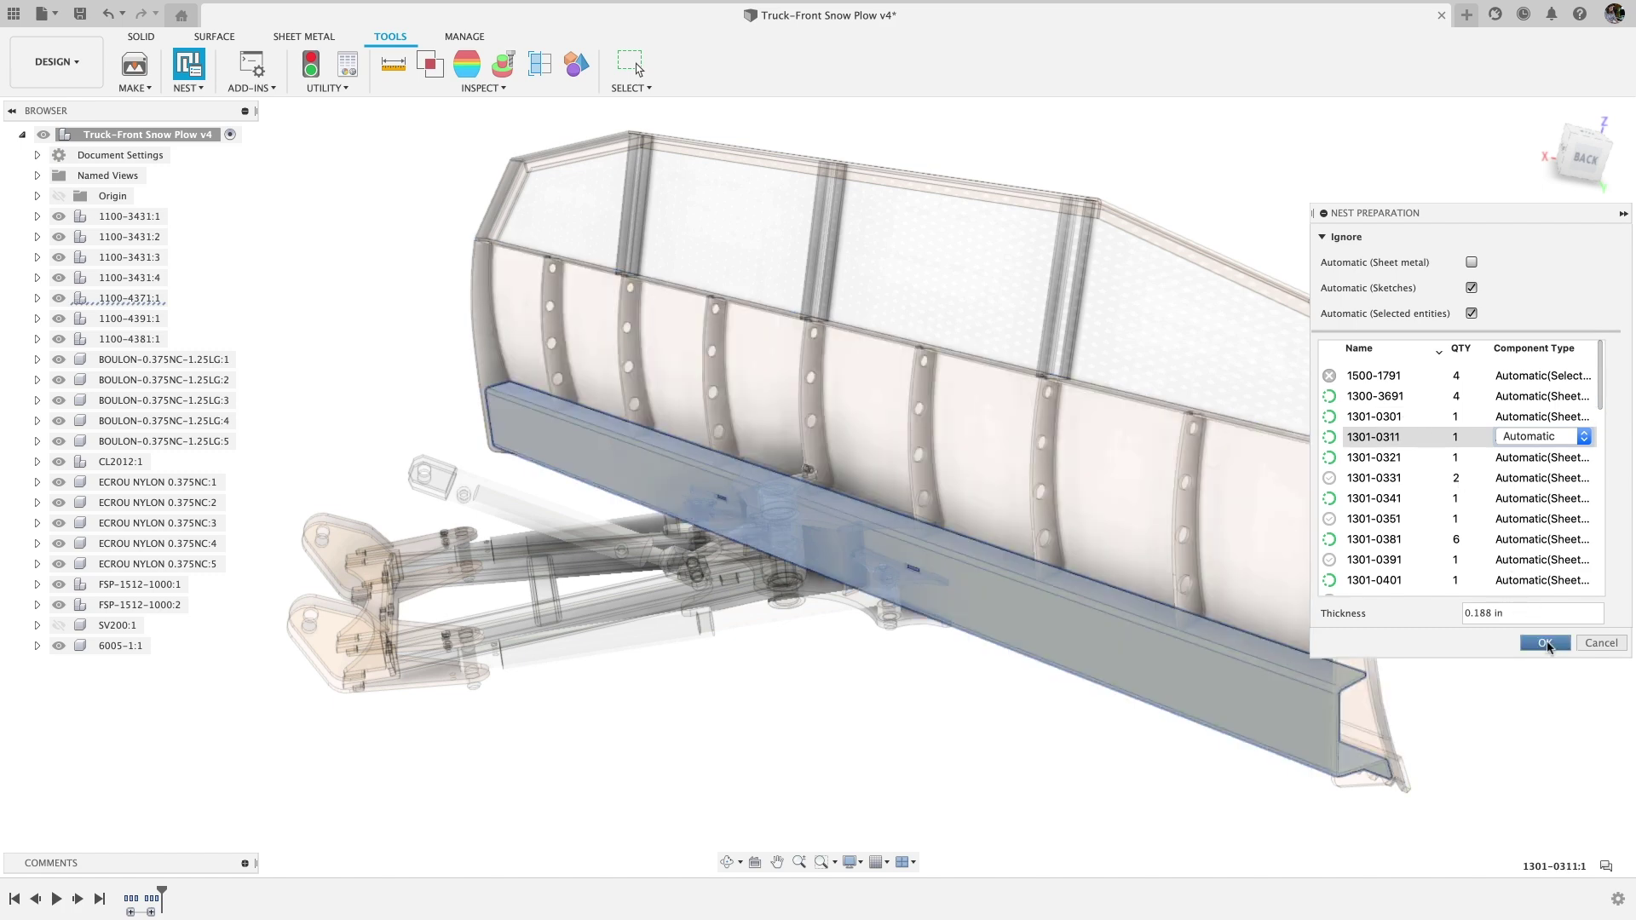
left_click(1545, 642)
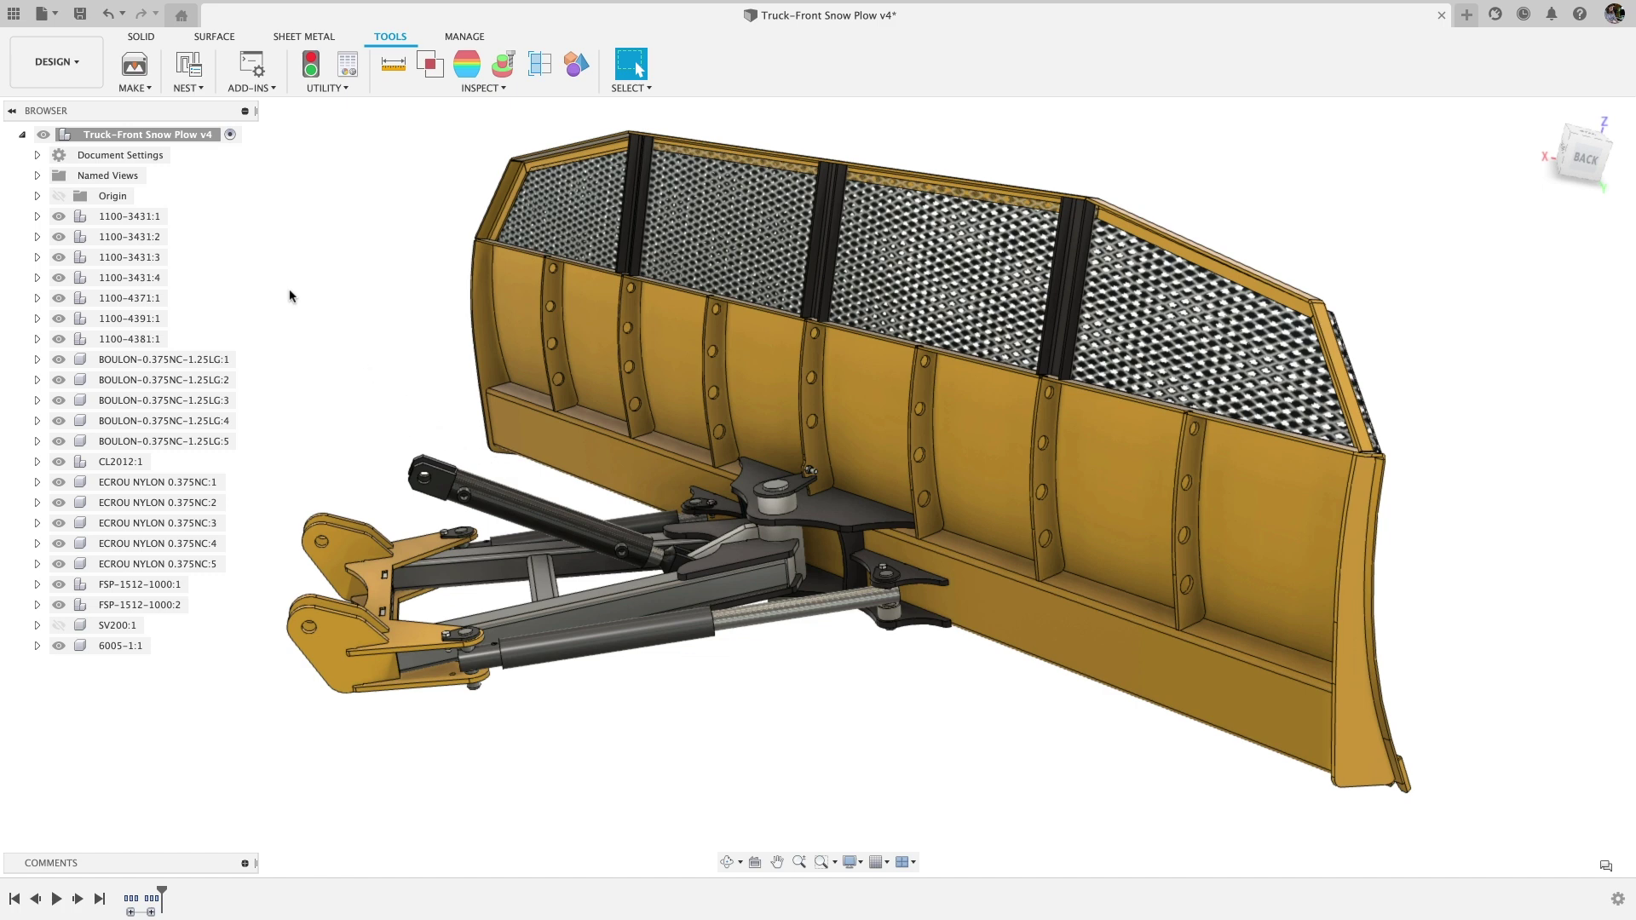
left_click(57, 63)
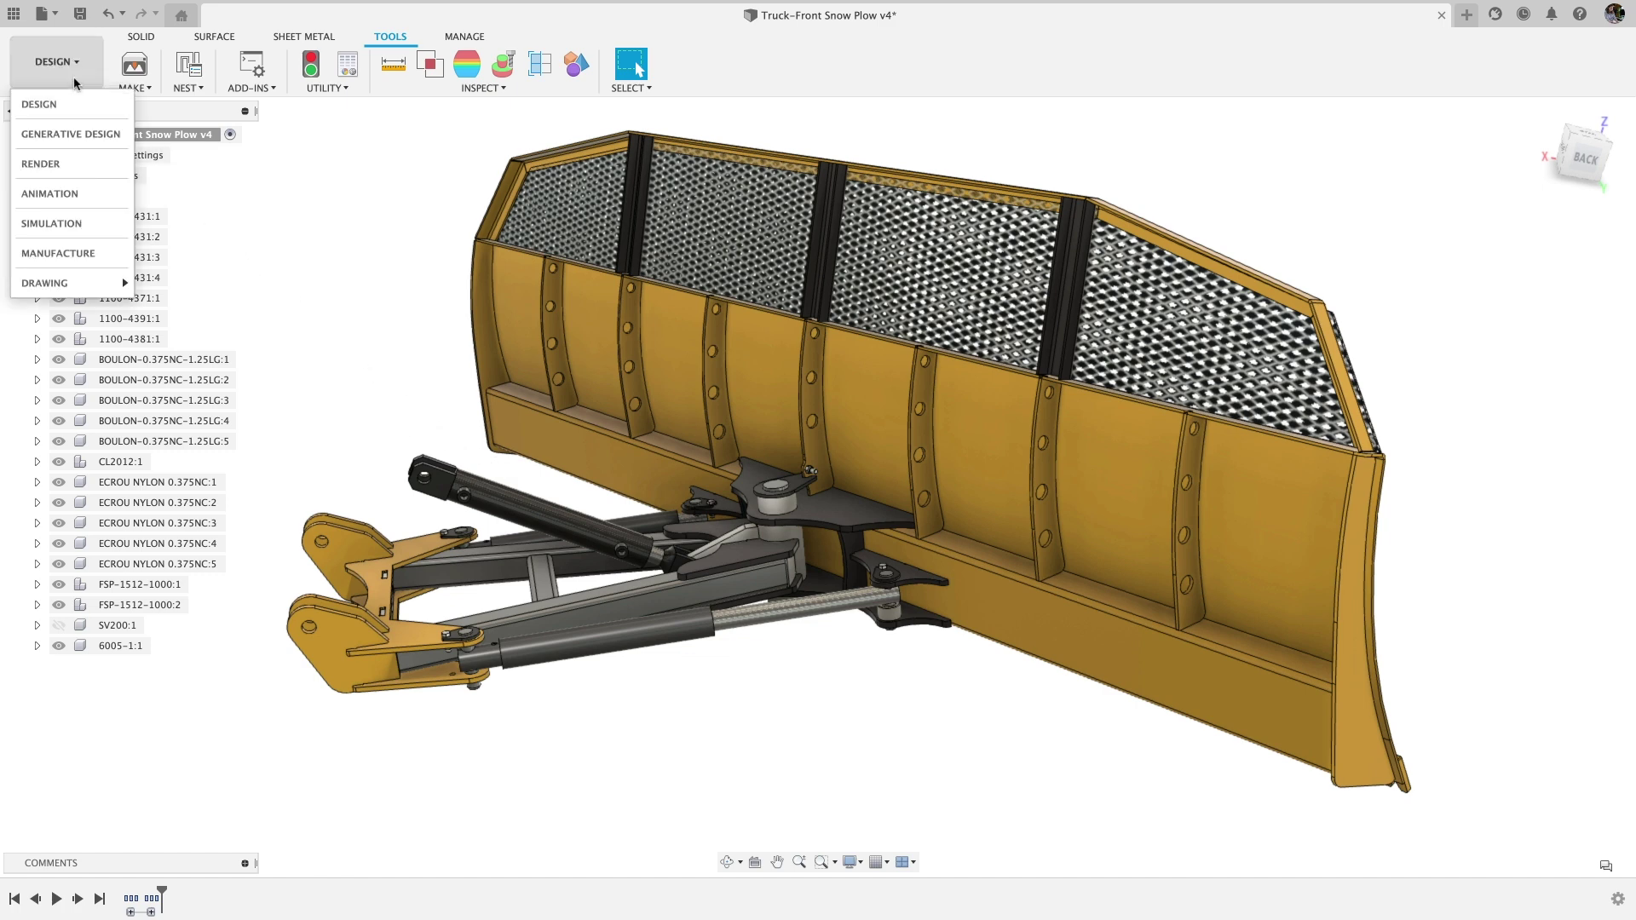
In Manufacture, create a snow plow nest study after reviewing Study, Shape, Packaging, Parameters and Output tabs.
left_click(98, 253)
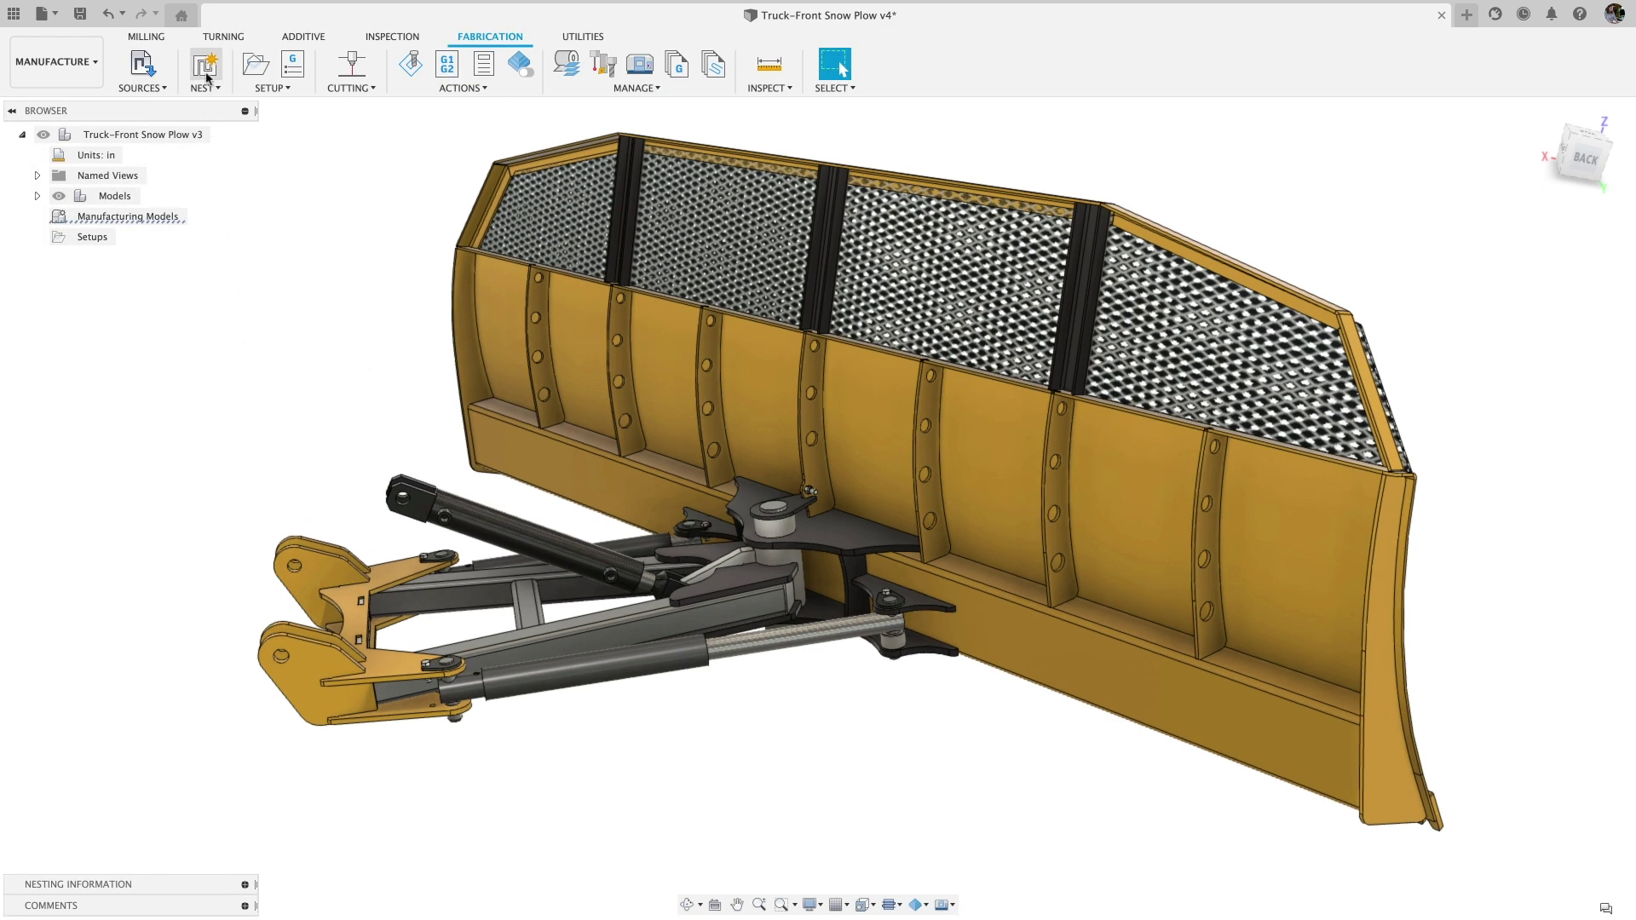
left_click(207, 79)
left_click(1335, 338)
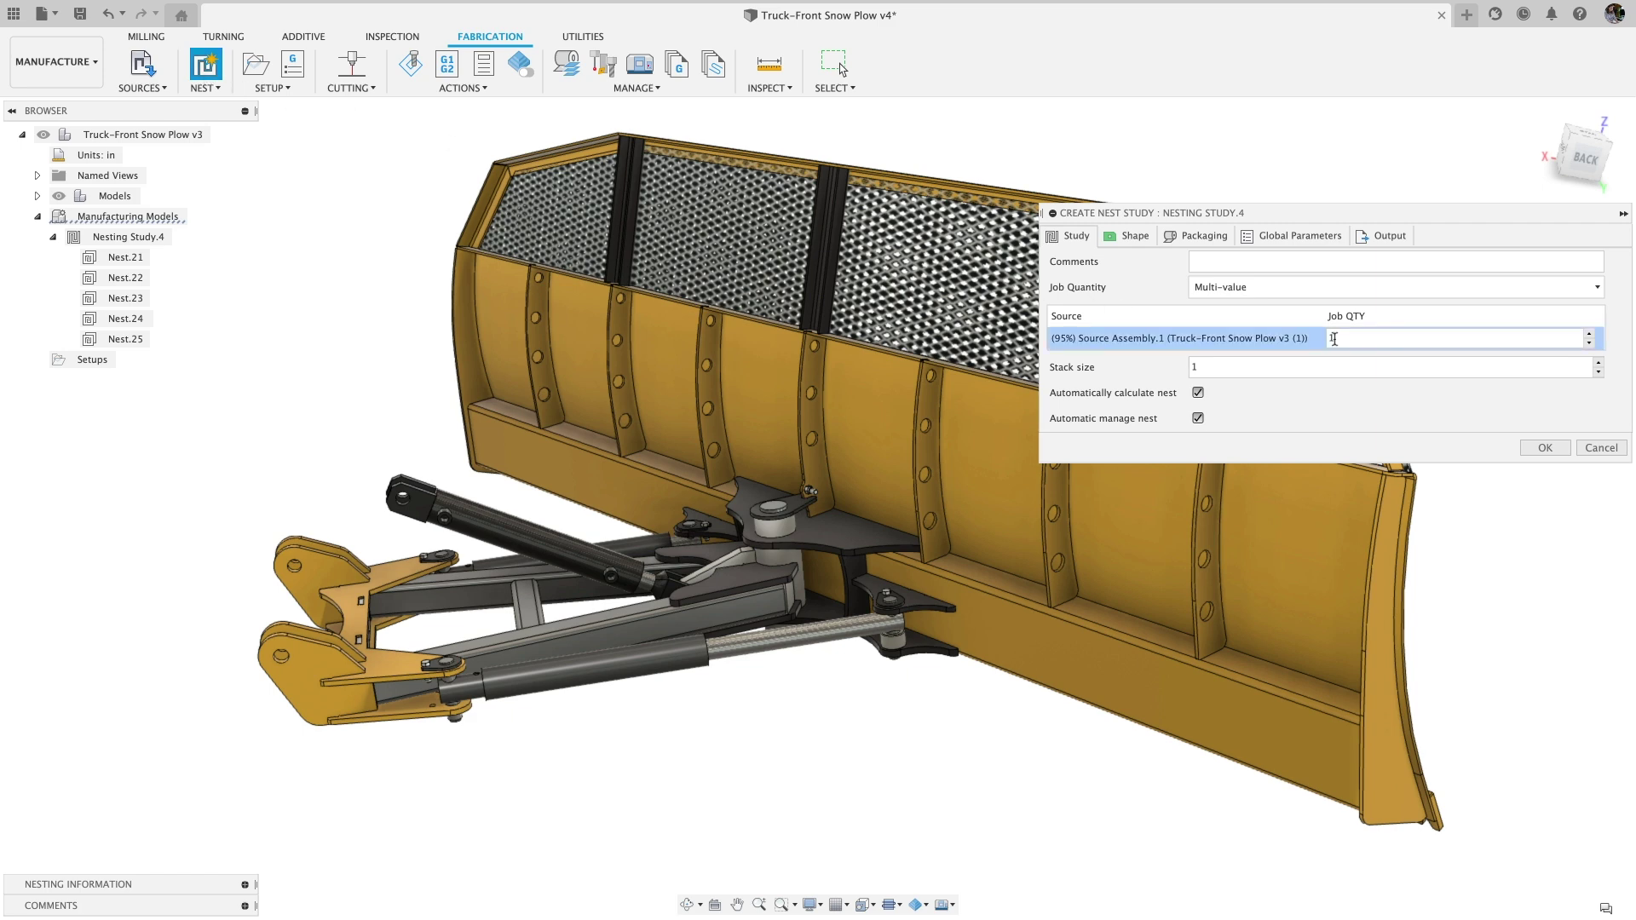
left_click(1133, 237)
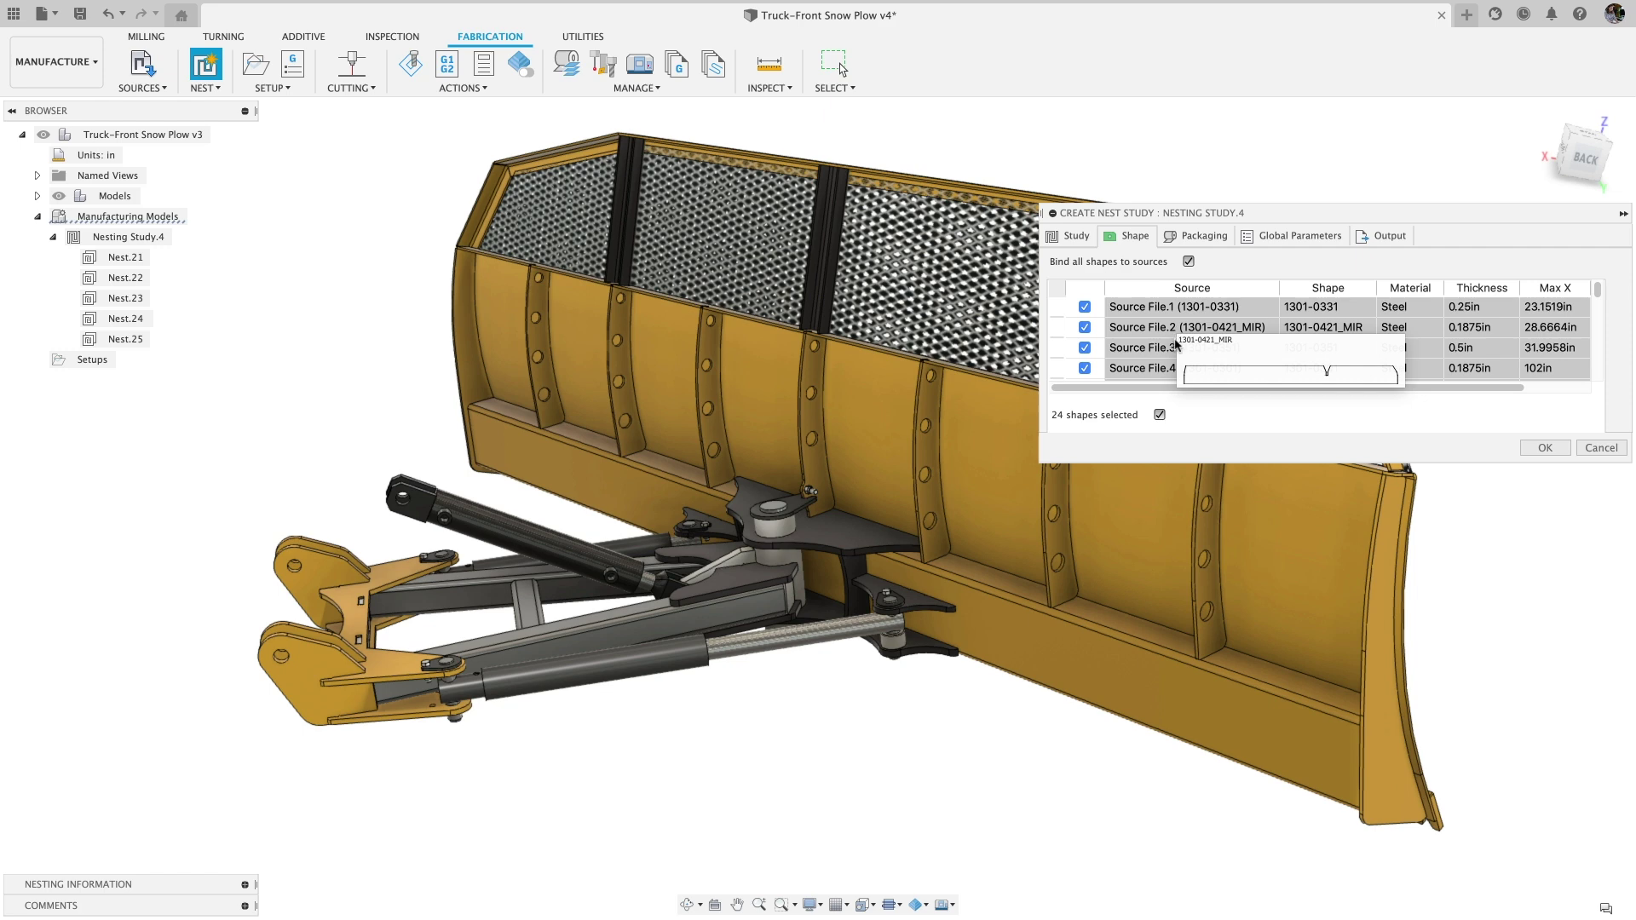
left_click(1198, 243)
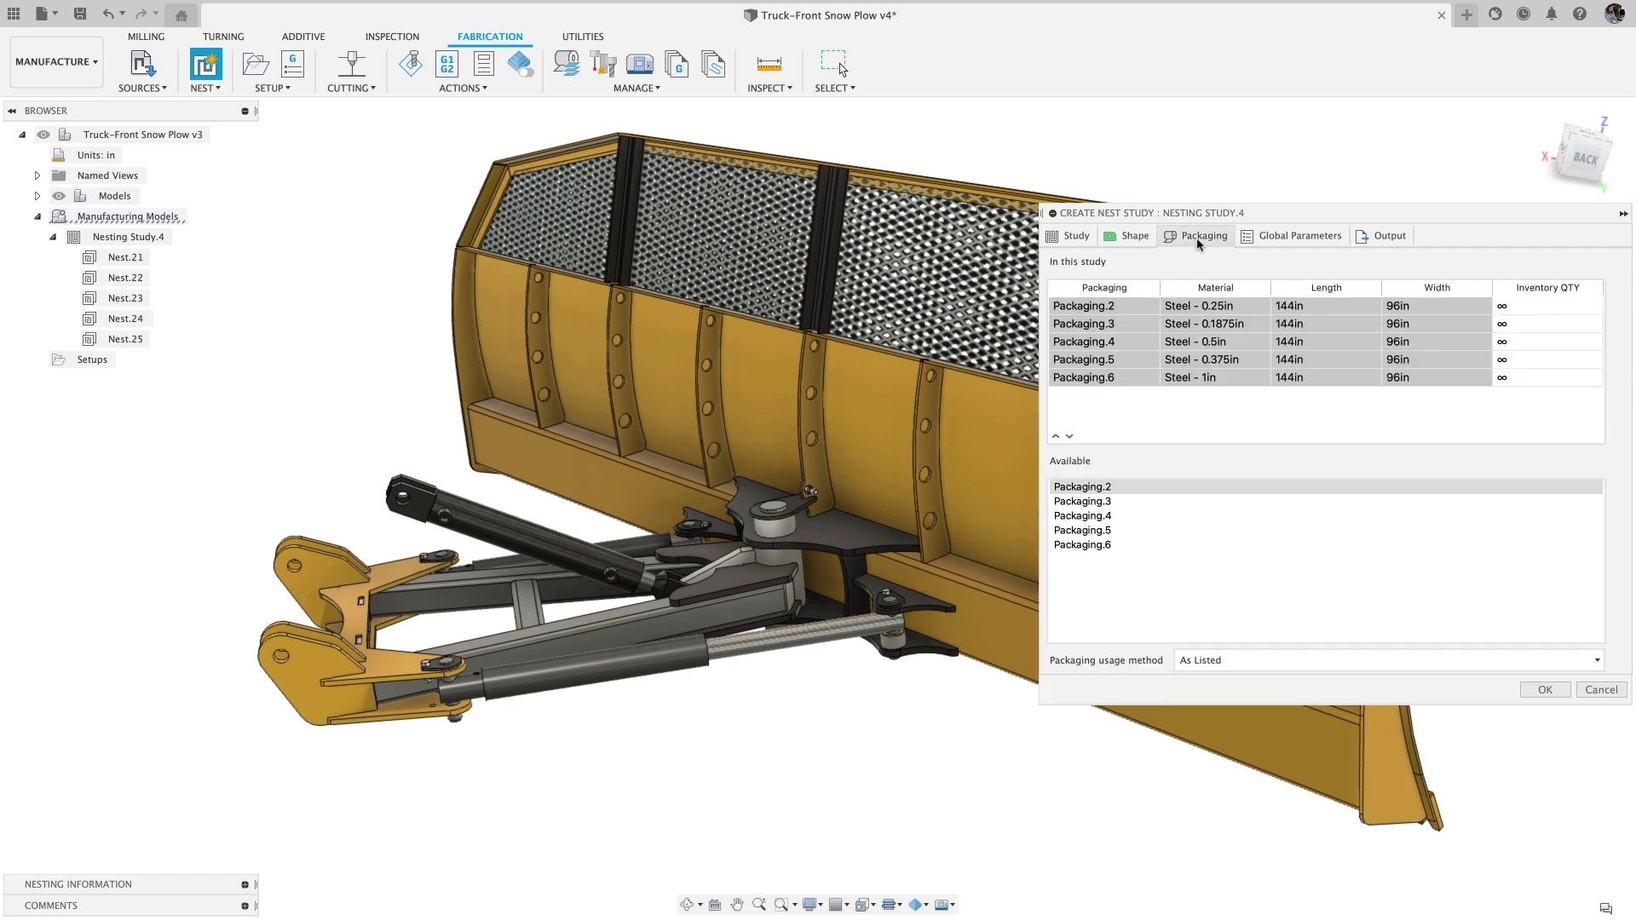
left_click(1271, 238)
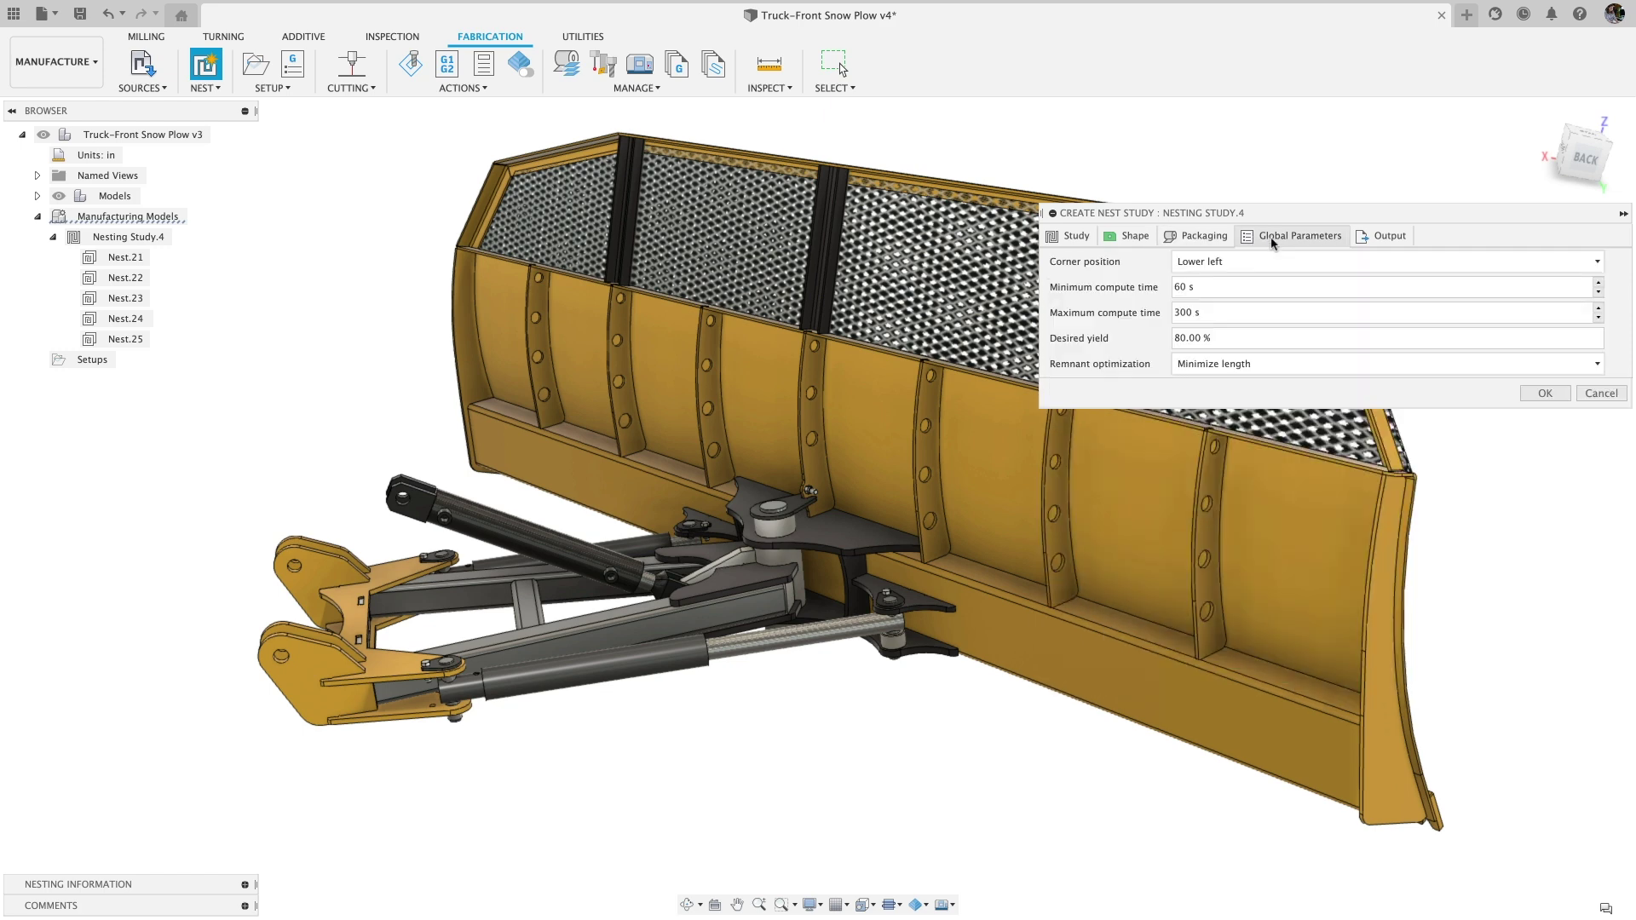
left_click(1367, 236)
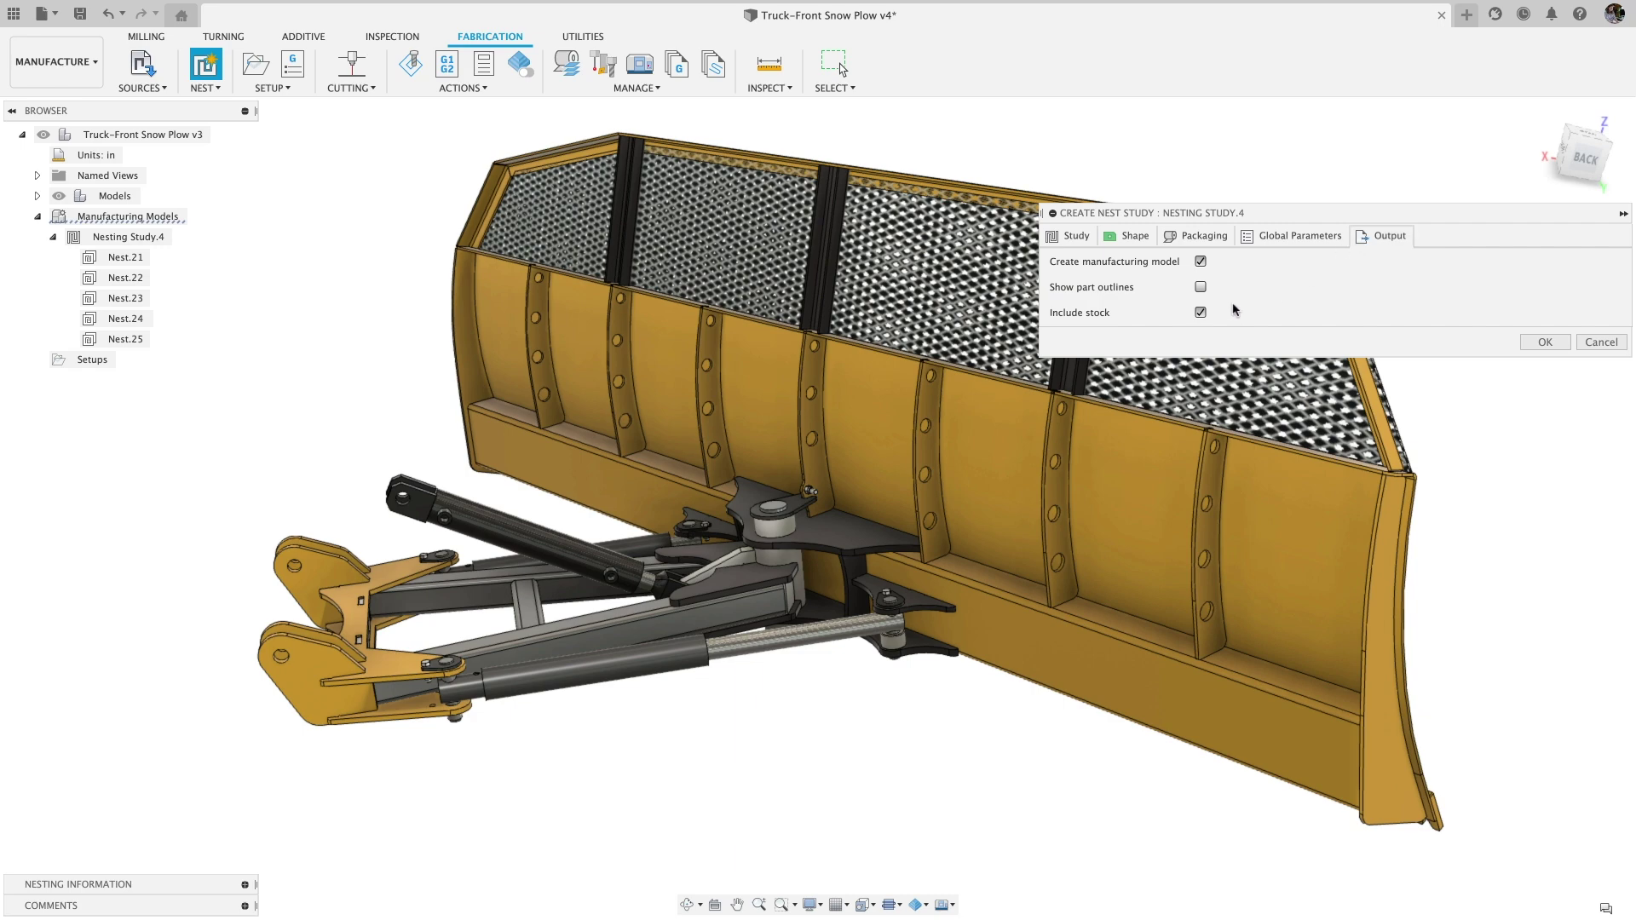
left_click(1530, 342)
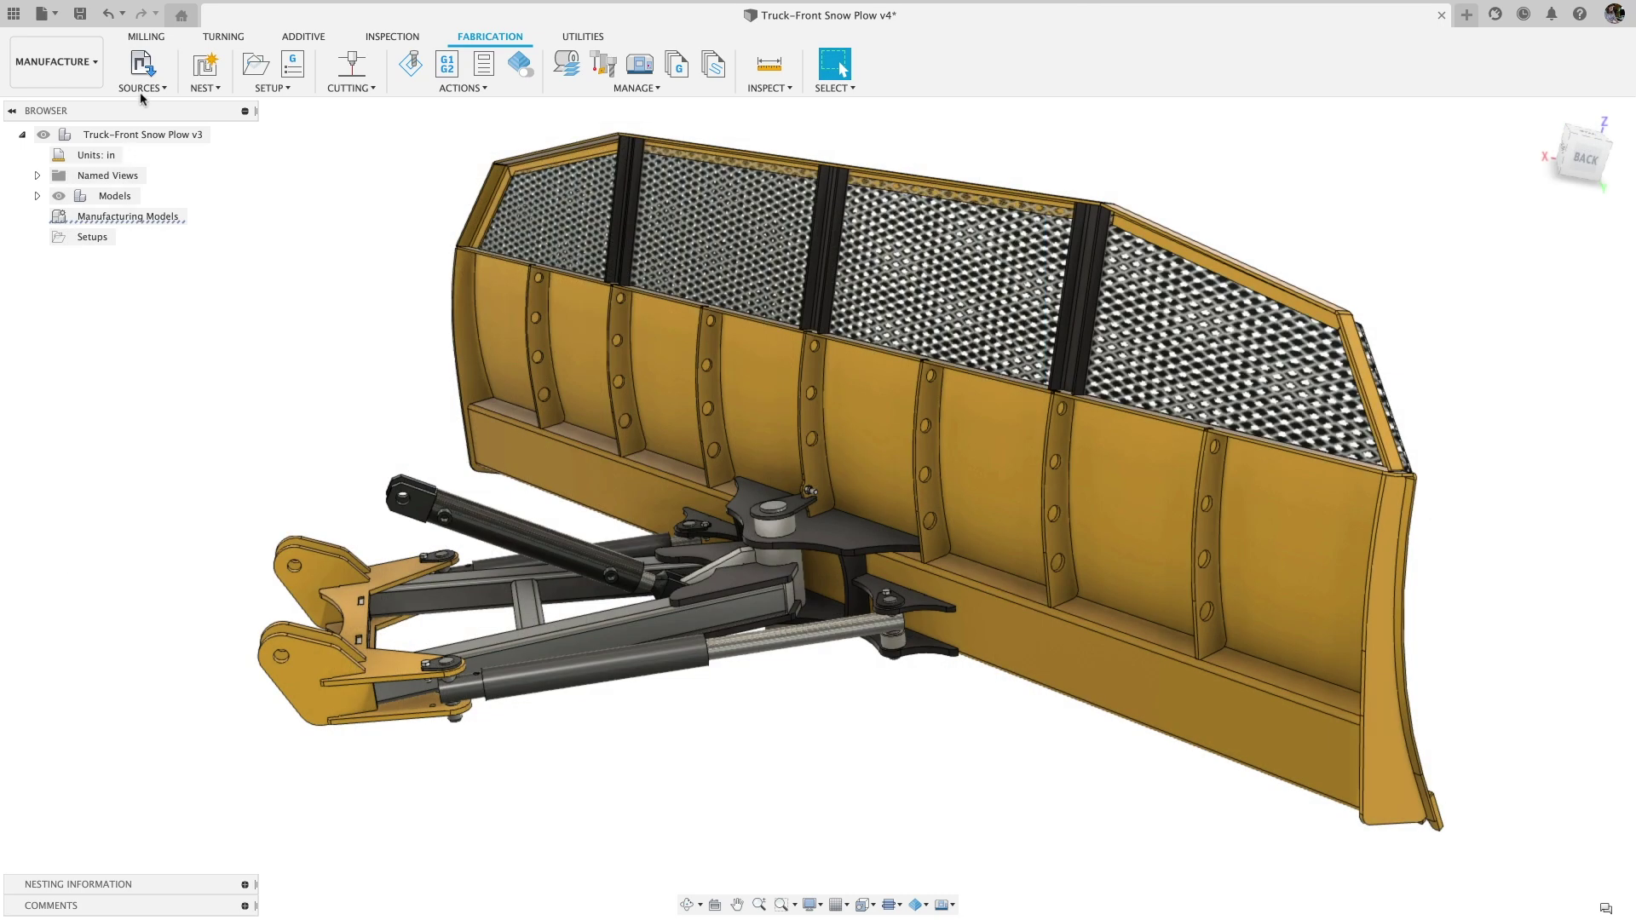
Select the 1300-3691:1 parts and add CNC Tool Chest_Nesting as another source document.
left_click(143, 64)
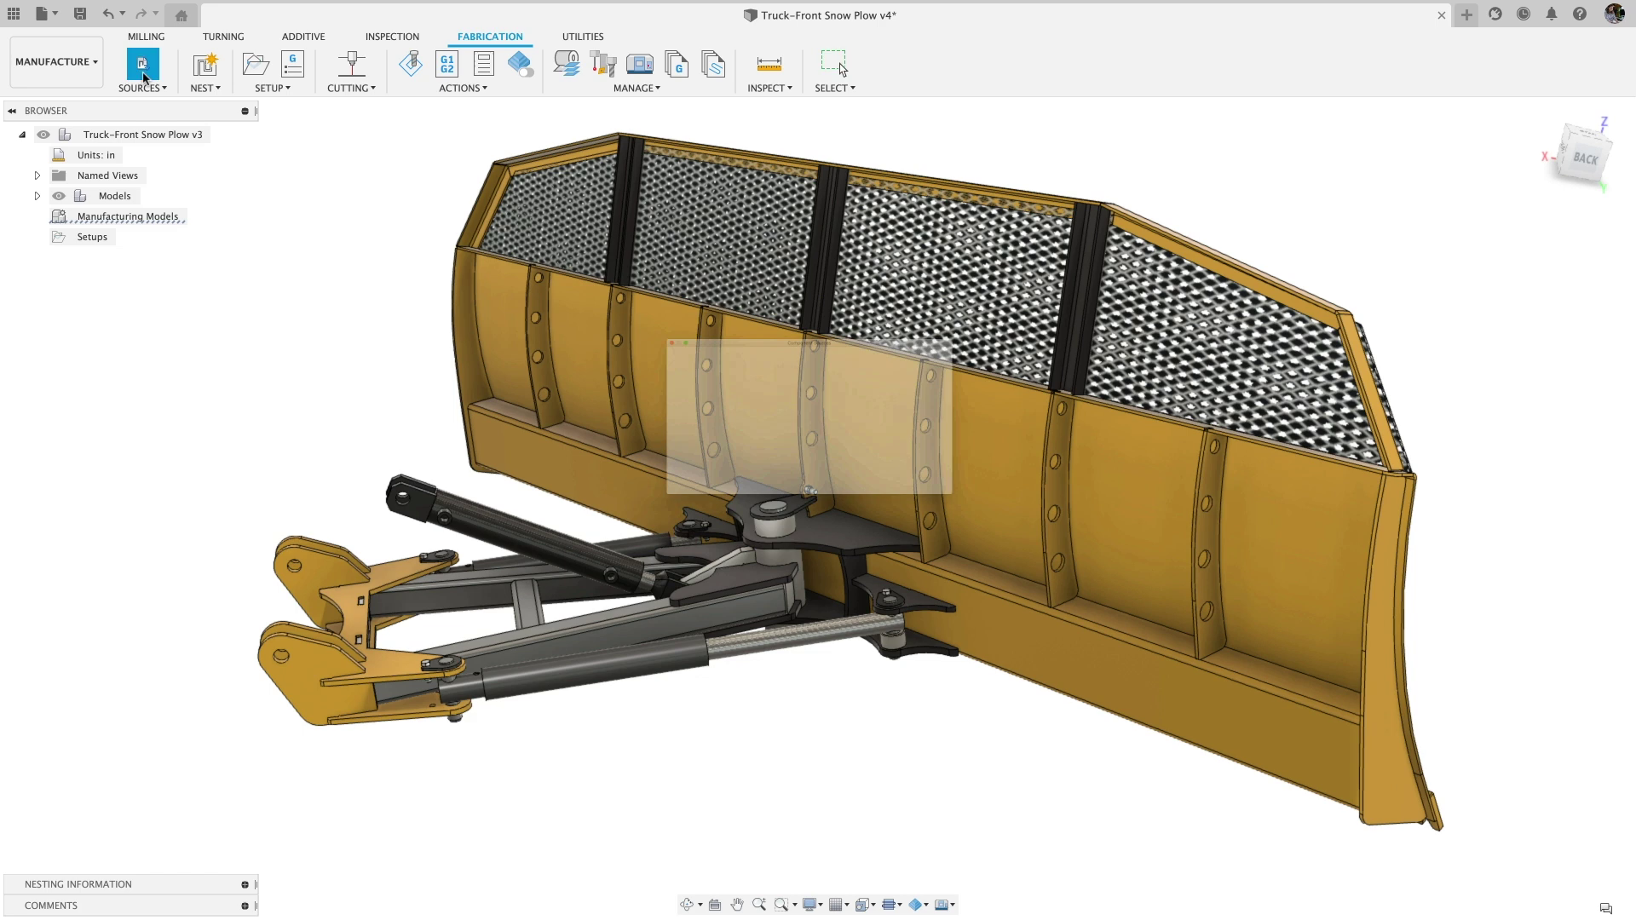
left_click(529, 325)
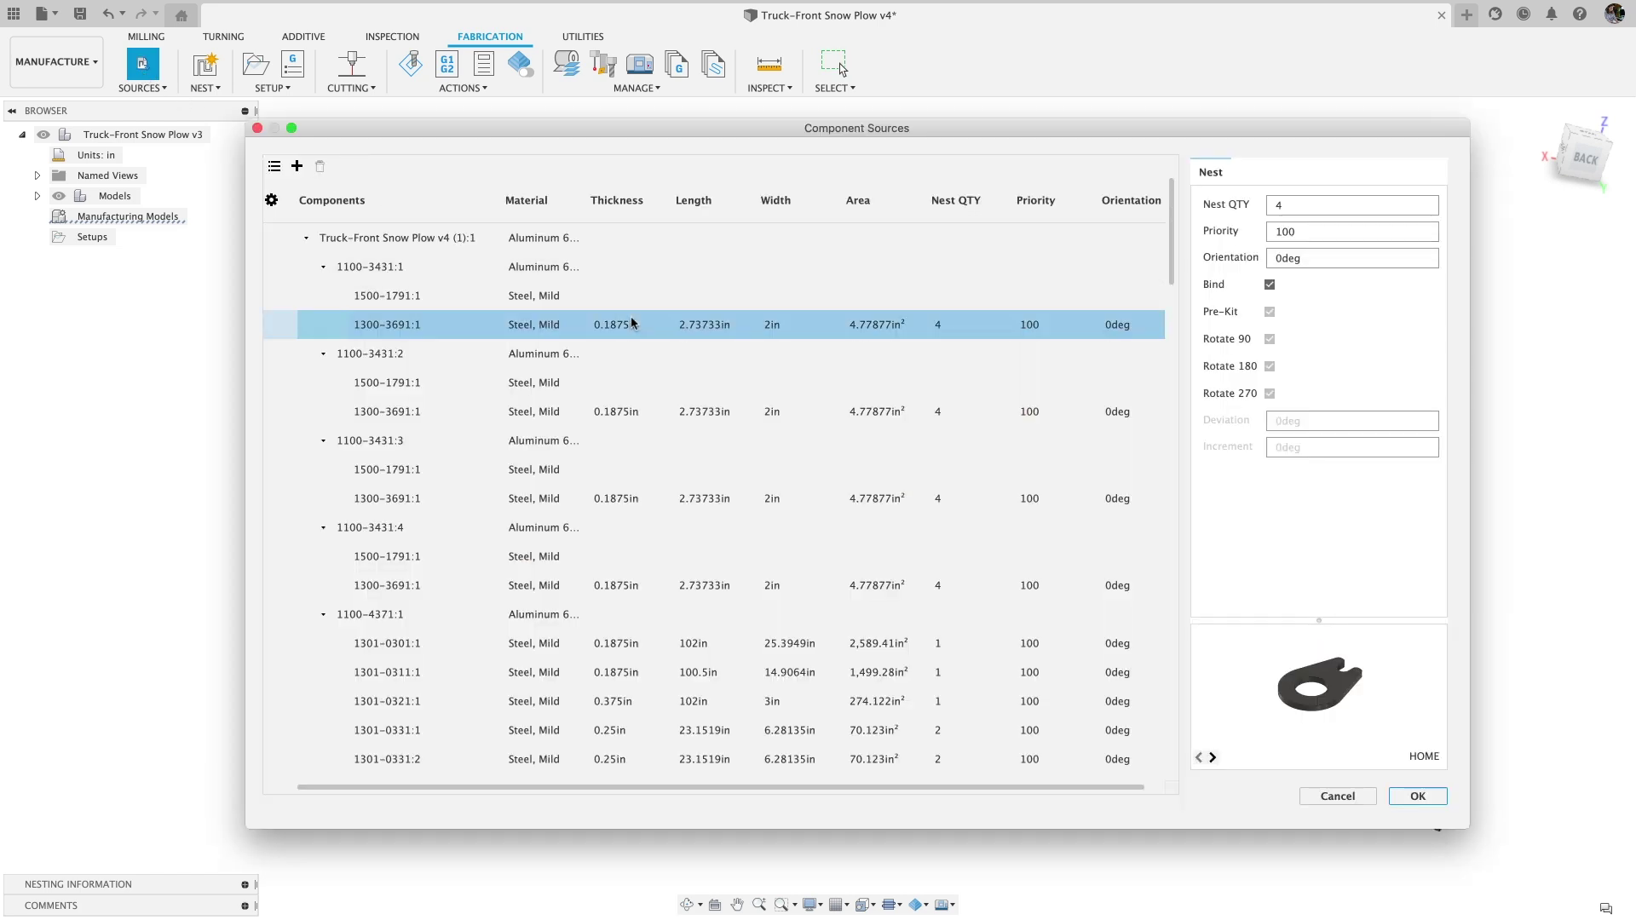
left_click(634, 413)
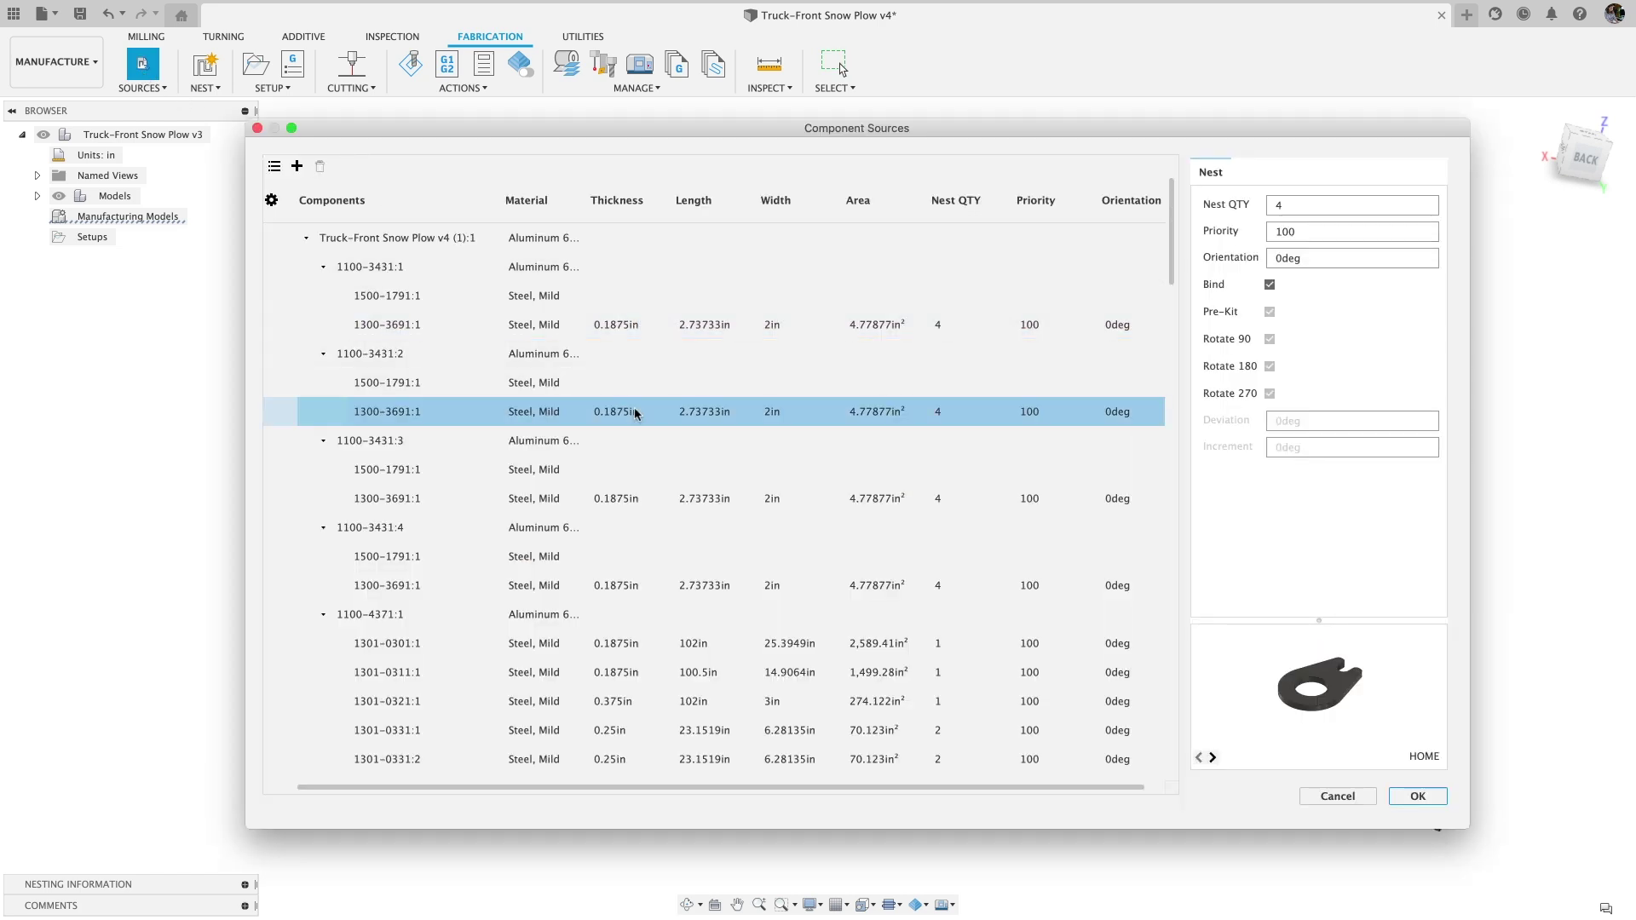
left_click(297, 166)
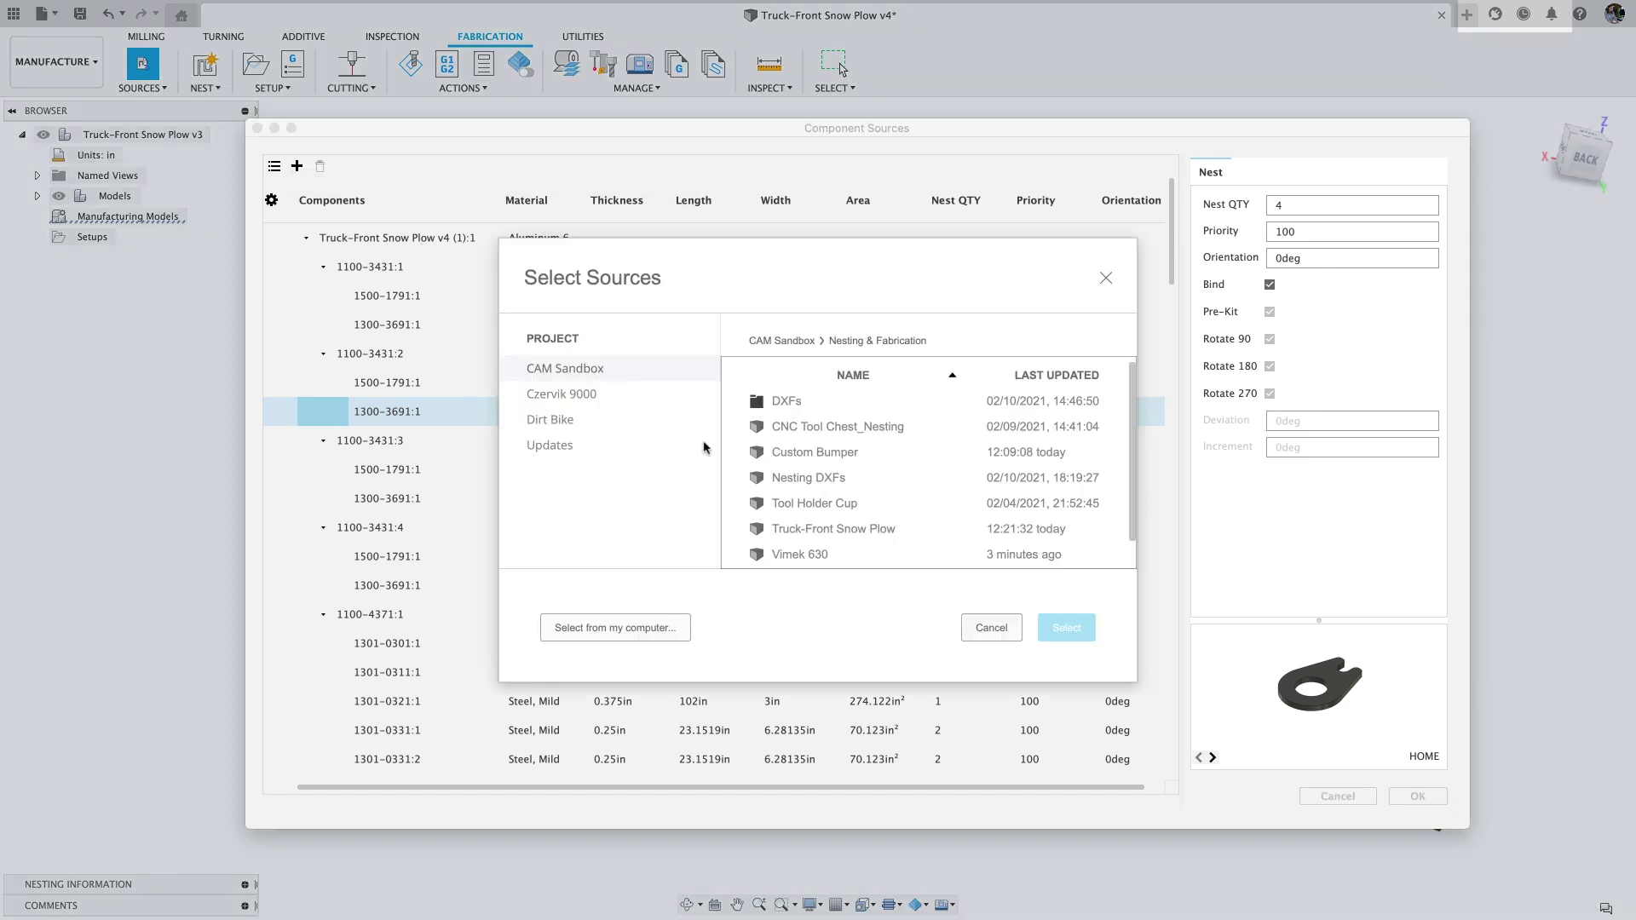
left_click(835, 430)
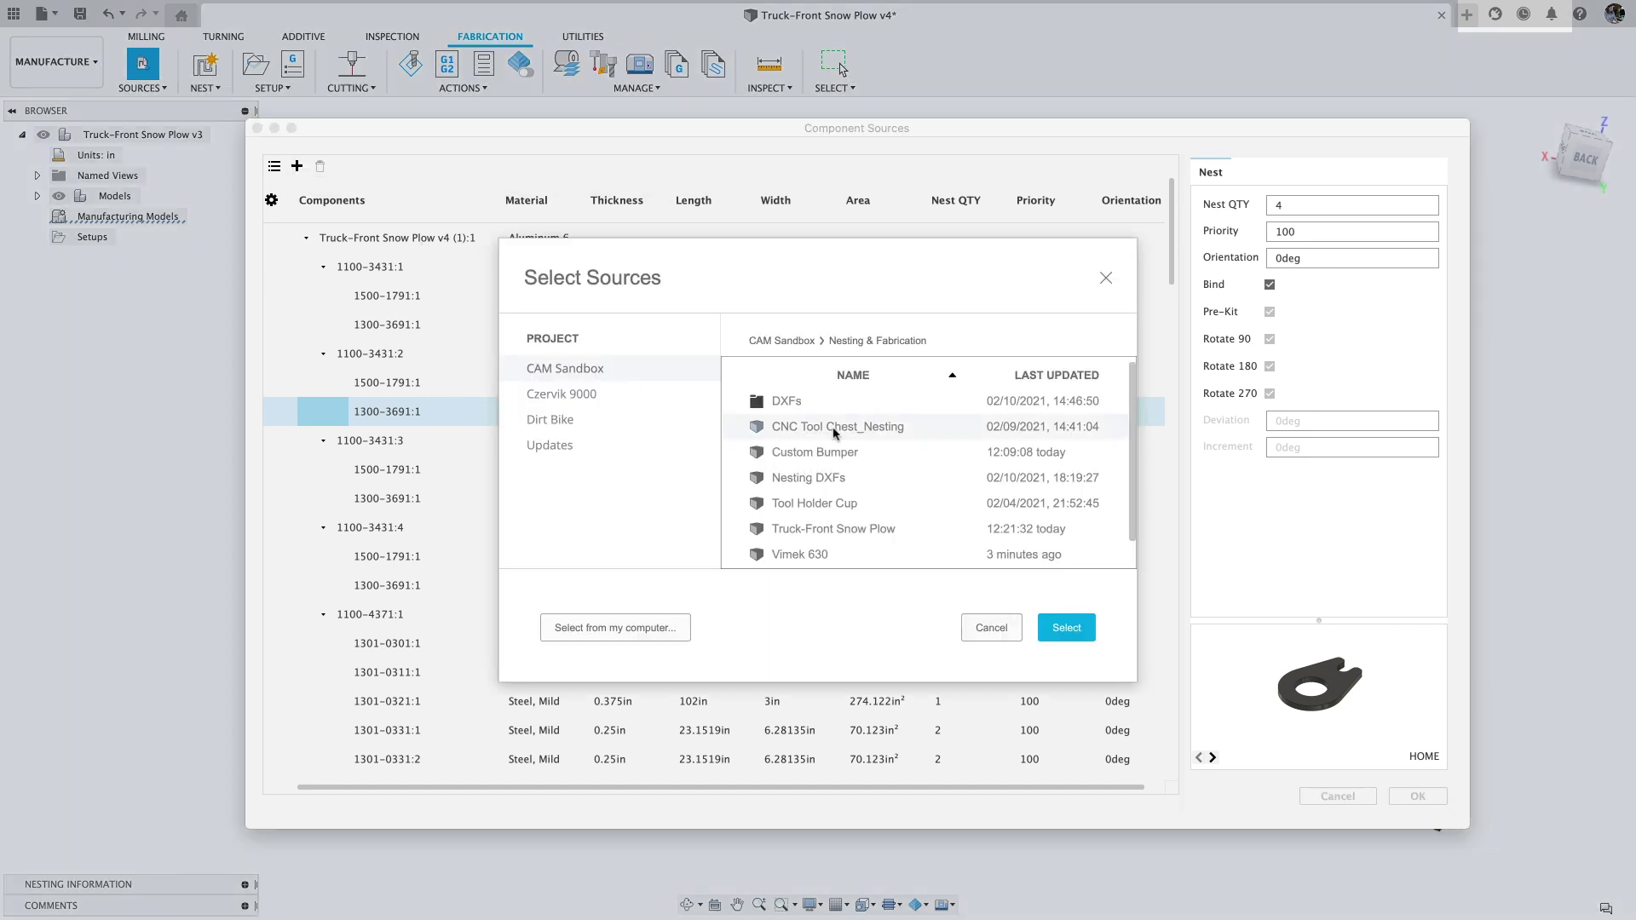
left_click(1061, 629)
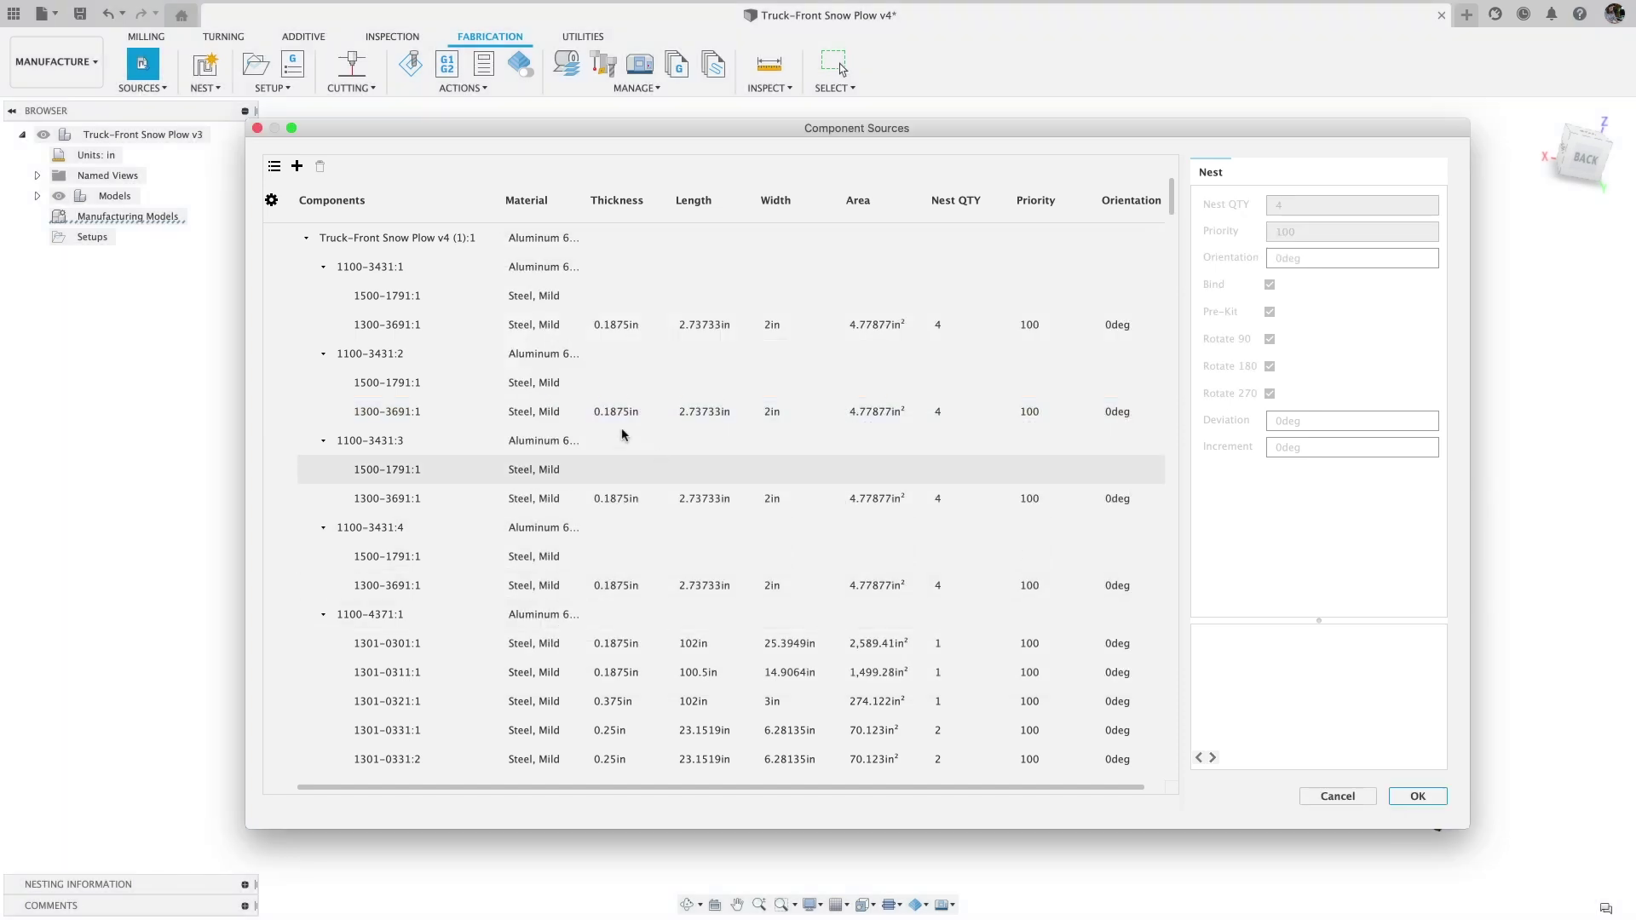
Review the CNC Tool Chest_Nesting v5:1 source and accept the component sources.
left_click(306, 237)
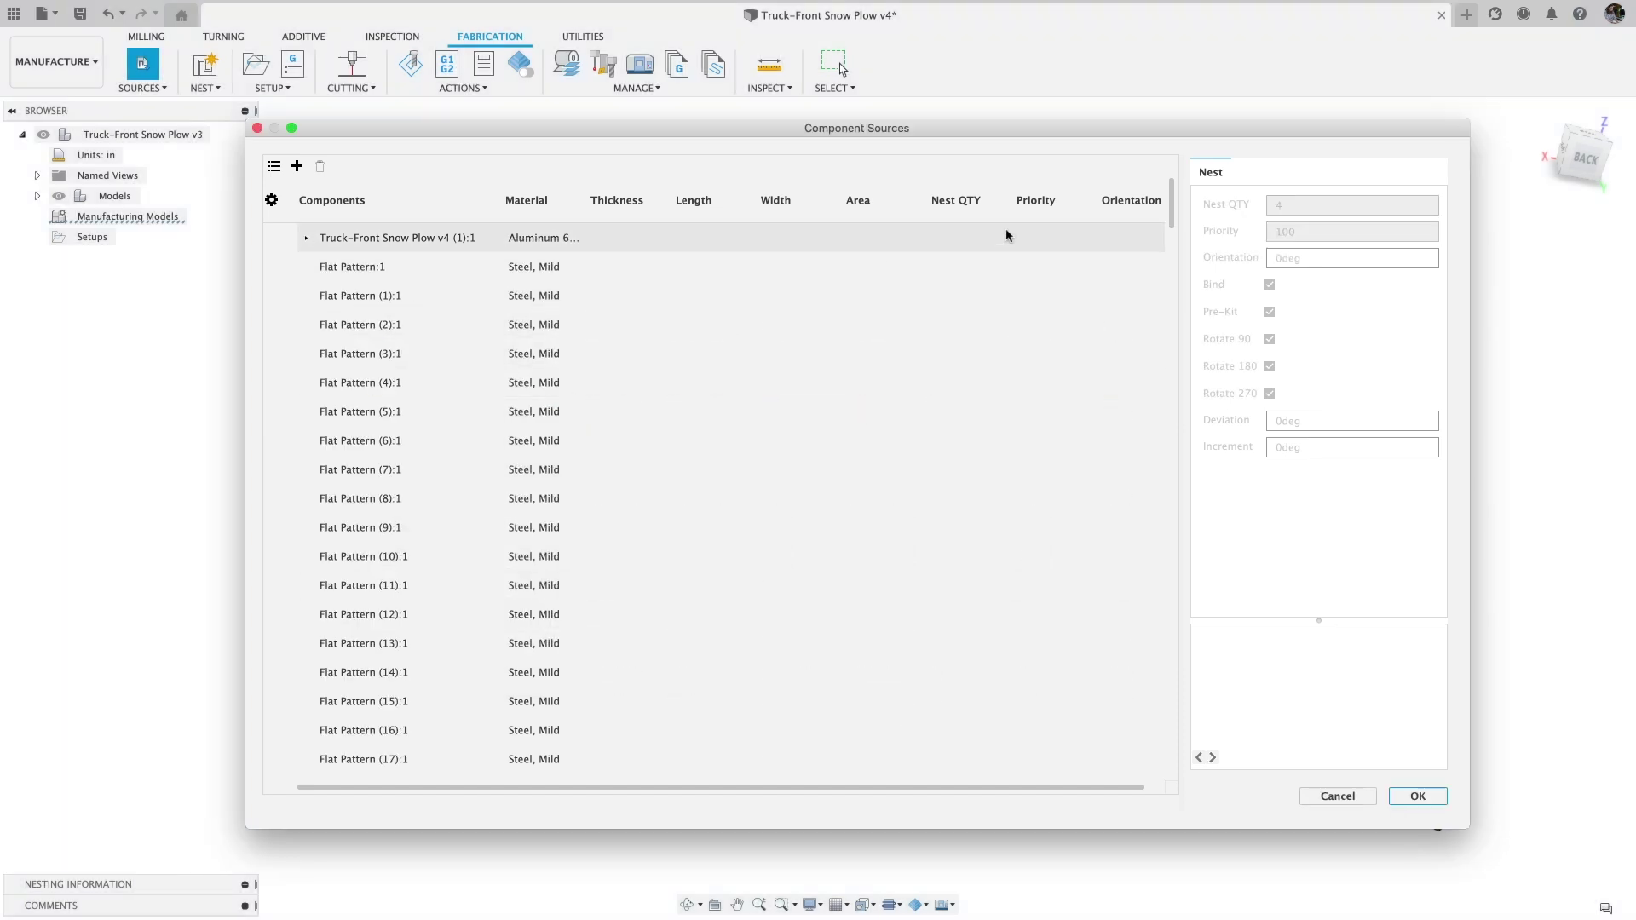
left_click_drag(1167, 252, 1168, 353)
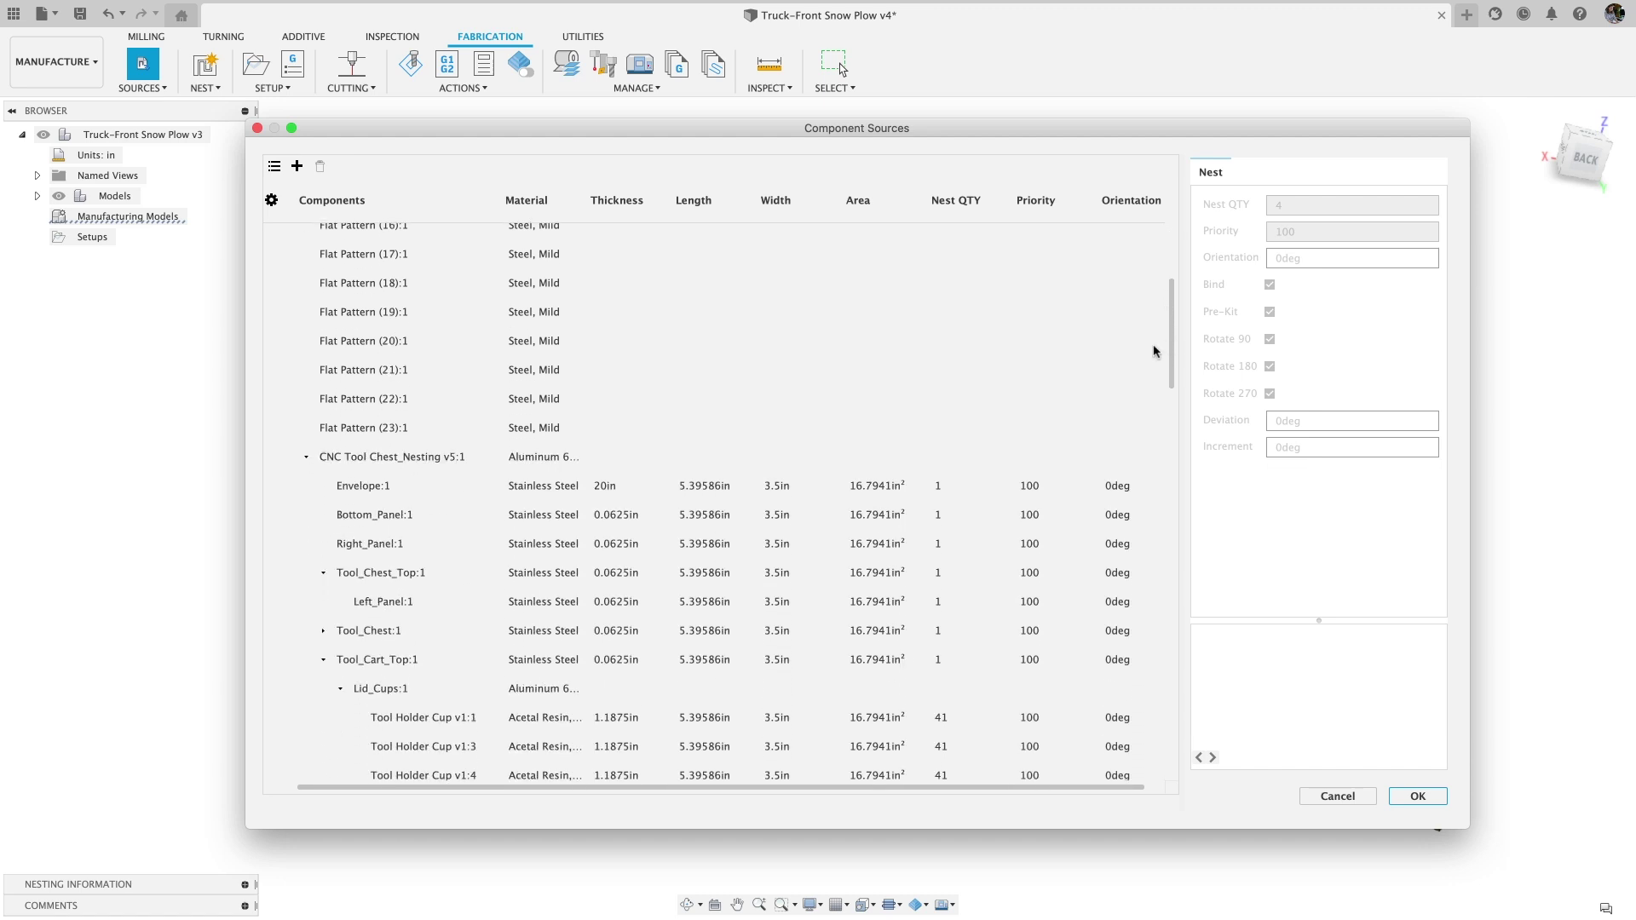
left_click(647, 452)
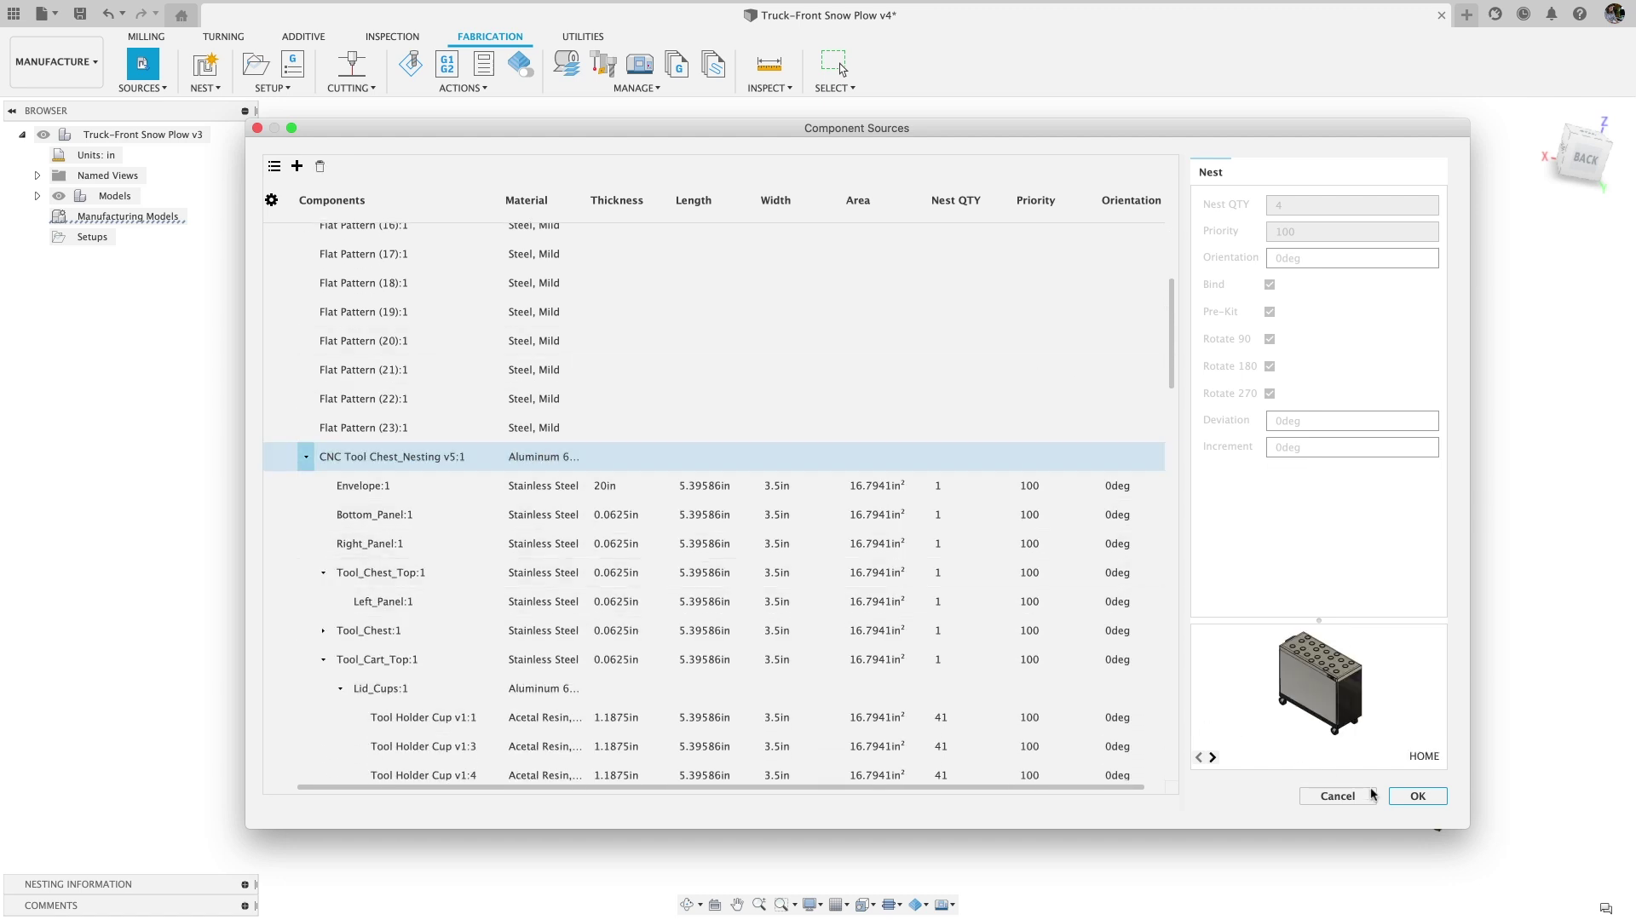
left_click(1408, 795)
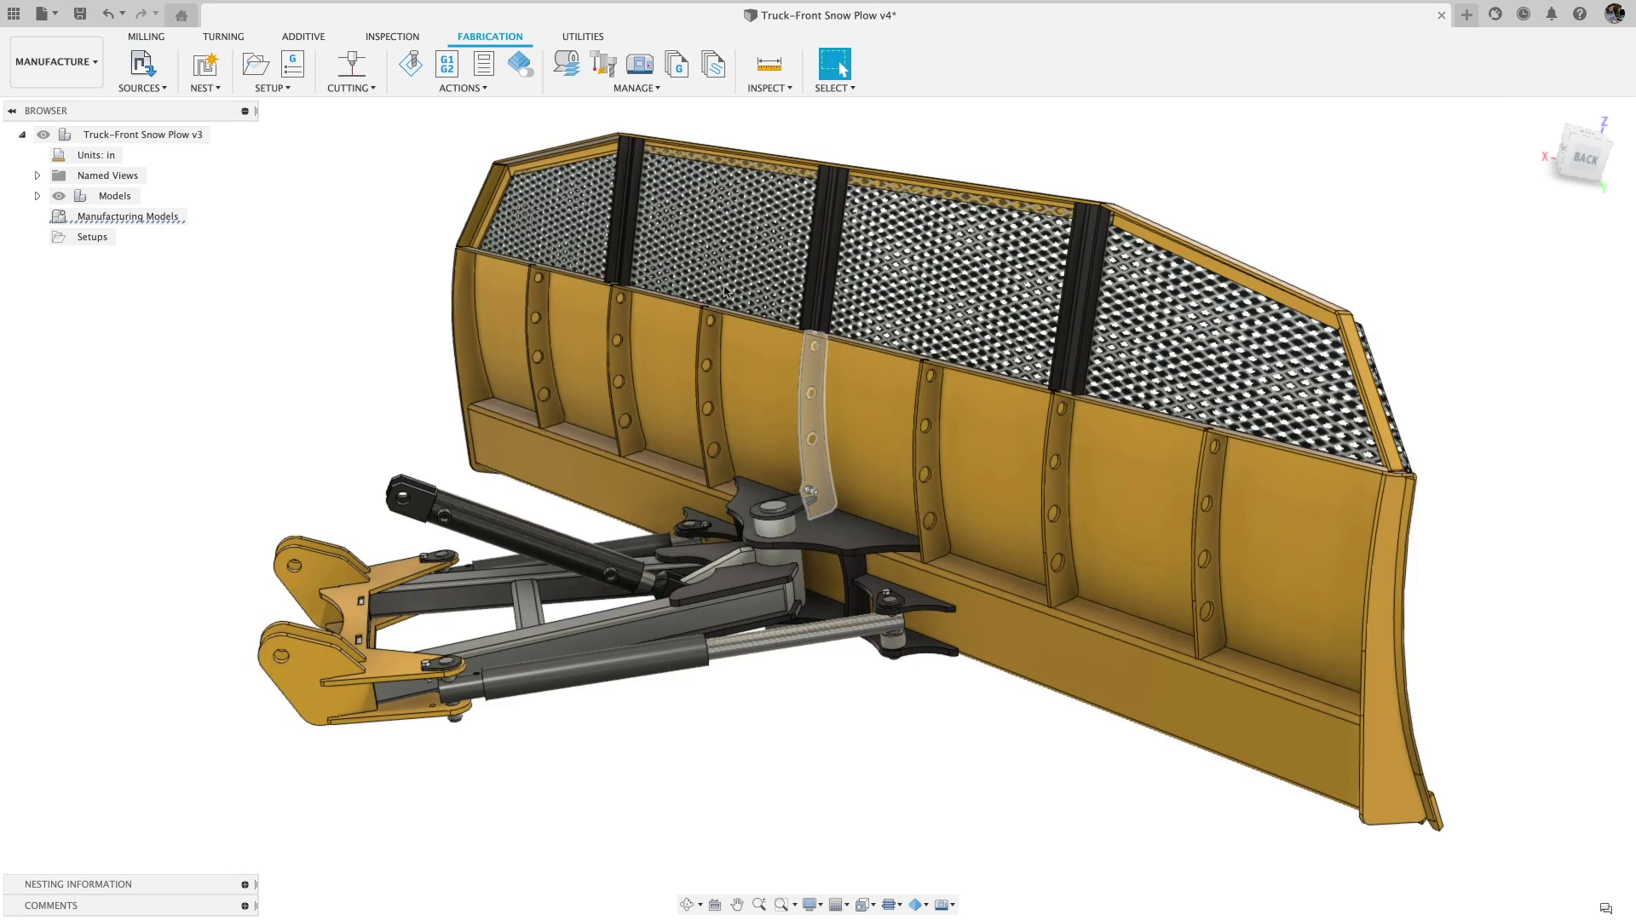
Set steel item separations (0.25in, 0.125in) in the Process Material Library's nesting settings.
left_click(572, 71)
left_click(506, 179)
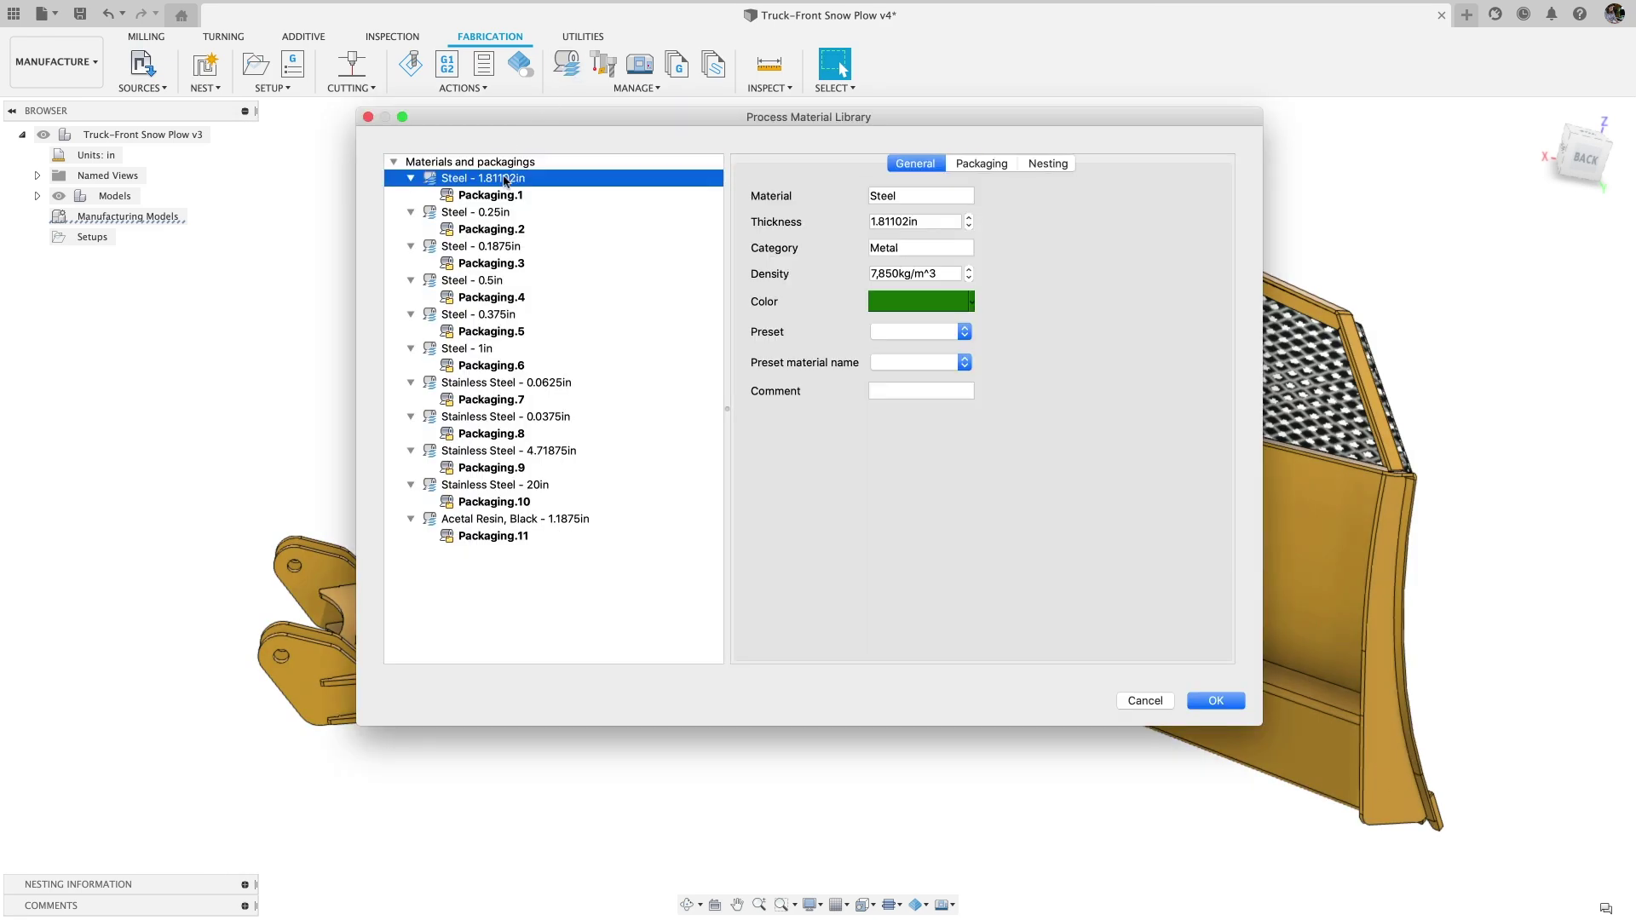
left_click(1037, 166)
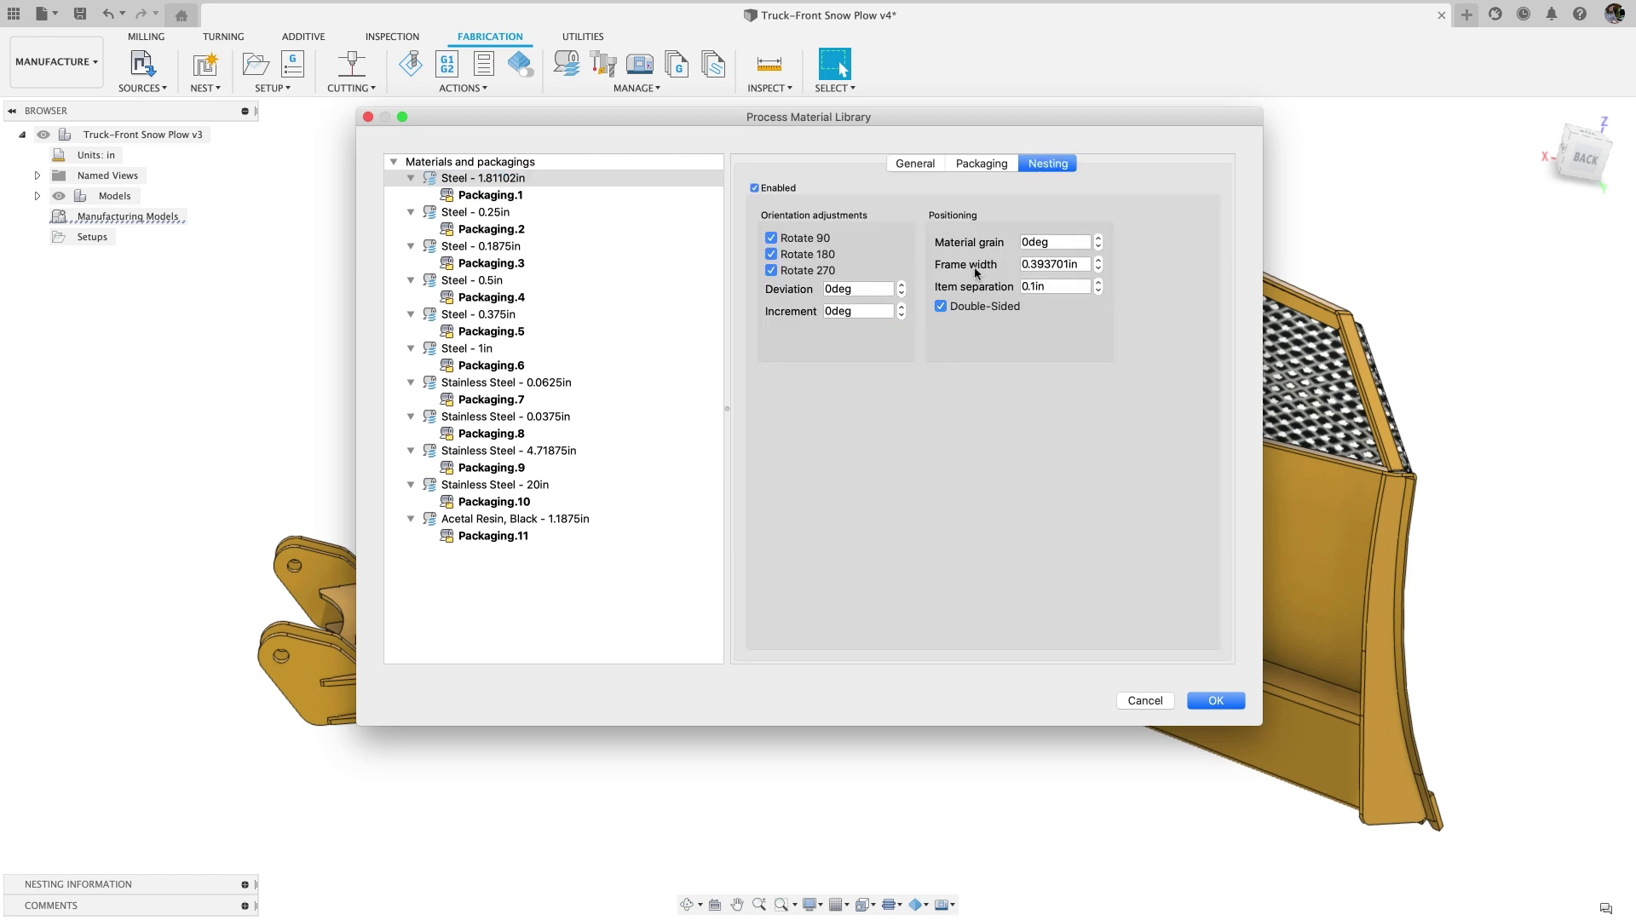
left_click(523, 214)
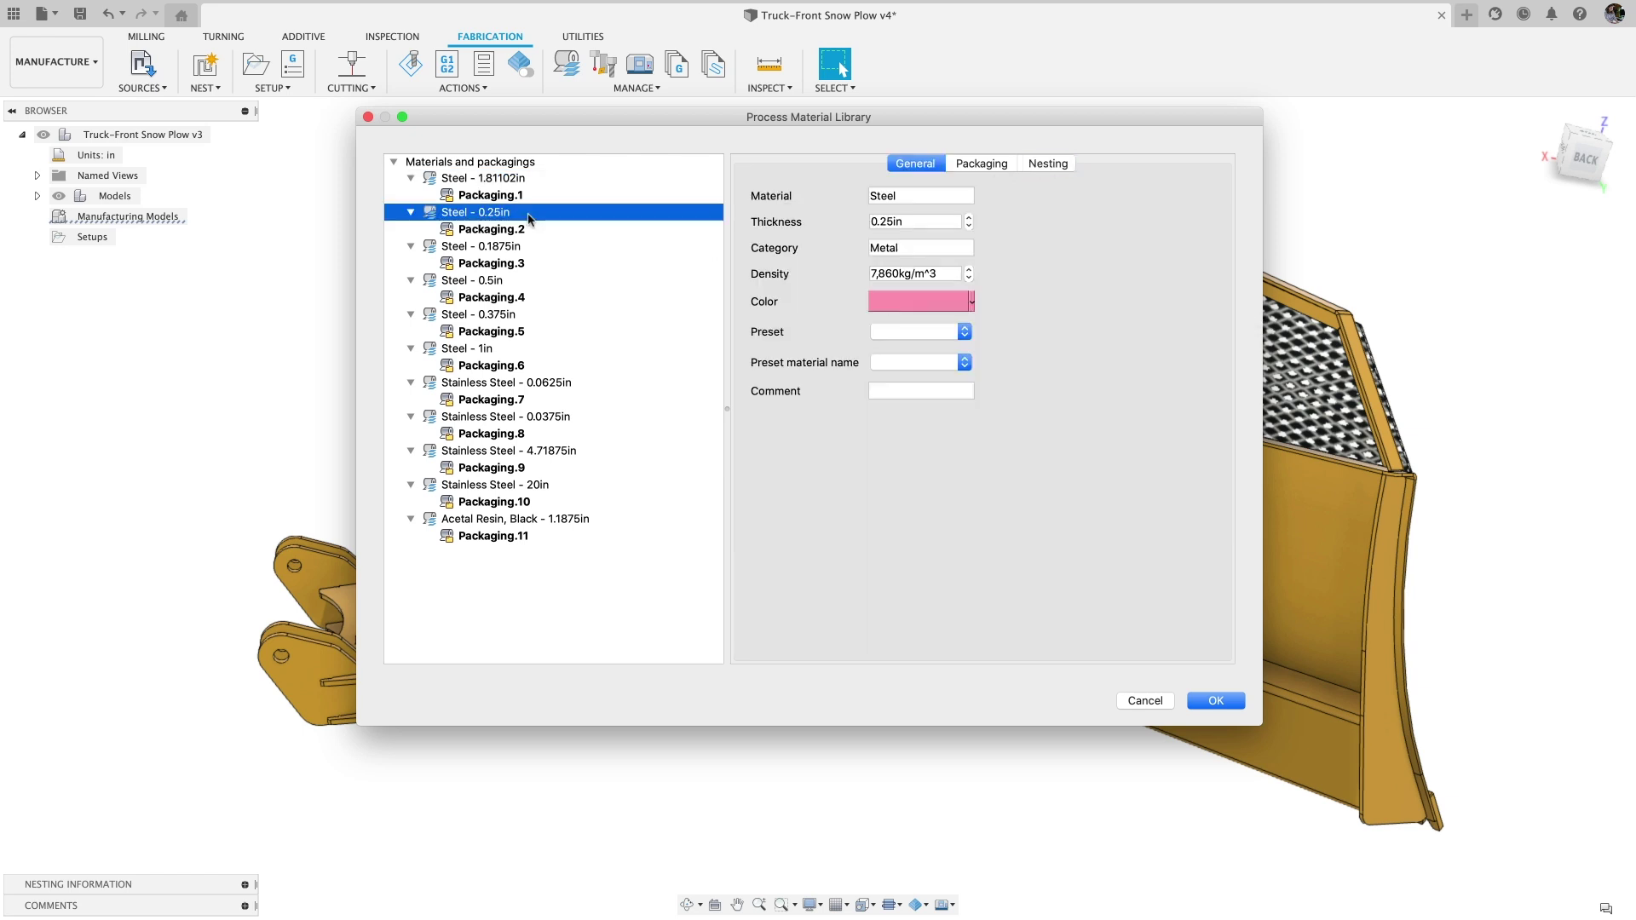
left_click(1066, 166)
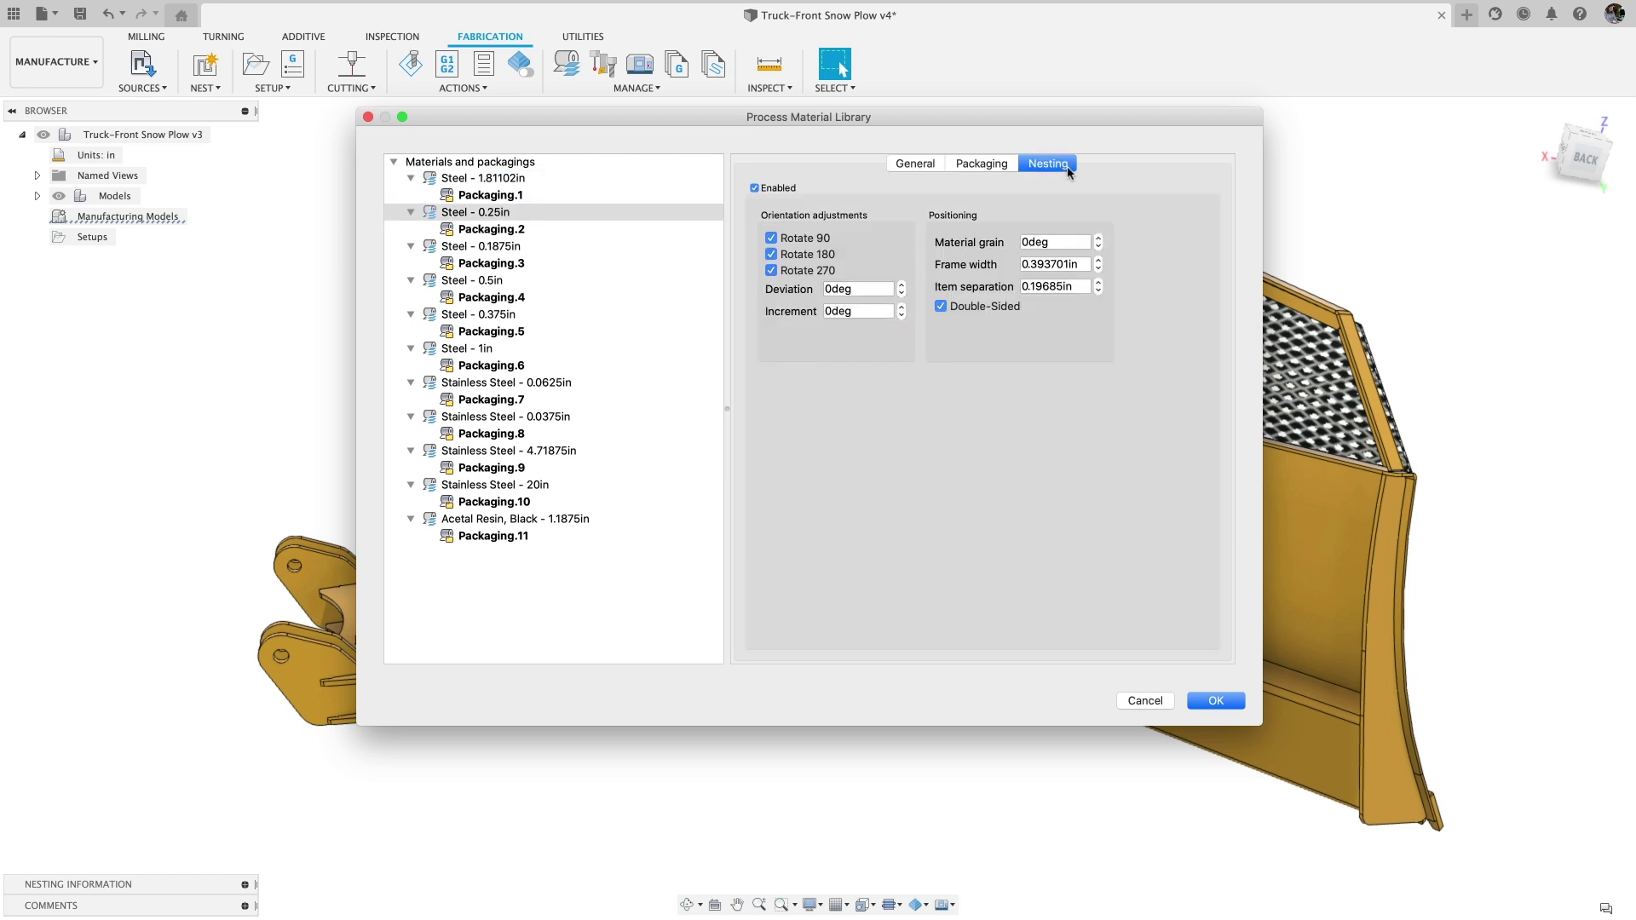
left_click(1056, 286)
type("25")
left_click(542, 249)
left_click(1041, 166)
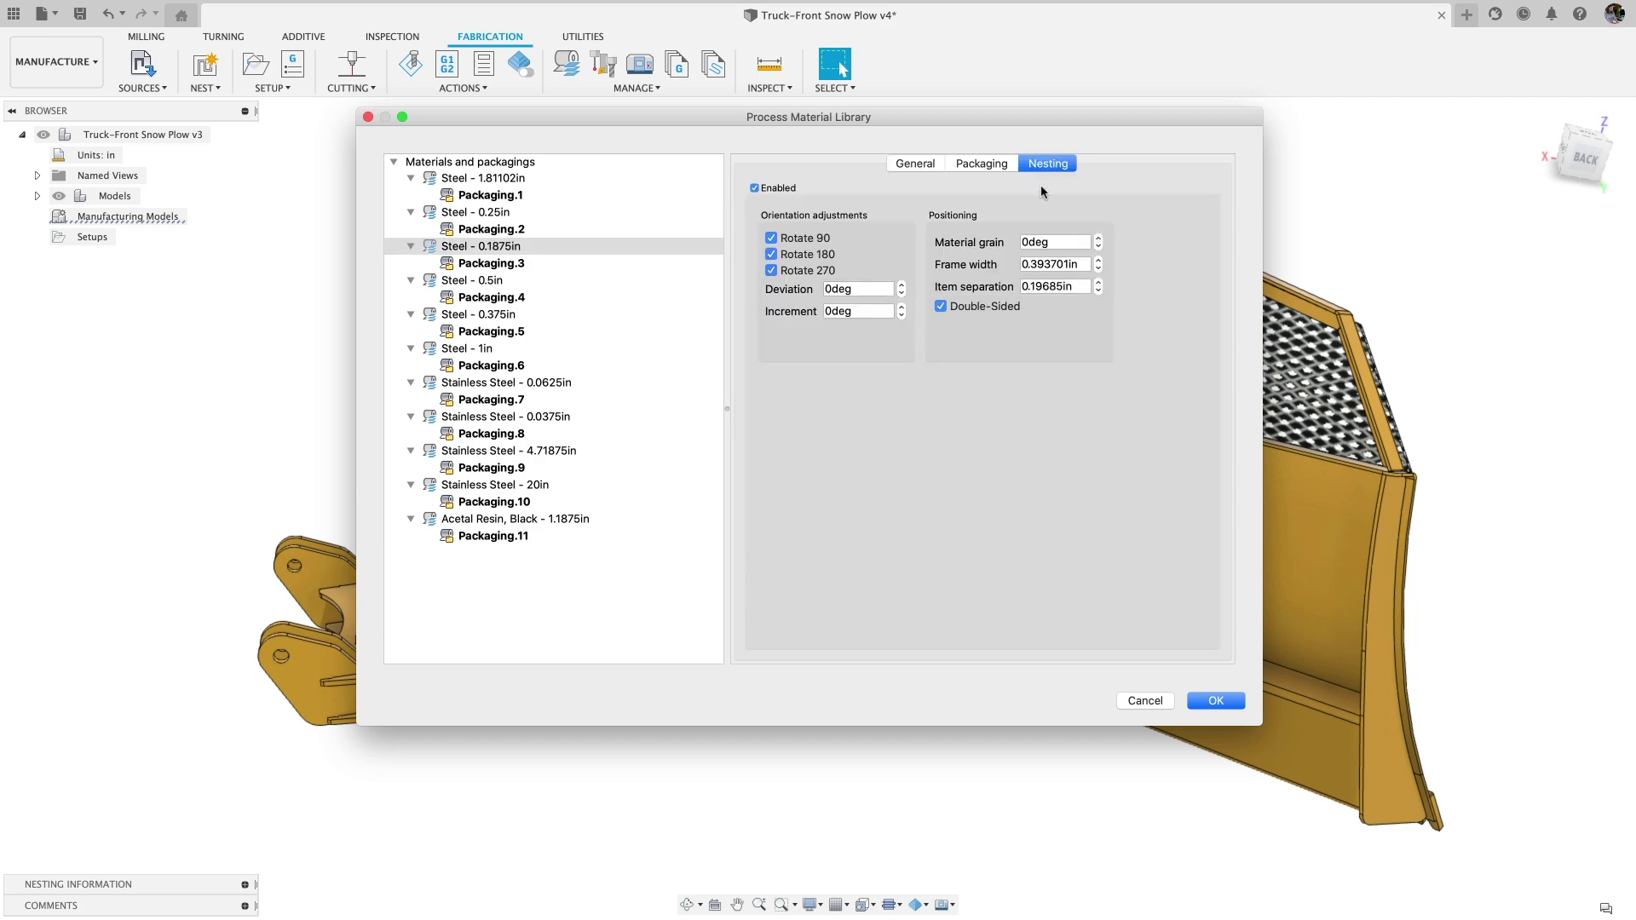
left_click_drag(1061, 285, 1044, 286)
left_click(1208, 700)
Save the document's materials as a new material and packaging preset.
left_click(627, 88)
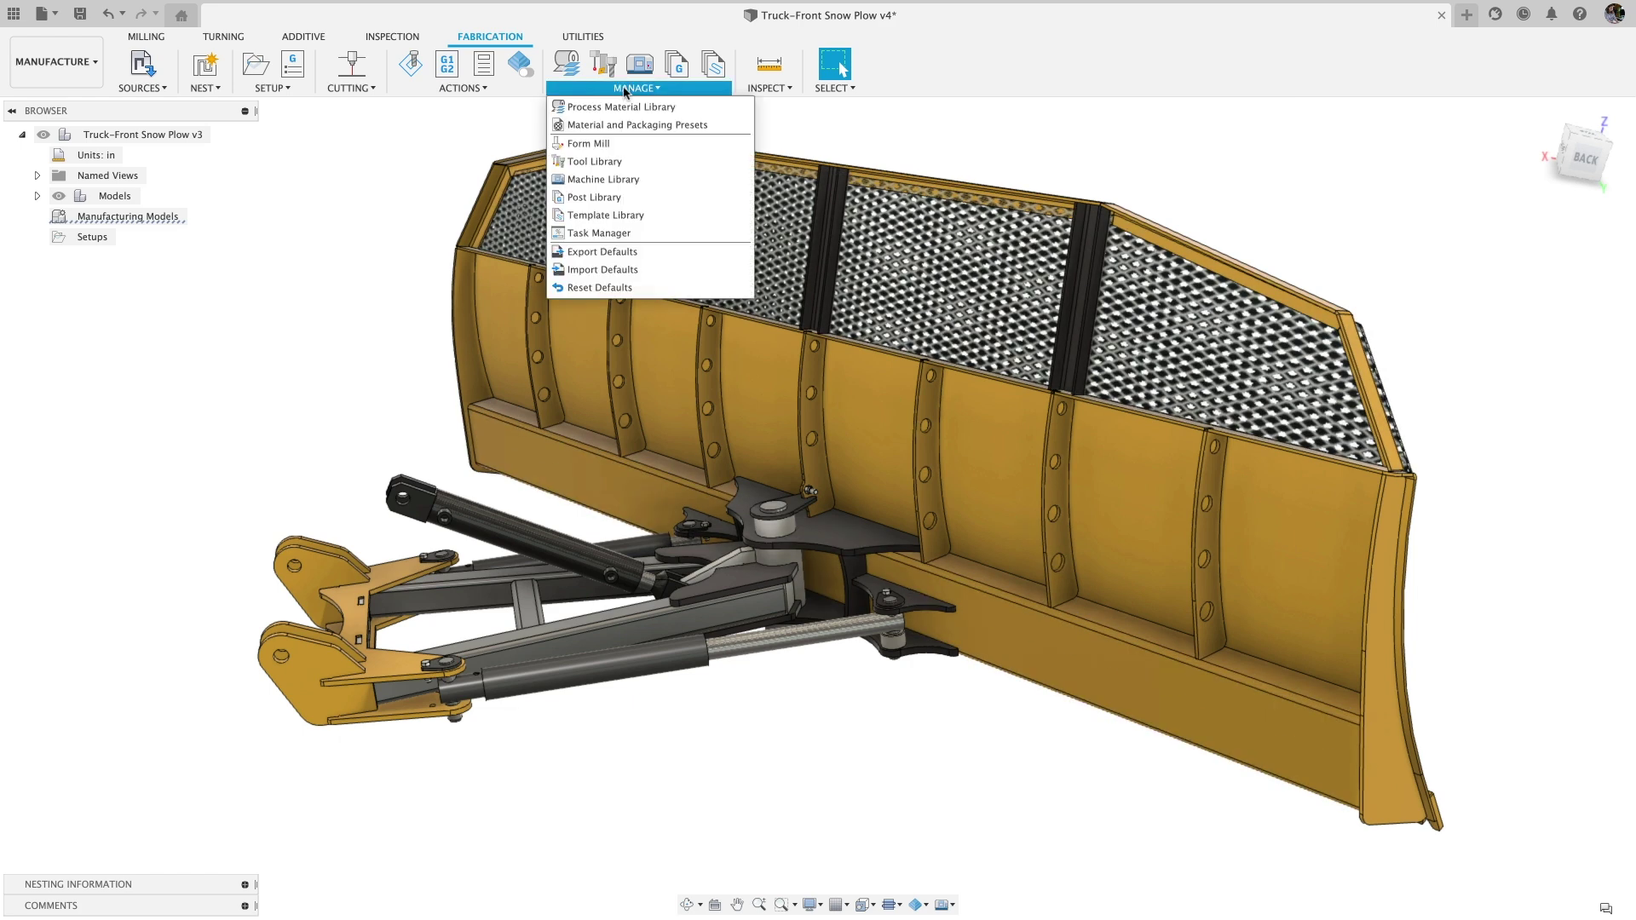
left_click(638, 125)
left_click(982, 410)
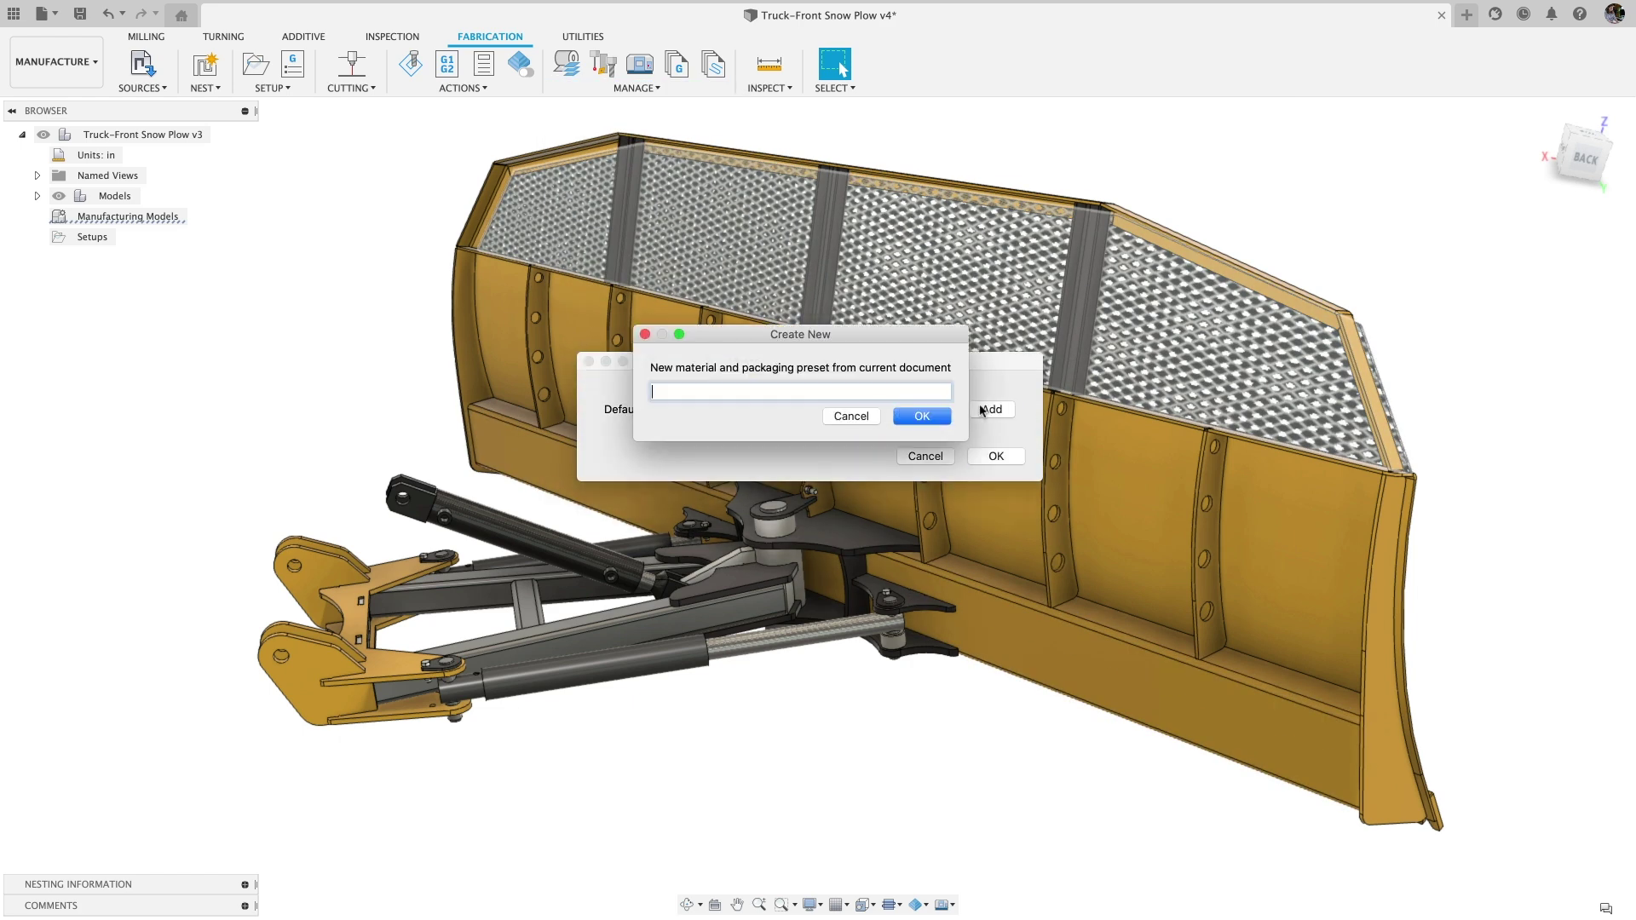
left_click(922, 416)
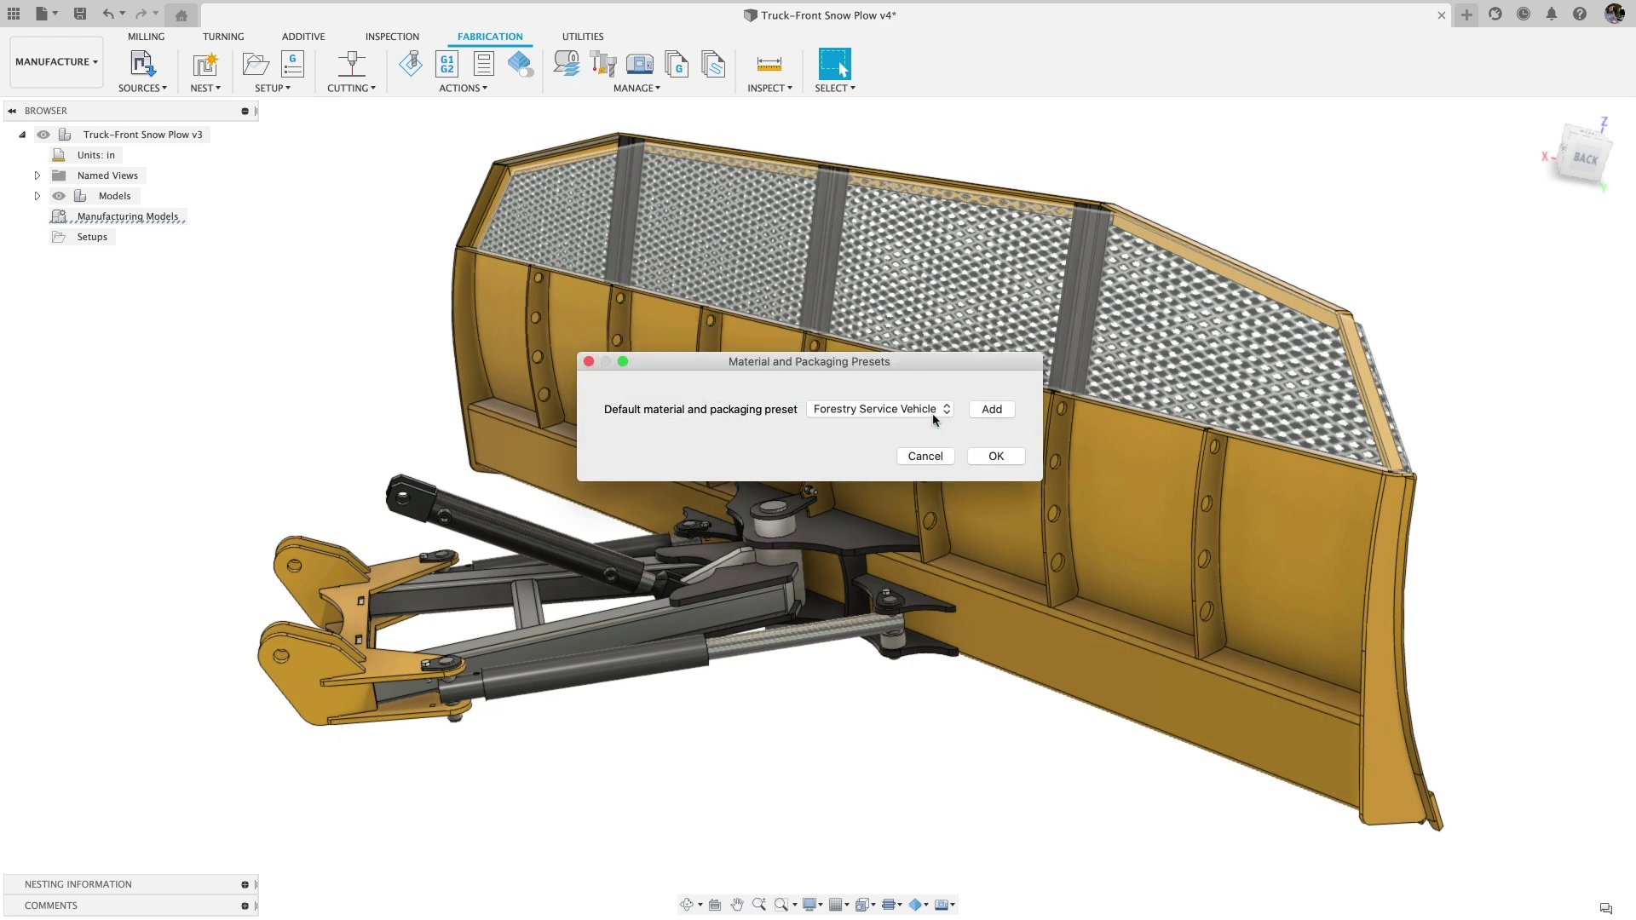
Nest 3 tool chests and 4 snow plows after reviewing Shape, Packaging, Parameters and Output tabs.
left_click(996, 456)
left_click(206, 66)
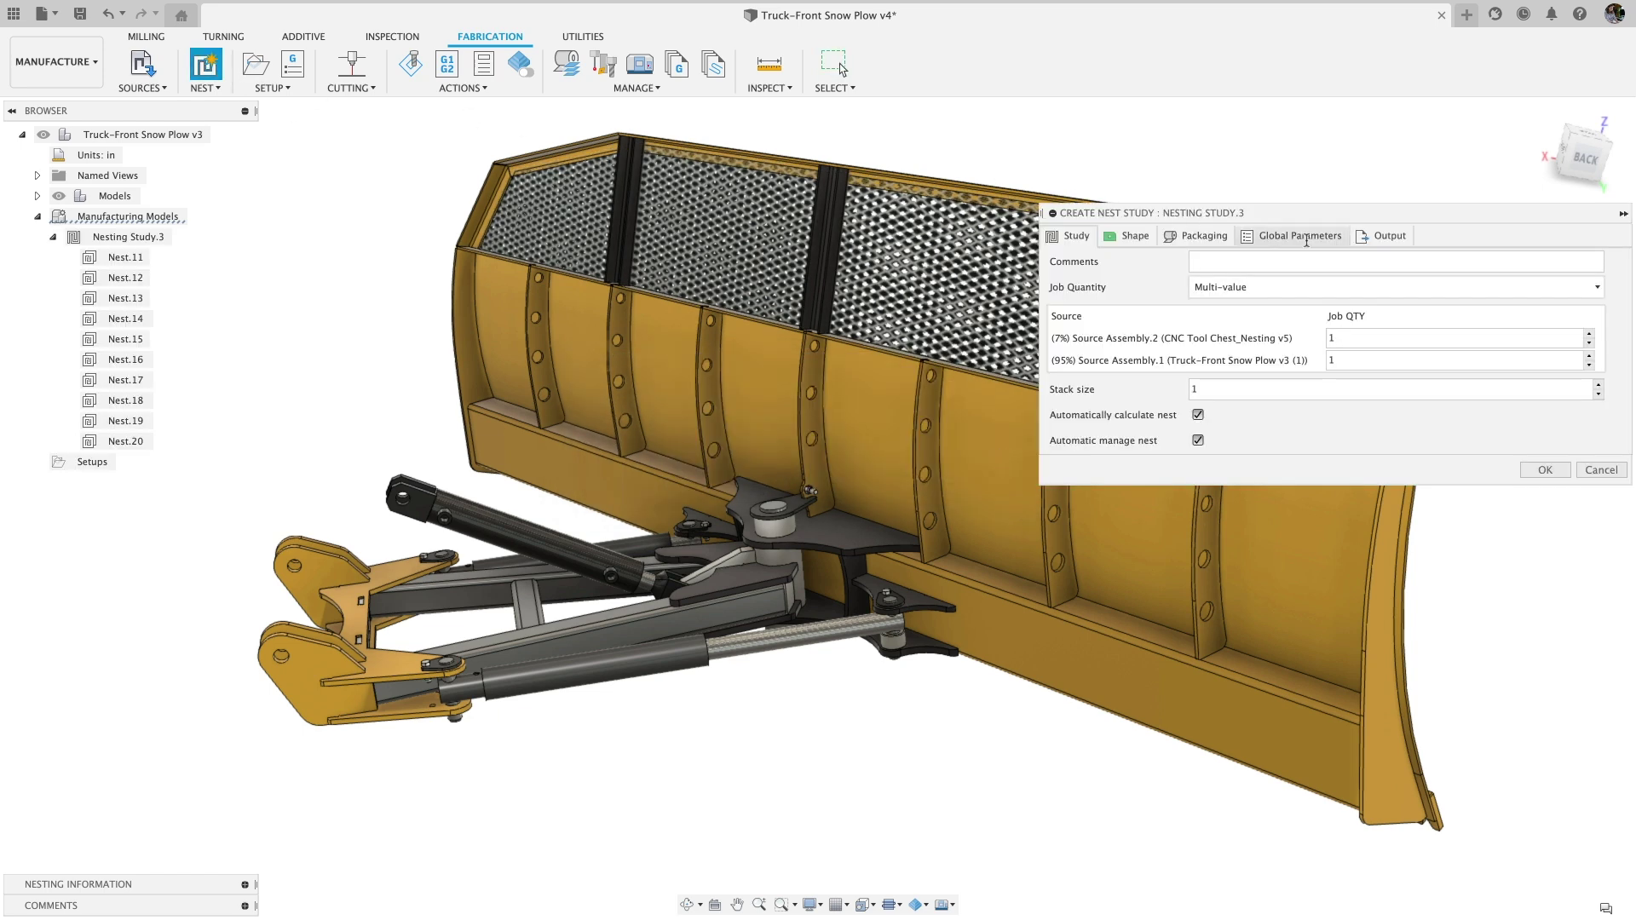
left_click(1448, 361)
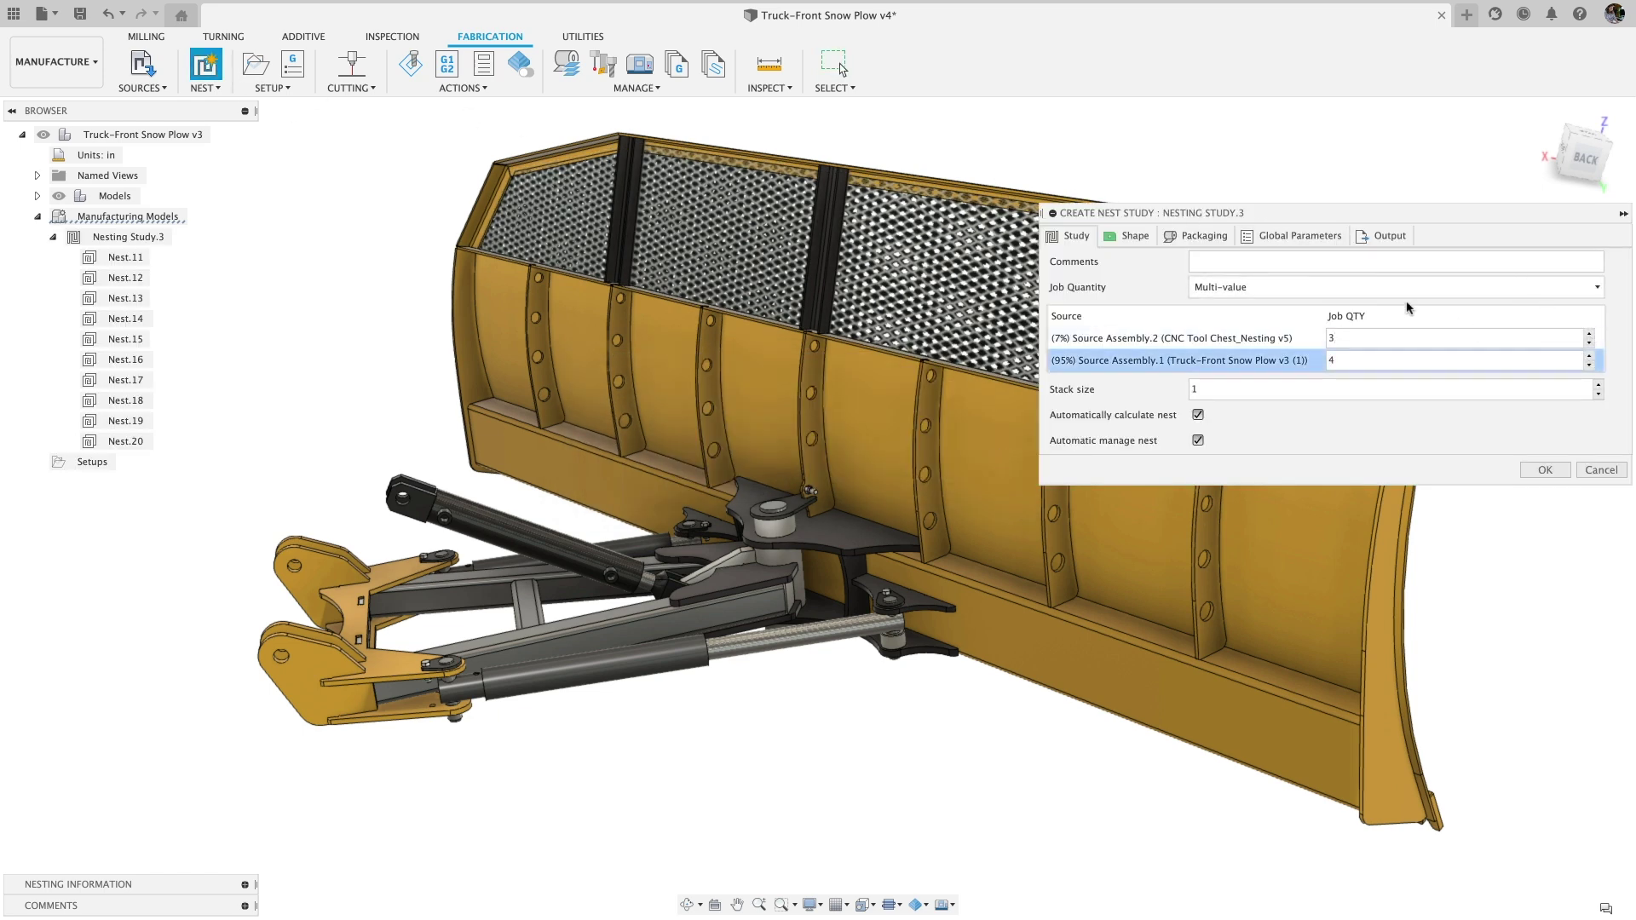
left_click(1129, 236)
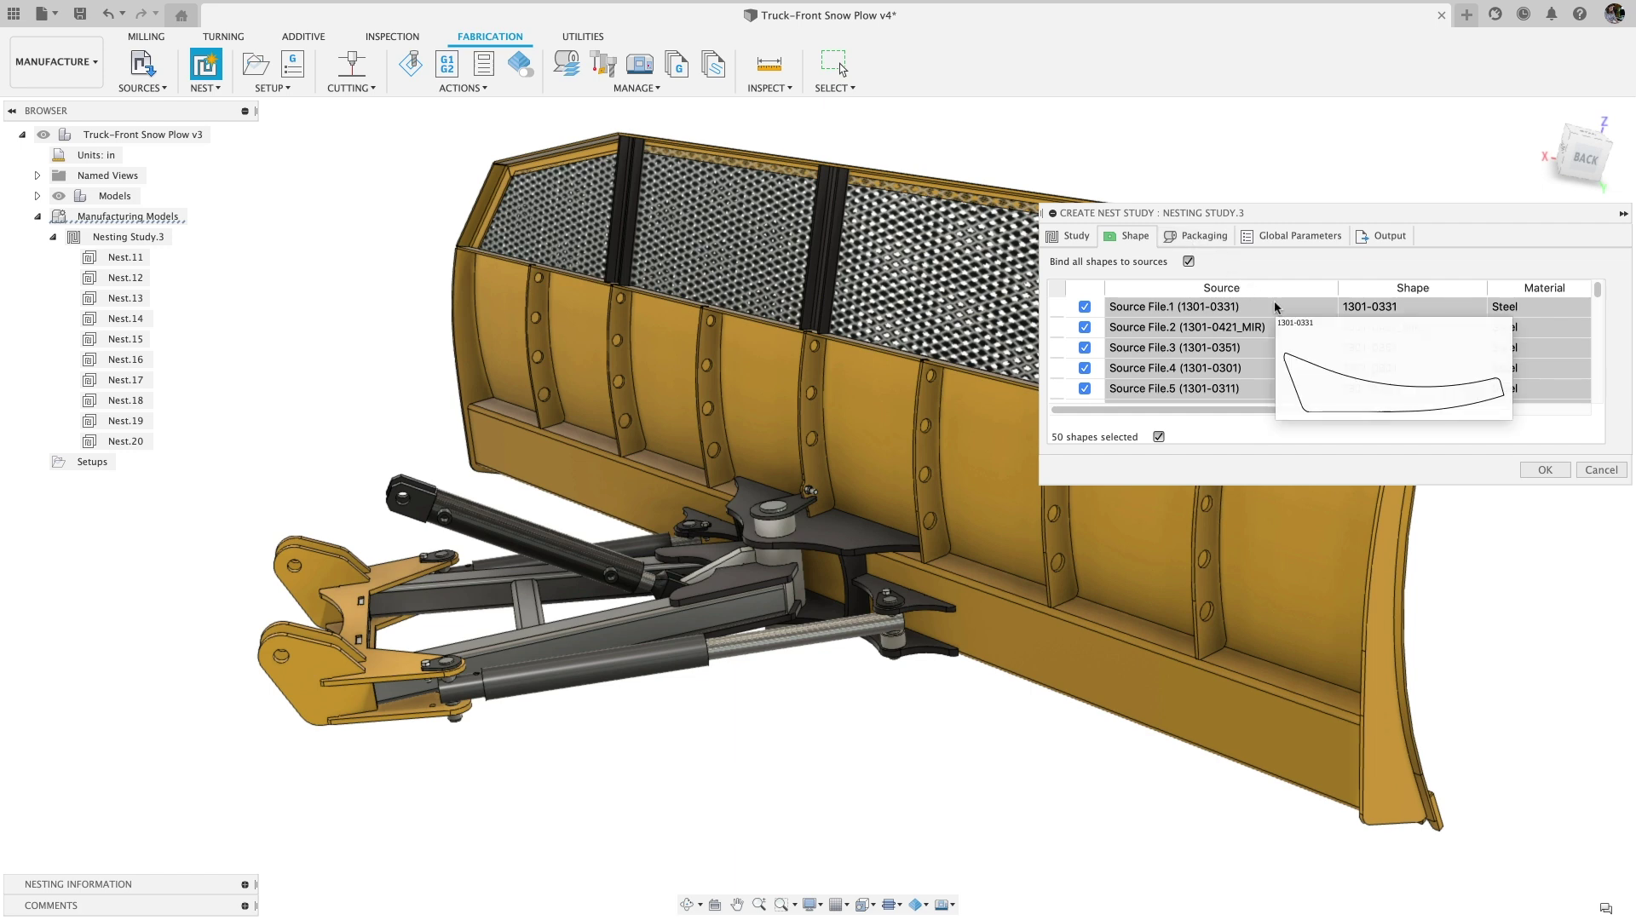
left_click(1227, 245)
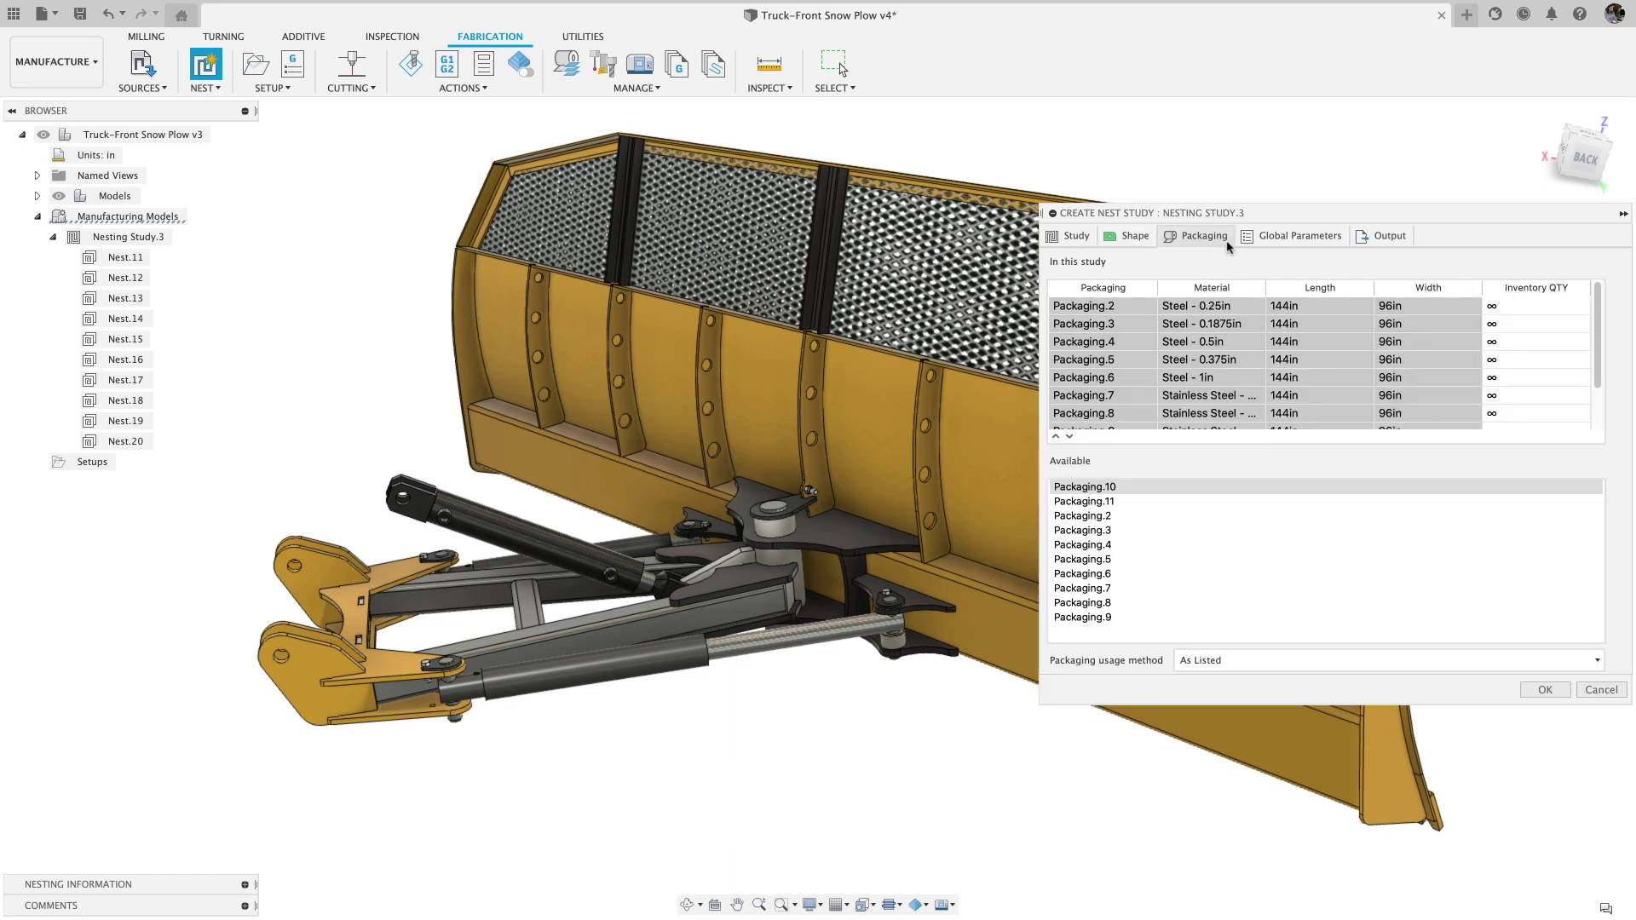
left_click(1295, 236)
left_click(1389, 237)
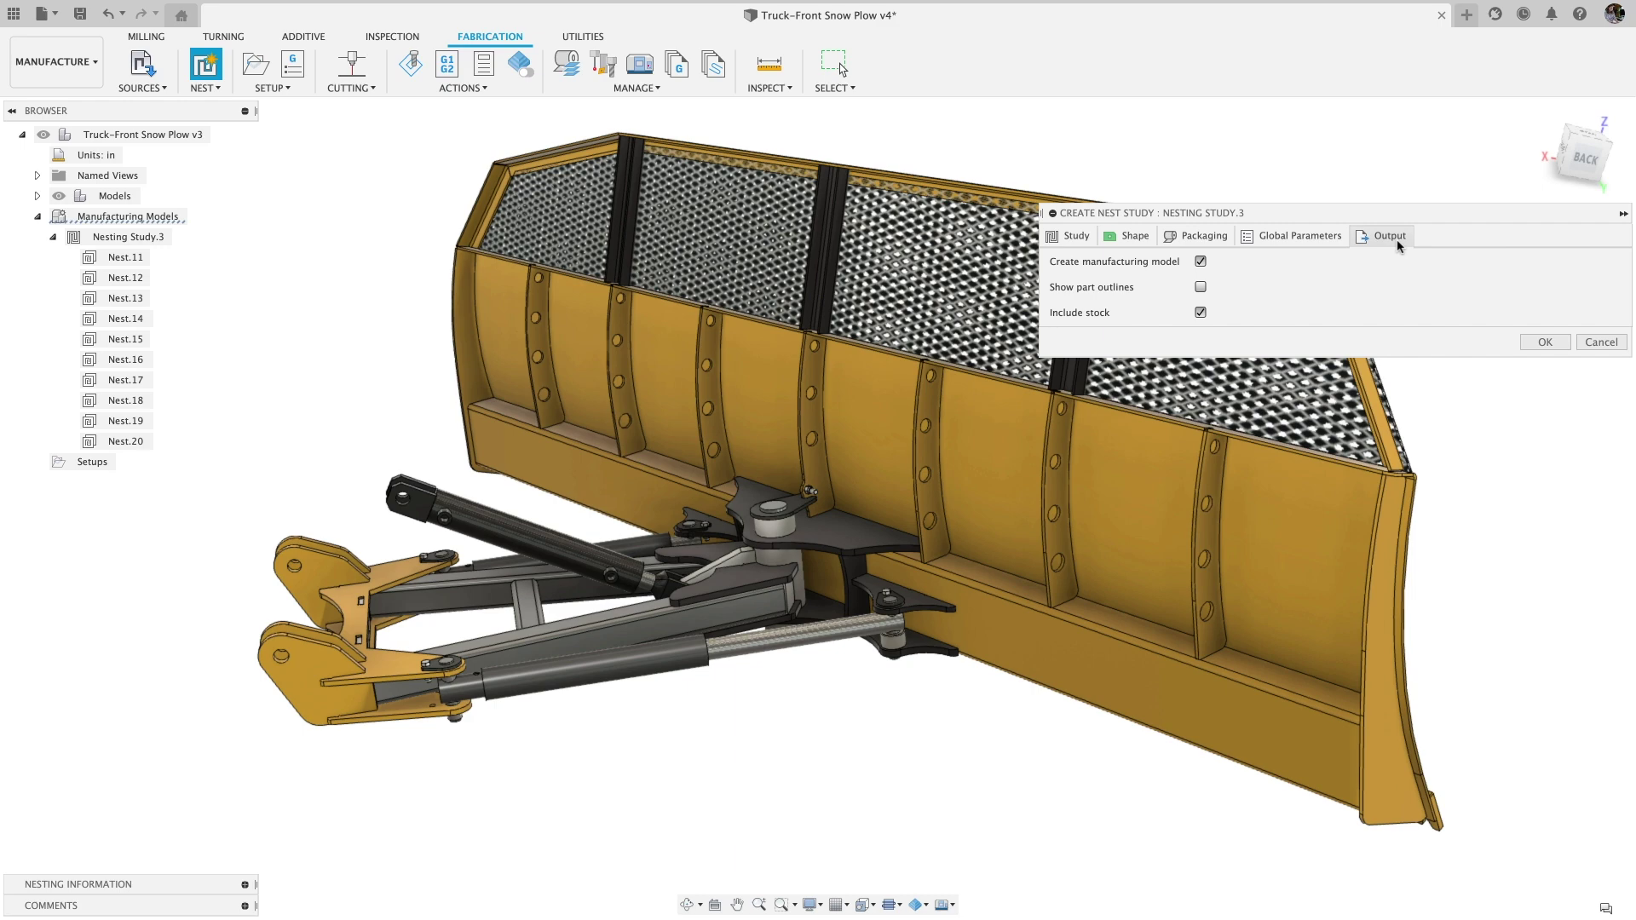
left_click(1544, 341)
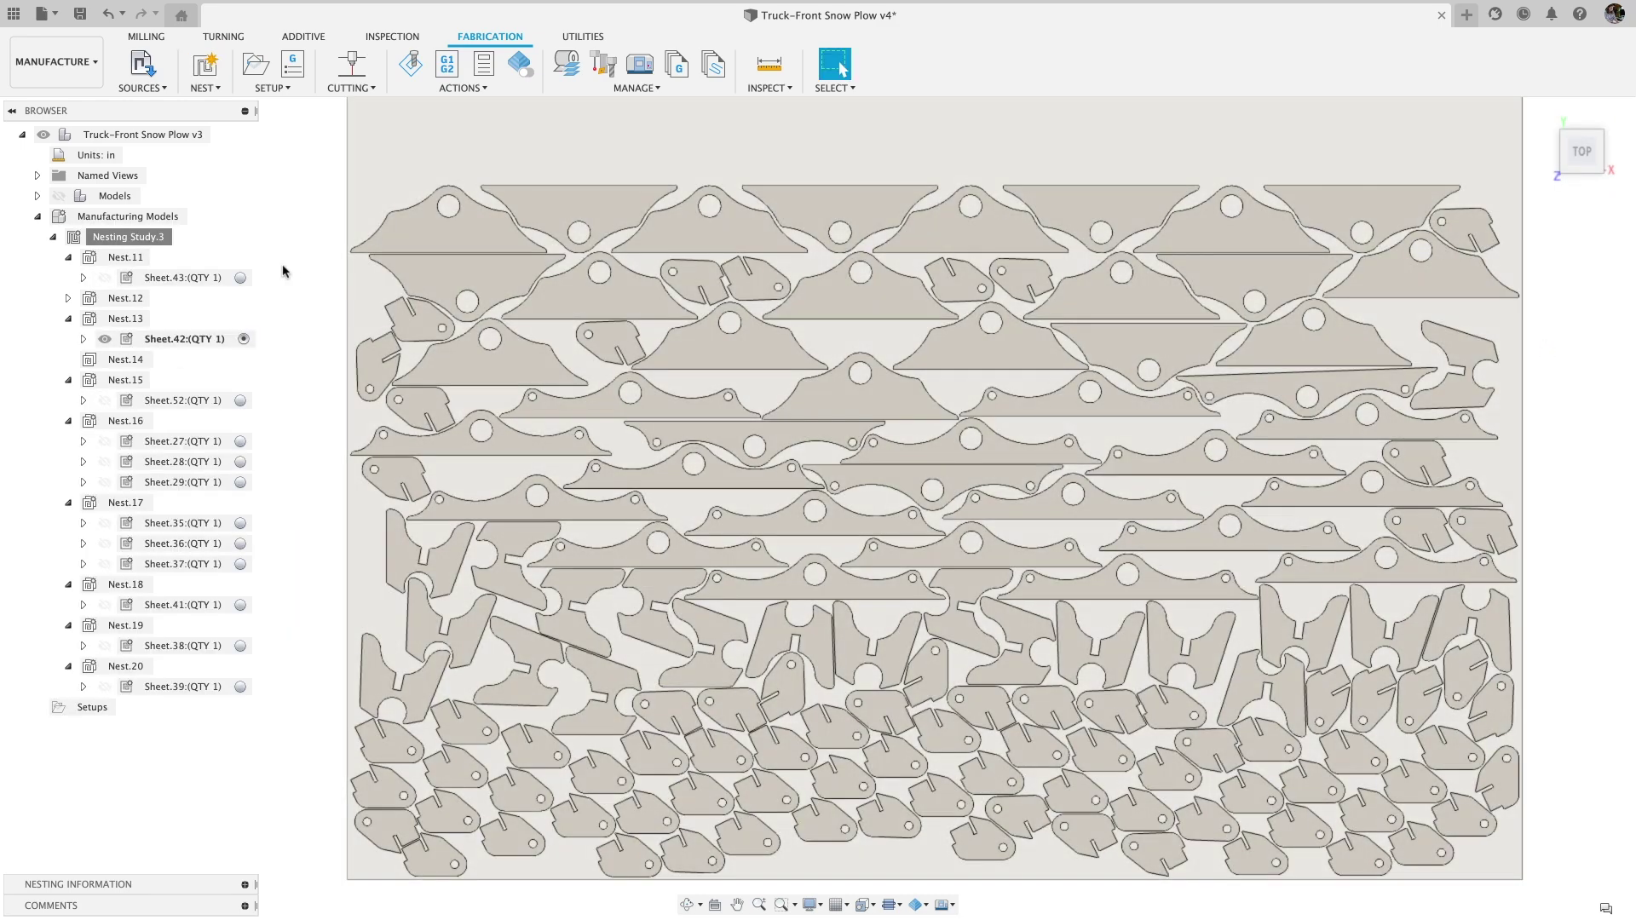
Display the nested layouts of Sheet.43, then Sheet.117 and Sheet.120 in Vimek 630.
left_click(248, 278)
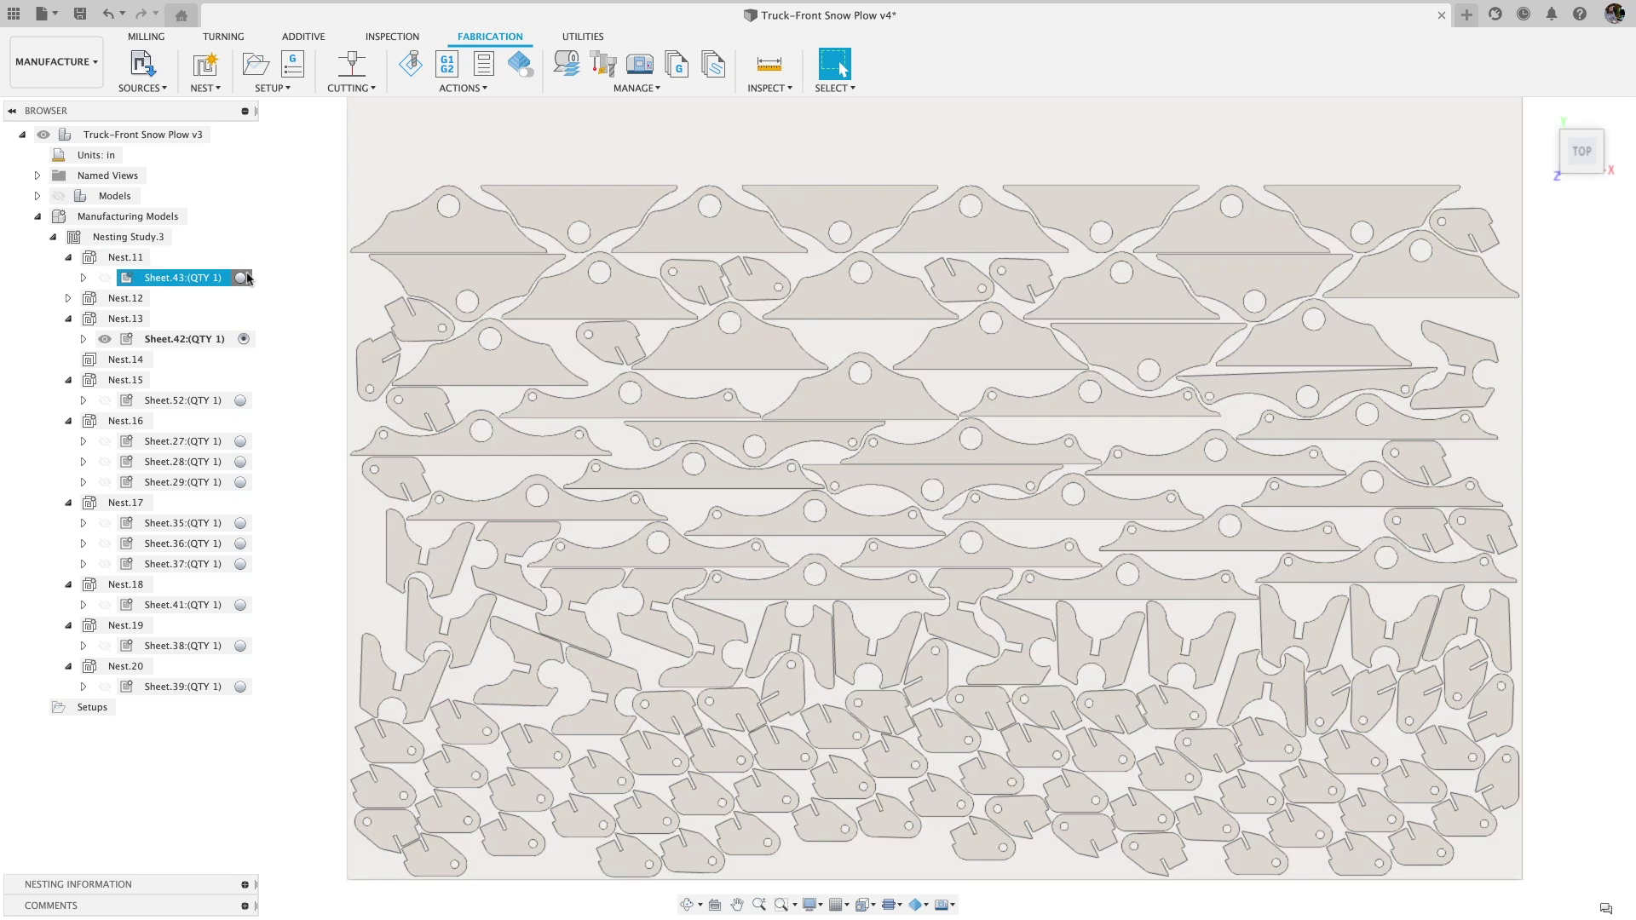
left_click(242, 278)
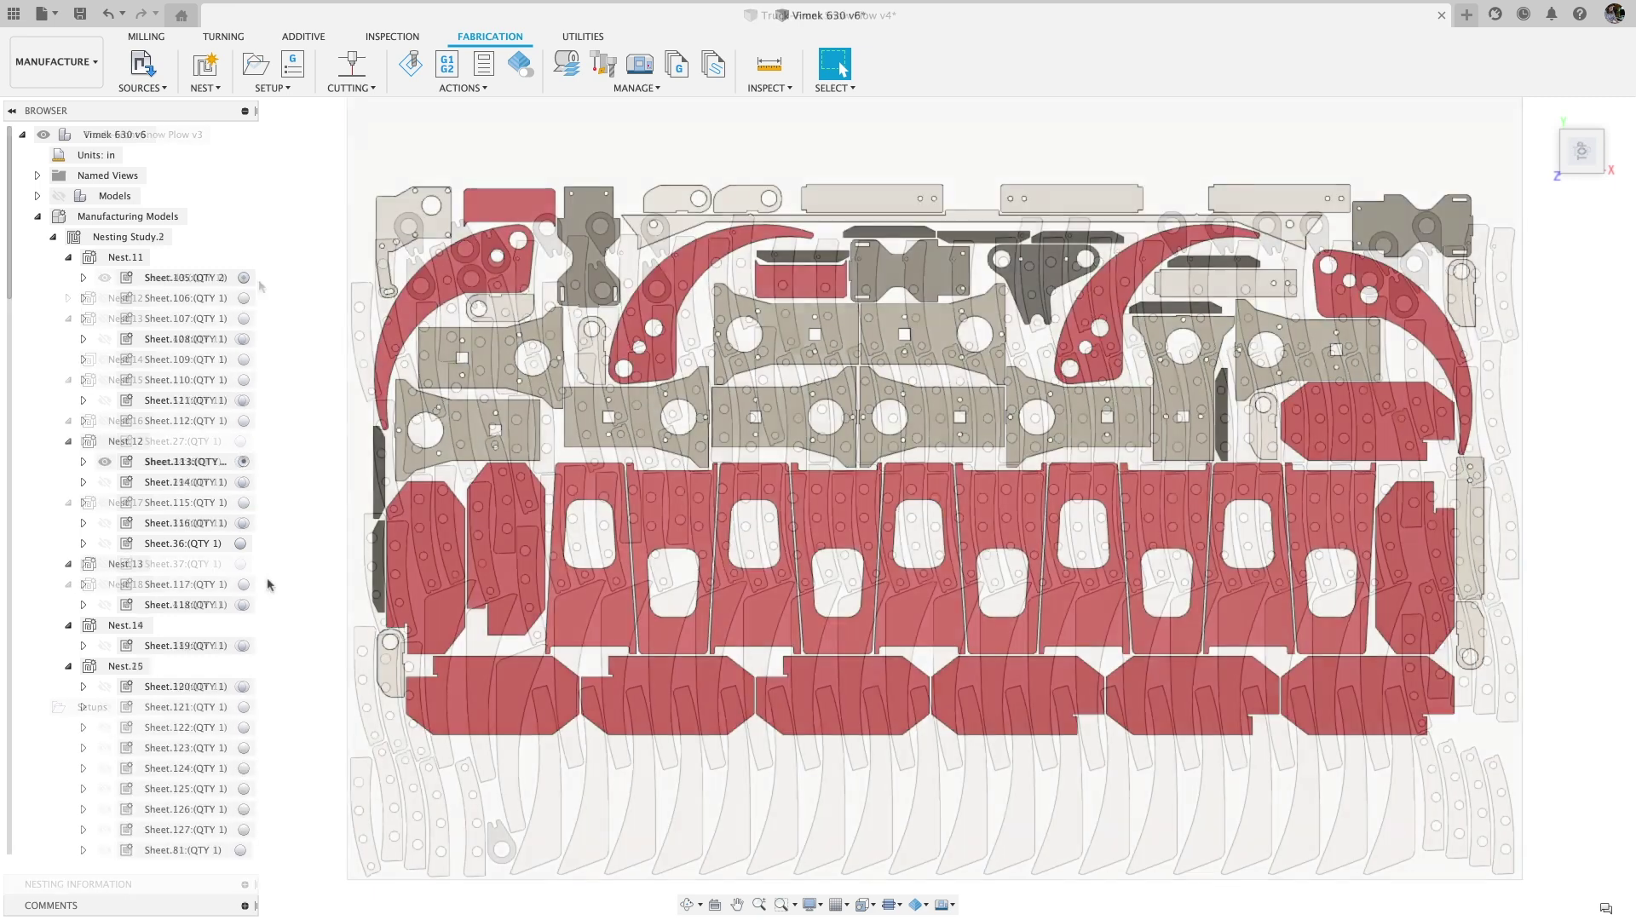
left_click(243, 585)
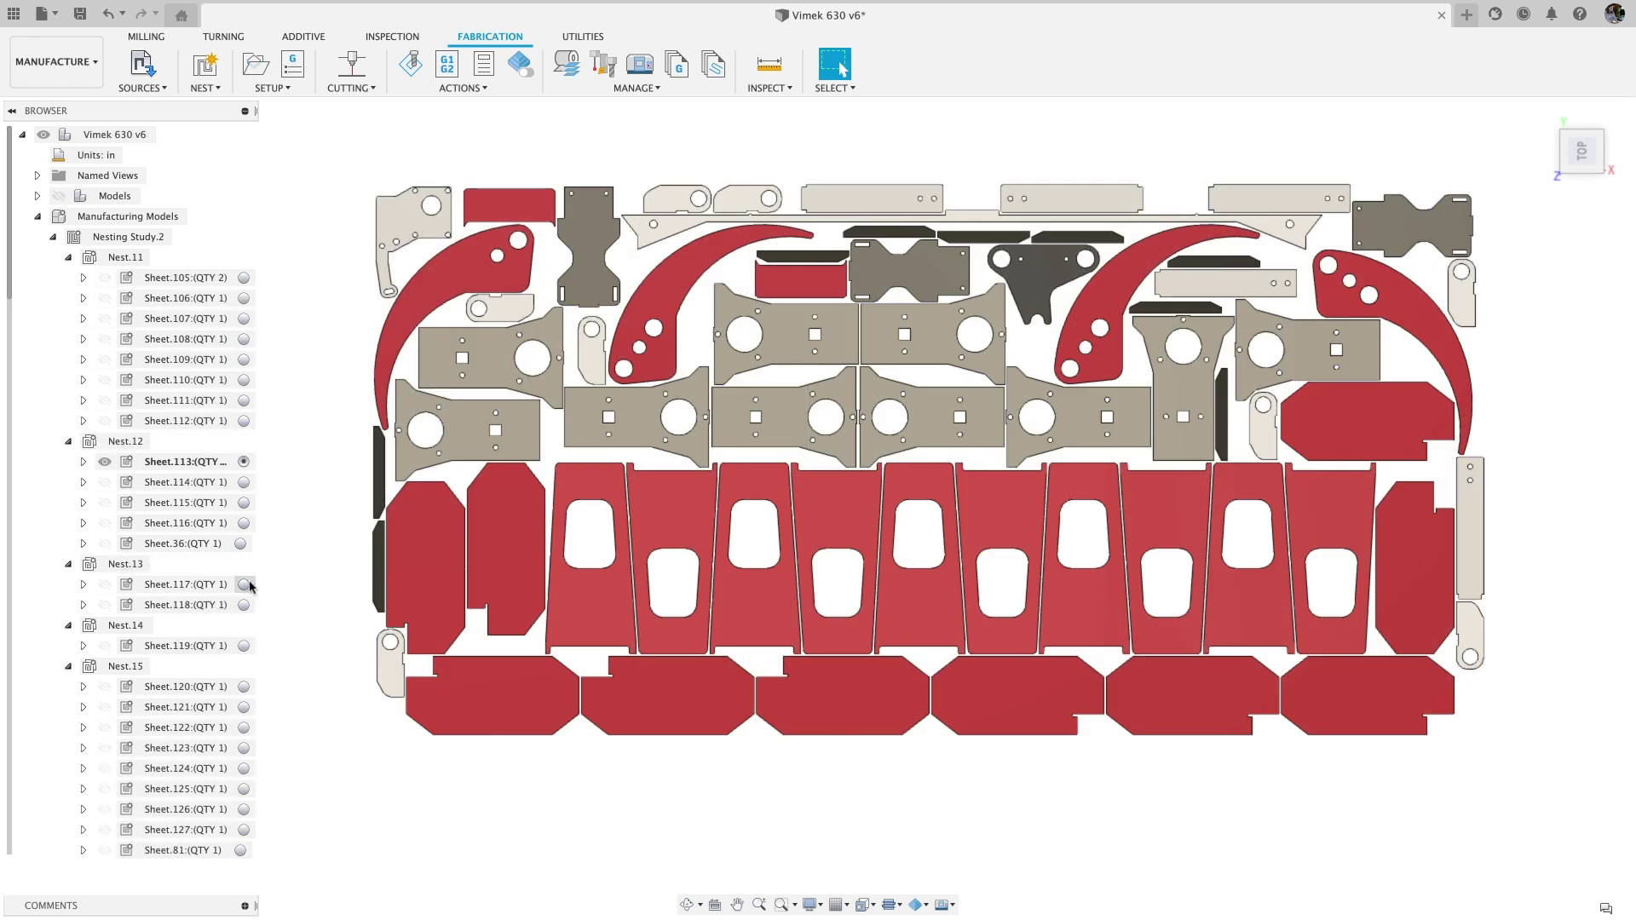
left_click(244, 687)
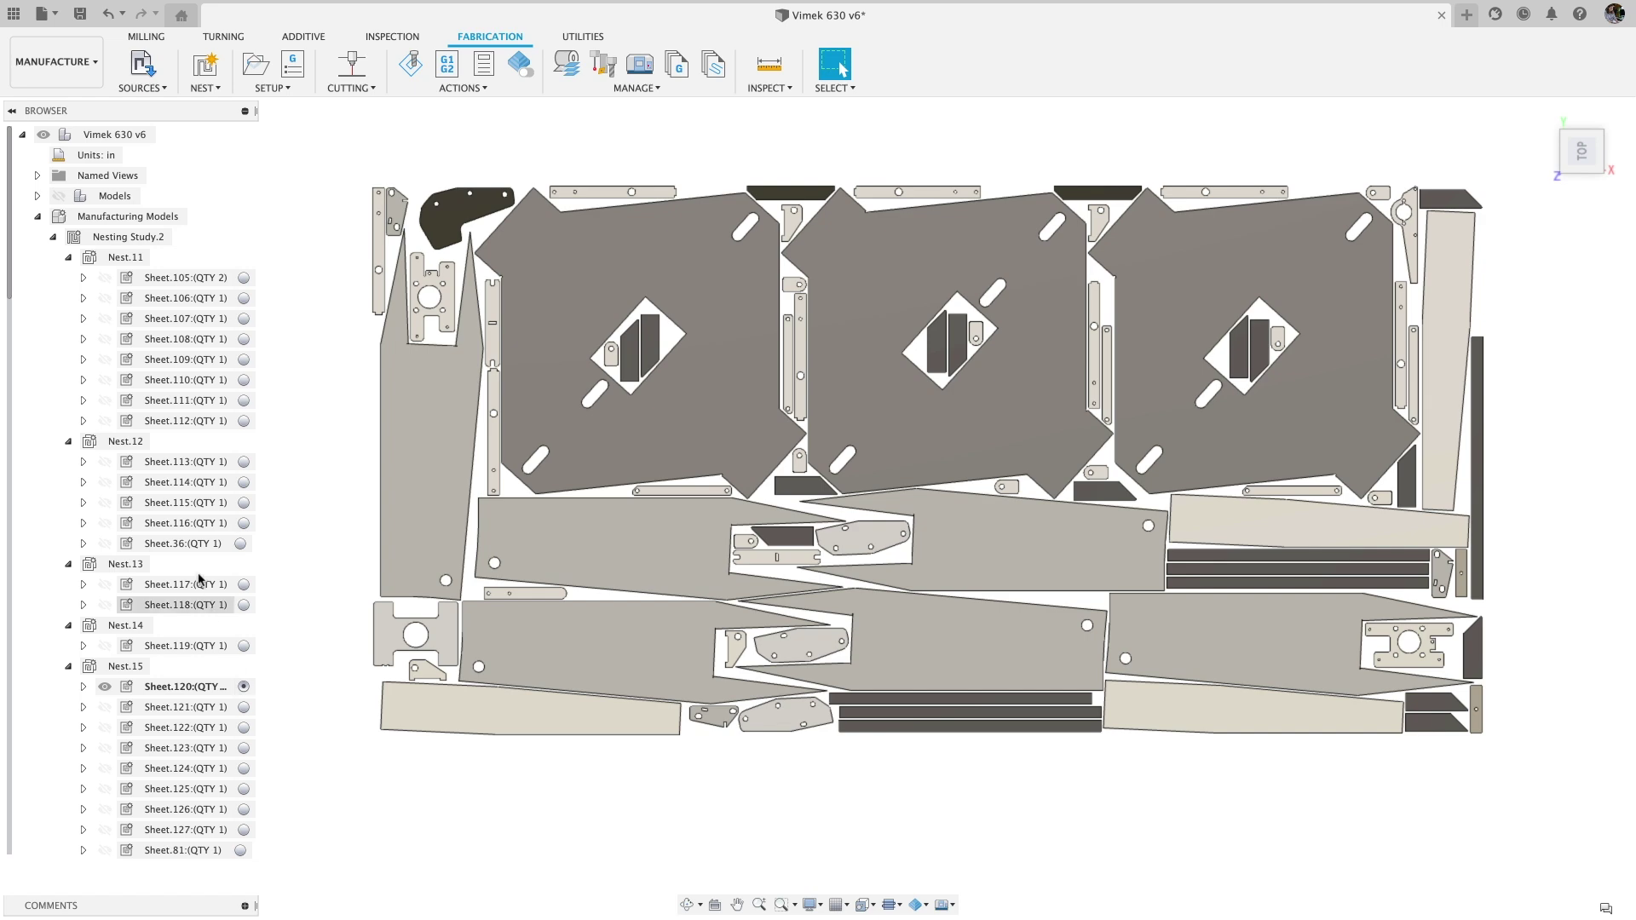
Select Nest.12, Nest.13 and Nest.15 together.
left_click(128, 442)
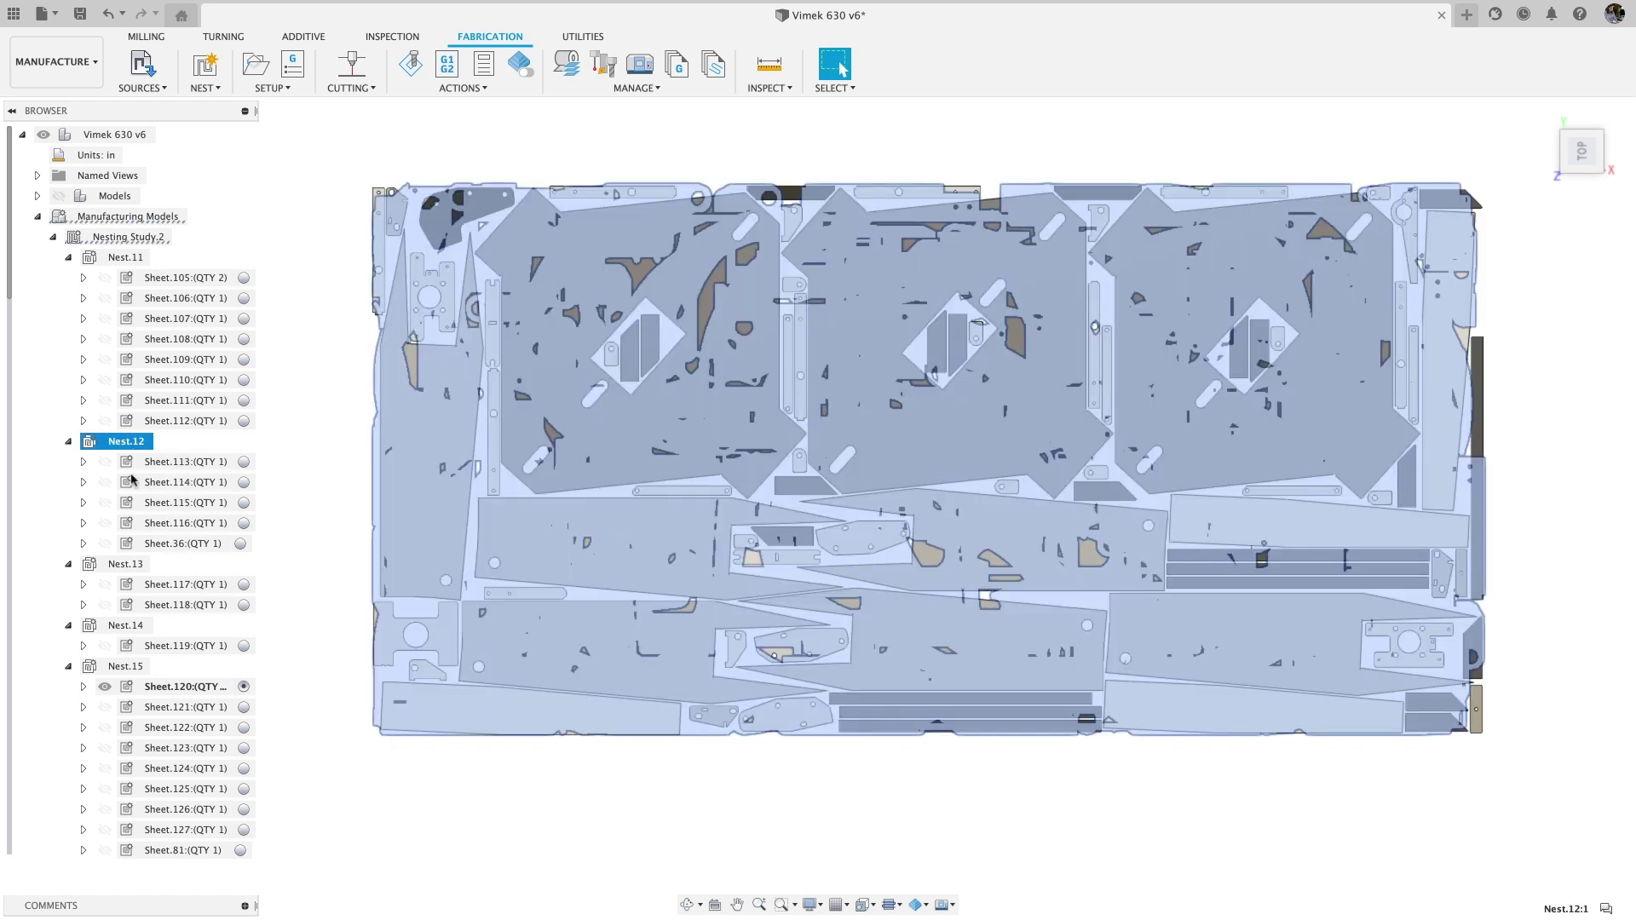
left_click(119, 566, "ctrl")
left_click(126, 666, "ctrl")
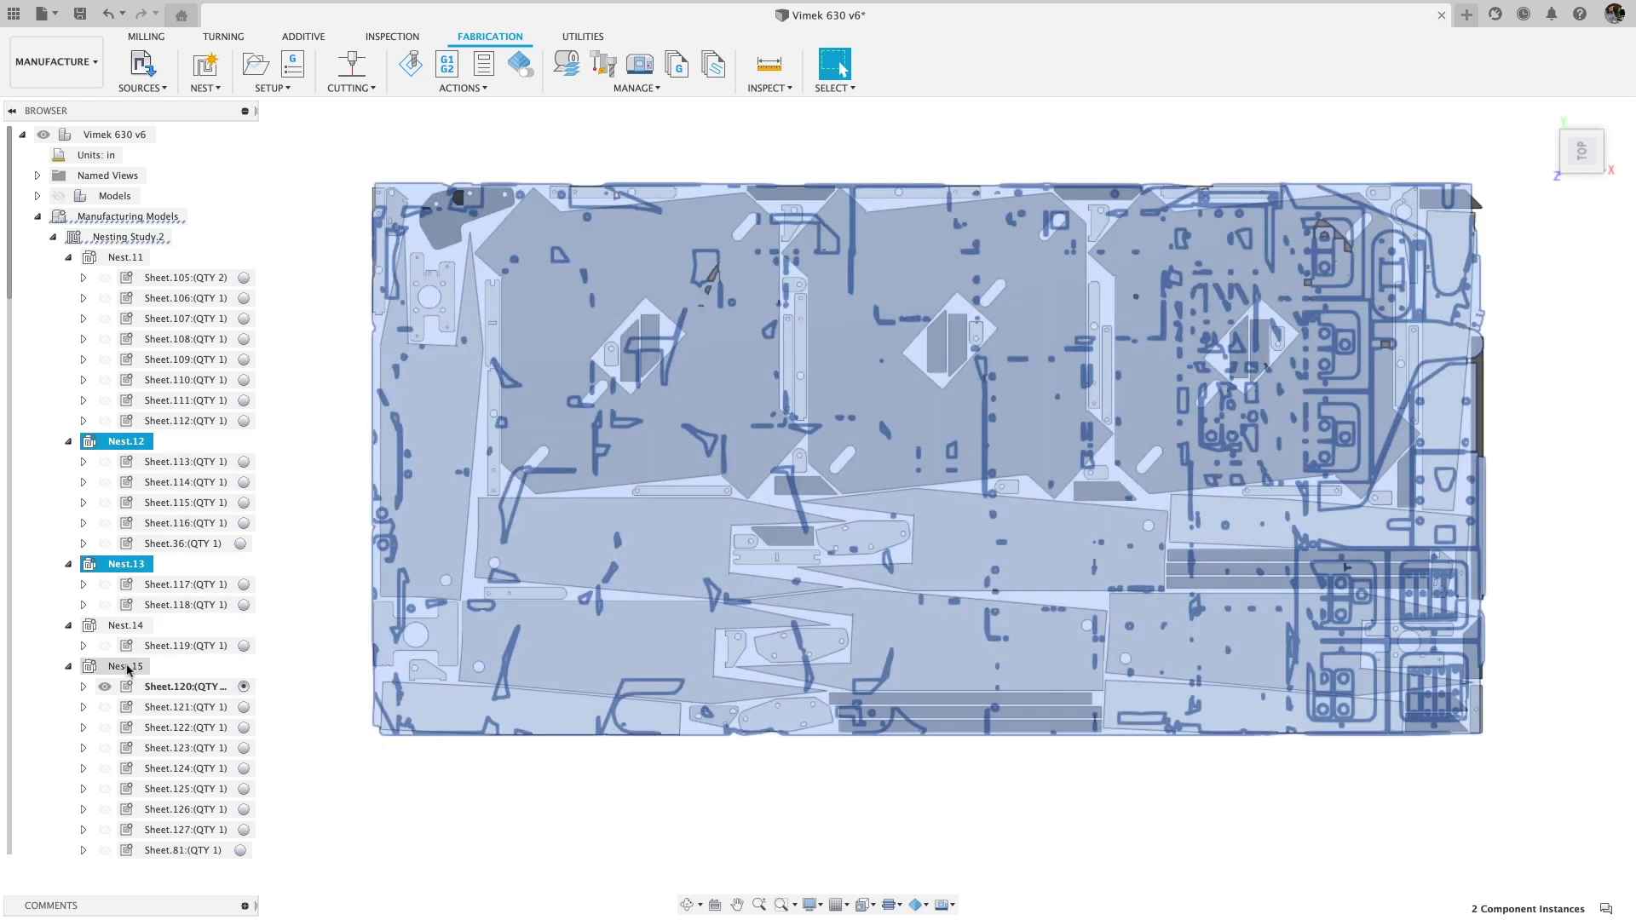
Compare the three nests, hiding Number of Parts, Nesting Time and Total Plate Area statistics.
right_click(125, 666)
left_click(164, 700)
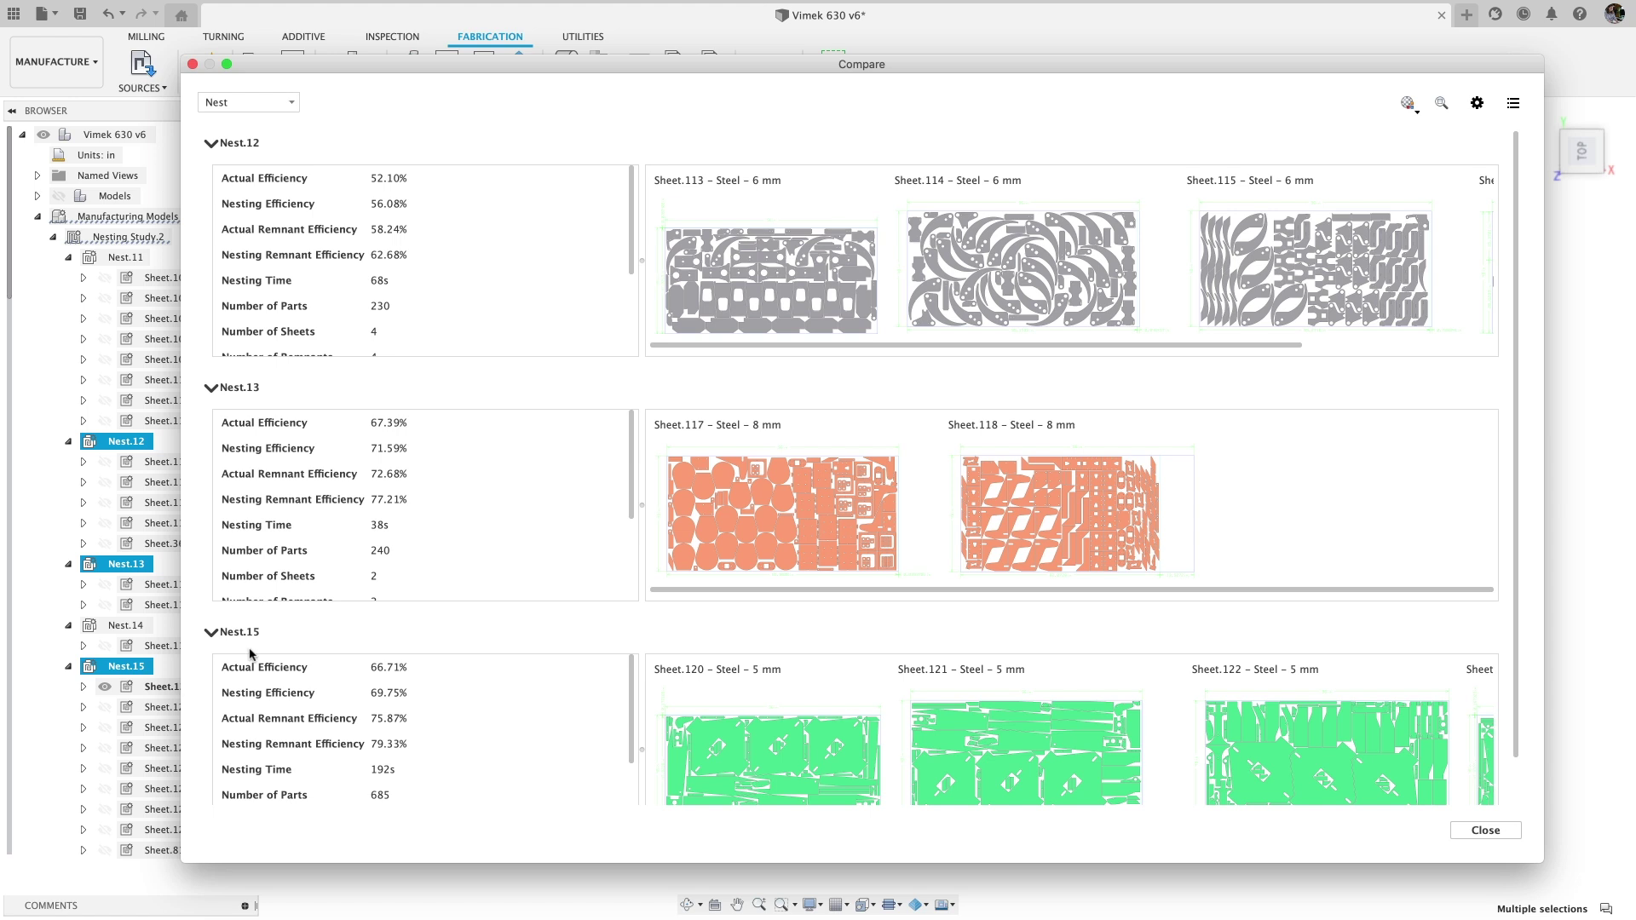
left_click(1474, 103)
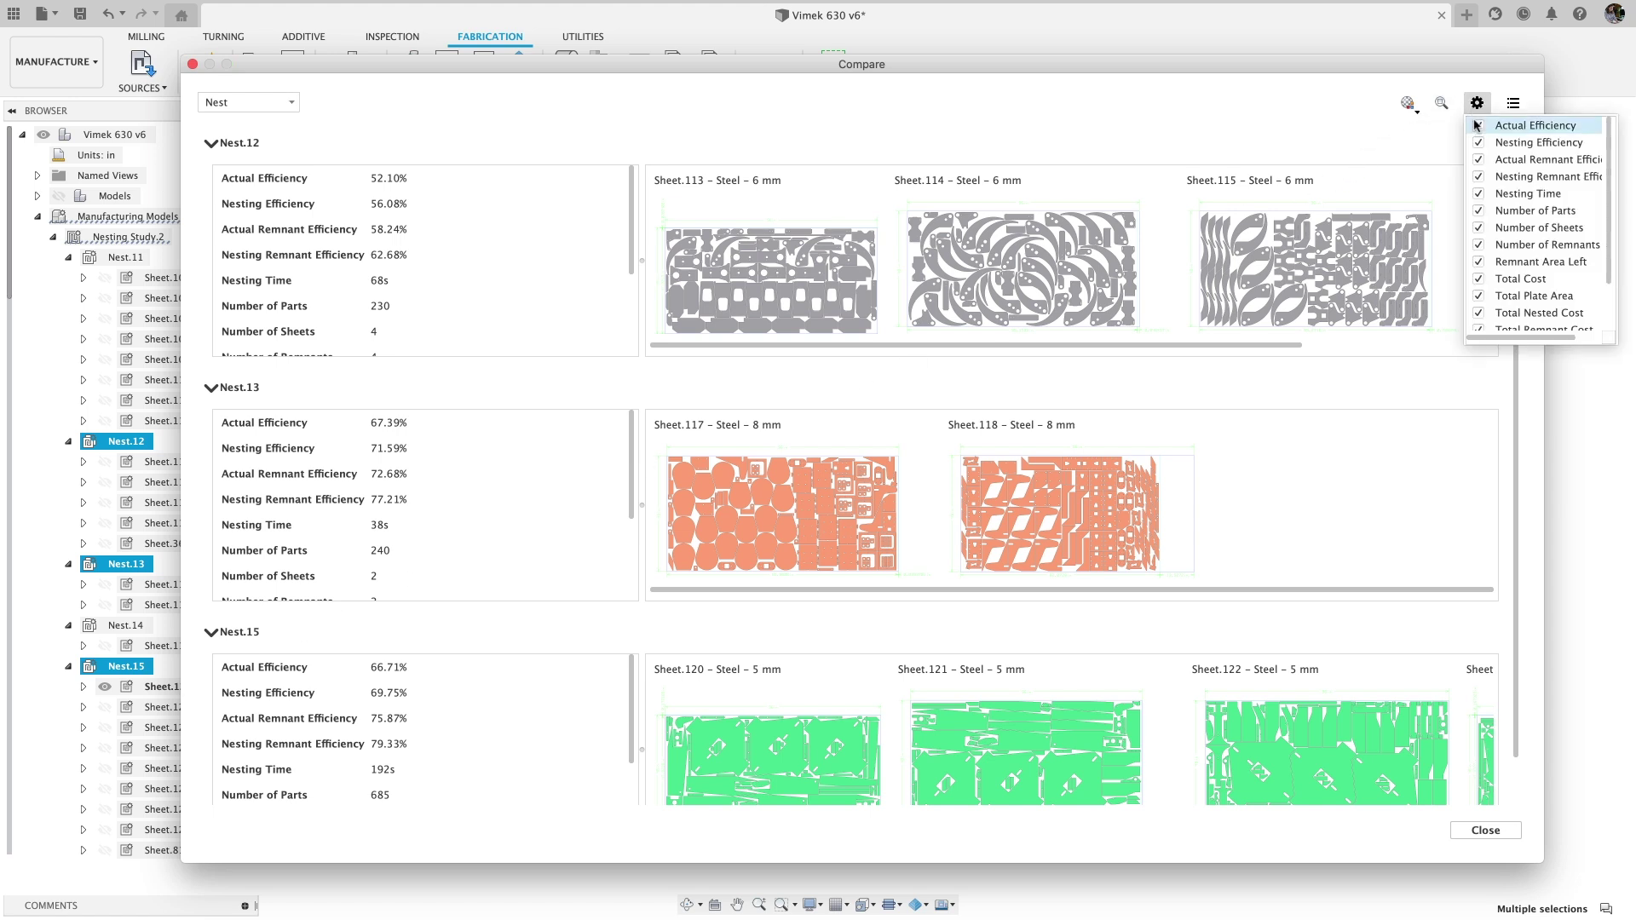
scroll(1485, 248, "down", 1)
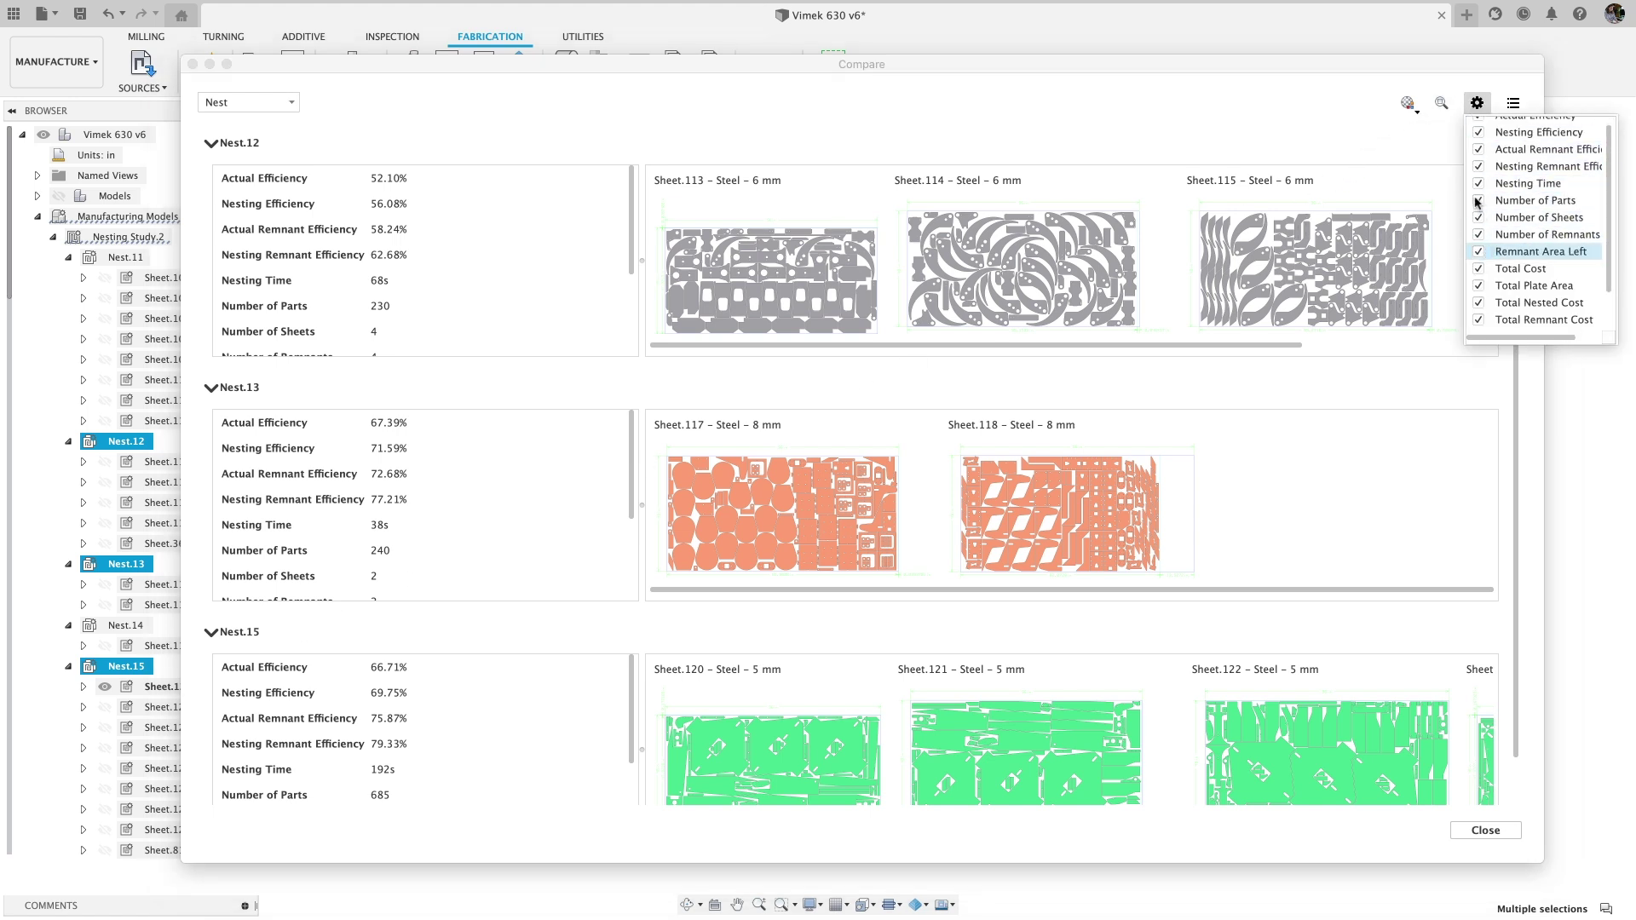
left_click(1478, 200)
left_click(1479, 183)
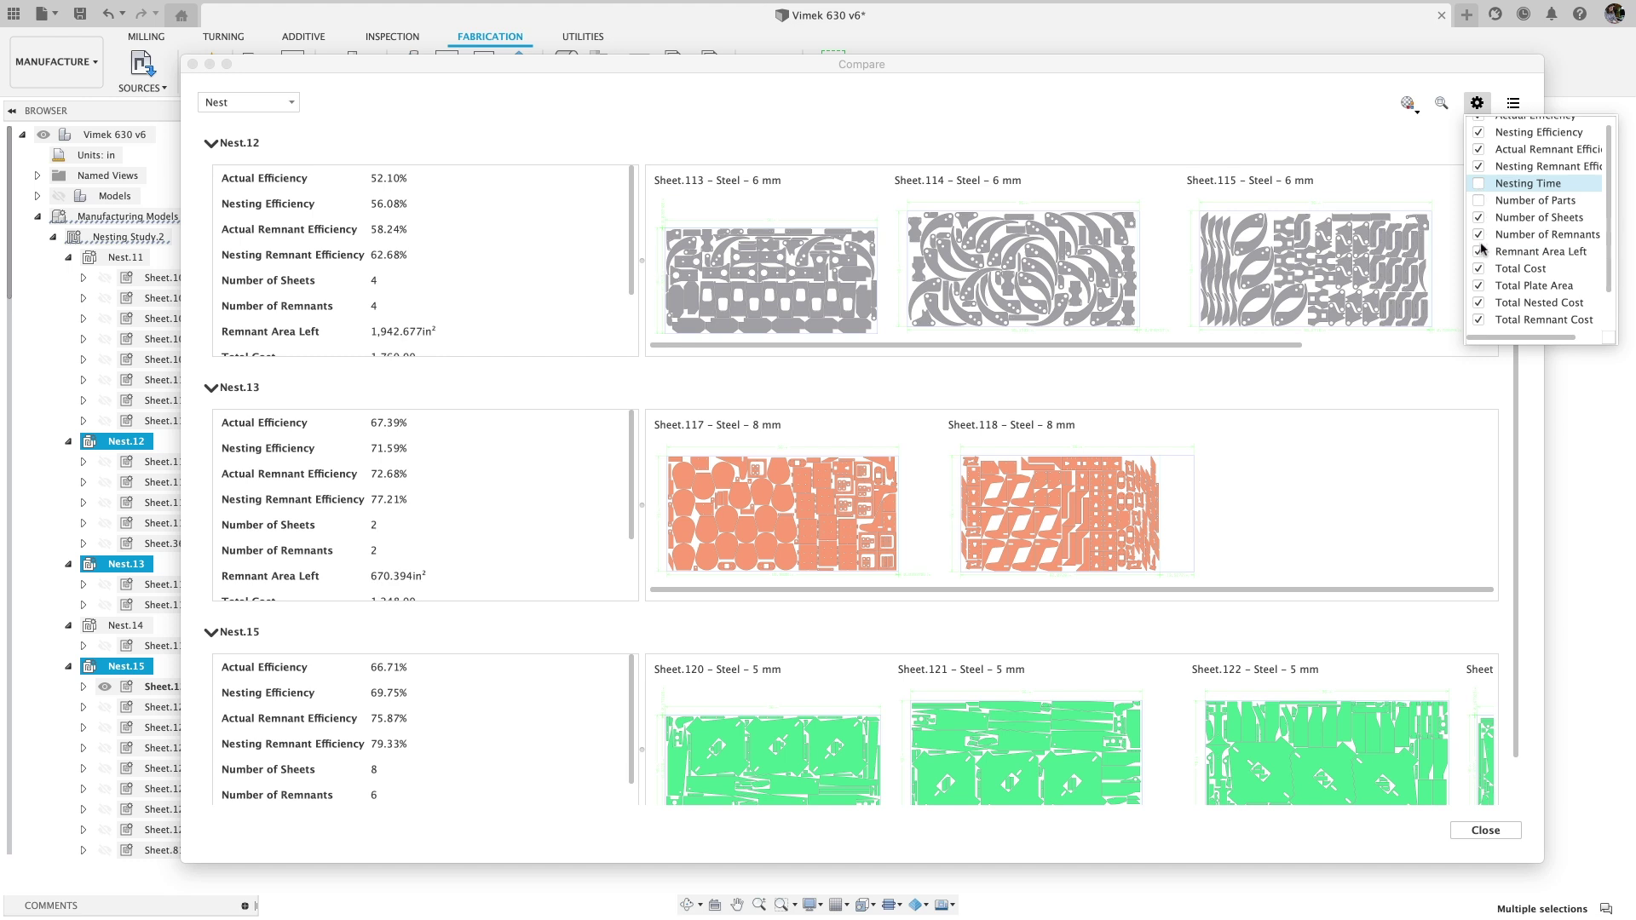
left_click(1479, 287)
Colour the compared sheet previews by nested orientation.
left_click(1477, 104)
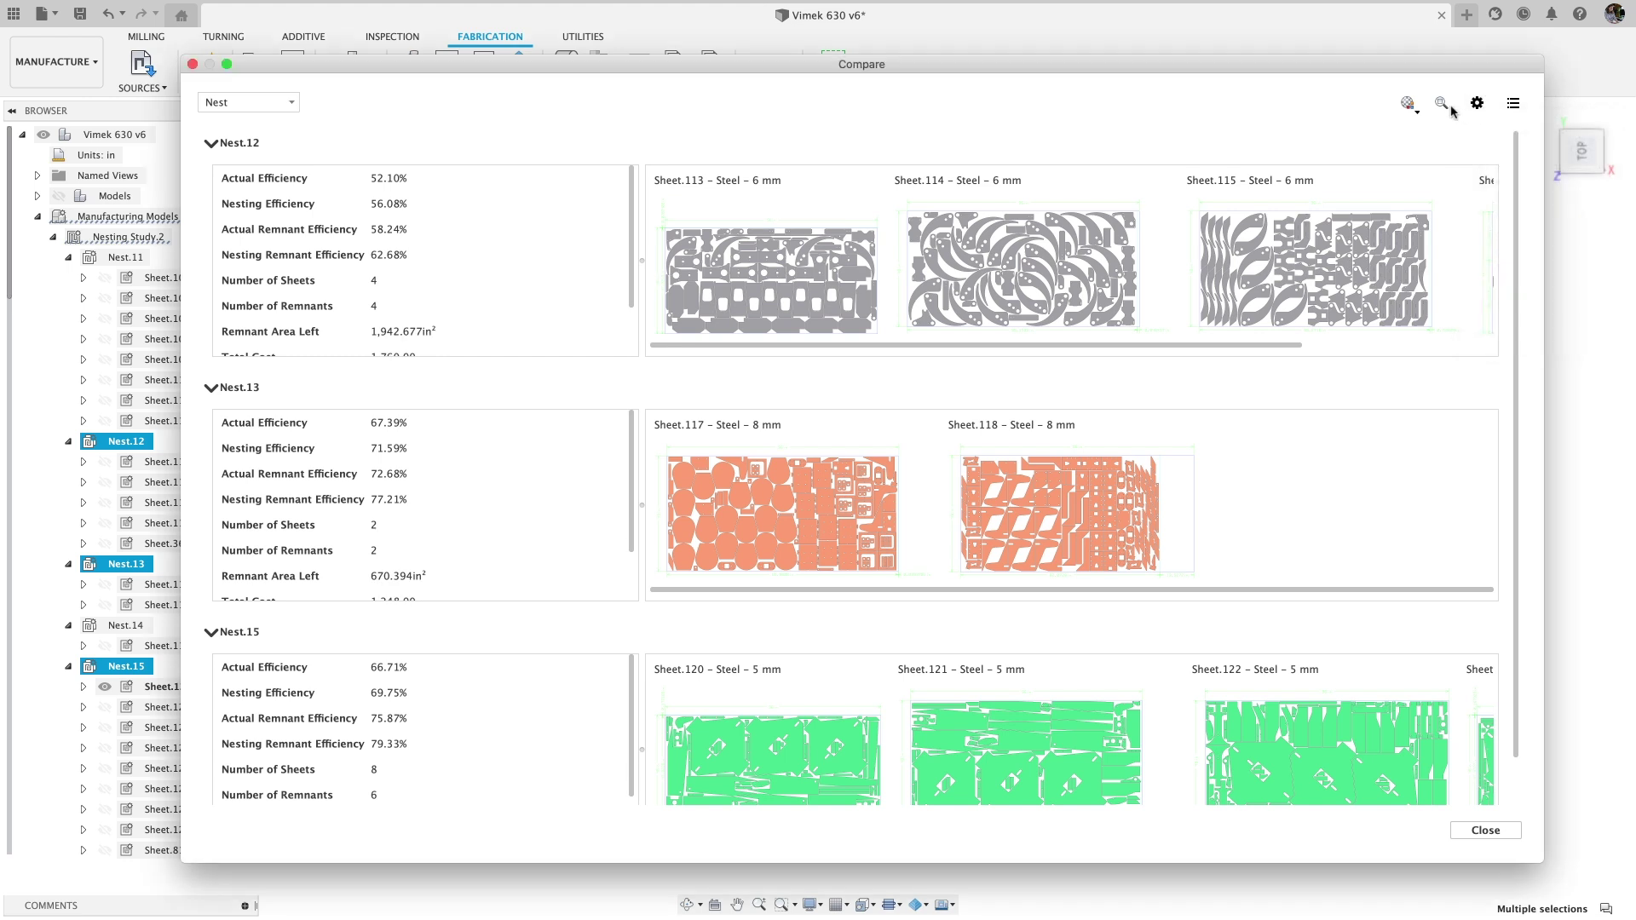
left_click(1408, 103)
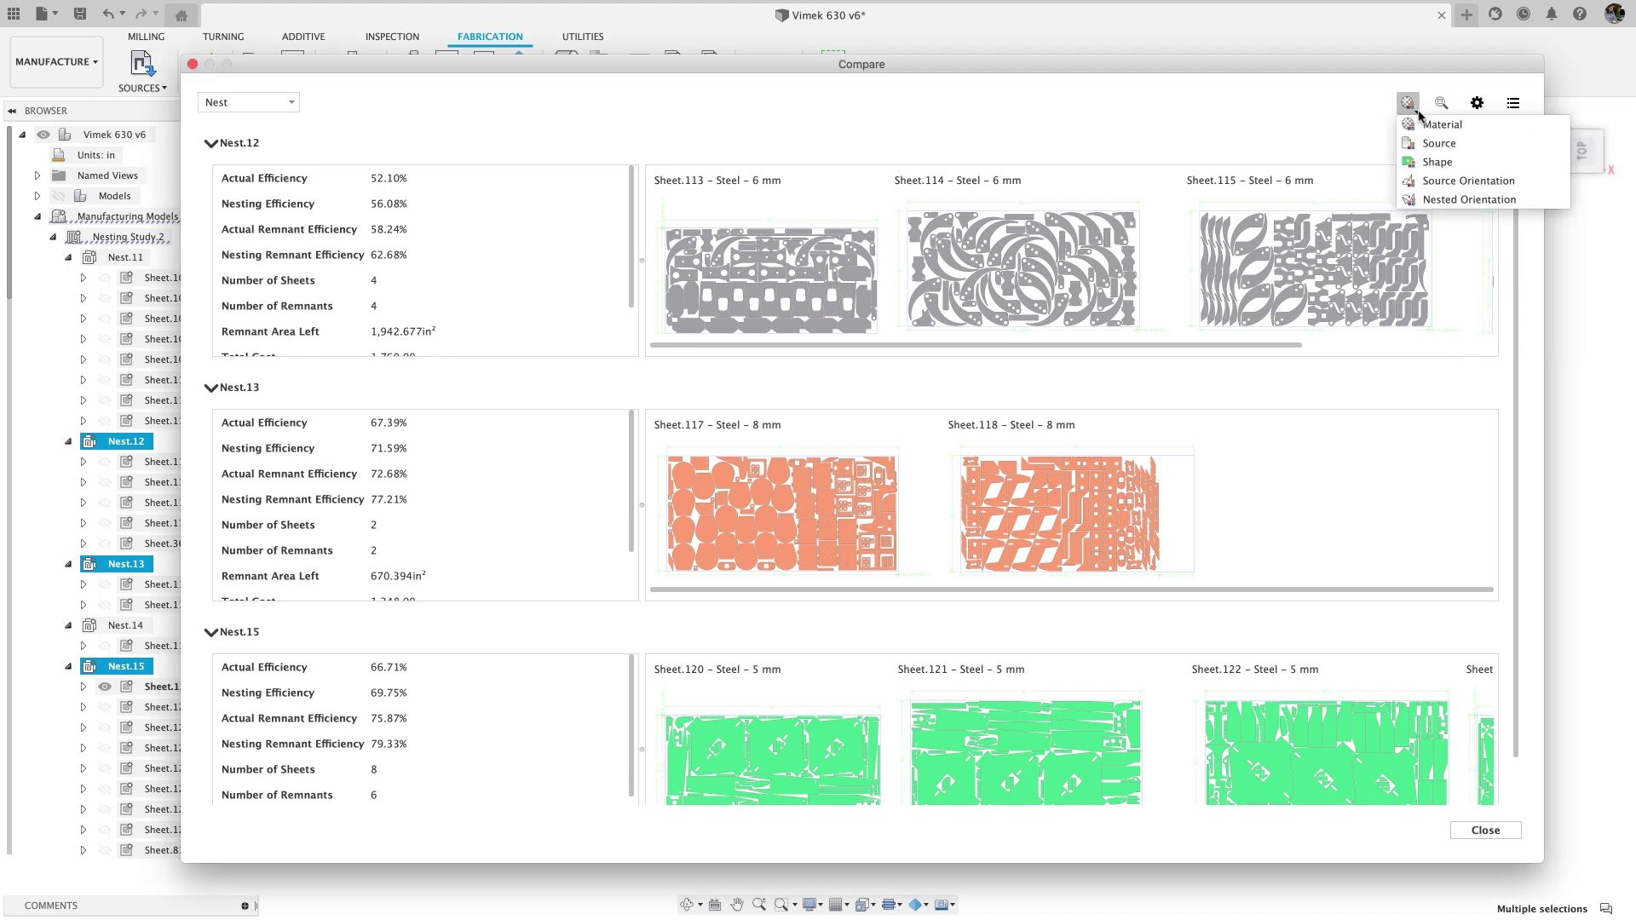
left_click(1434, 201)
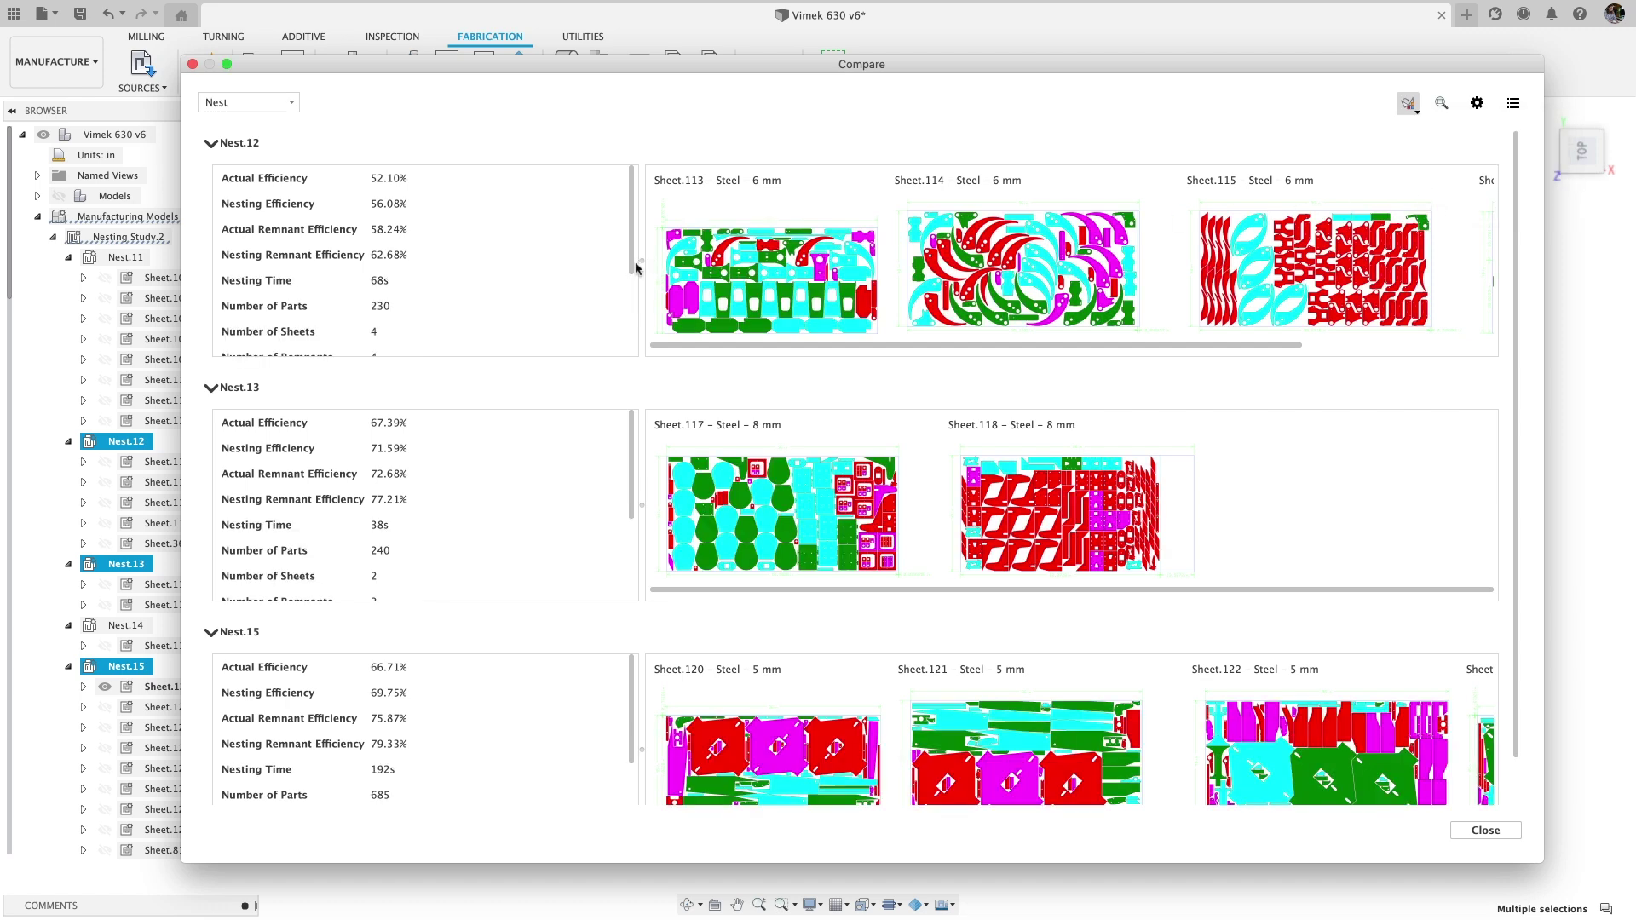
left_click_drag(632, 271, 634, 345)
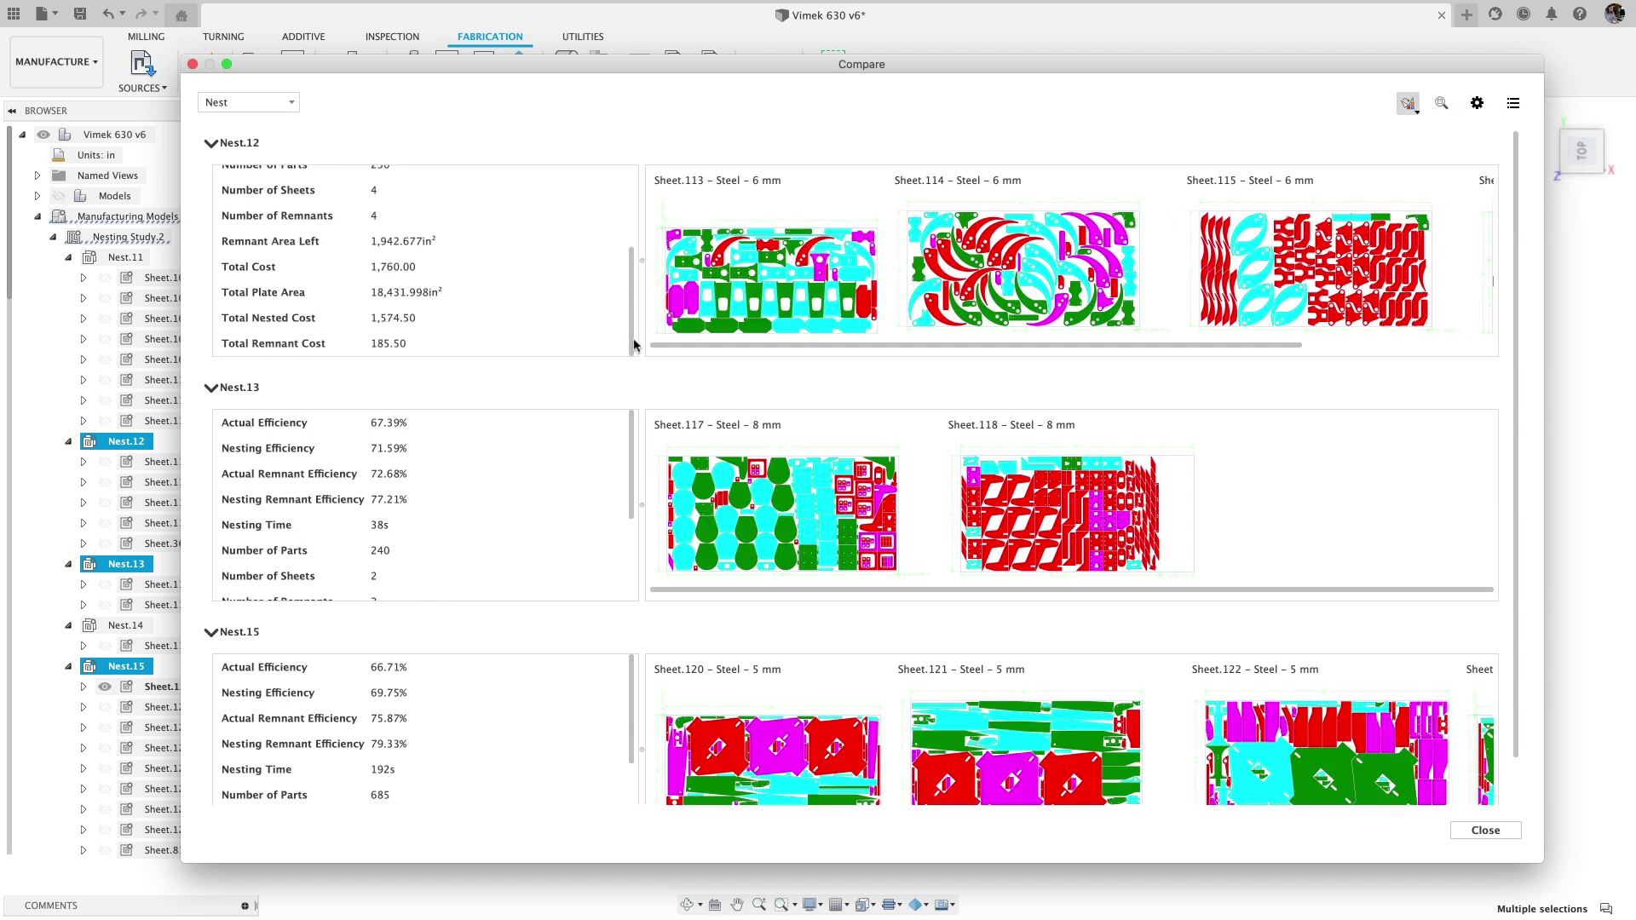
Switch to table view comparing individual sheets, then close the comparison.
left_click(1513, 103)
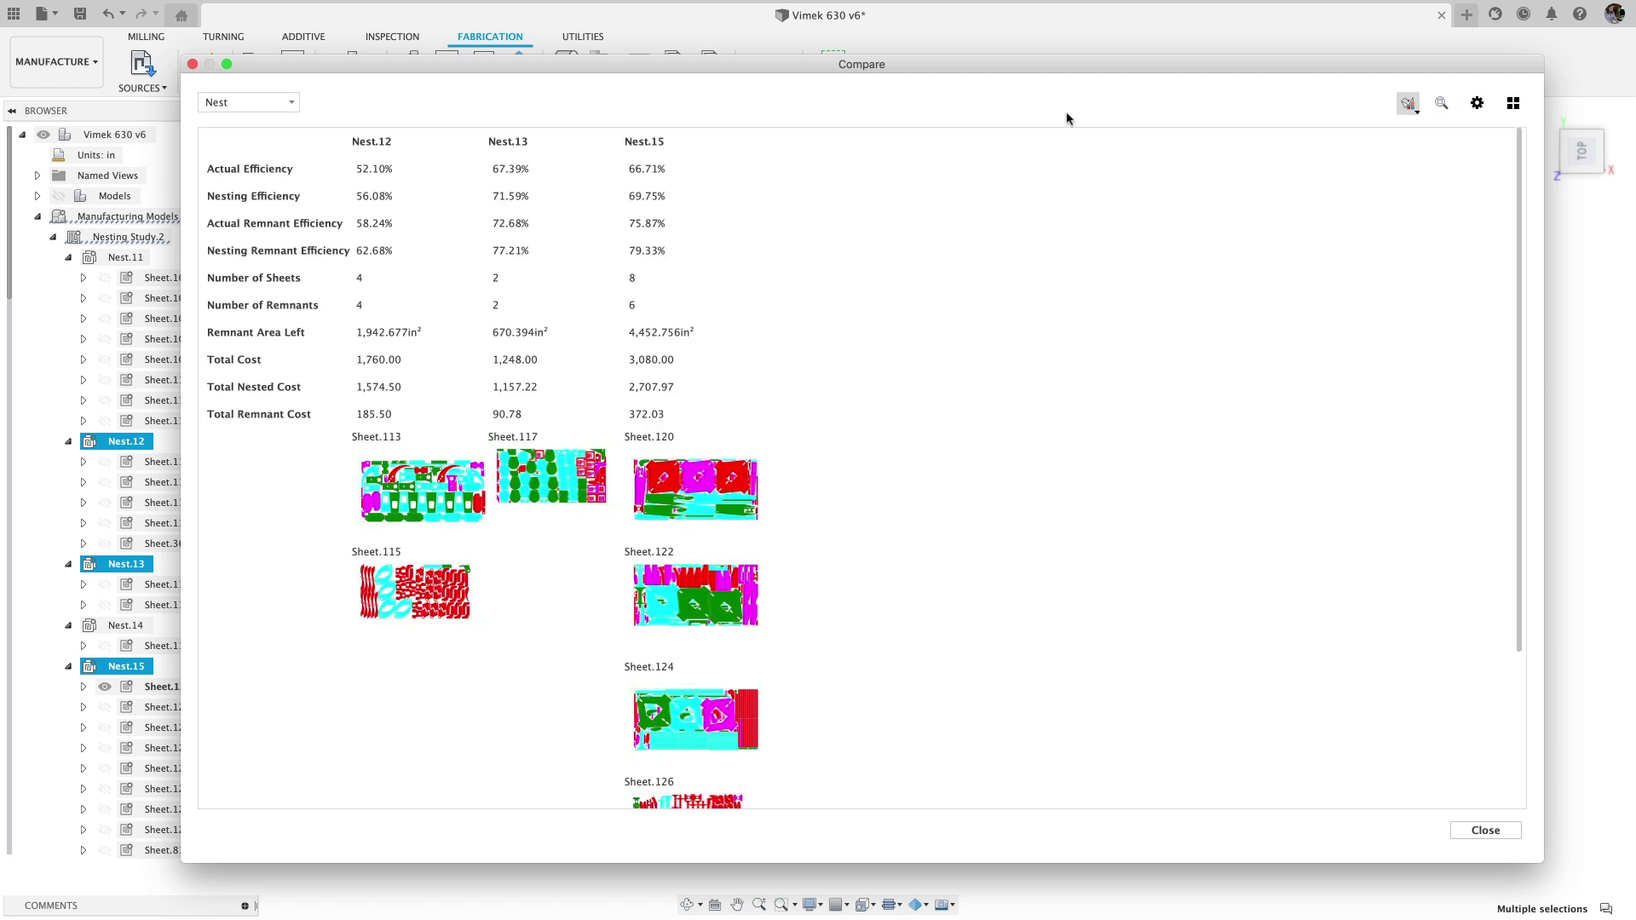
left_click(247, 102)
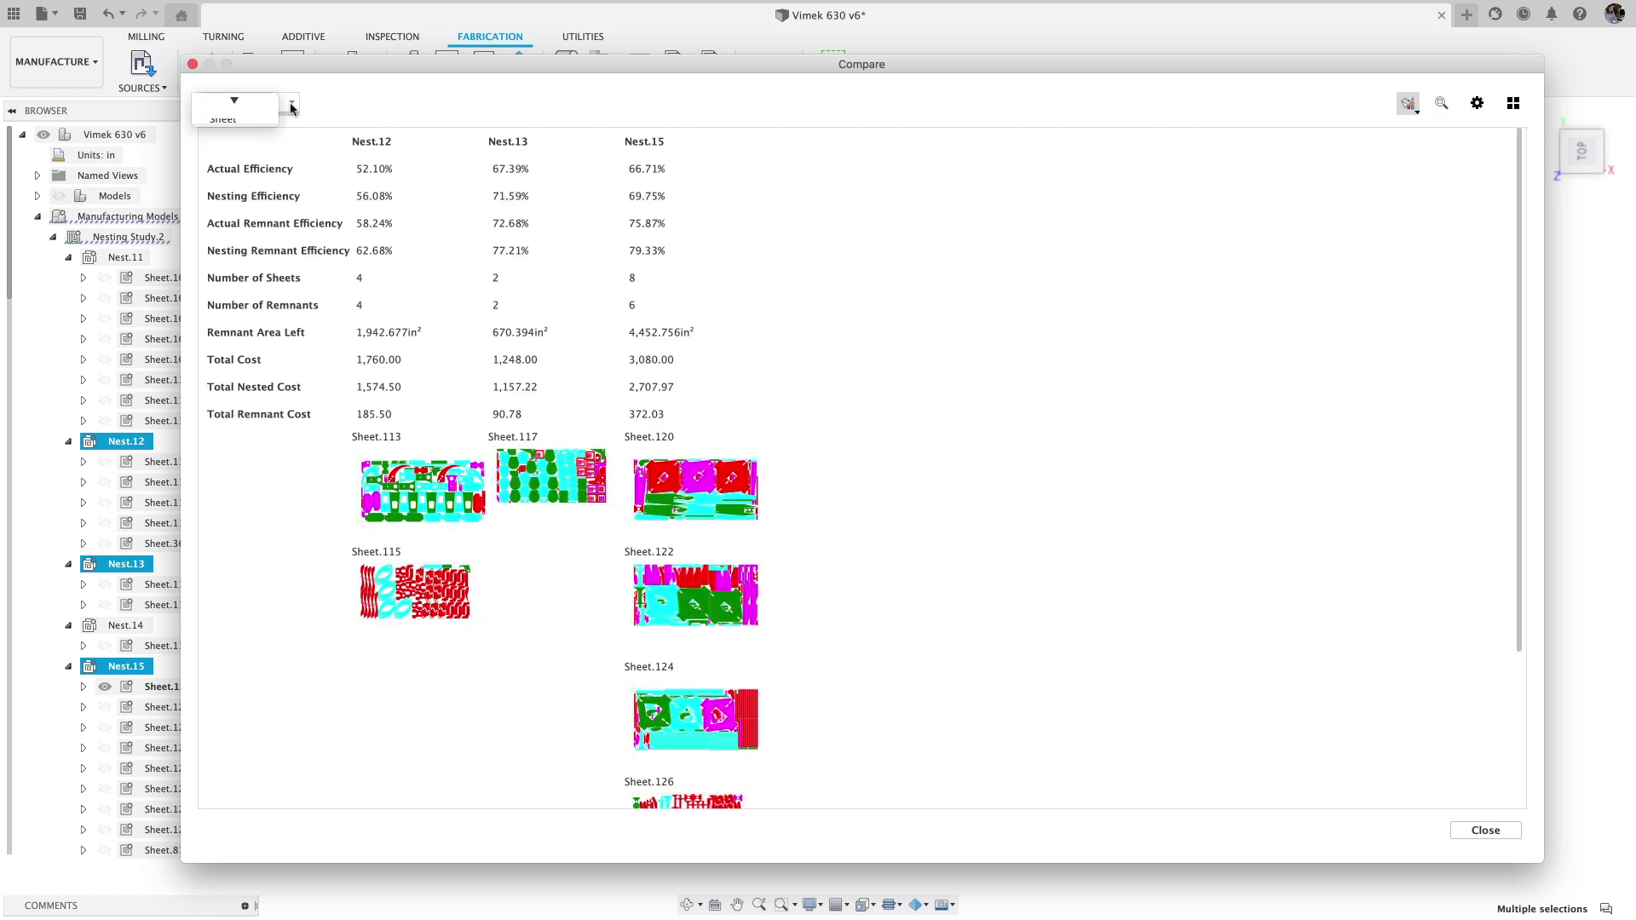
left_click(229, 128)
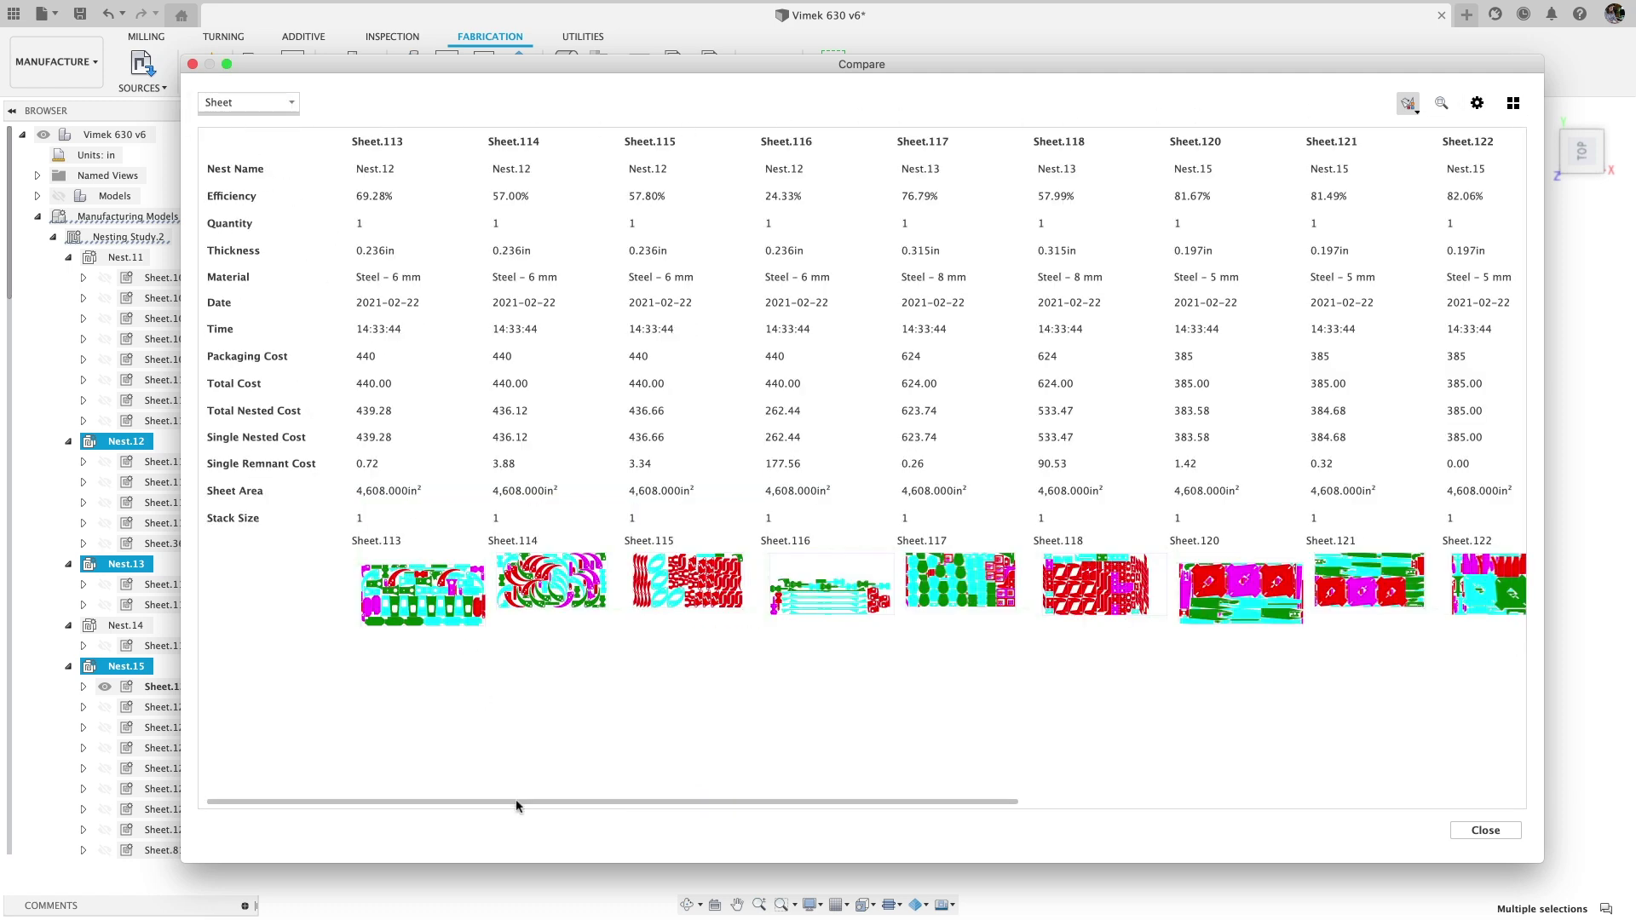
left_click_drag(516, 806, 993, 789)
left_click(1484, 830)
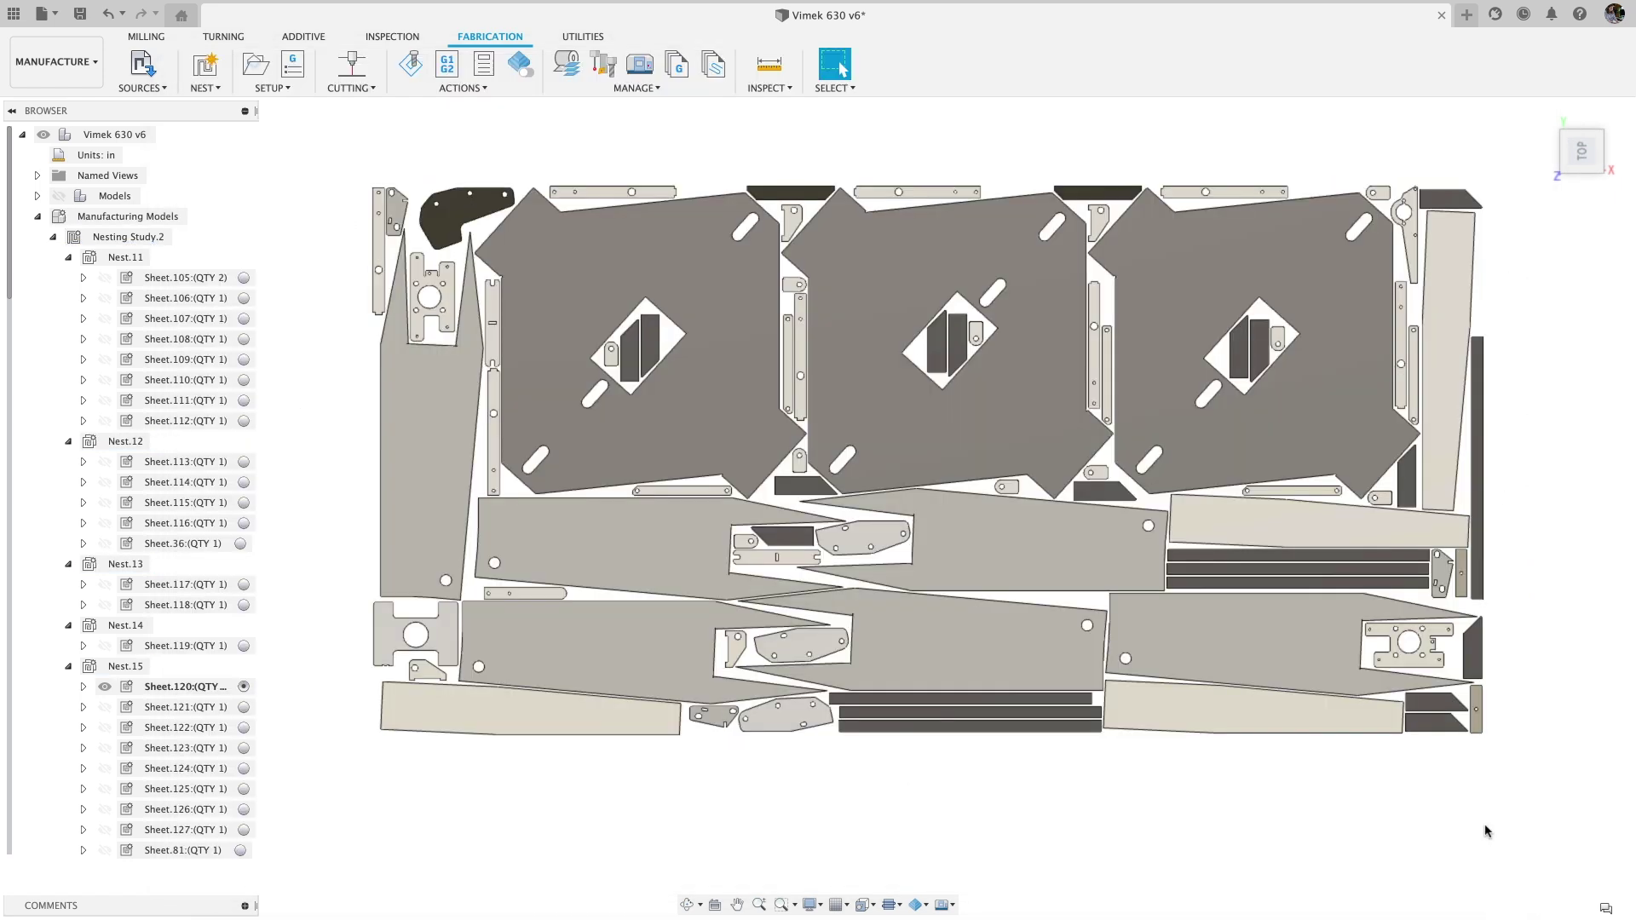
Open Nest.15's HTML report and collapse its sheet properties and part summary sections.
right_click(141, 667)
left_click(263, 736)
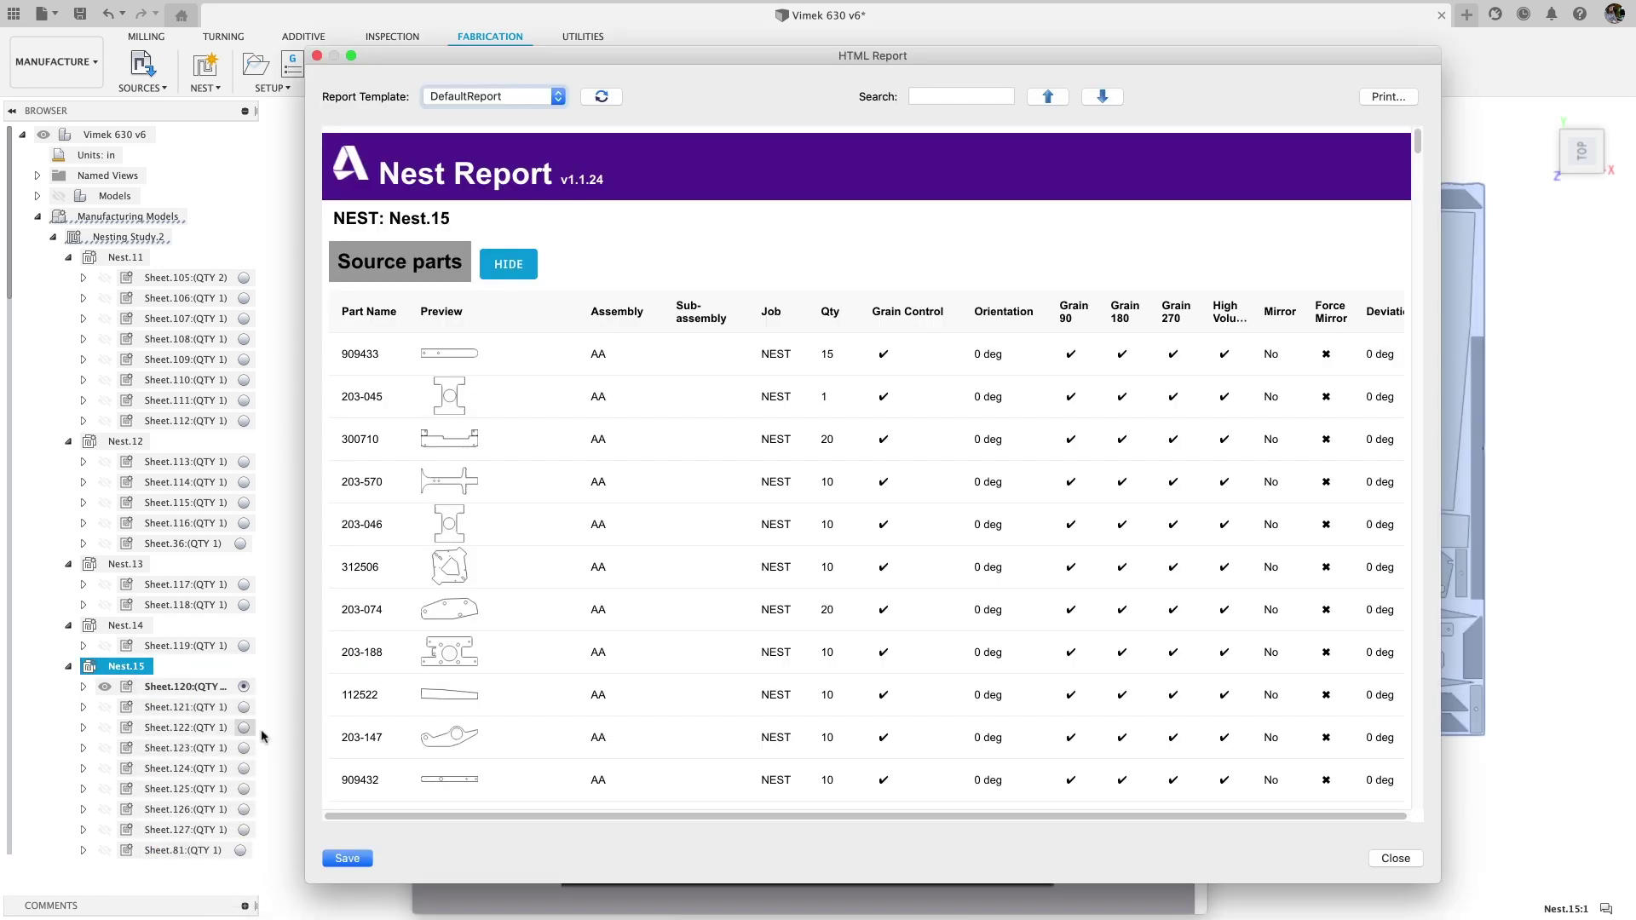
left_click_drag(1419, 148, 1417, 257)
left_click(511, 167)
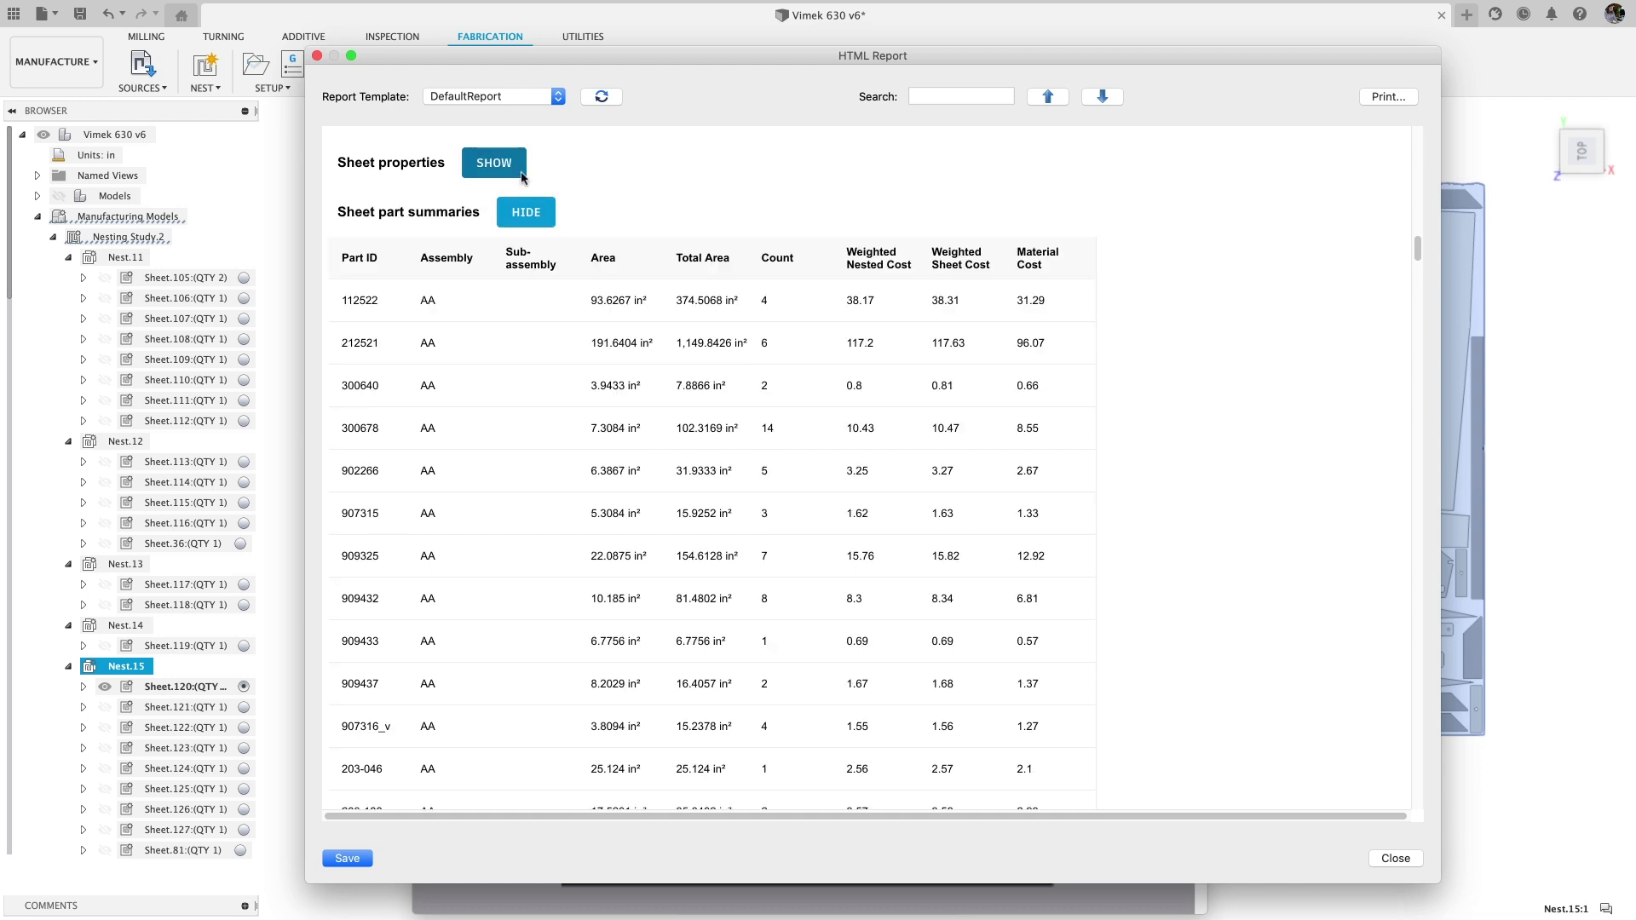
left_click(542, 211)
Switch the report to the FullReport template and page through its print preview.
left_click(557, 96)
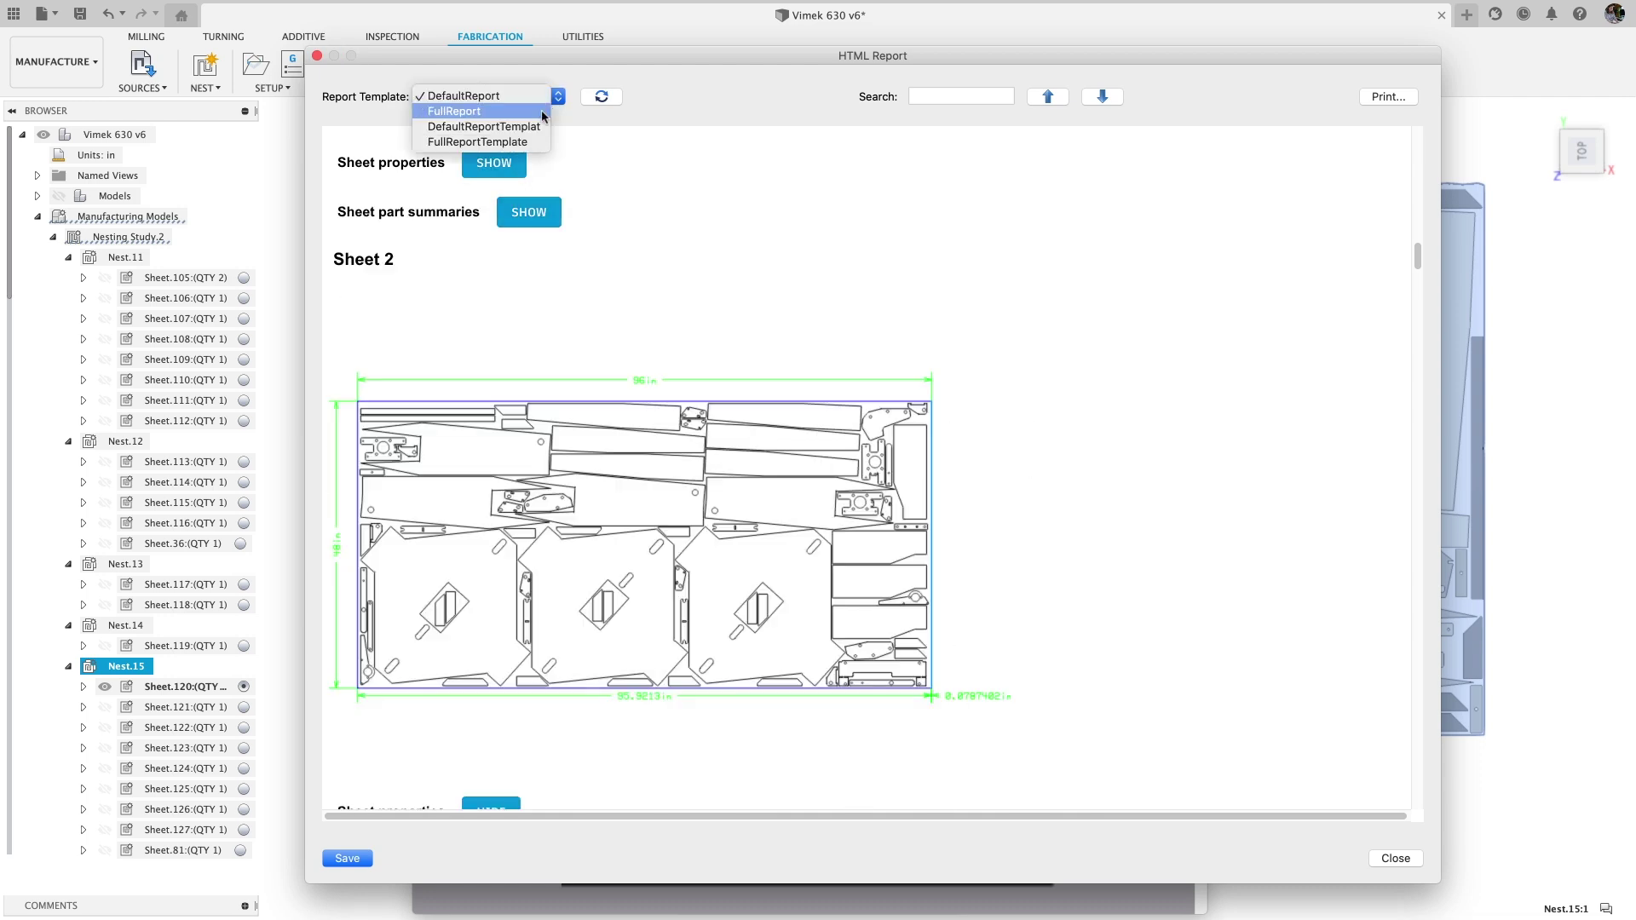
left_click(540, 110)
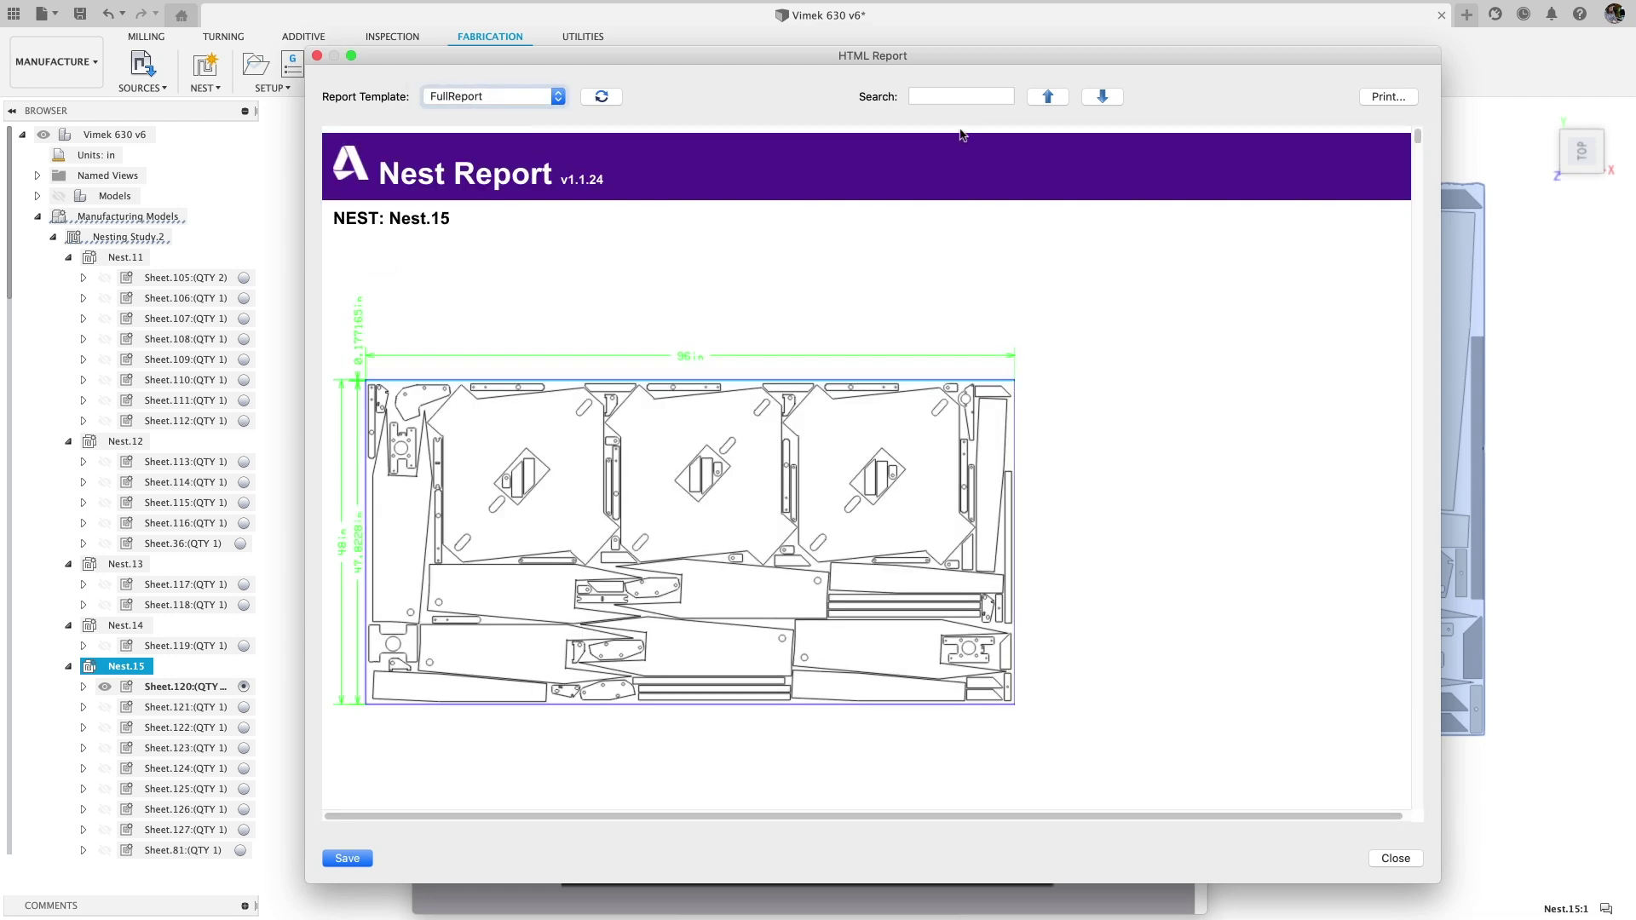
left_click_drag(1411, 136, 1433, 213)
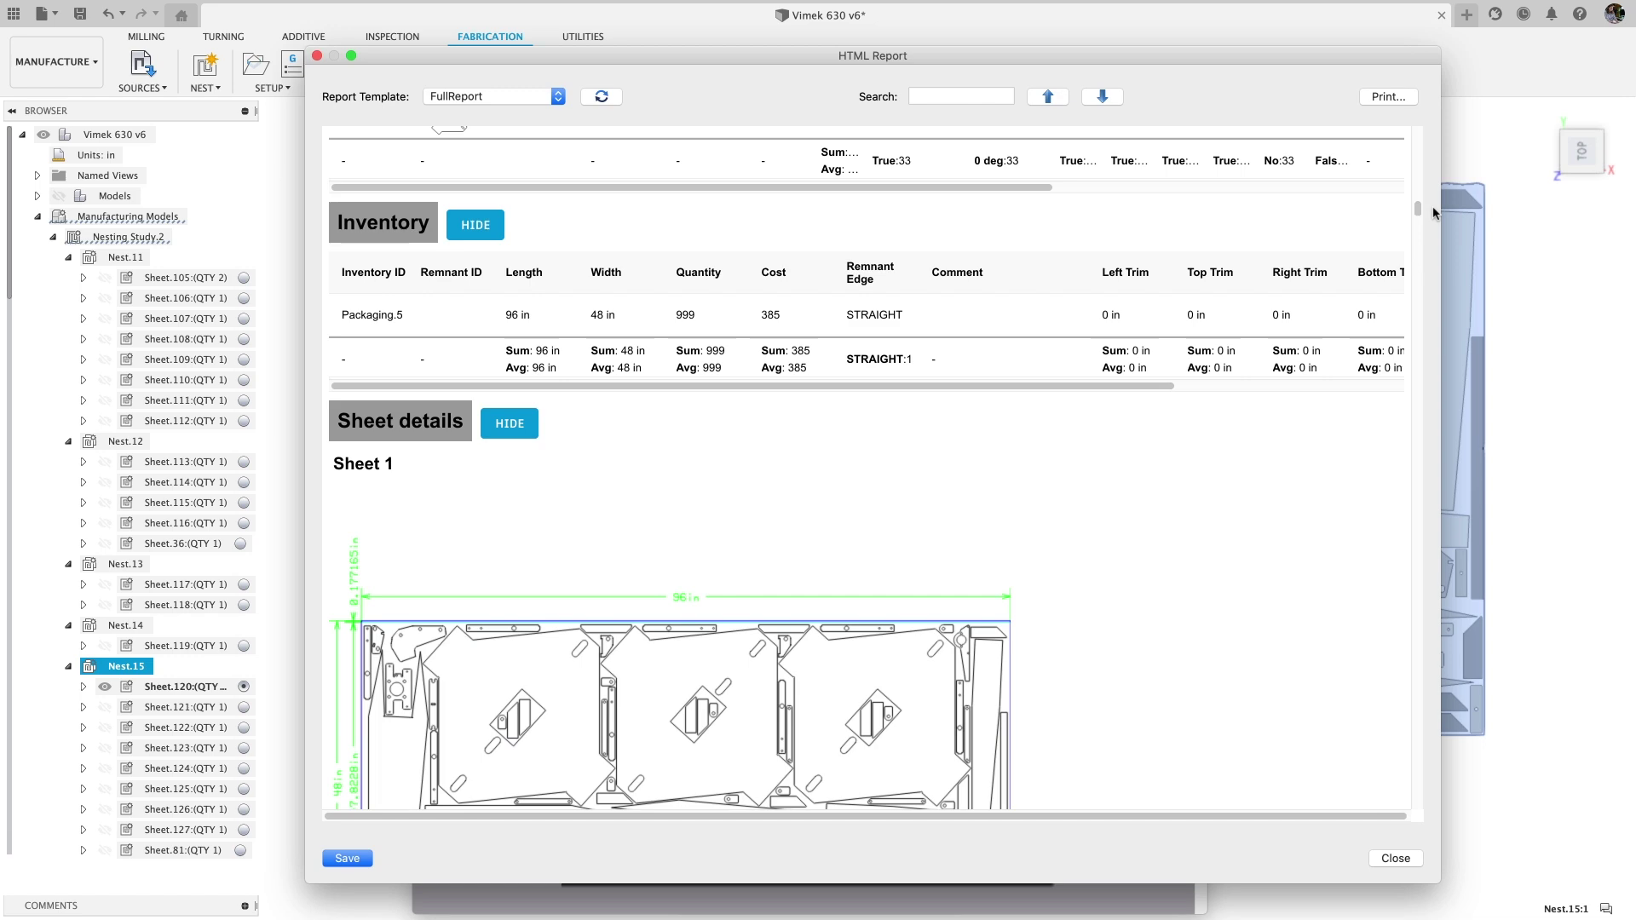
left_click(1386, 97)
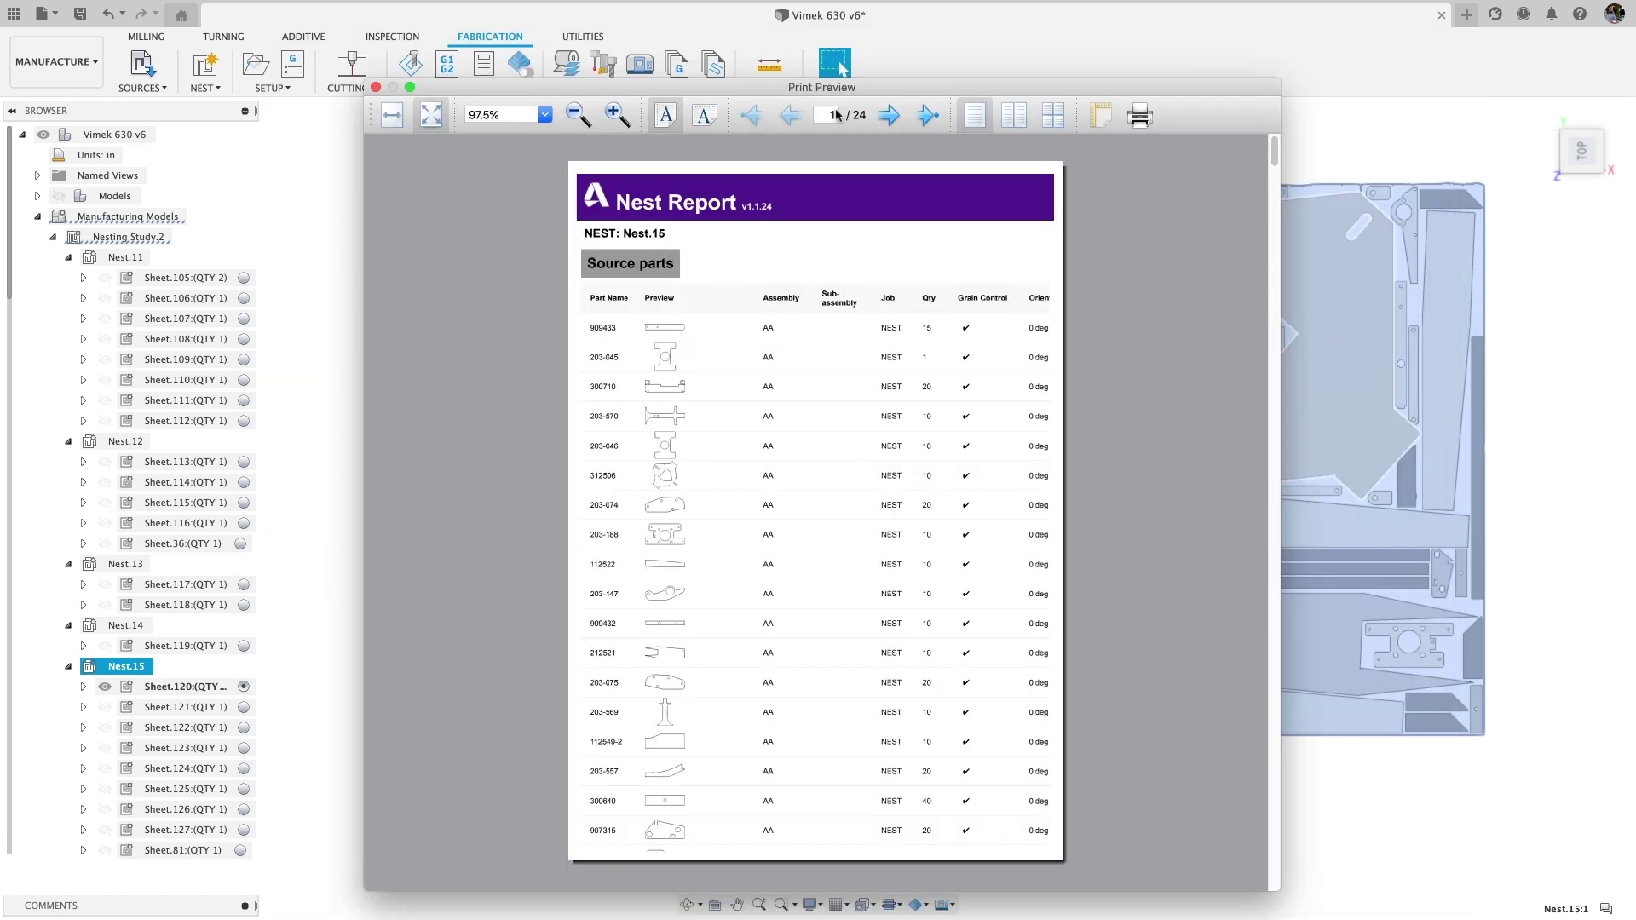
left_click(888, 116)
left_click(887, 116)
left_click(887, 116)
left_click(888, 116)
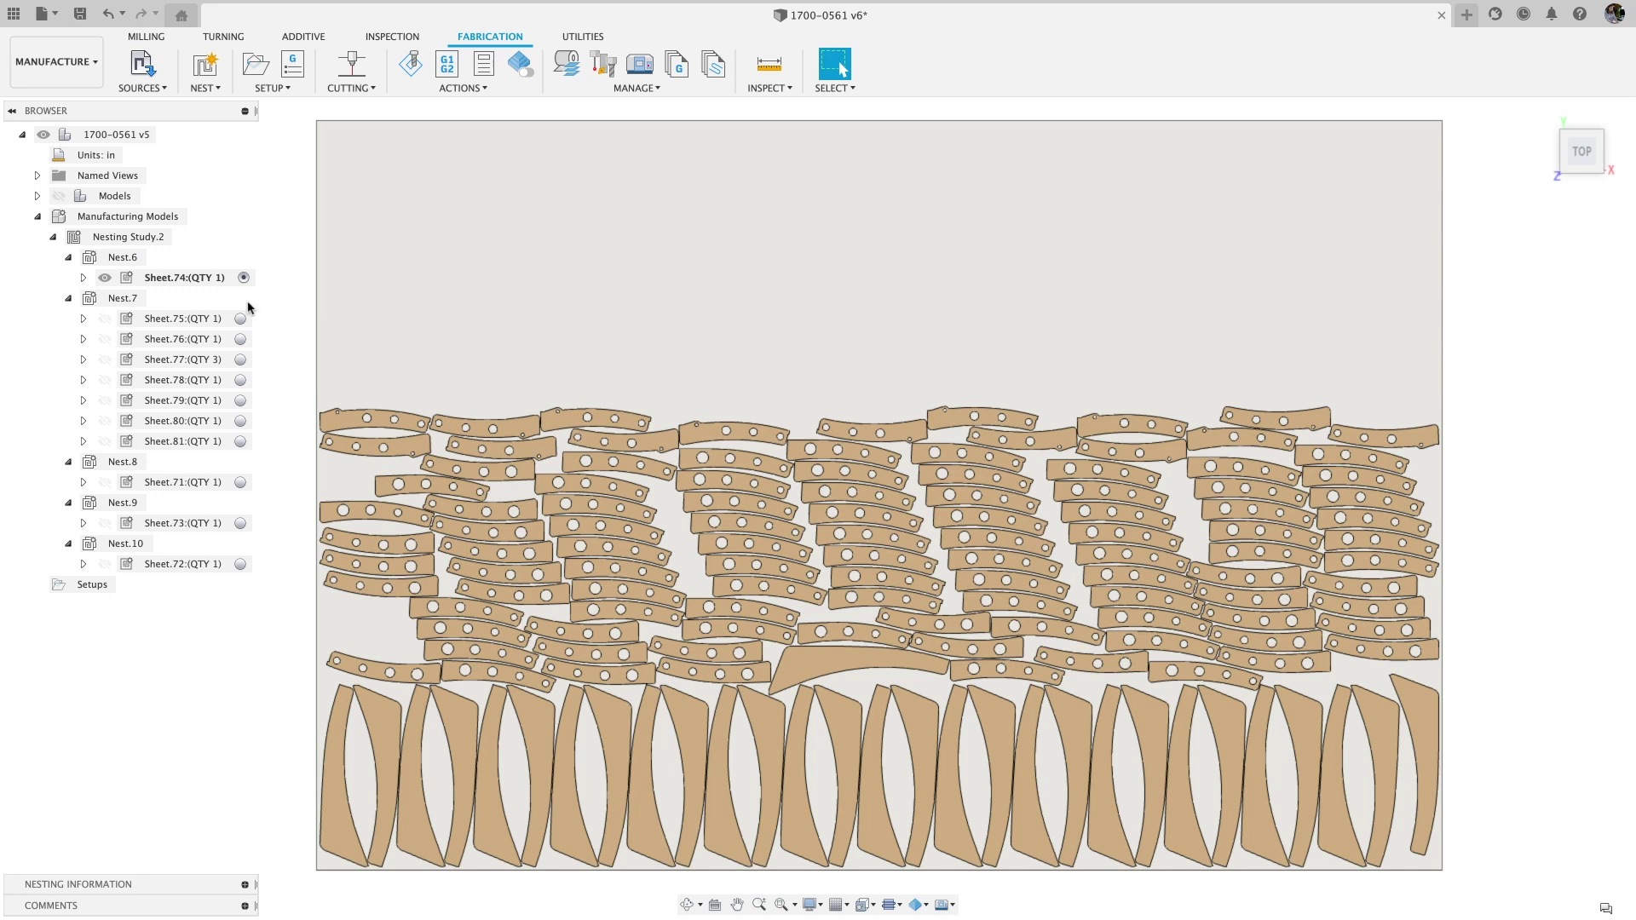
Show Sheet.75 and Sheet.71 layouts, then move to the Design workspace.
left_click(242, 318)
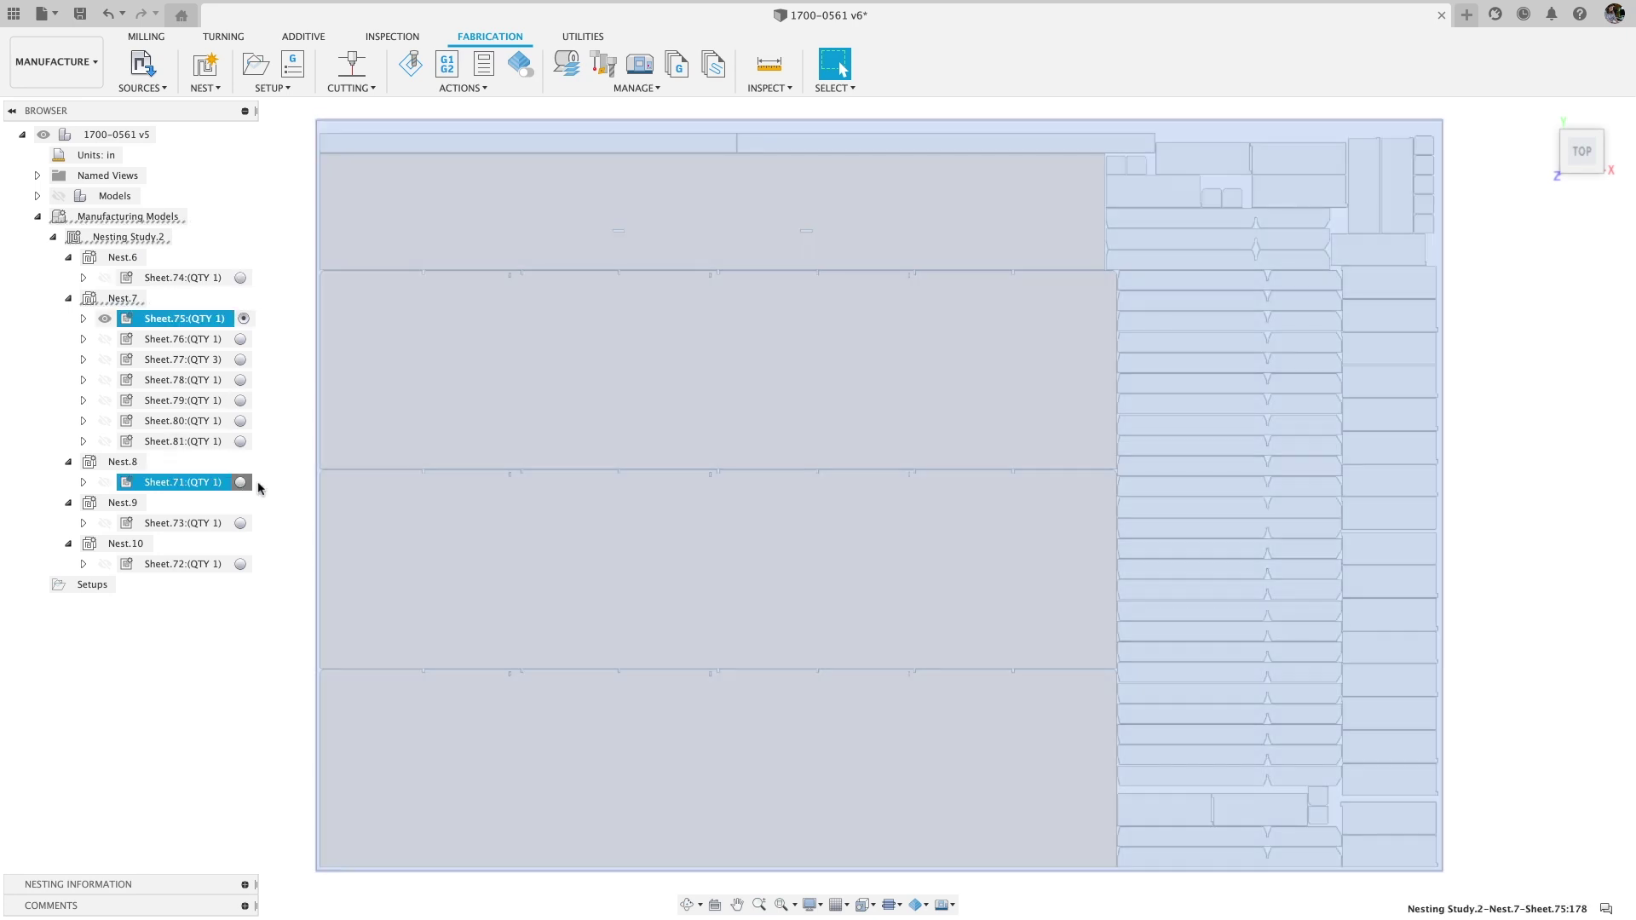
left_click(240, 482)
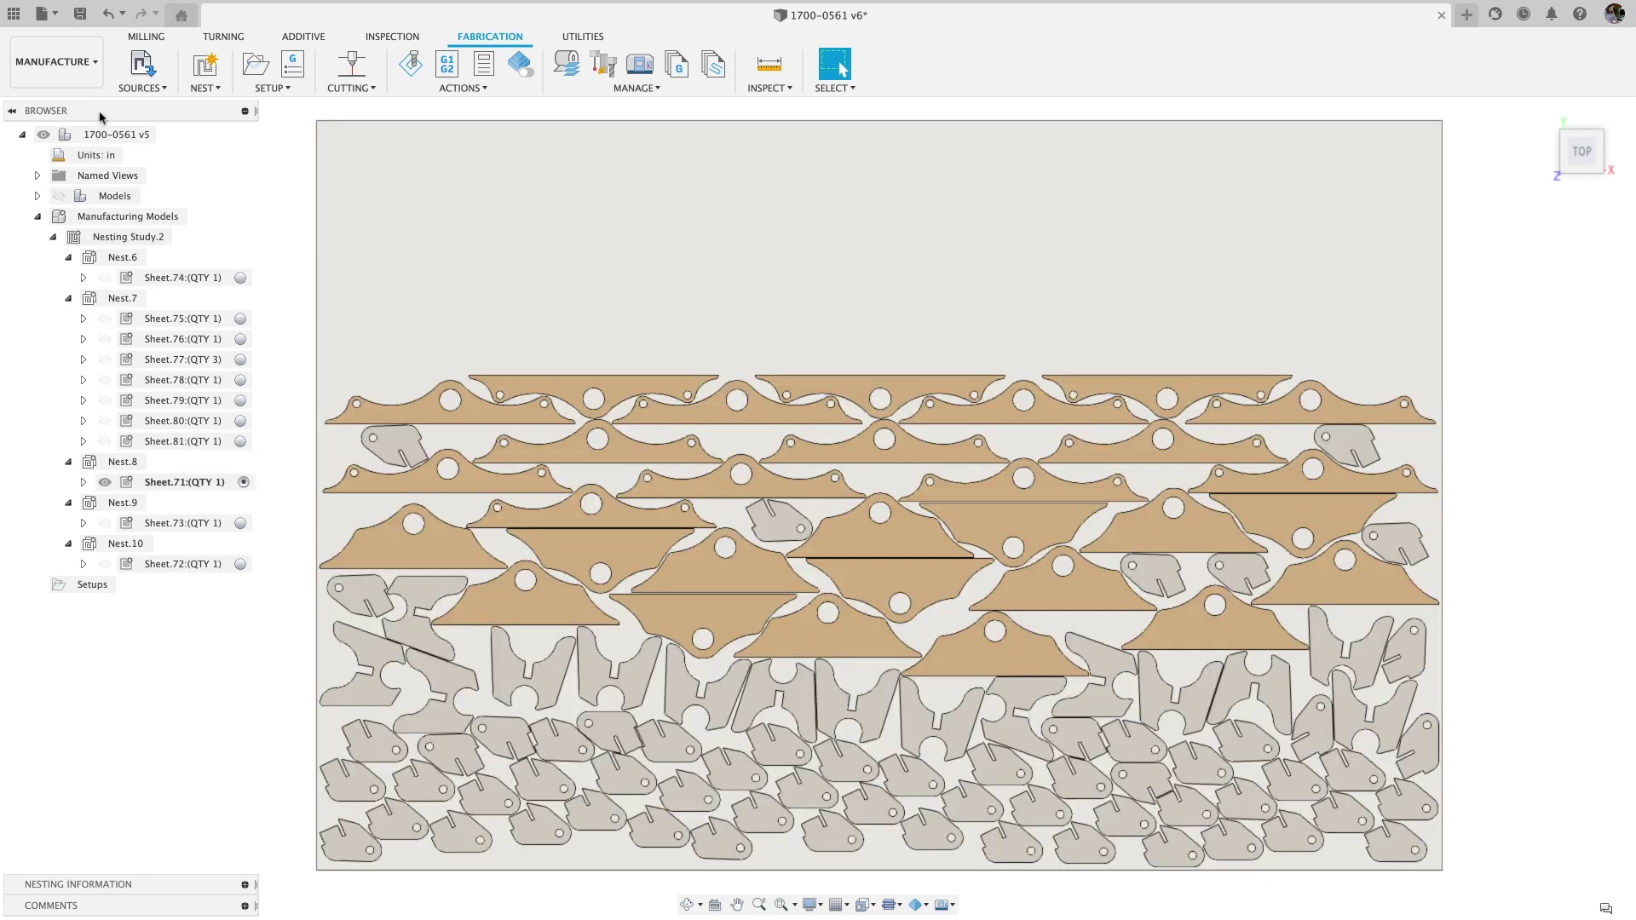
left_click(56, 61)
left_click(83, 103)
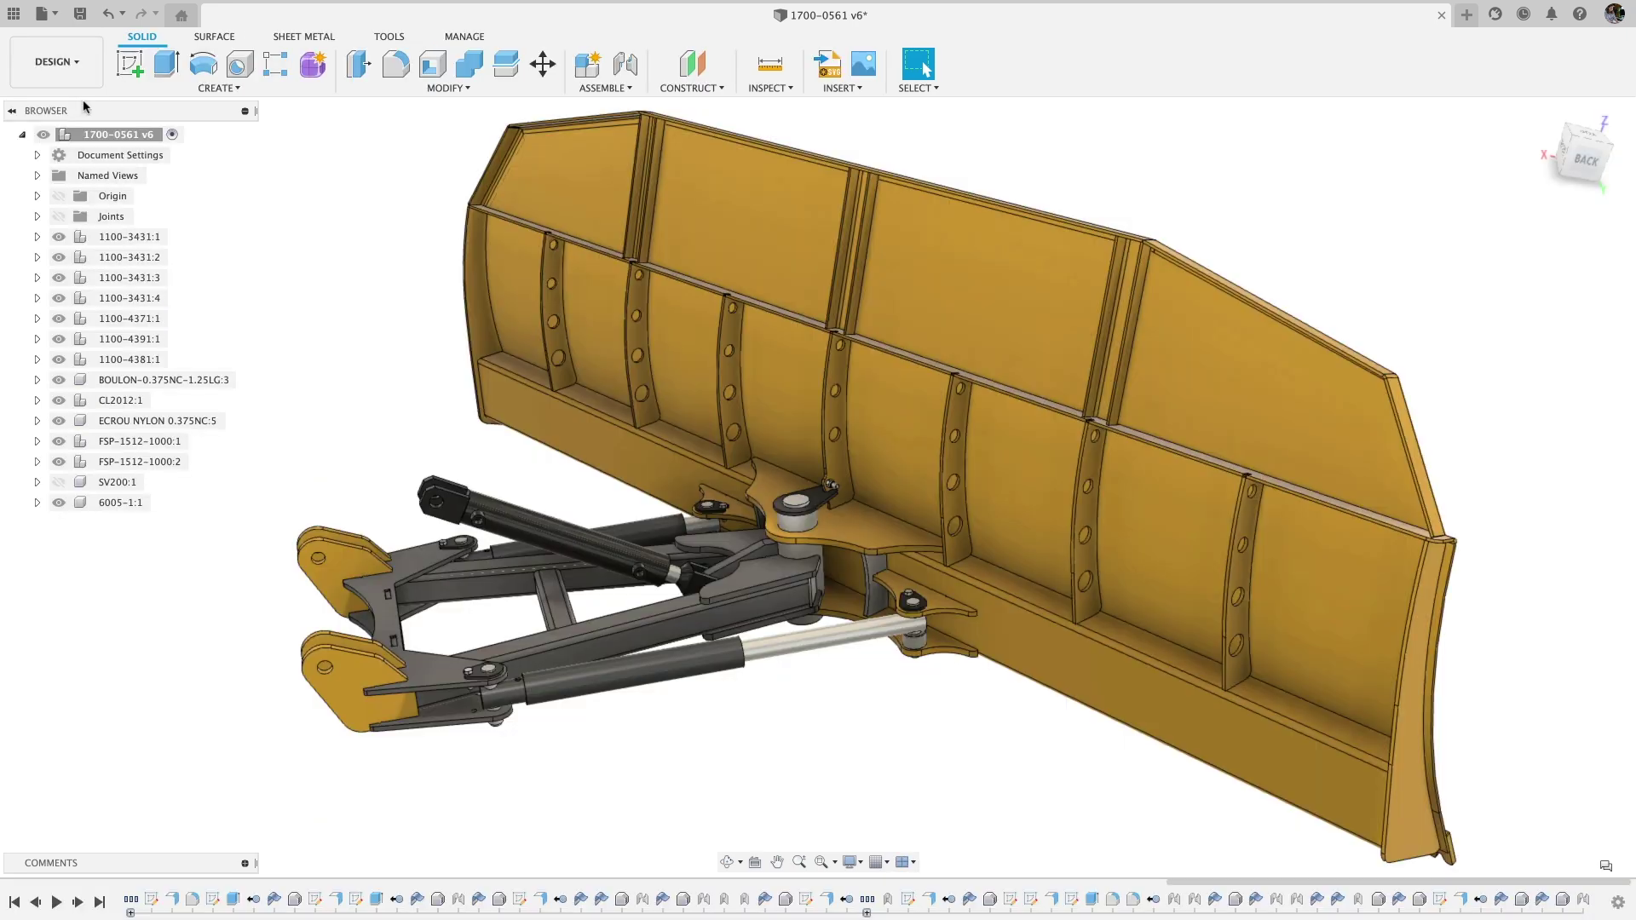
Change plow_radius to 24 in and the truck mount parameter to 22 in.
left_click(375, 88)
left_click(467, 432)
left_click(1238, 271)
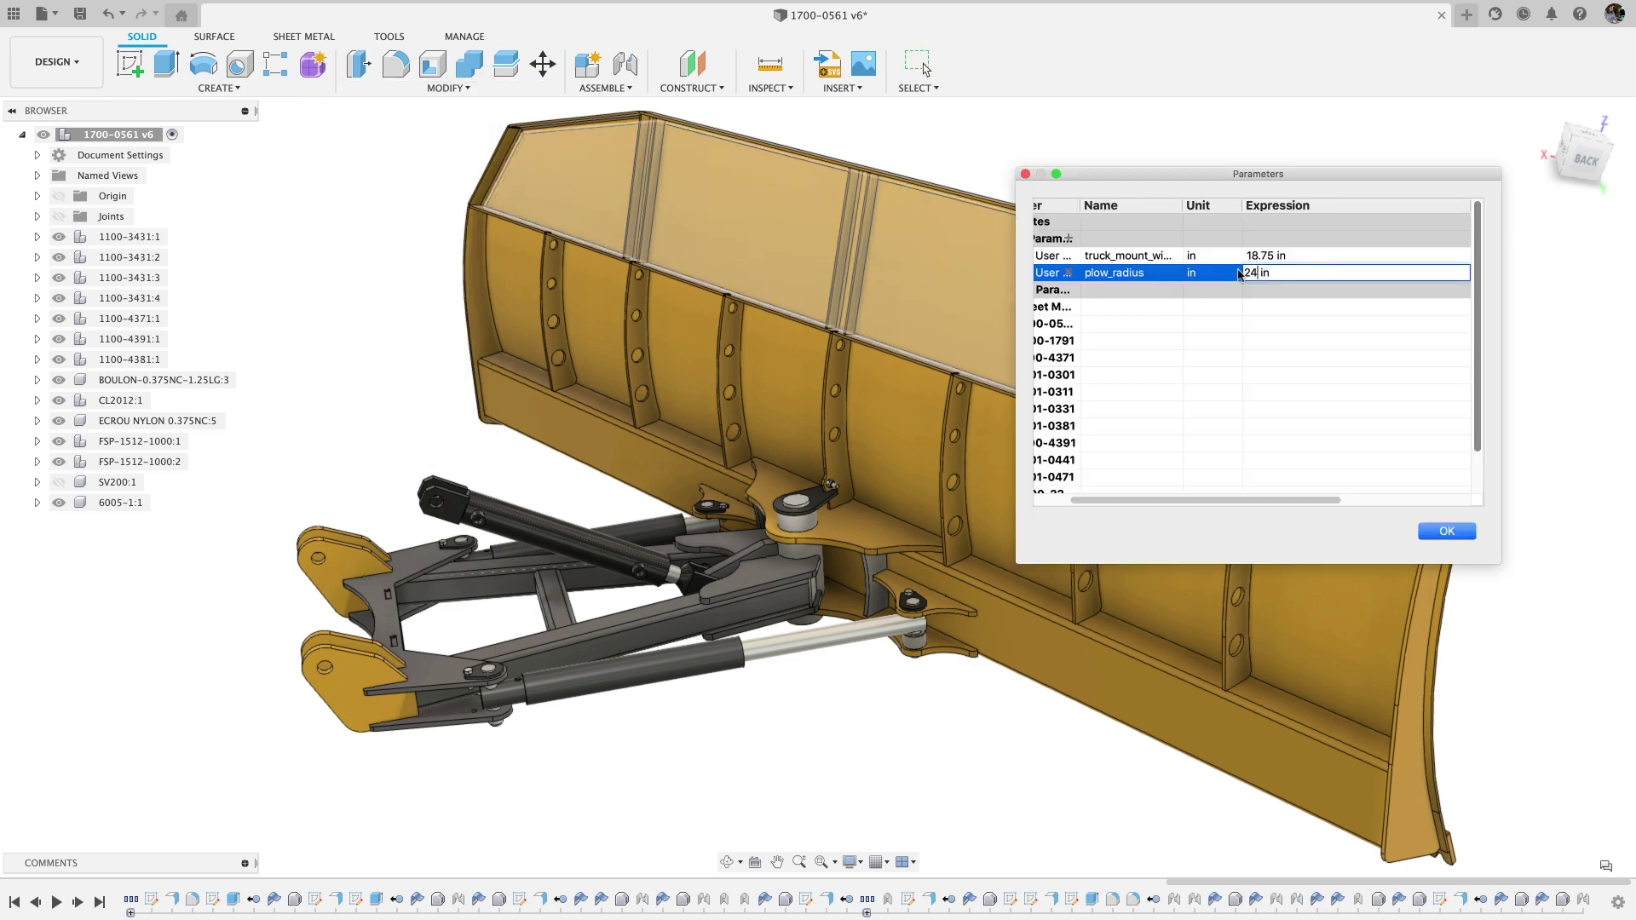
type("24")
key("Return")
left_click(1242, 255)
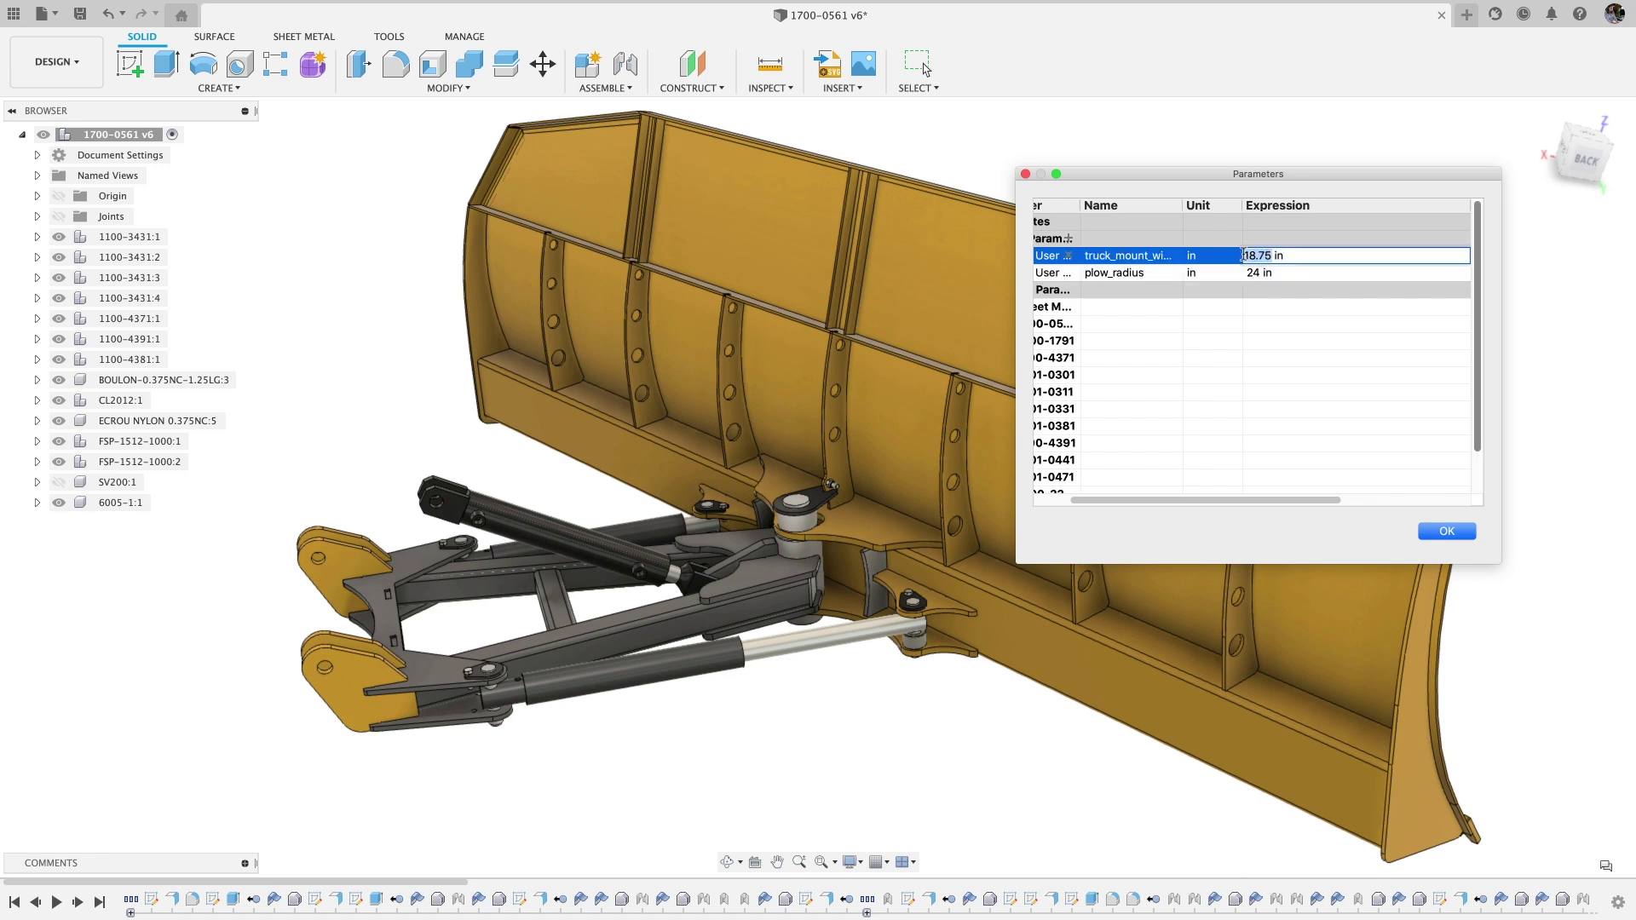
type("22")
key("Return")
left_click(1446, 531)
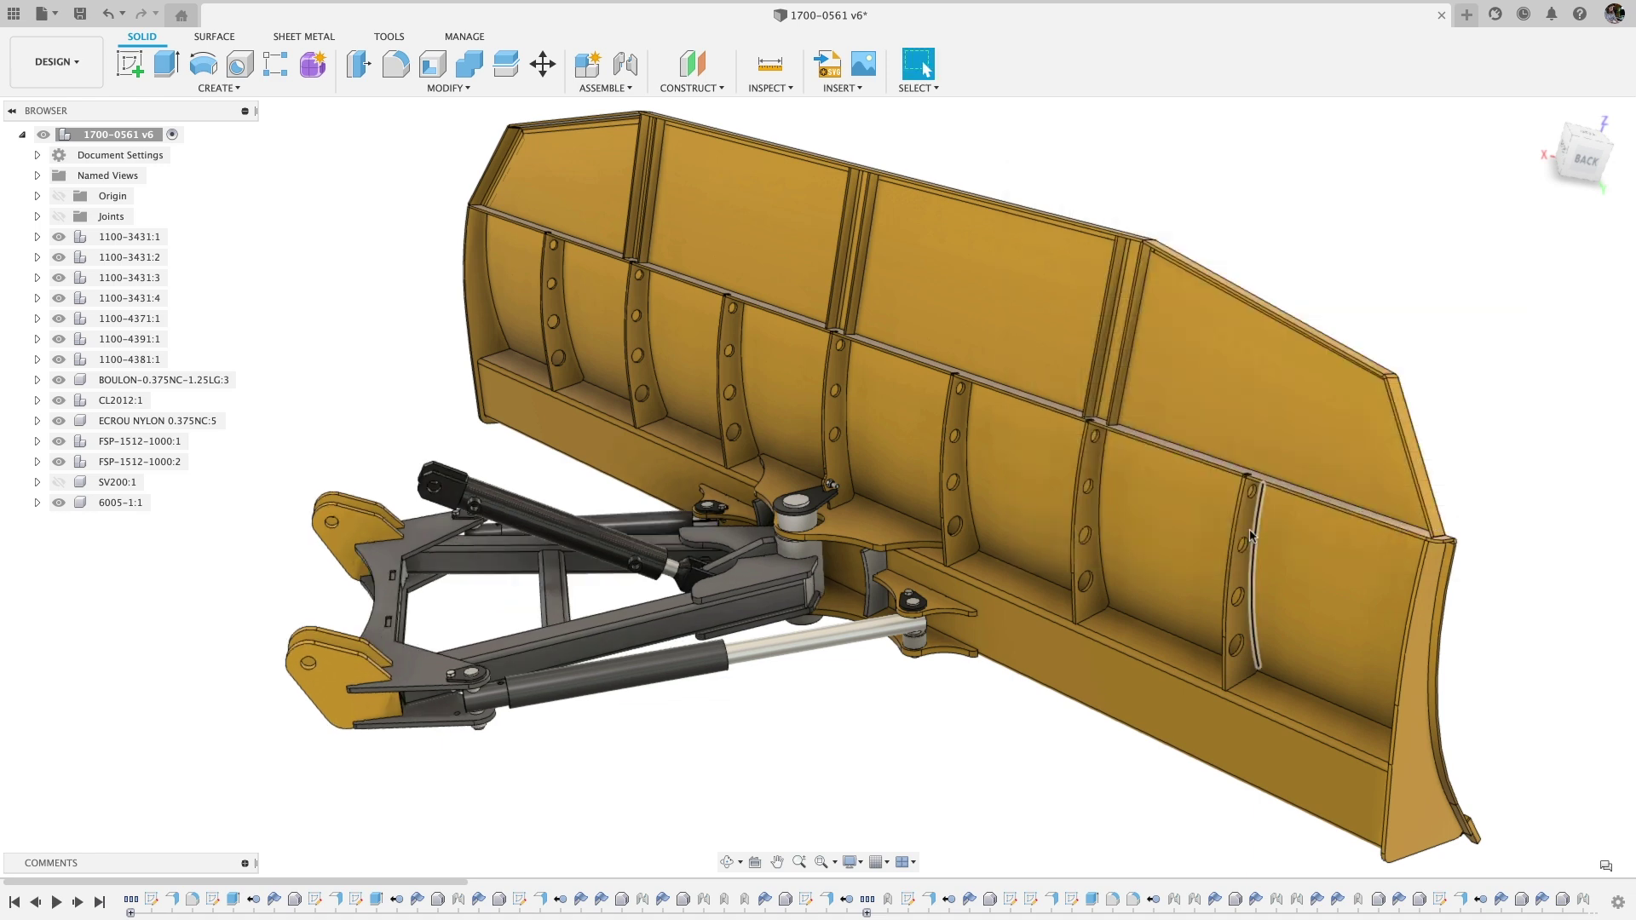
Swing the push-frame linkage to check its motion and update all flat patterns.
left_click_drag(460, 539, 441, 573)
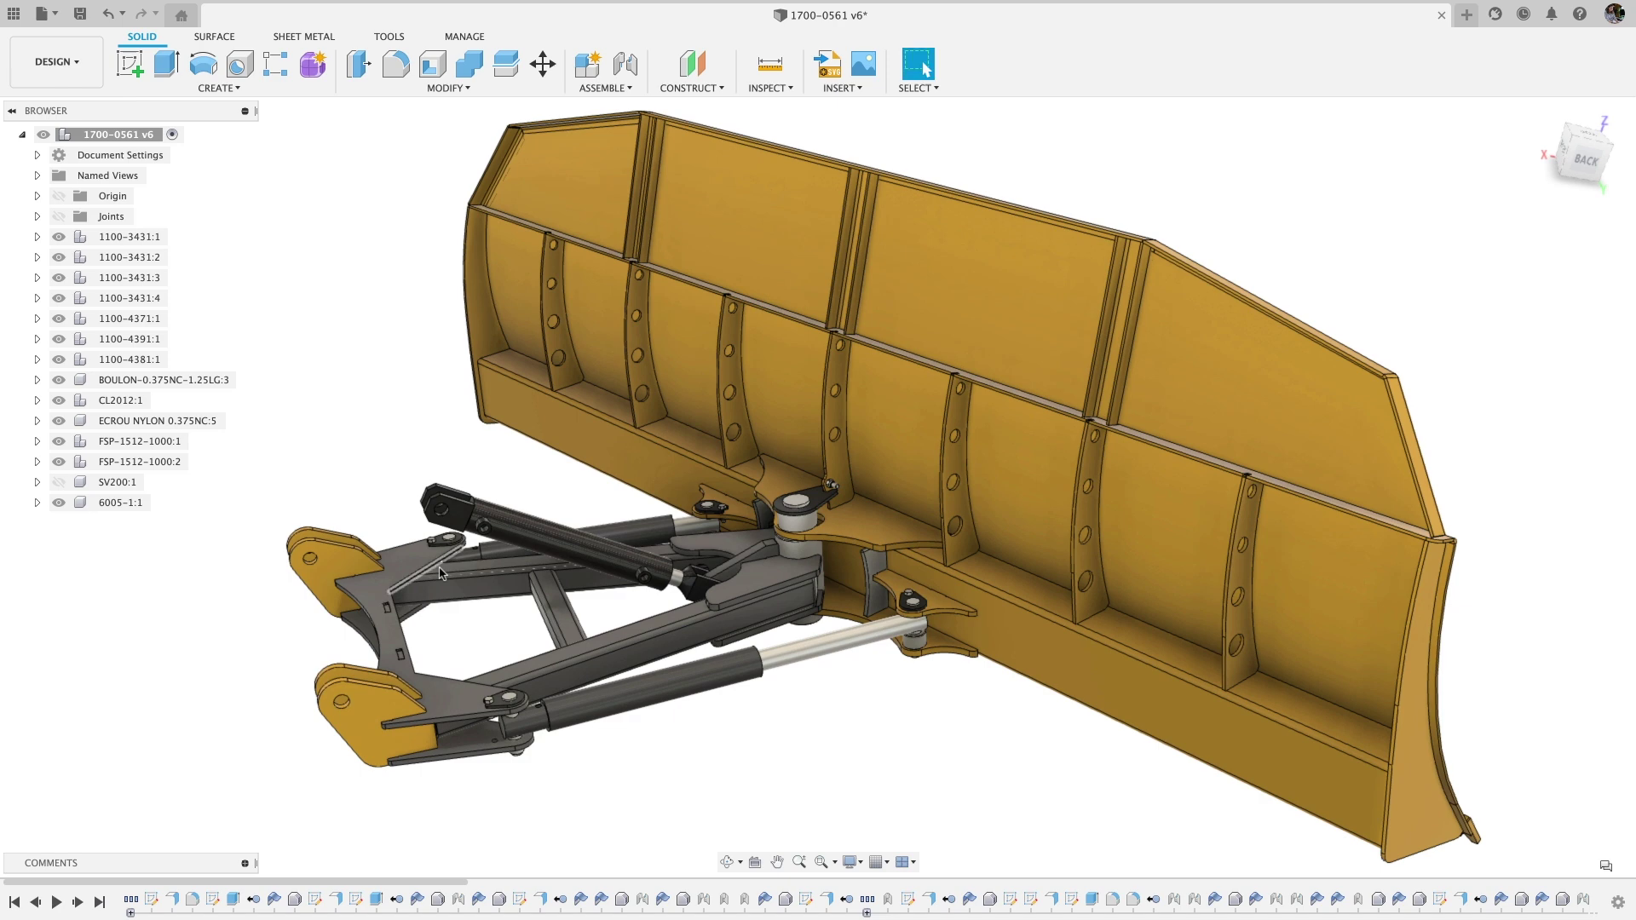
right_click(149, 136)
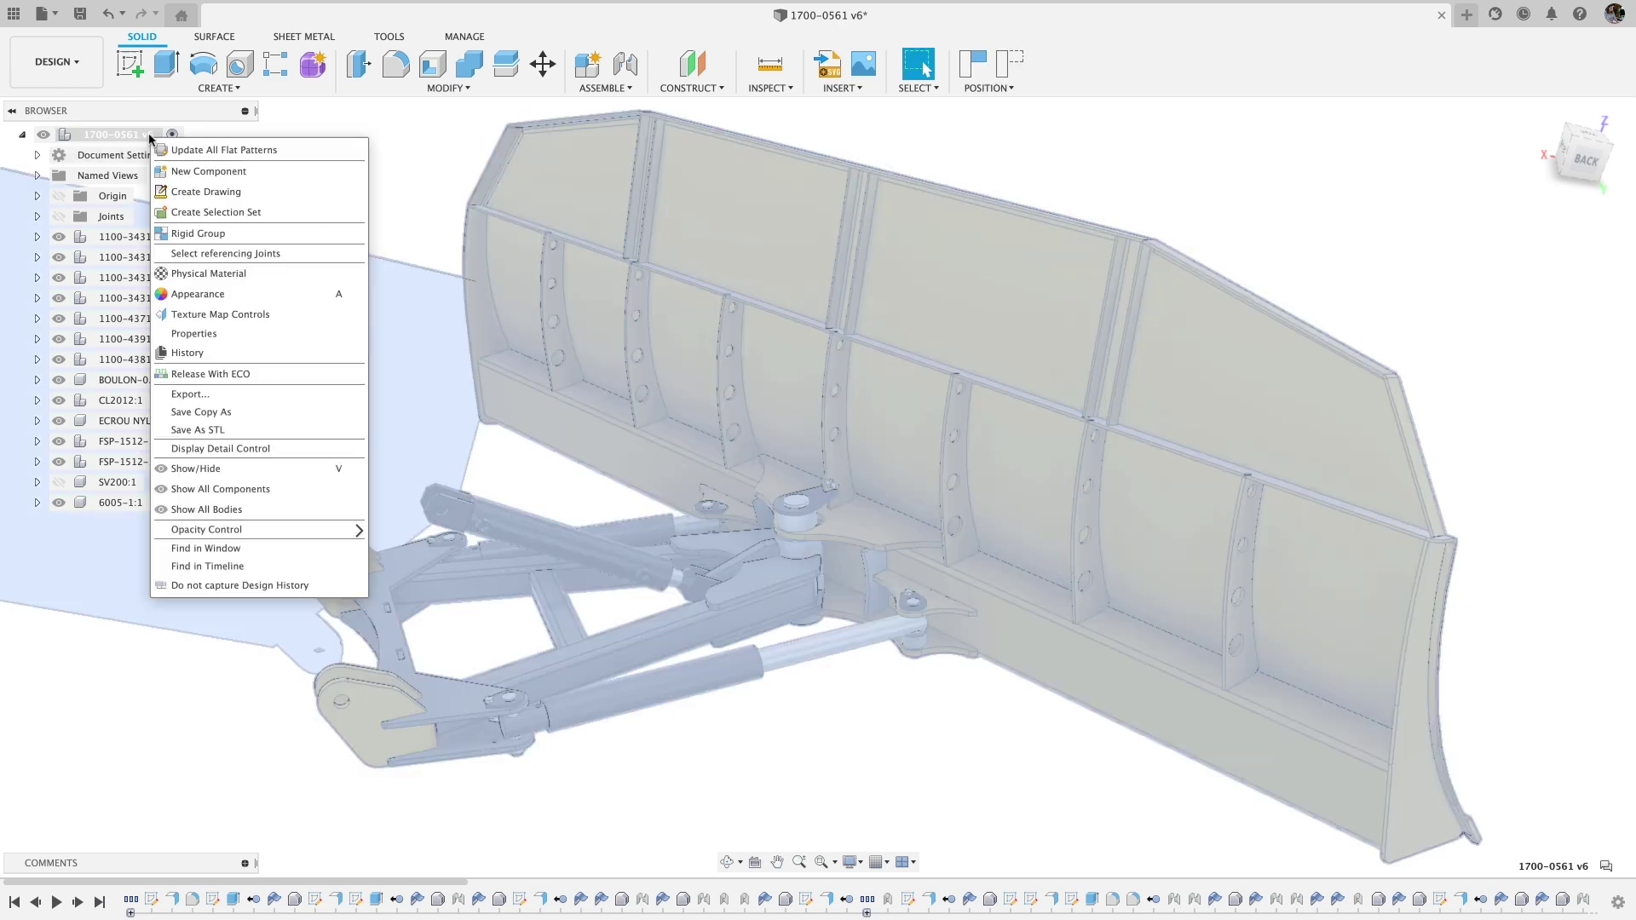
left_click(216, 151)
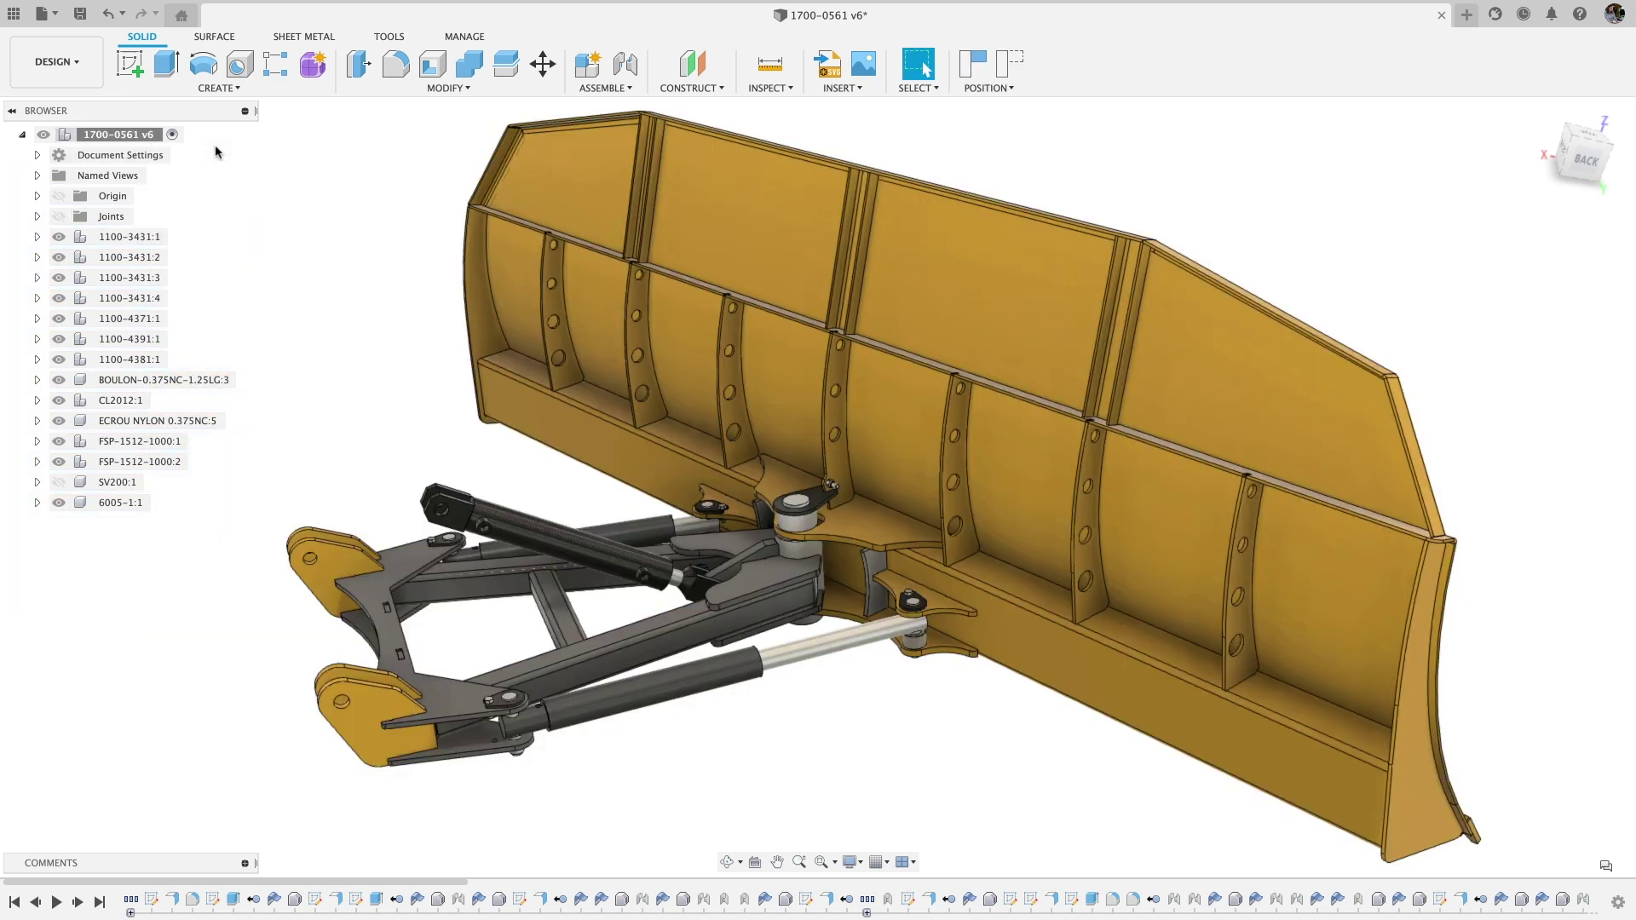
left_click(85, 67)
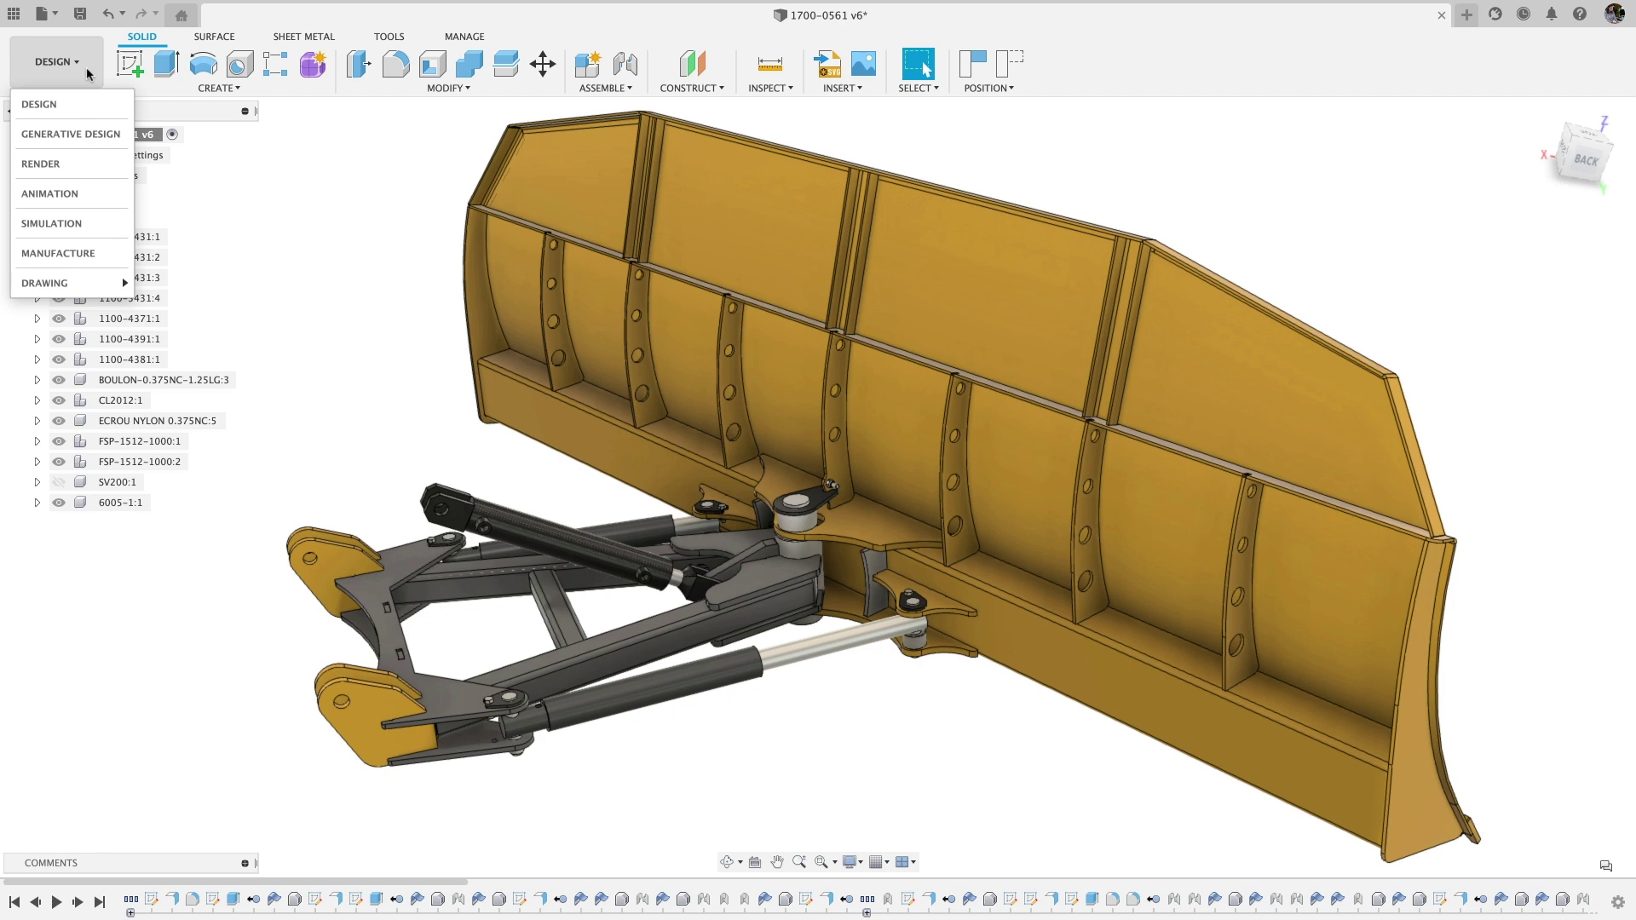
In Manufacture, regenerate Nest.6, Nest.7, Nest.9 and Nest.10, then show Sheet.82's layout.
left_click(99, 248)
left_click(112, 258)
left_click(111, 298, "shift")
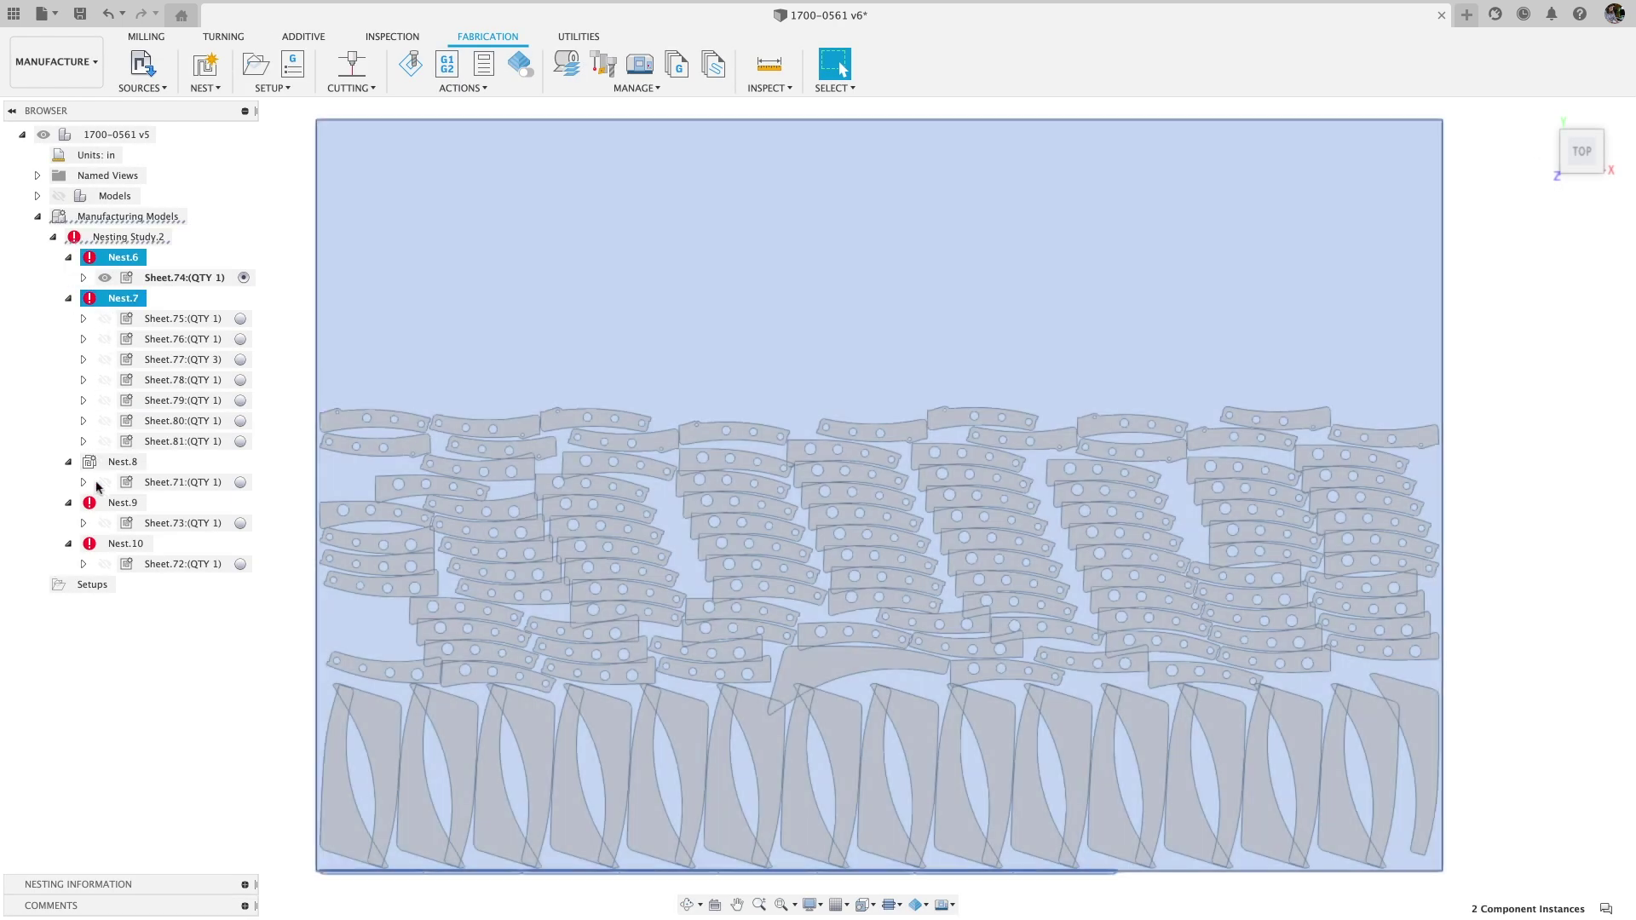
left_click(122, 502, "shift")
left_click(112, 543, "shift")
right_click(108, 545)
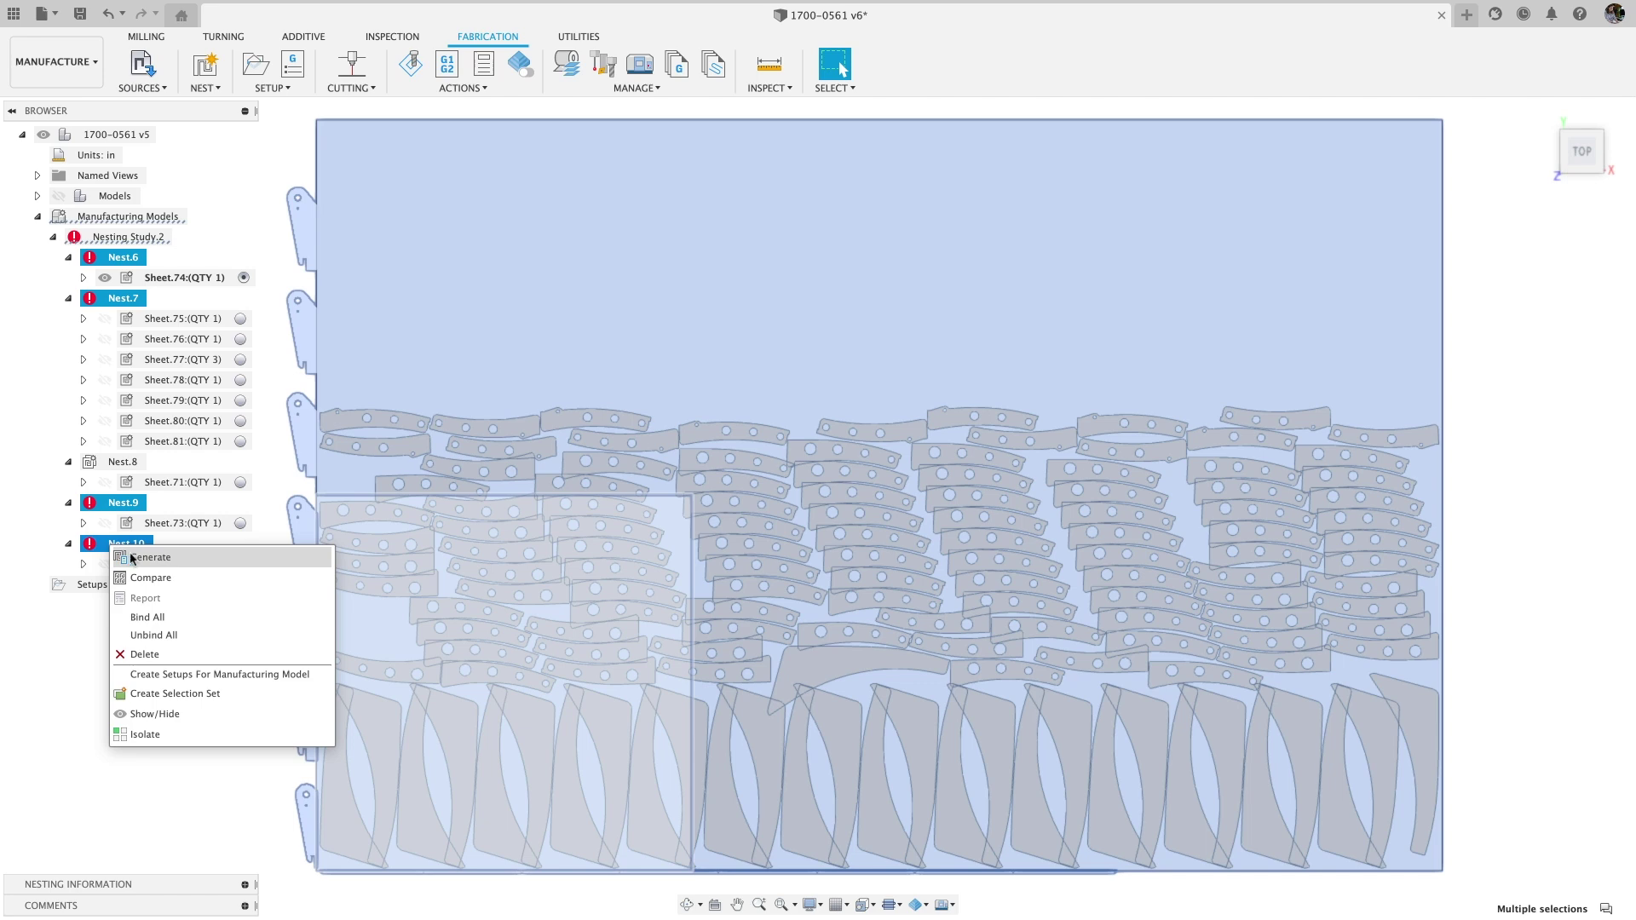
left_click(141, 558)
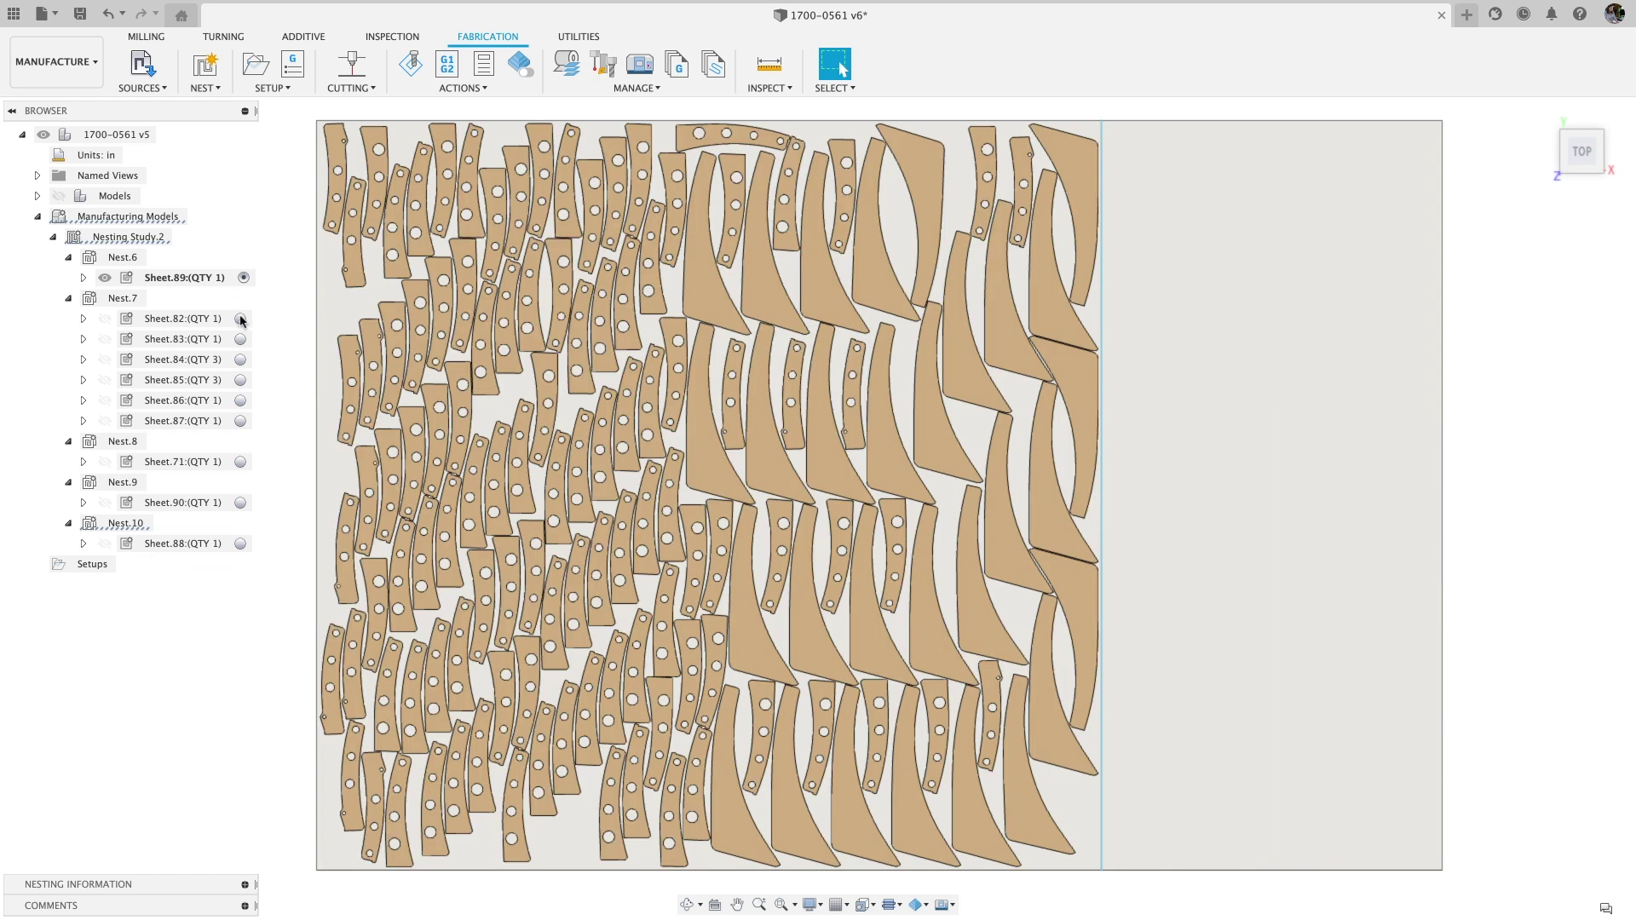
left_click(244, 322)
Create Setup1 from the Sheet.72 nested sheet, using that nest as the setup model.
left_click(240, 462)
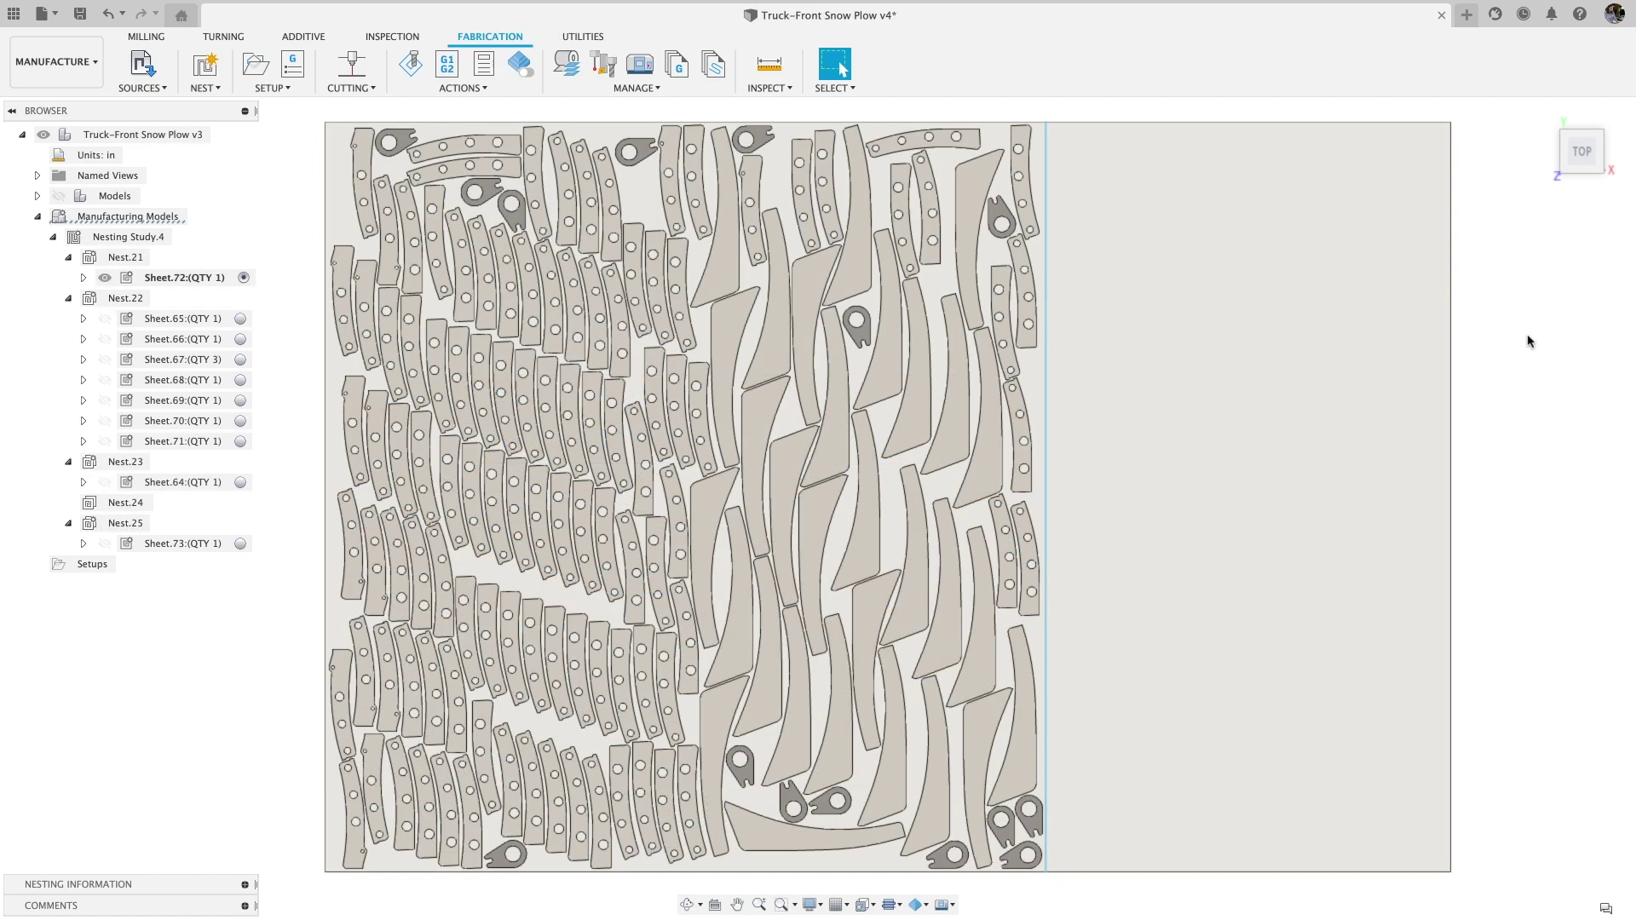
right_click(215, 279)
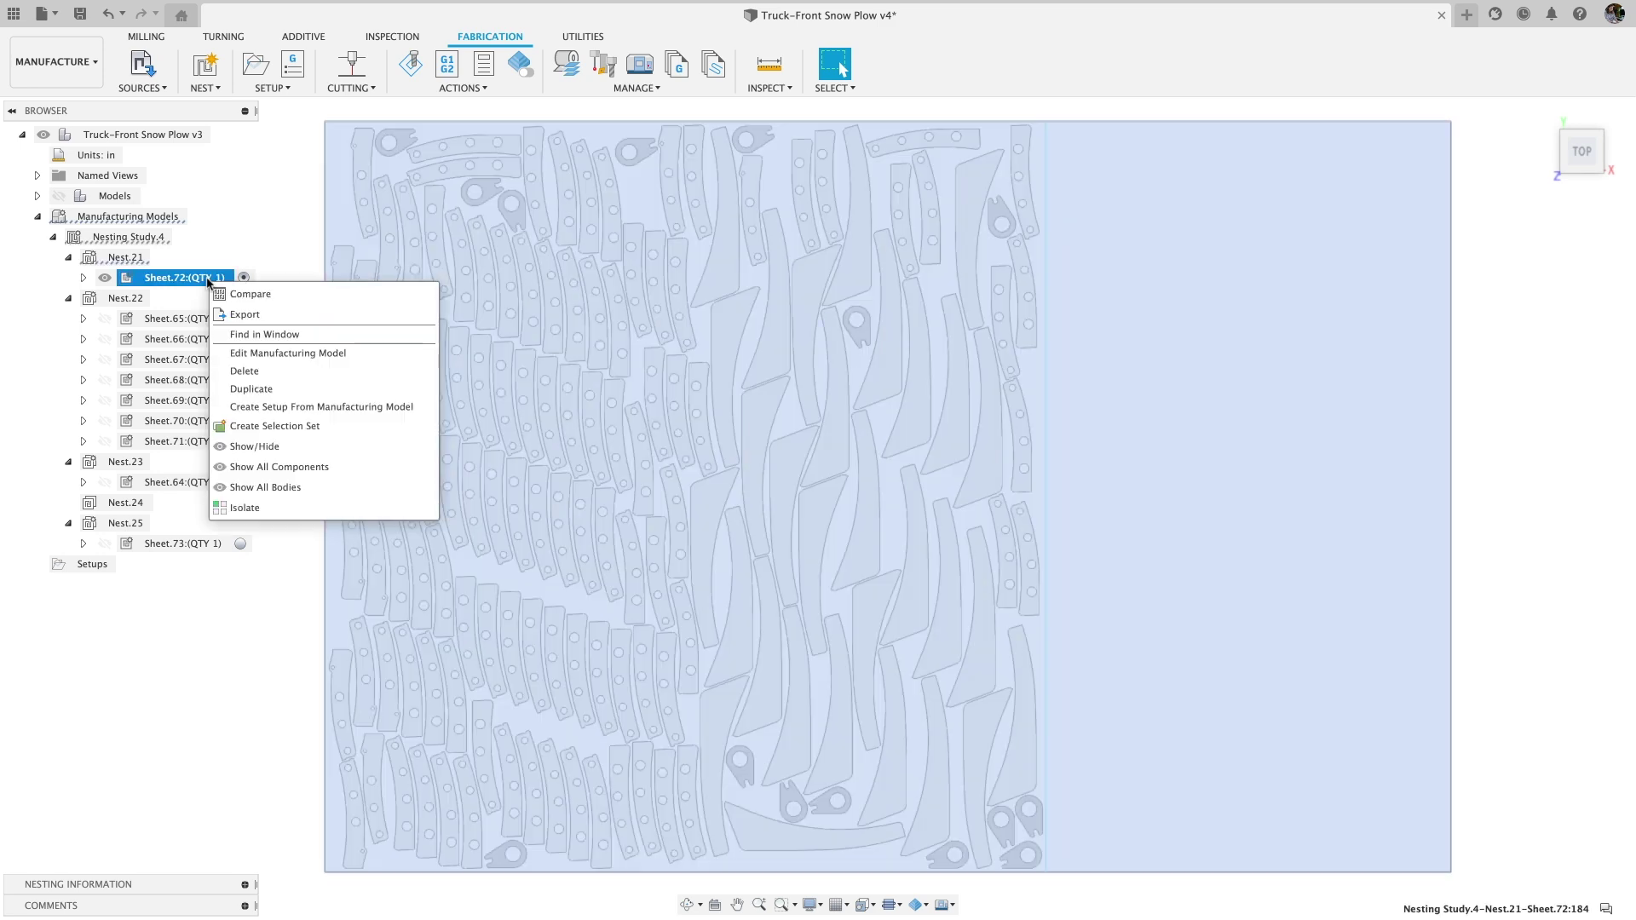
left_click(368, 406)
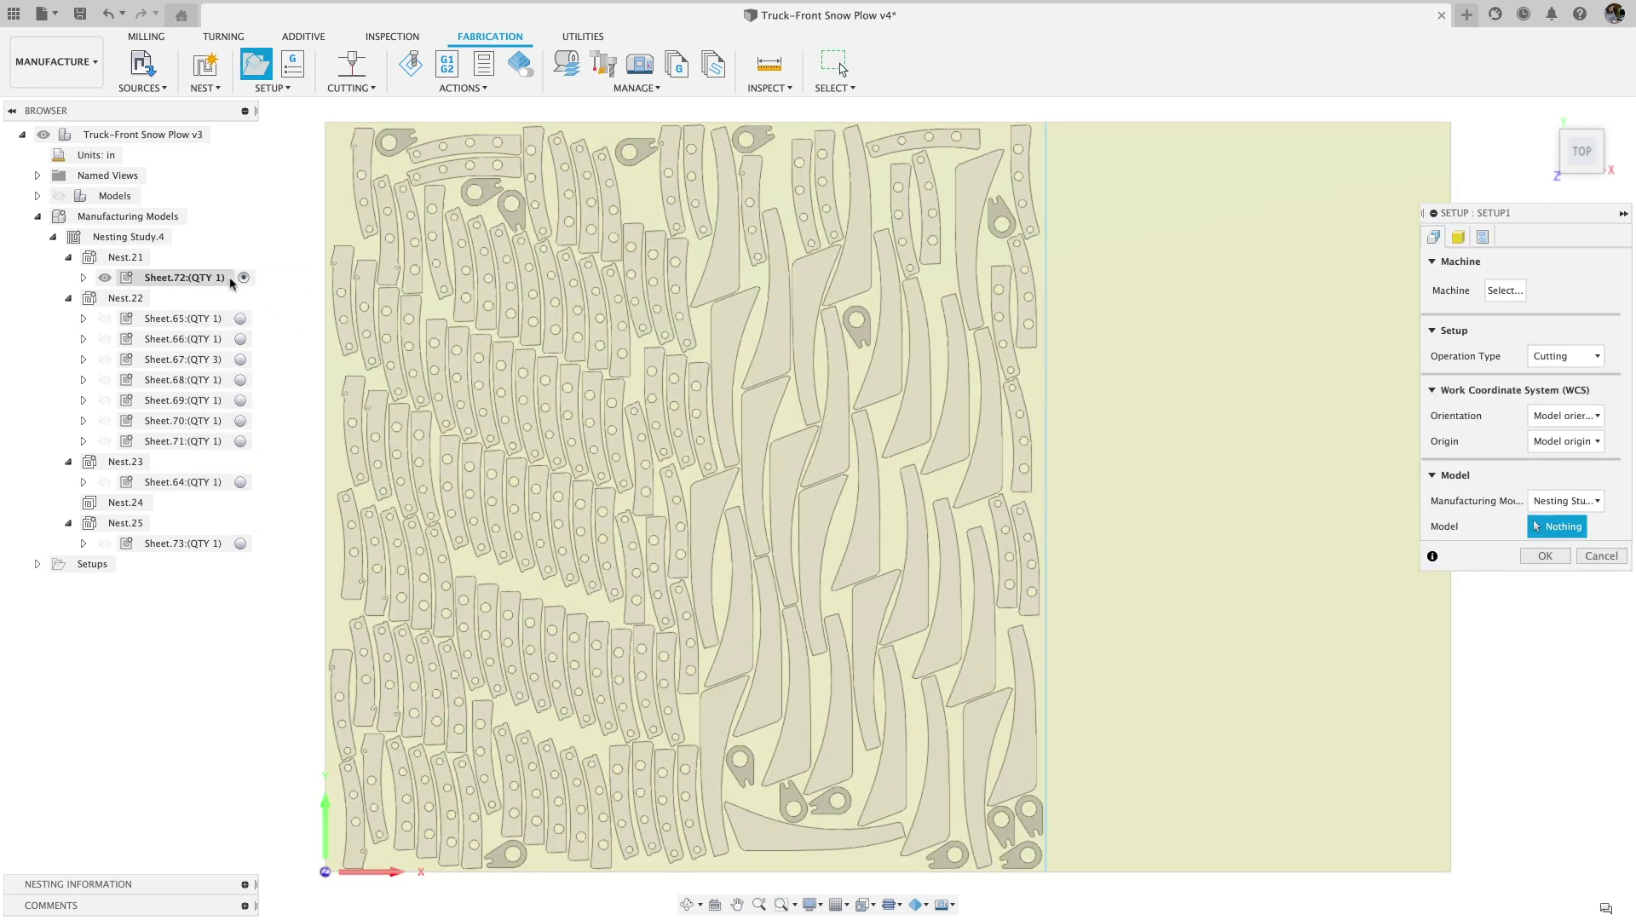
left_click(234, 278)
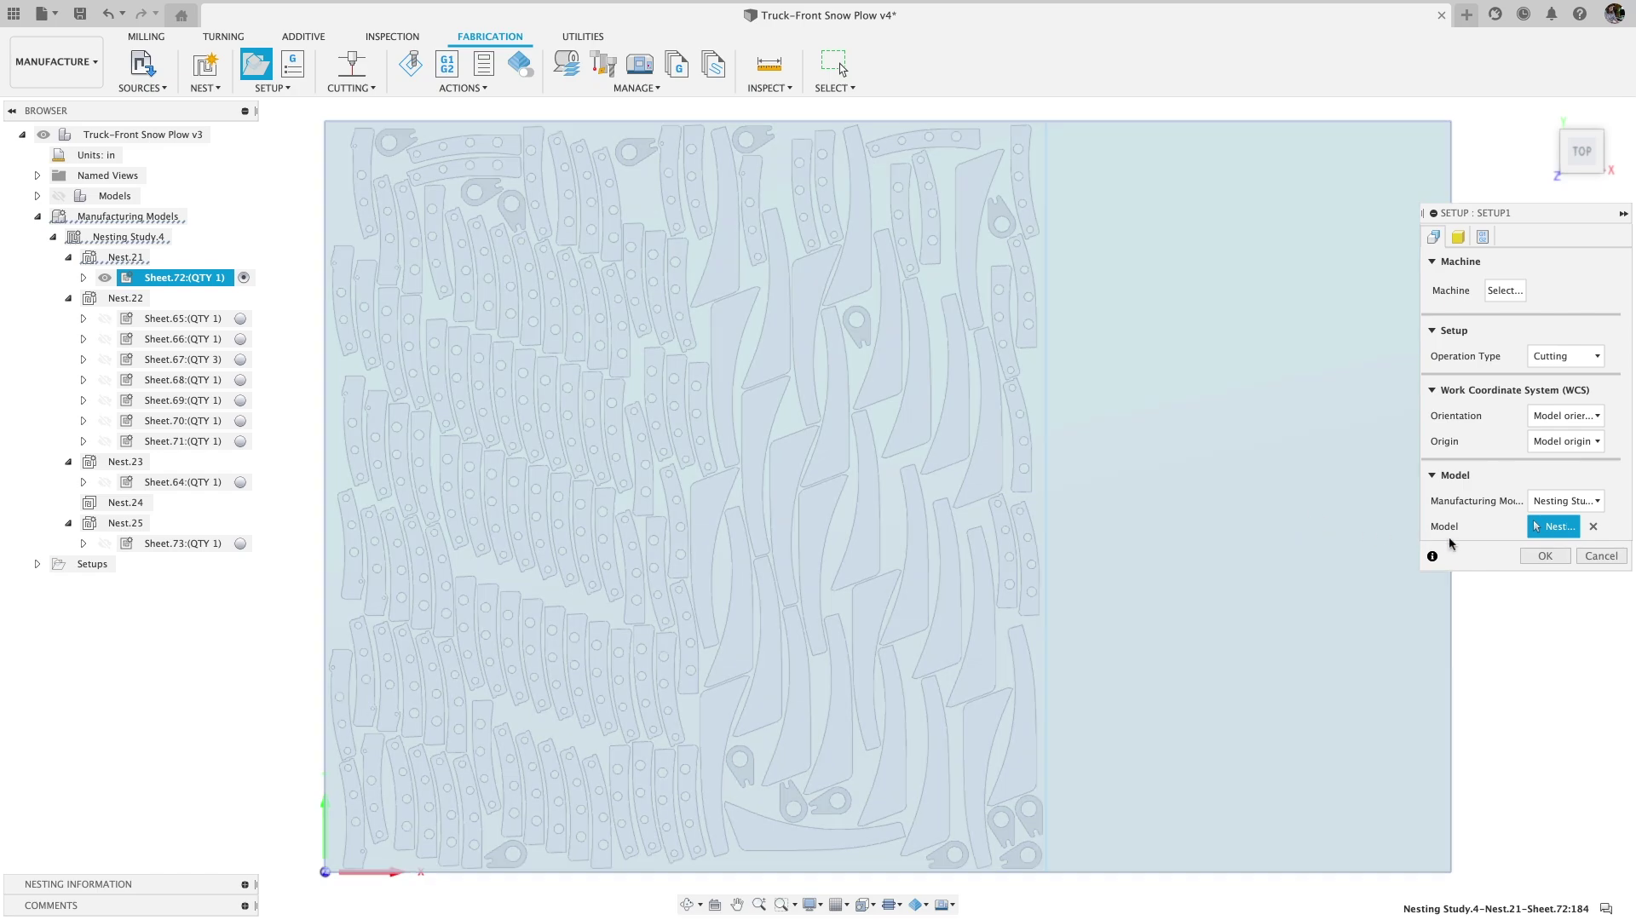
left_click(1544, 555)
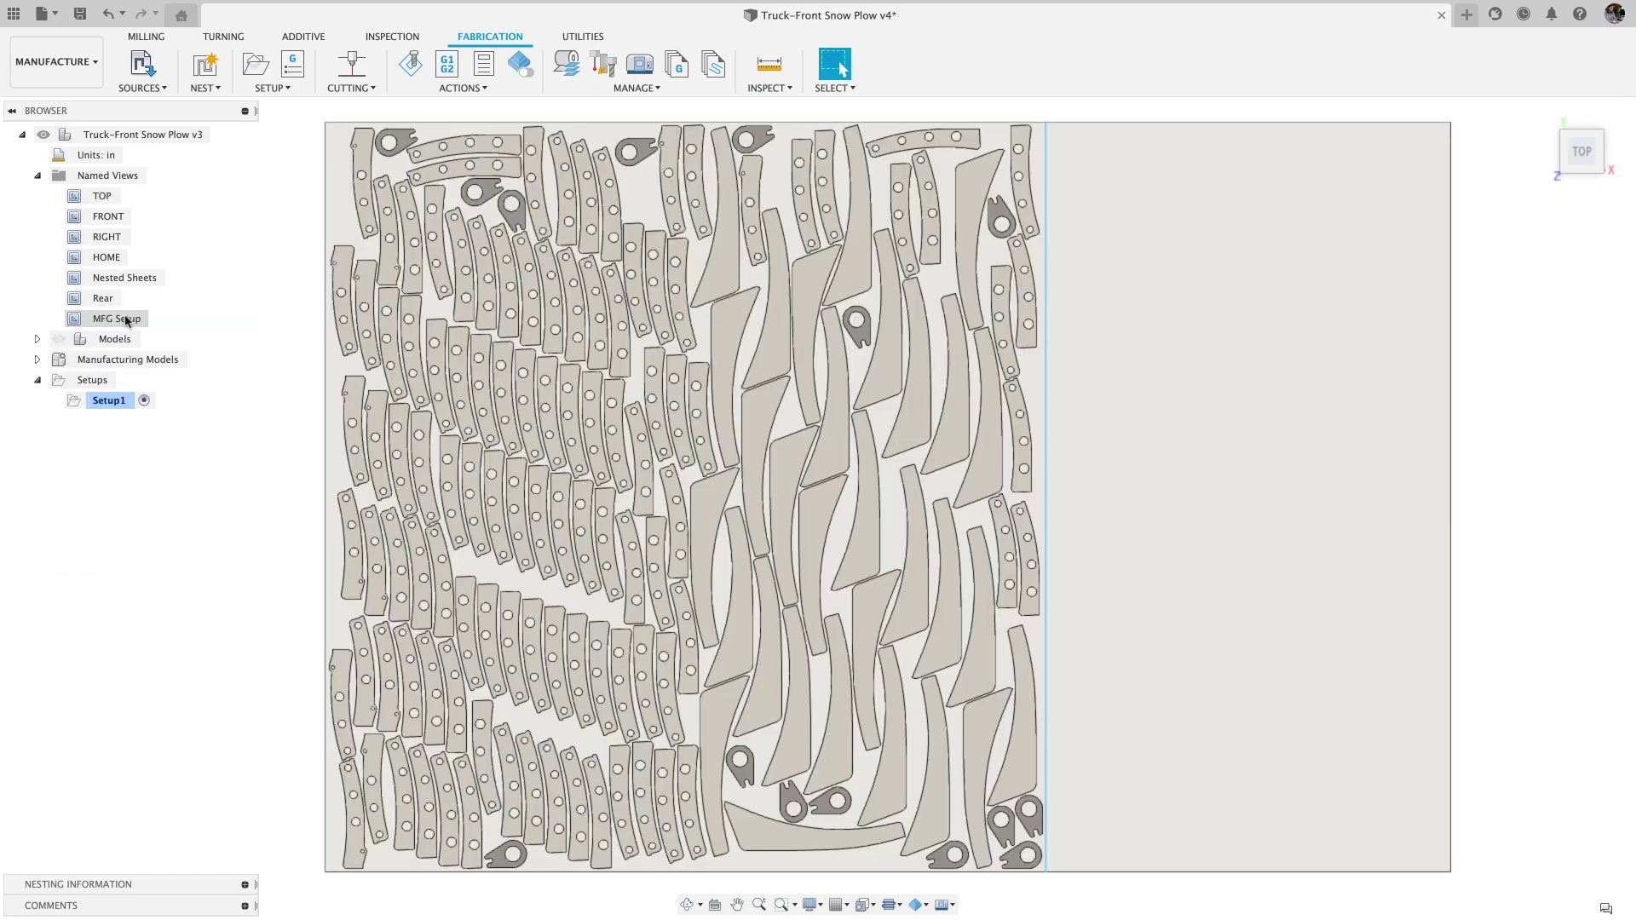
From the MFG Setup view, add a 2D profile cut around all same-plane nested part faces.
double_click(125, 319)
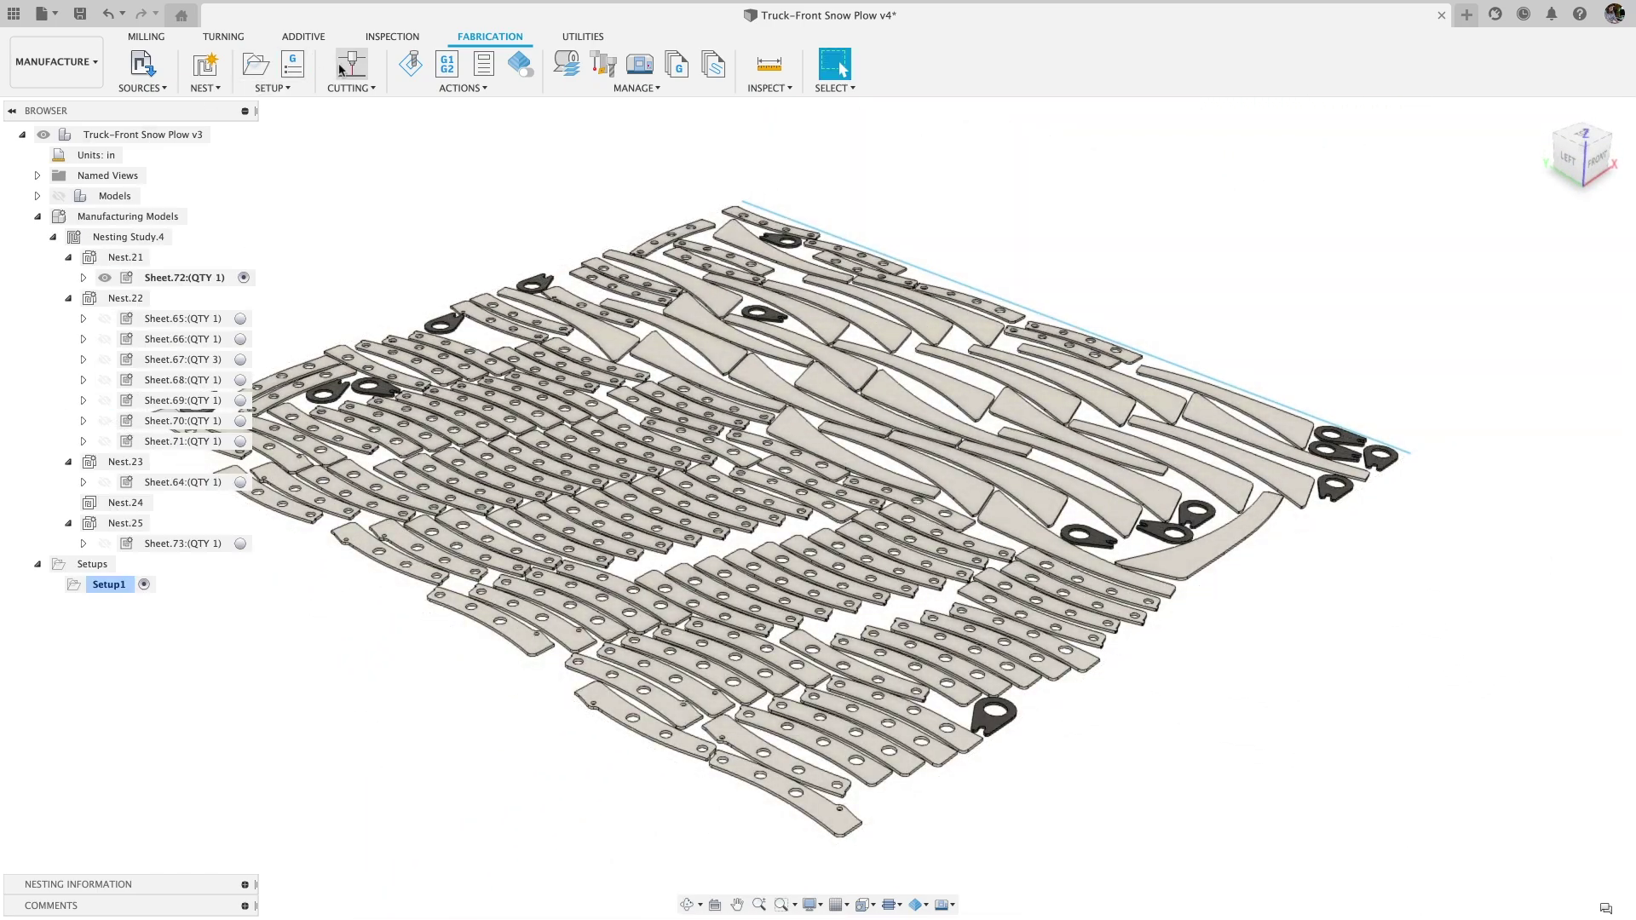
left_click(339, 70)
left_click(1458, 237)
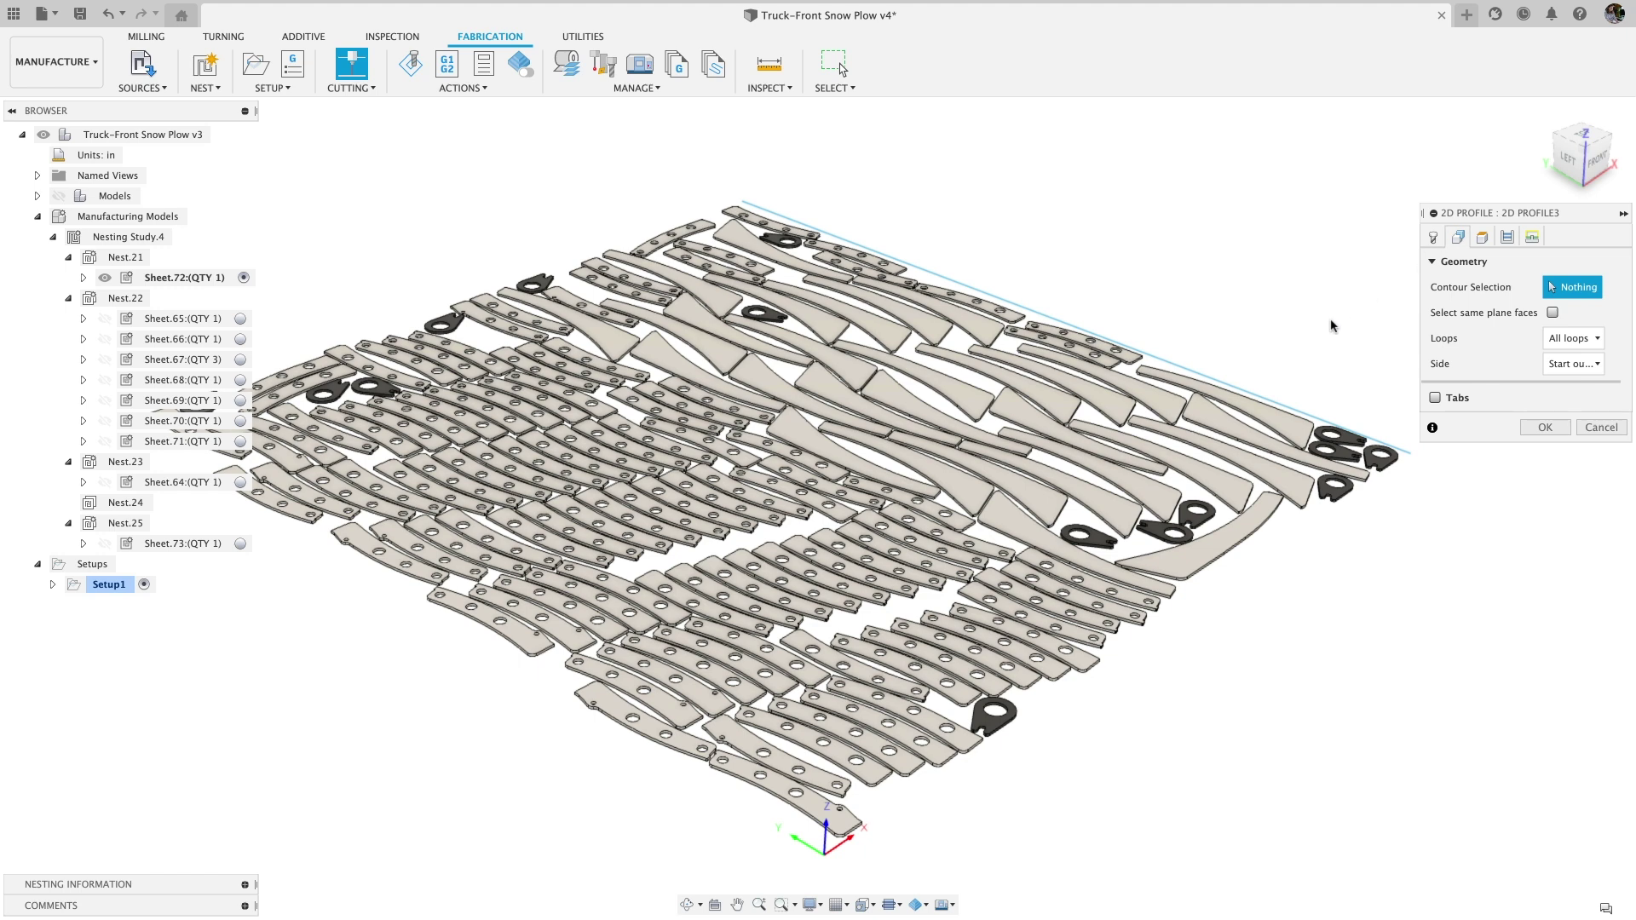
left_click(1209, 407)
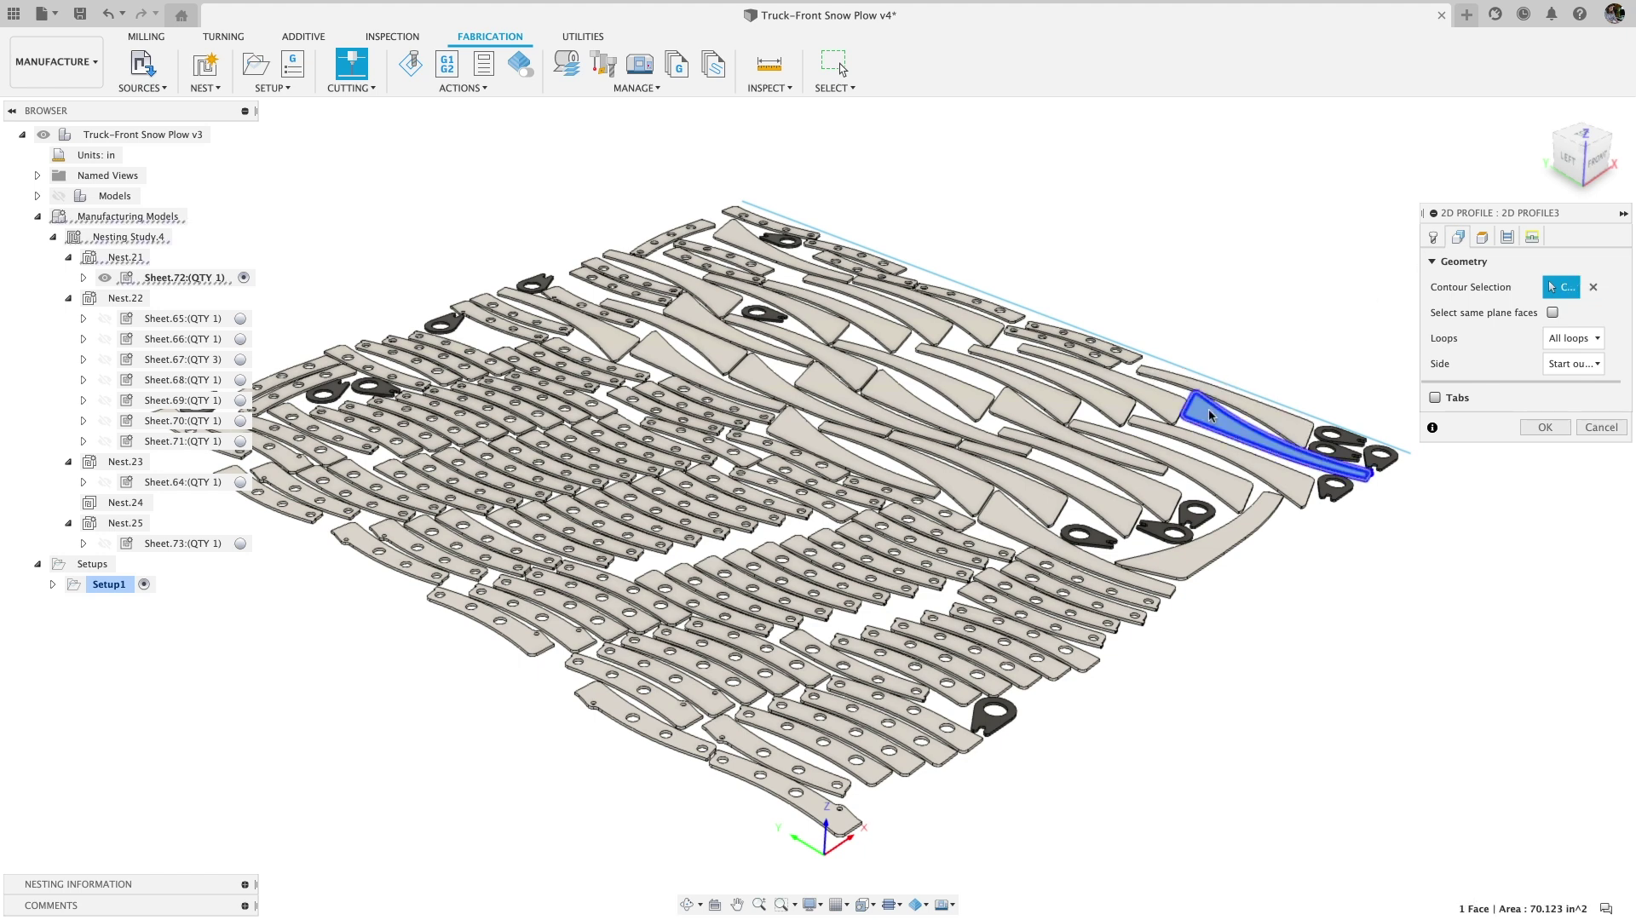
left_click(1552, 313)
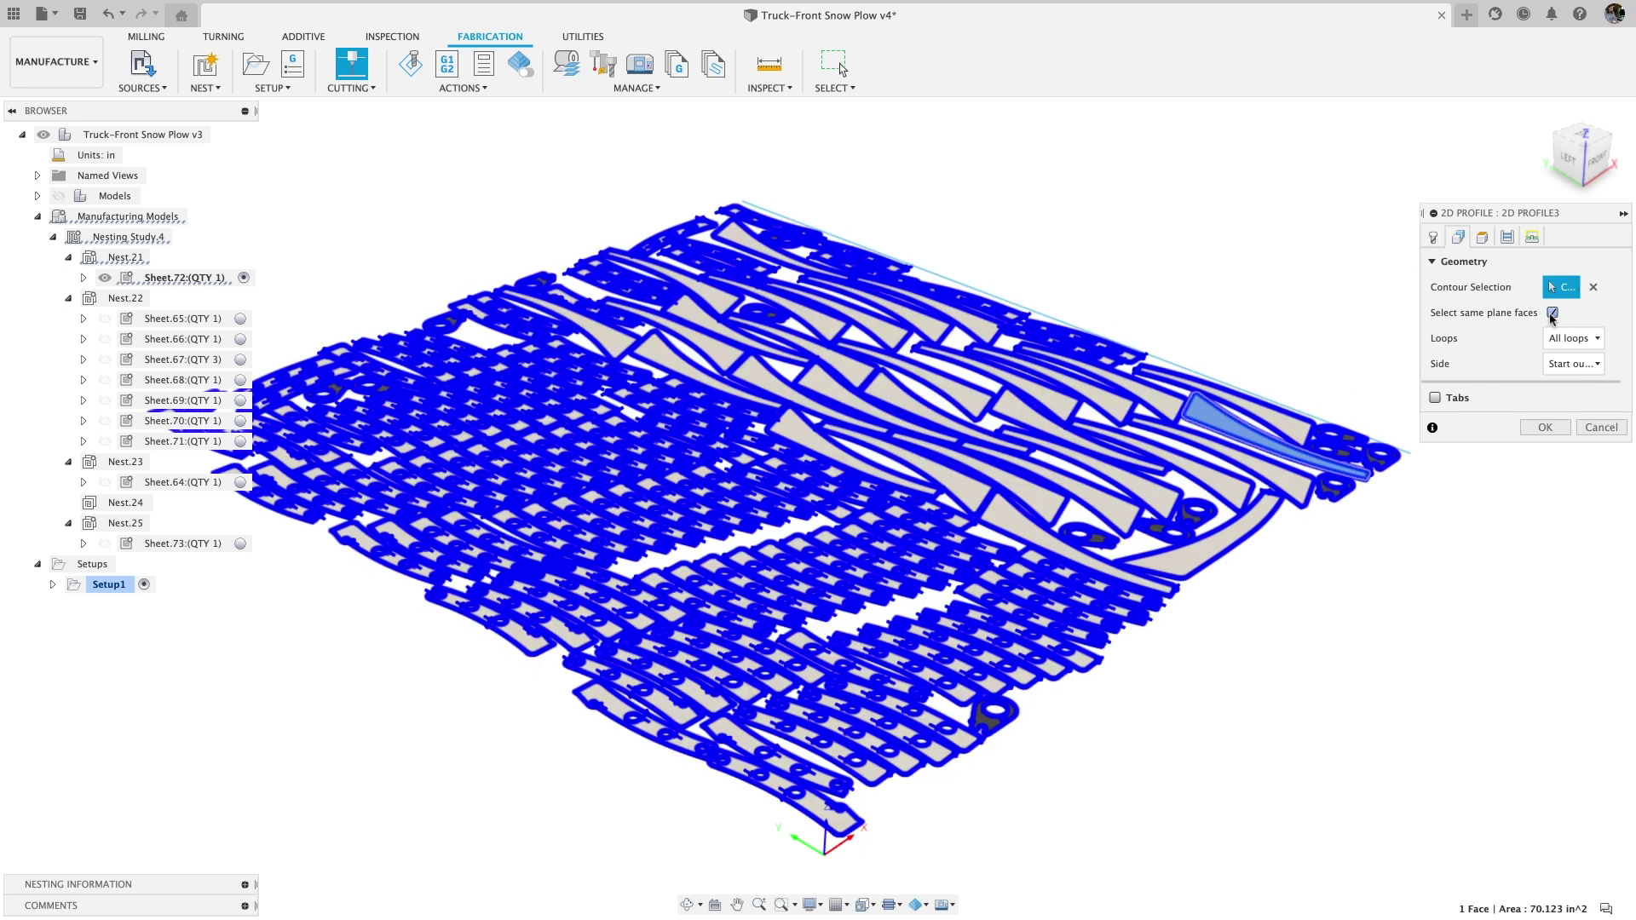
left_click(1547, 428)
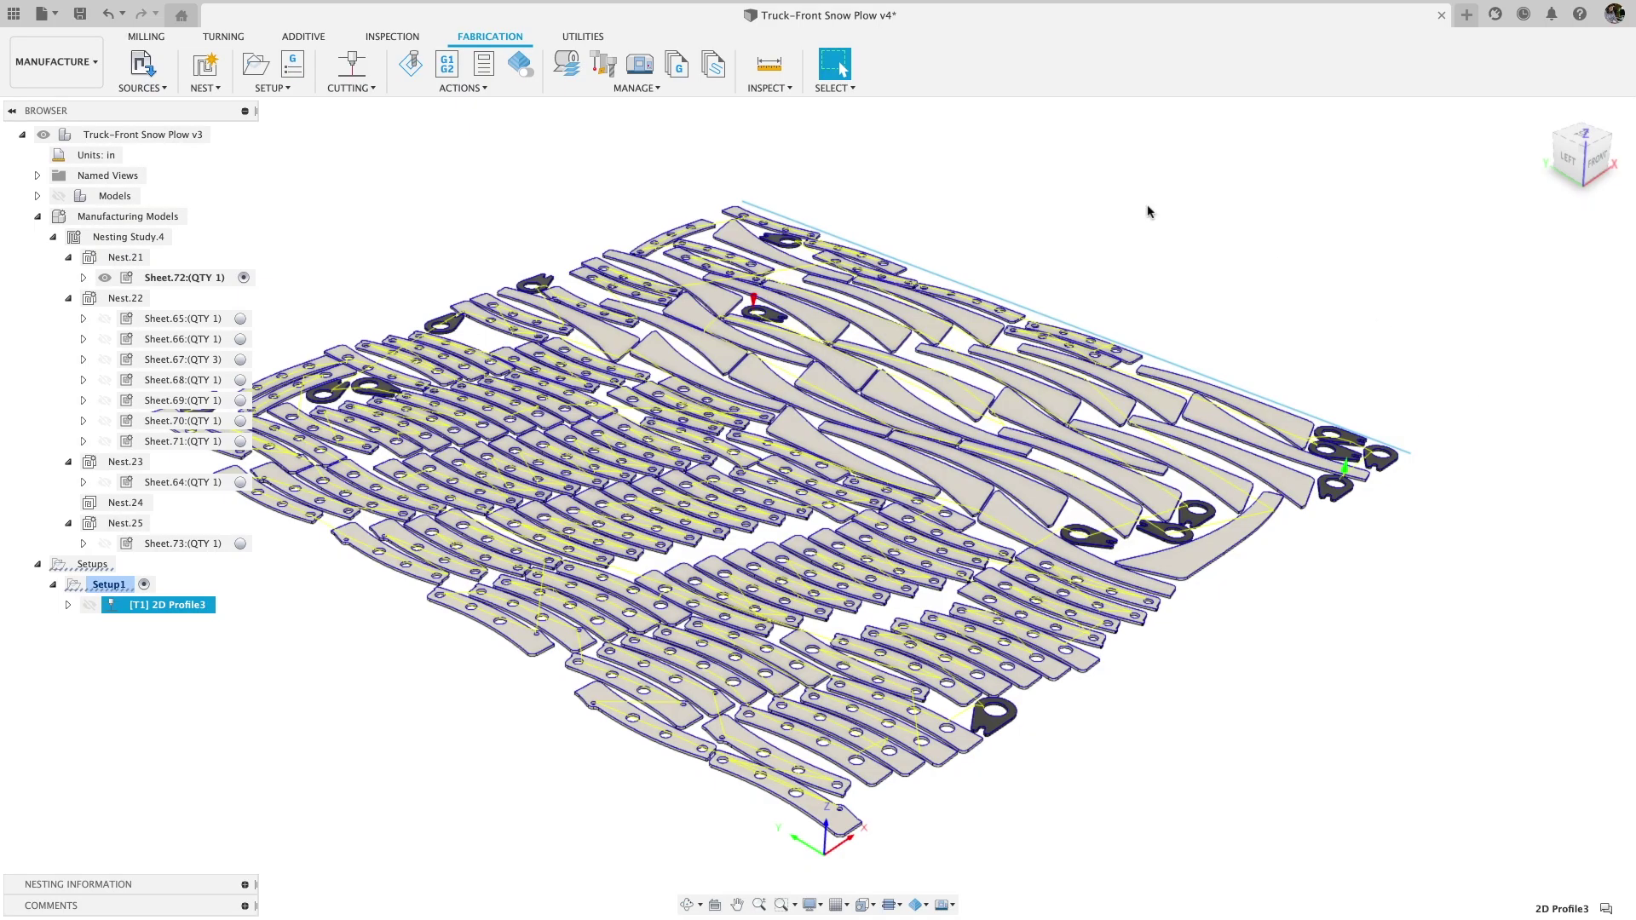
Add a Remnant Cut profile along the sheet's long edge and simulate the toolpaths.
left_click(362, 61)
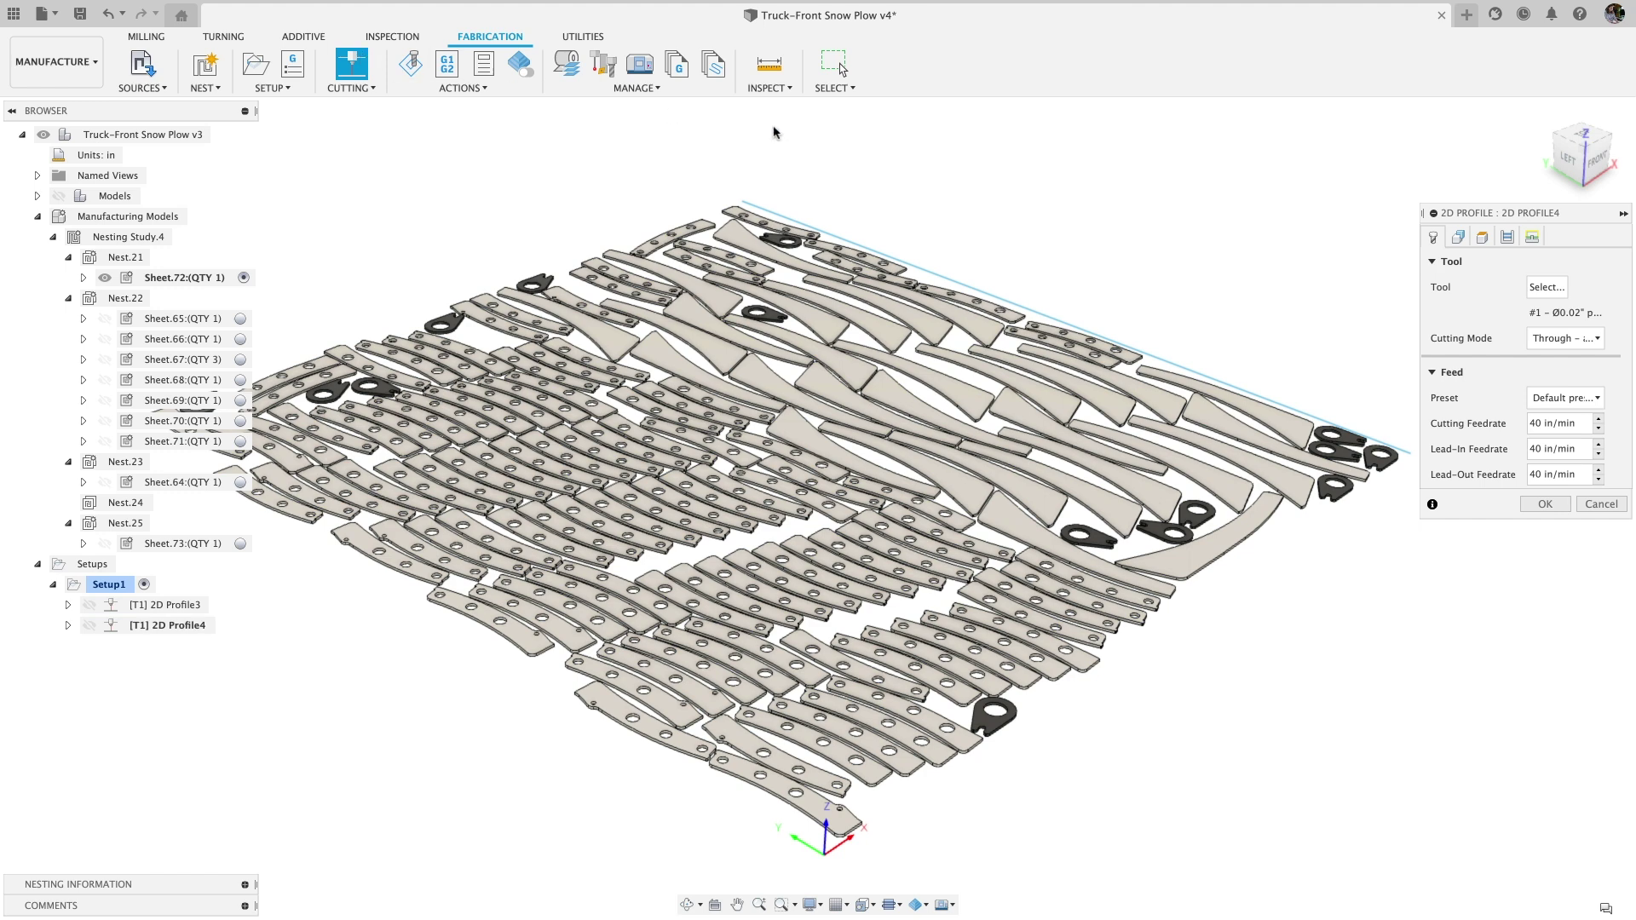
left_click(1458, 237)
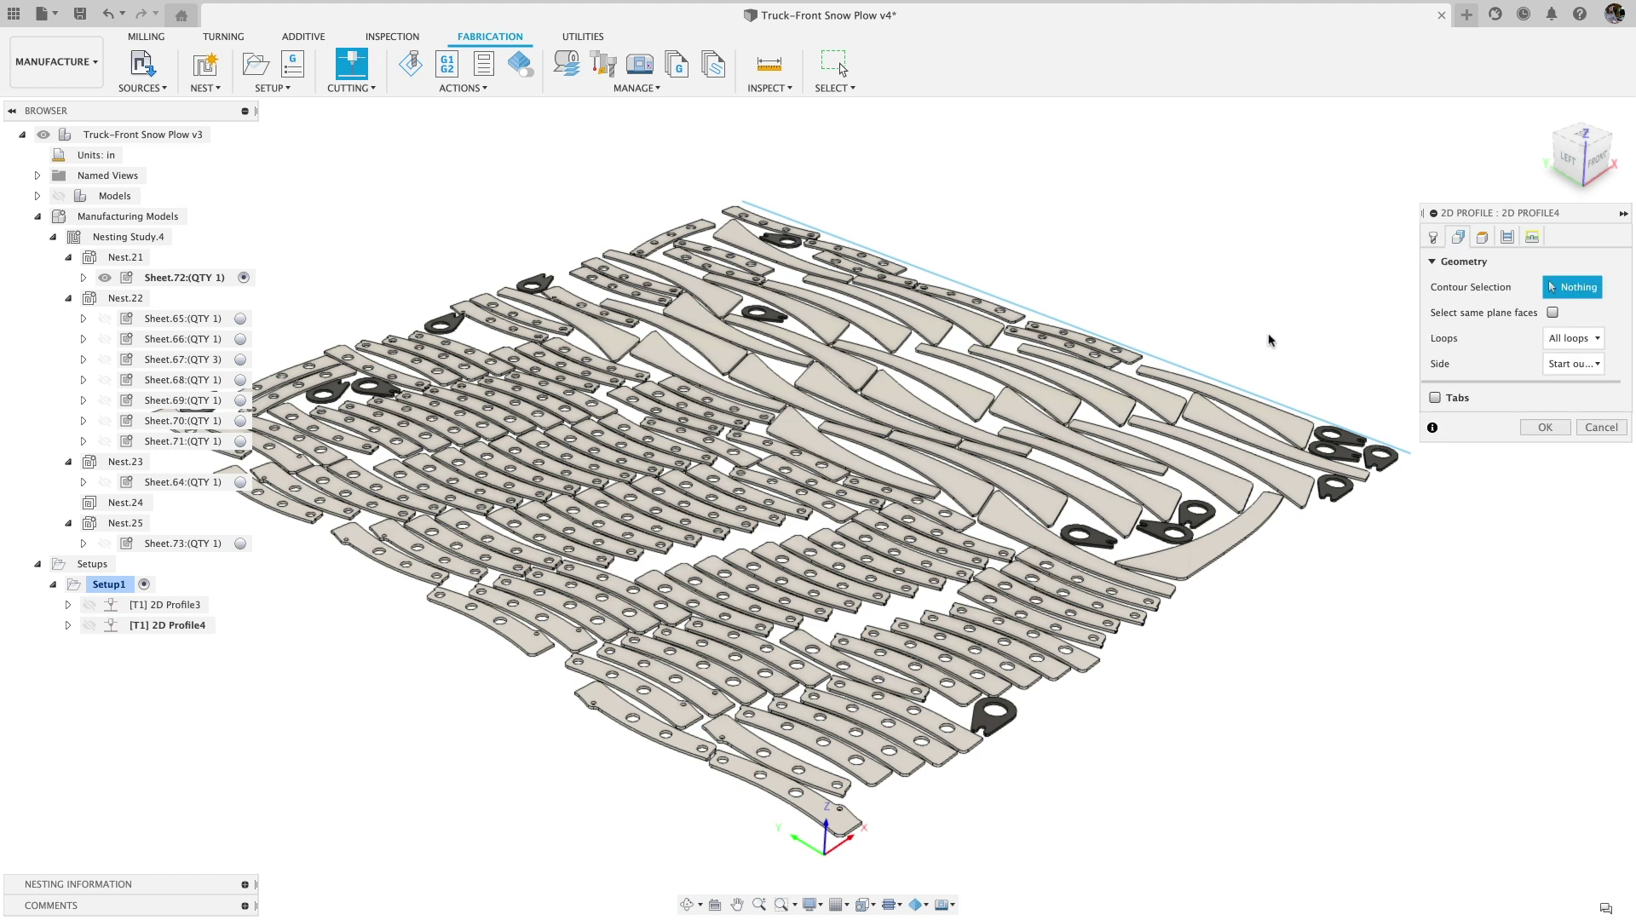
left_click(1207, 373)
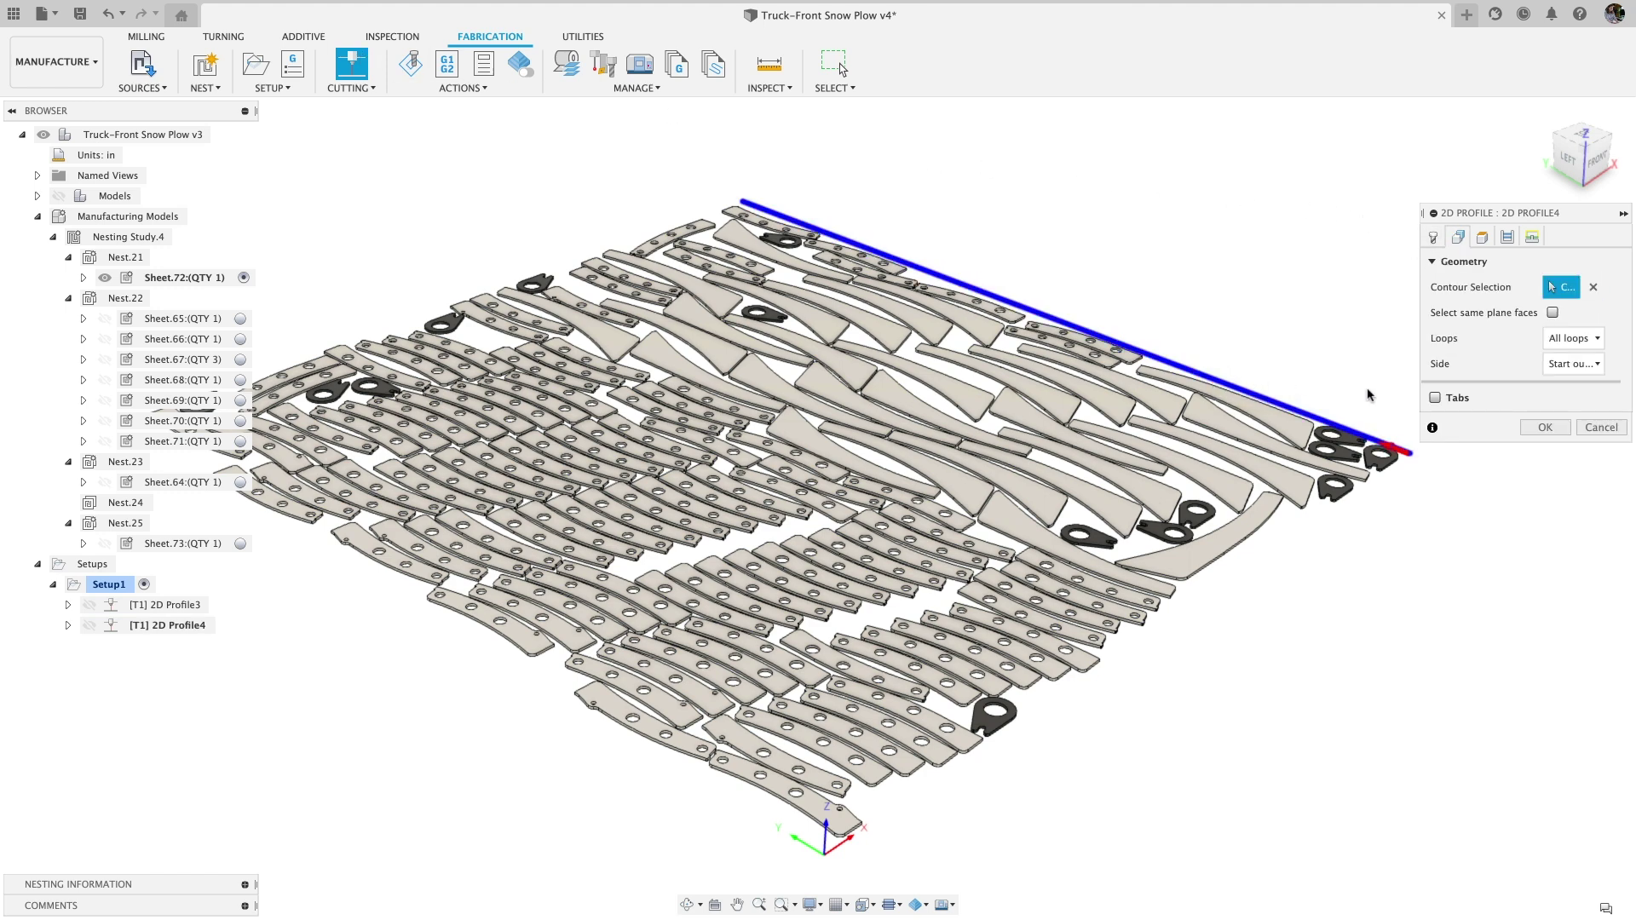
left_click(1543, 427)
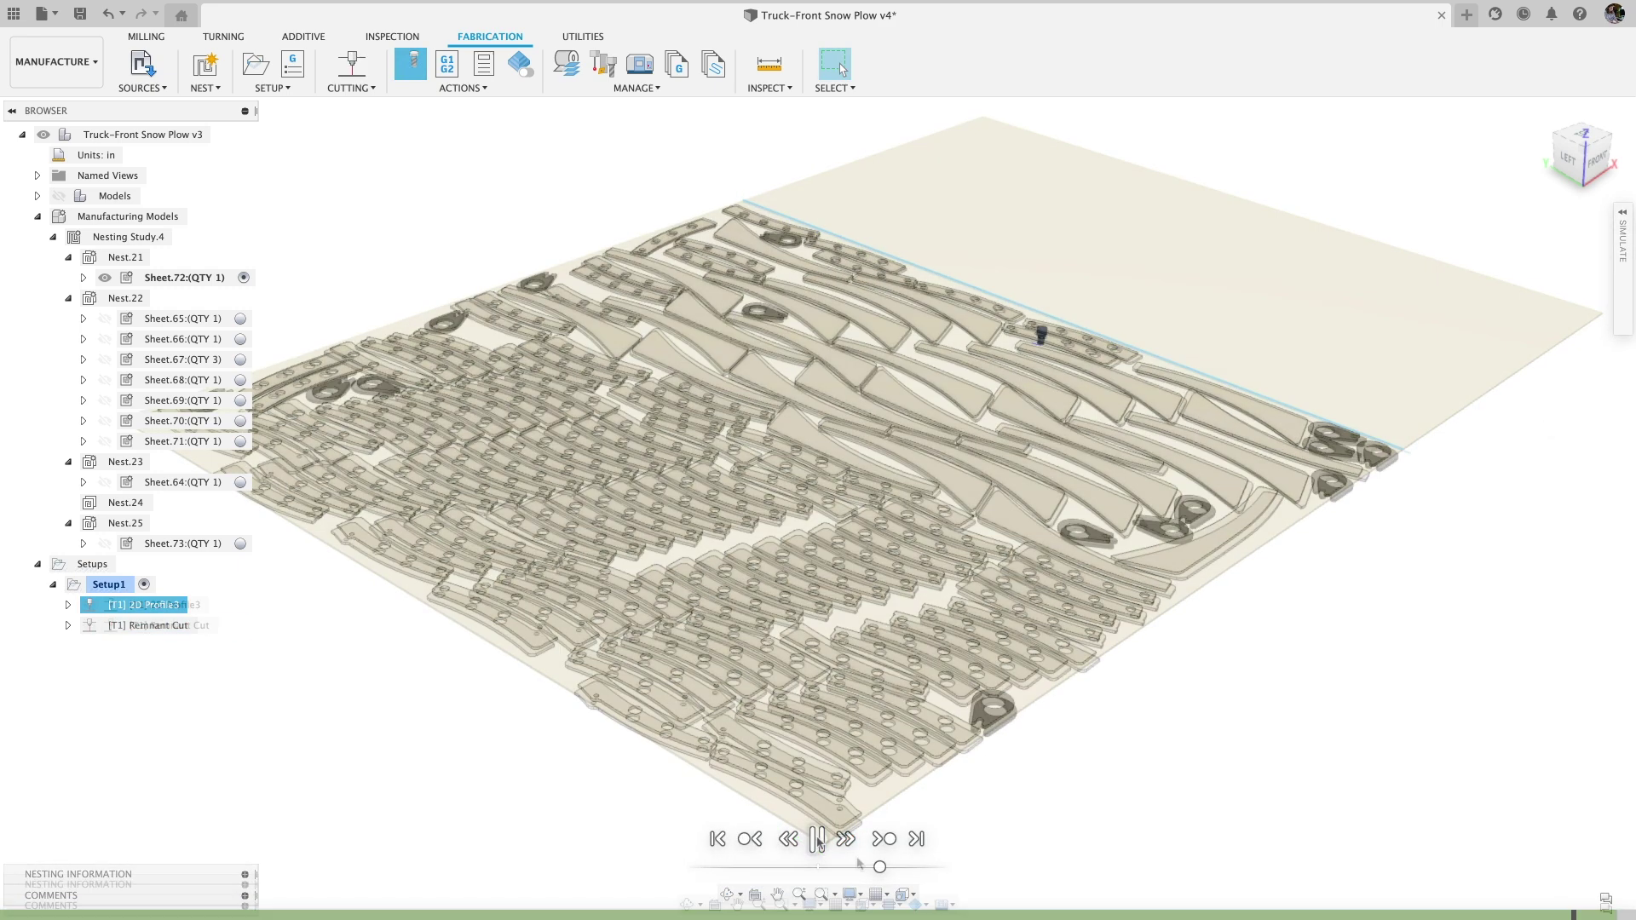
Post Setup1 as 1001.cnc with the System library's Baileigh Plasma cutting post.
key("Escape")
left_click(109, 585)
right_click(120, 587)
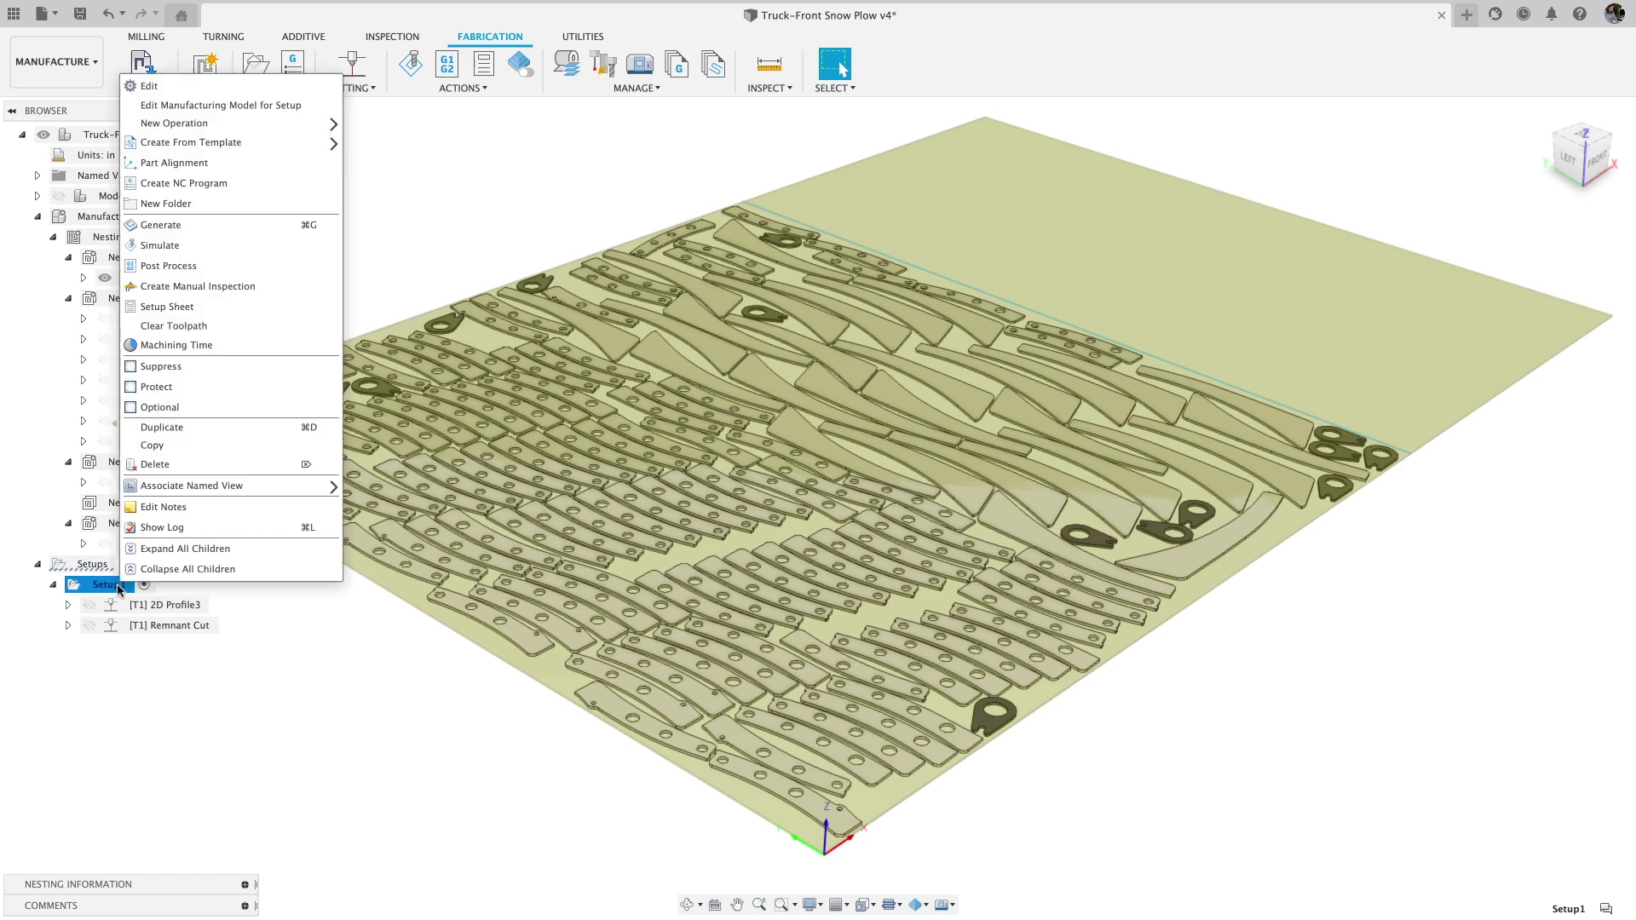
left_click(250, 189)
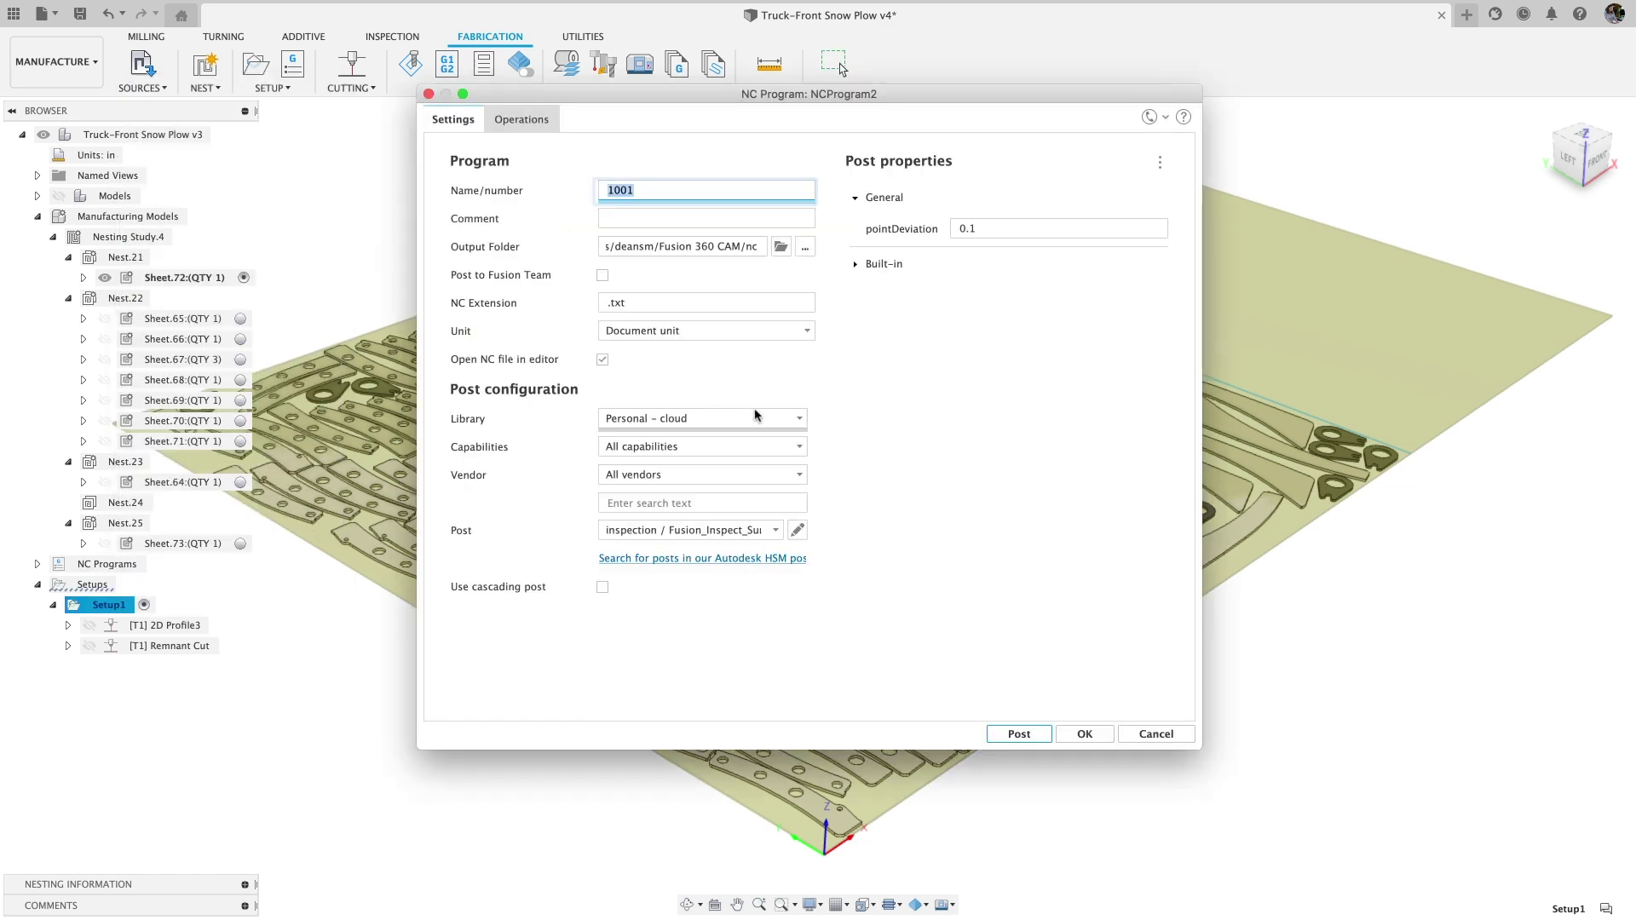
left_click(764, 418)
left_click(753, 406)
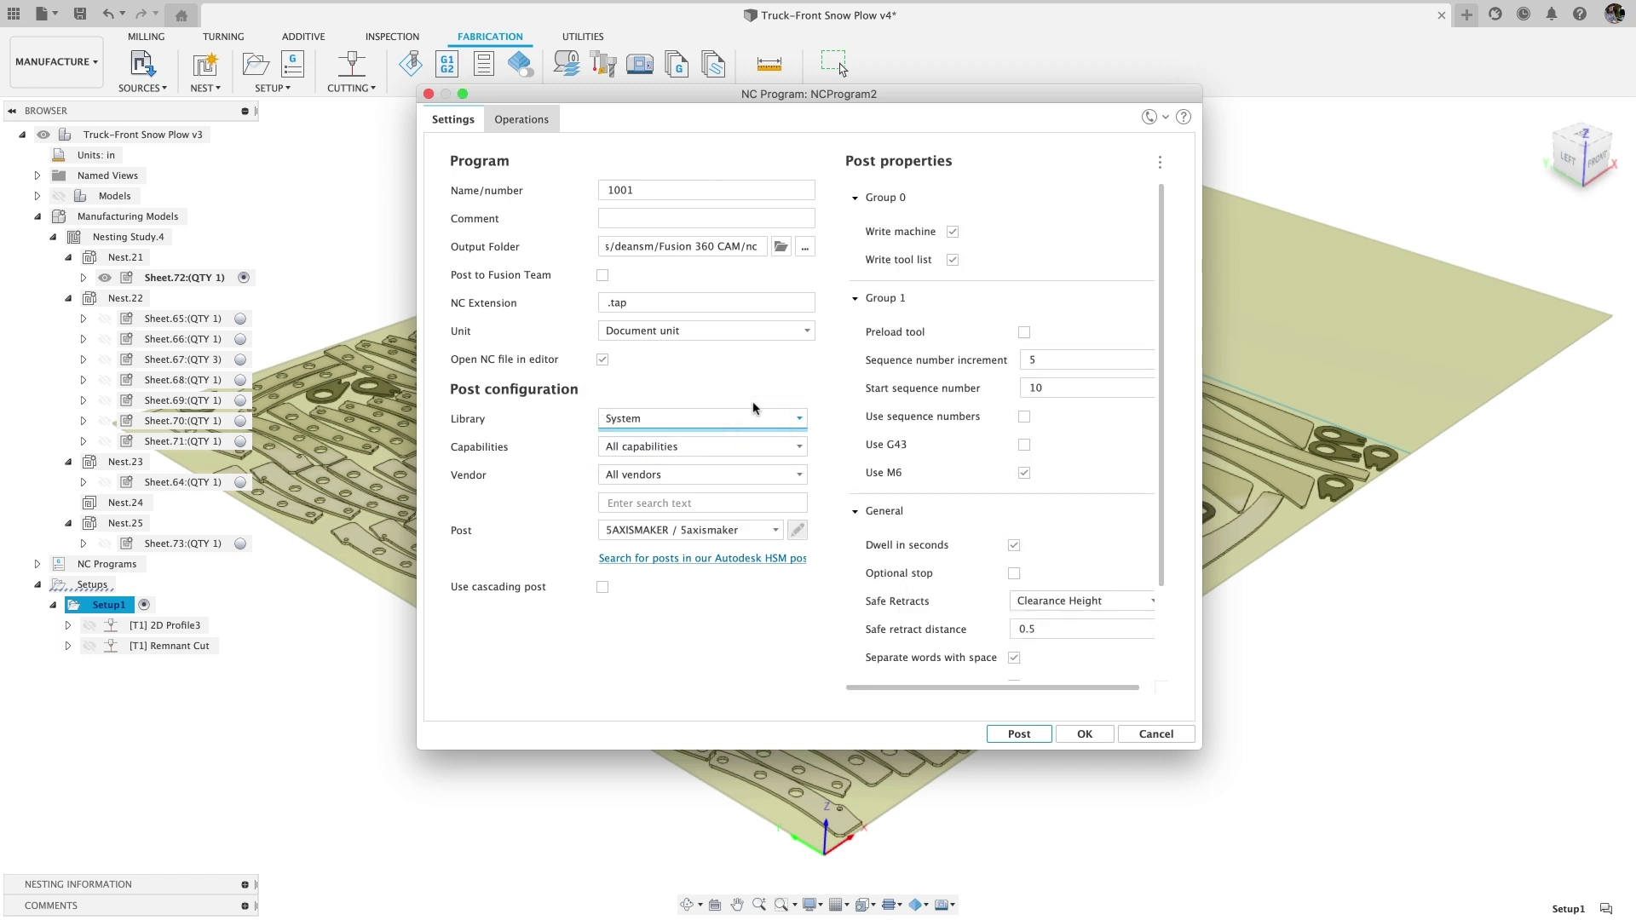
left_click(780, 447)
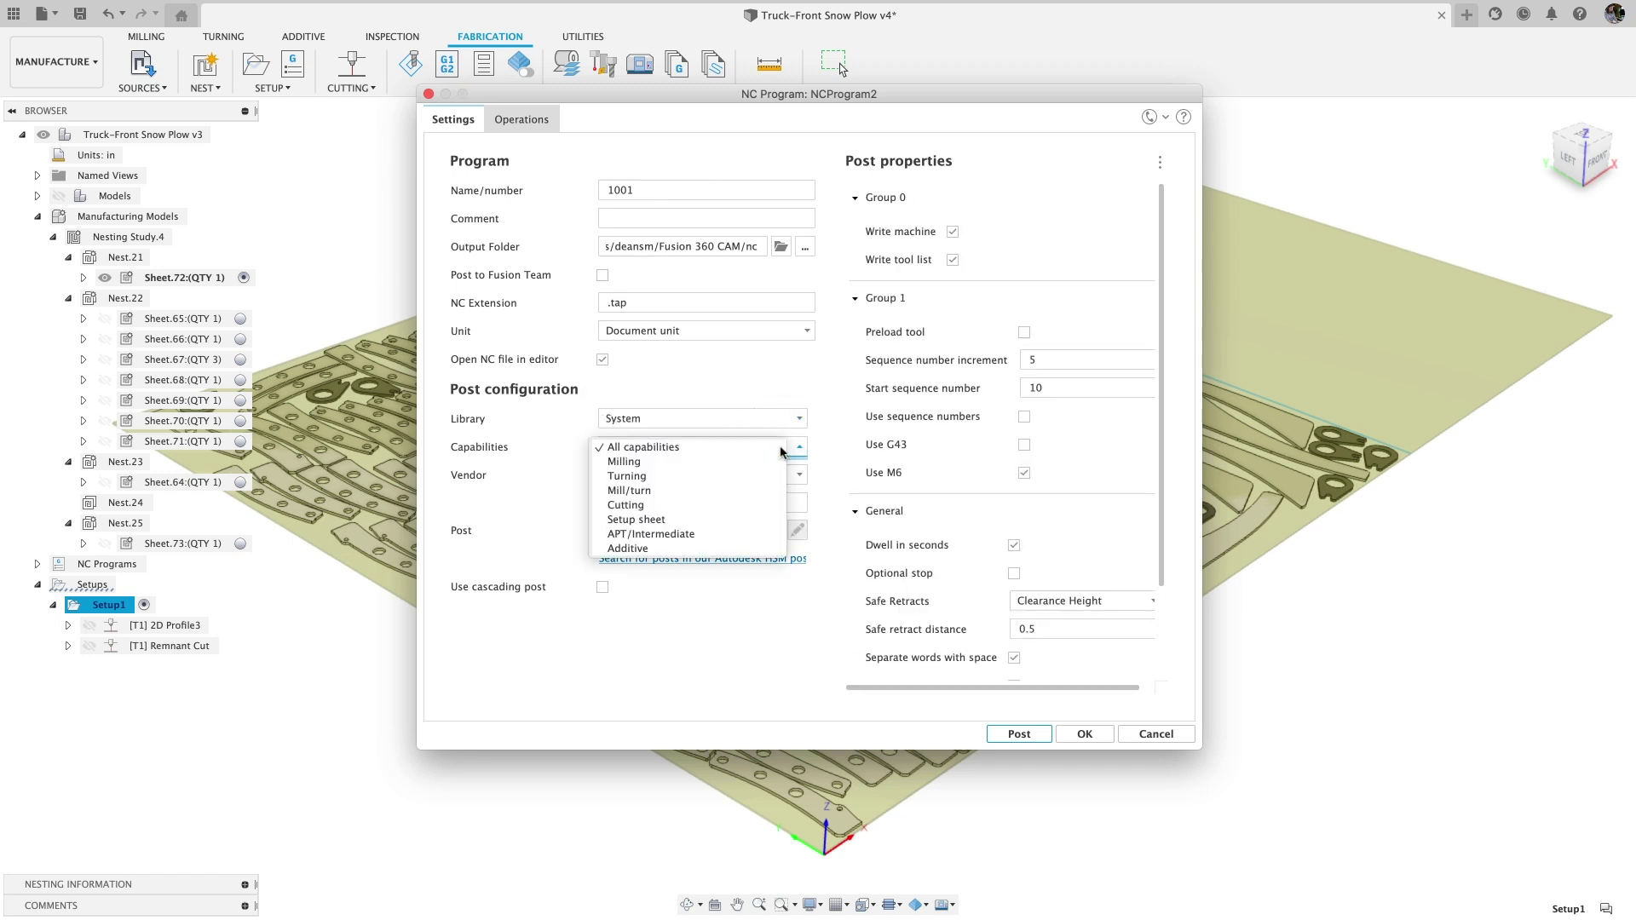
left_click(679, 504)
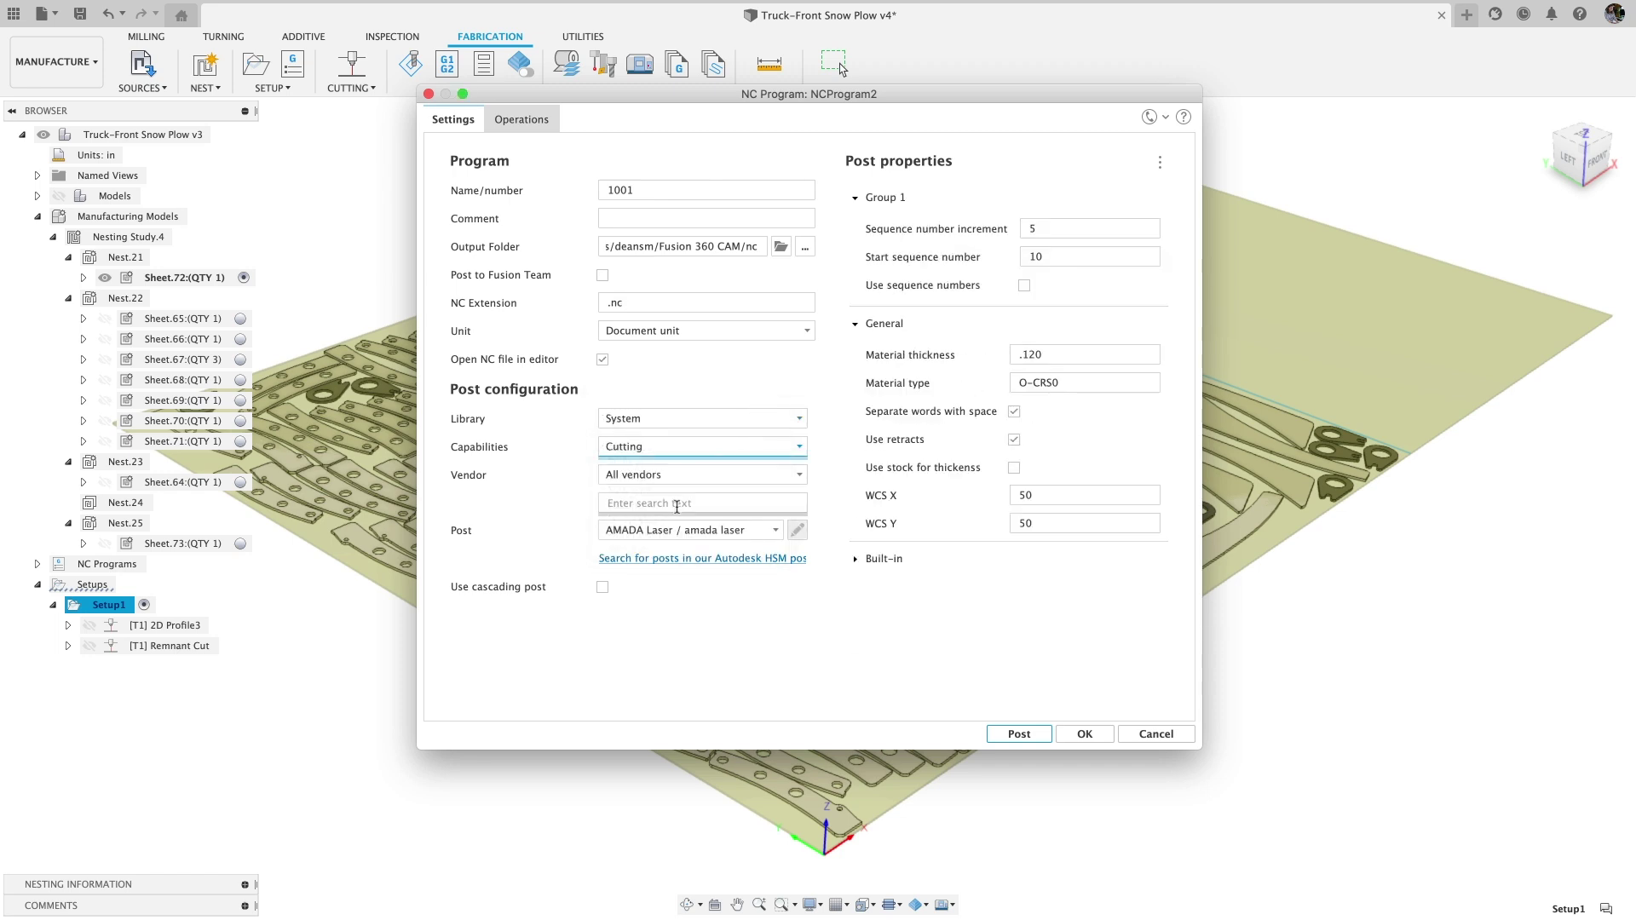
left_click(761, 530)
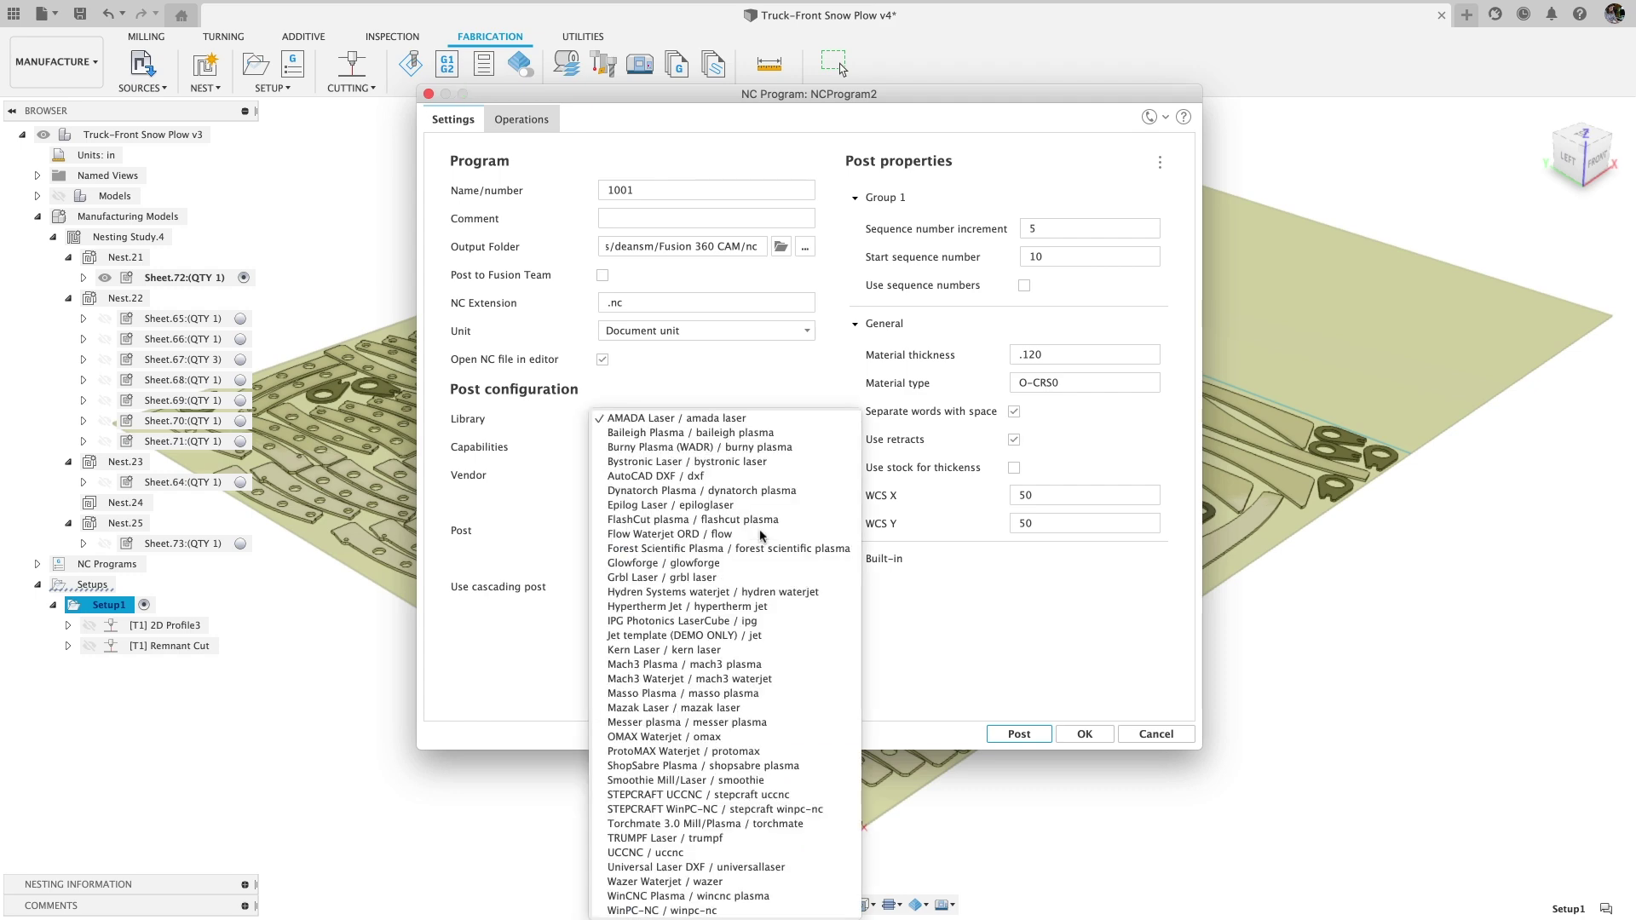
left_click(747, 433)
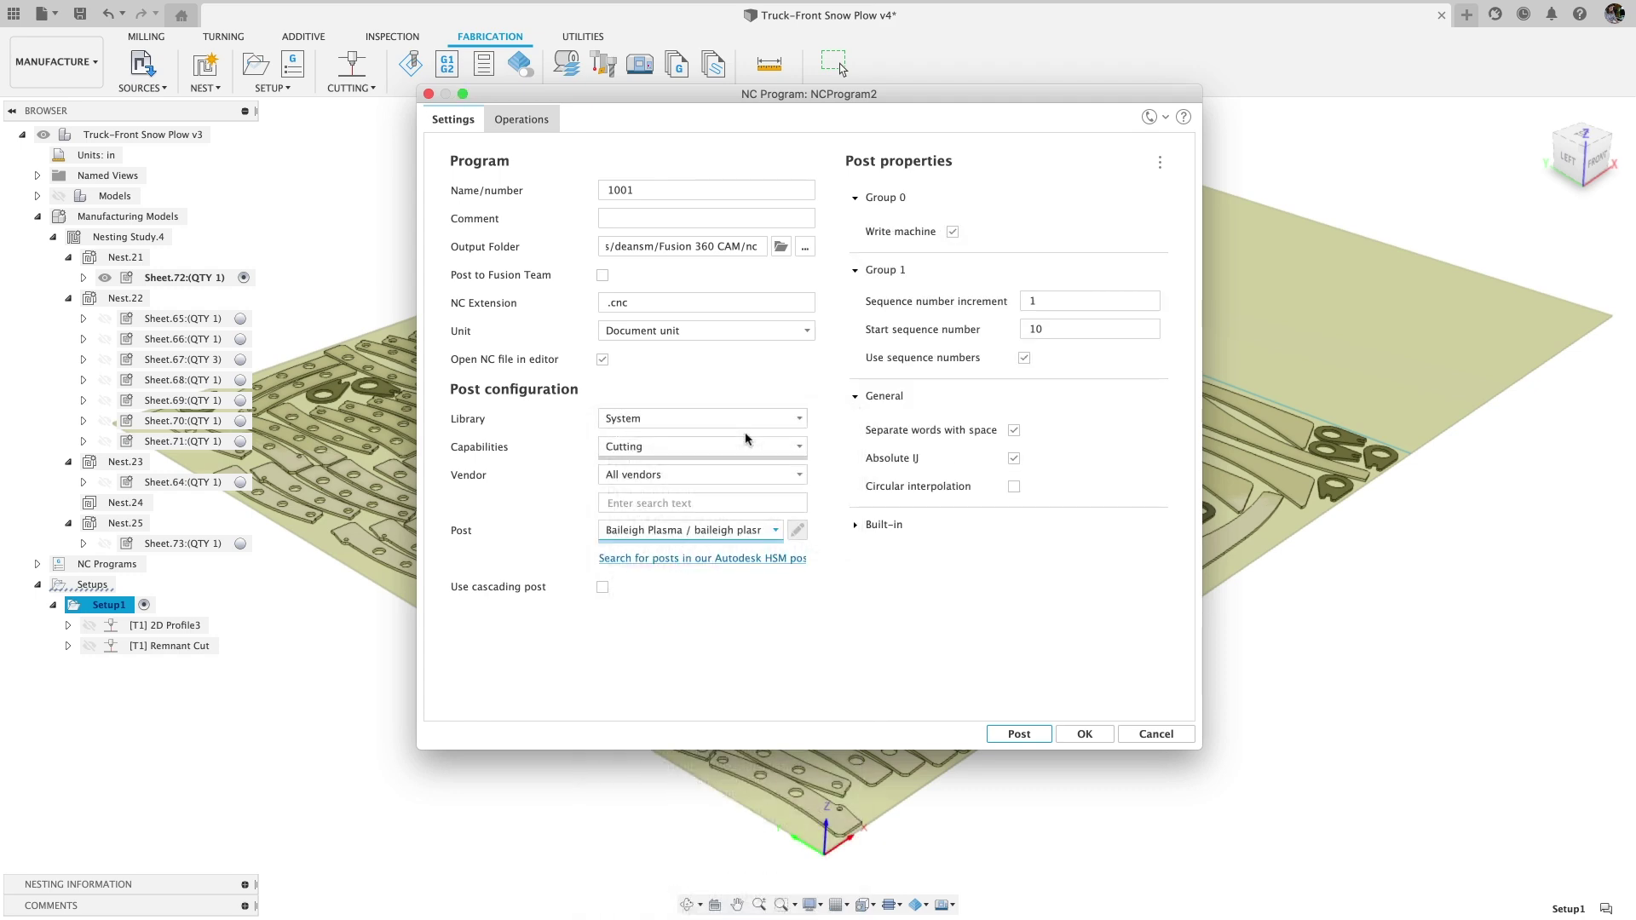
left_click(1031, 735)
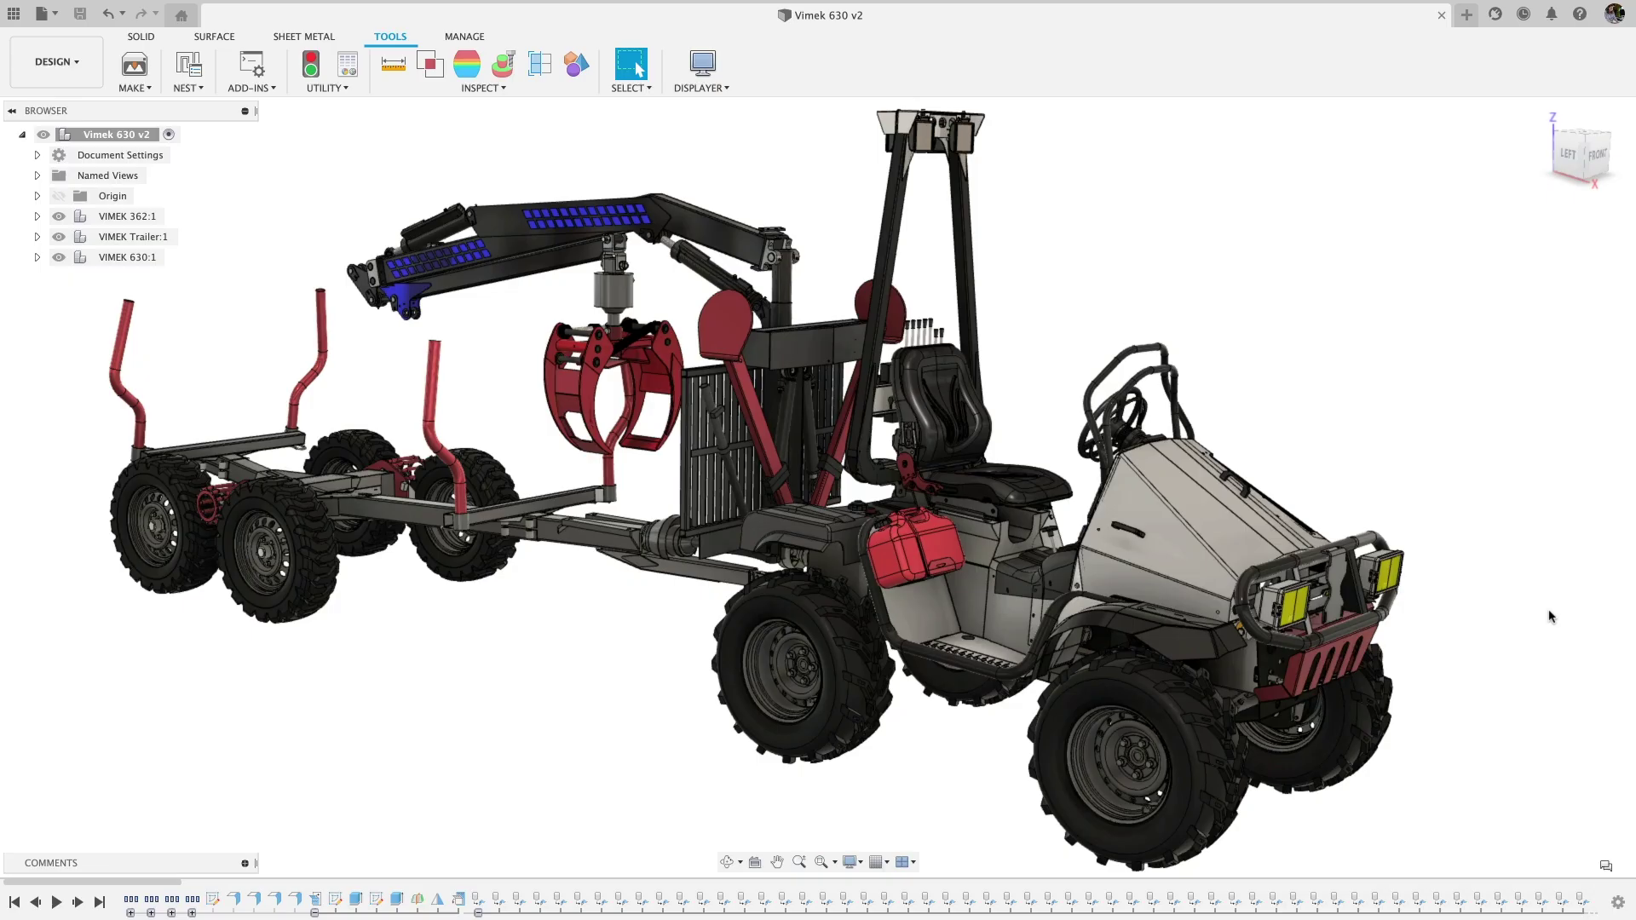
In Manufacture, nest 10 Vimek 630 assemblies, then show Sheet.37 and Sheet.71 layouts.
left_click(75, 65)
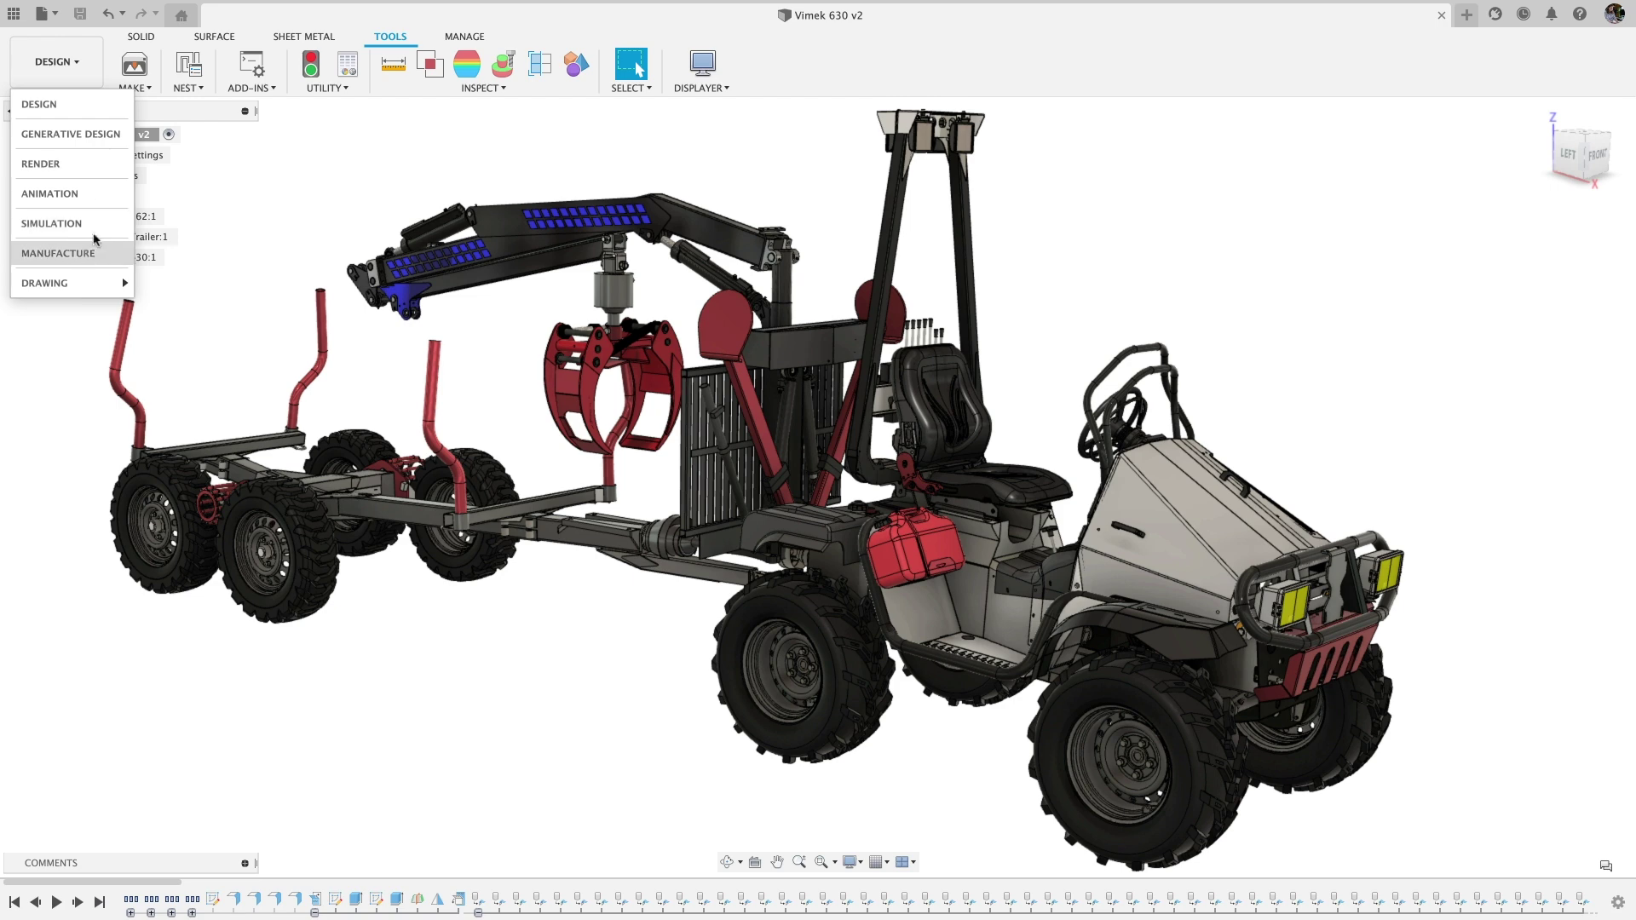
left_click(58, 253)
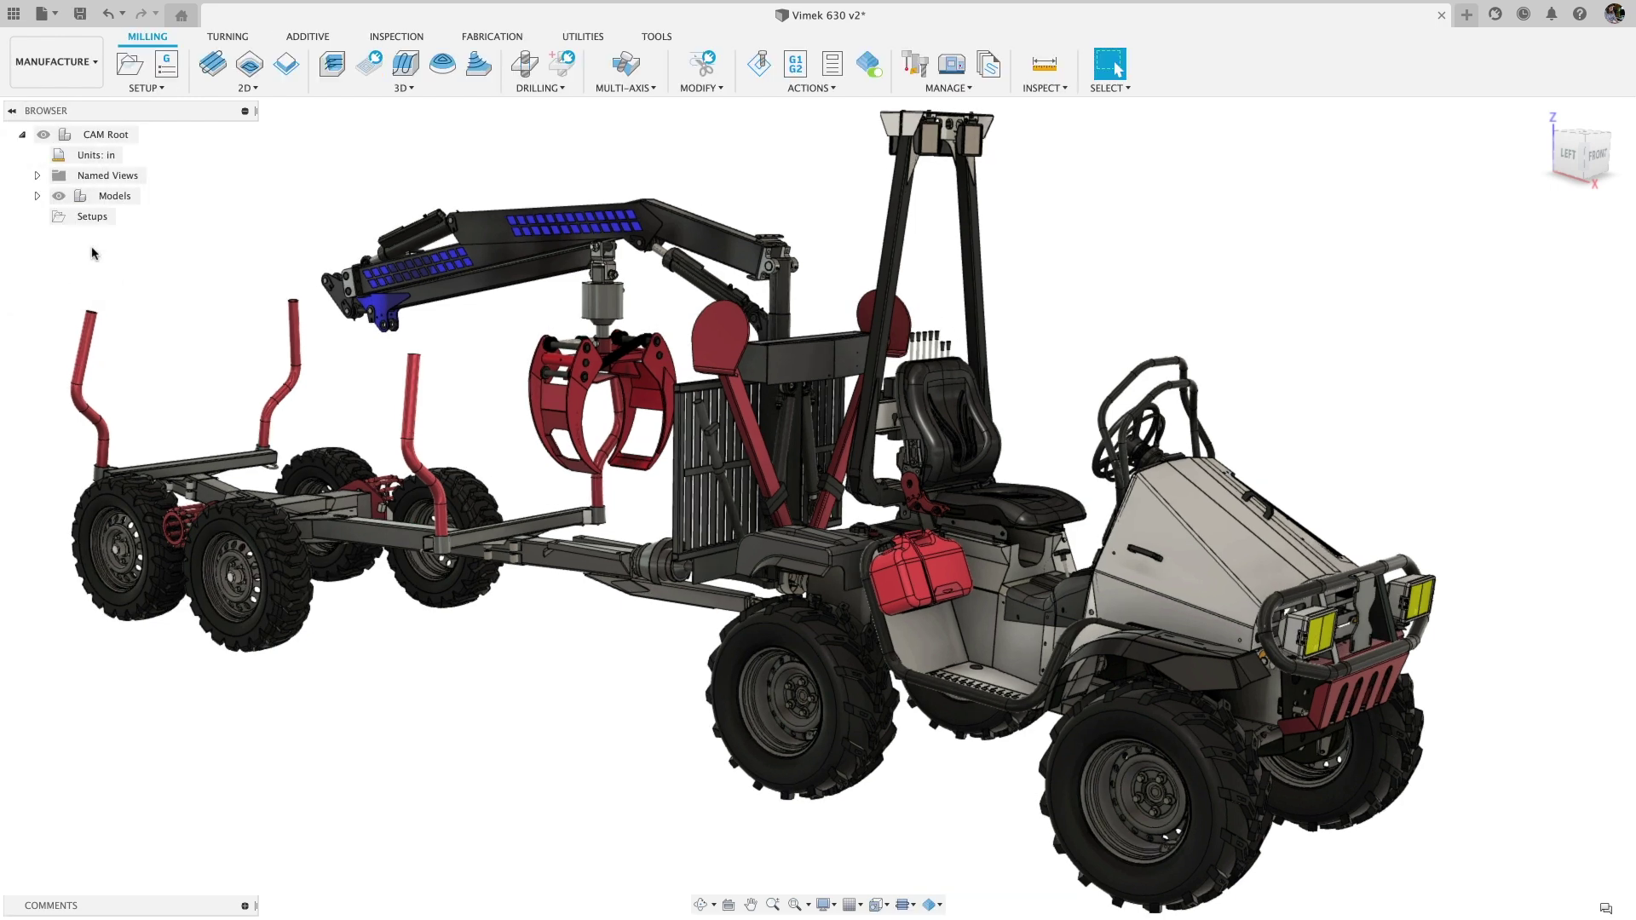
left_click(493, 40)
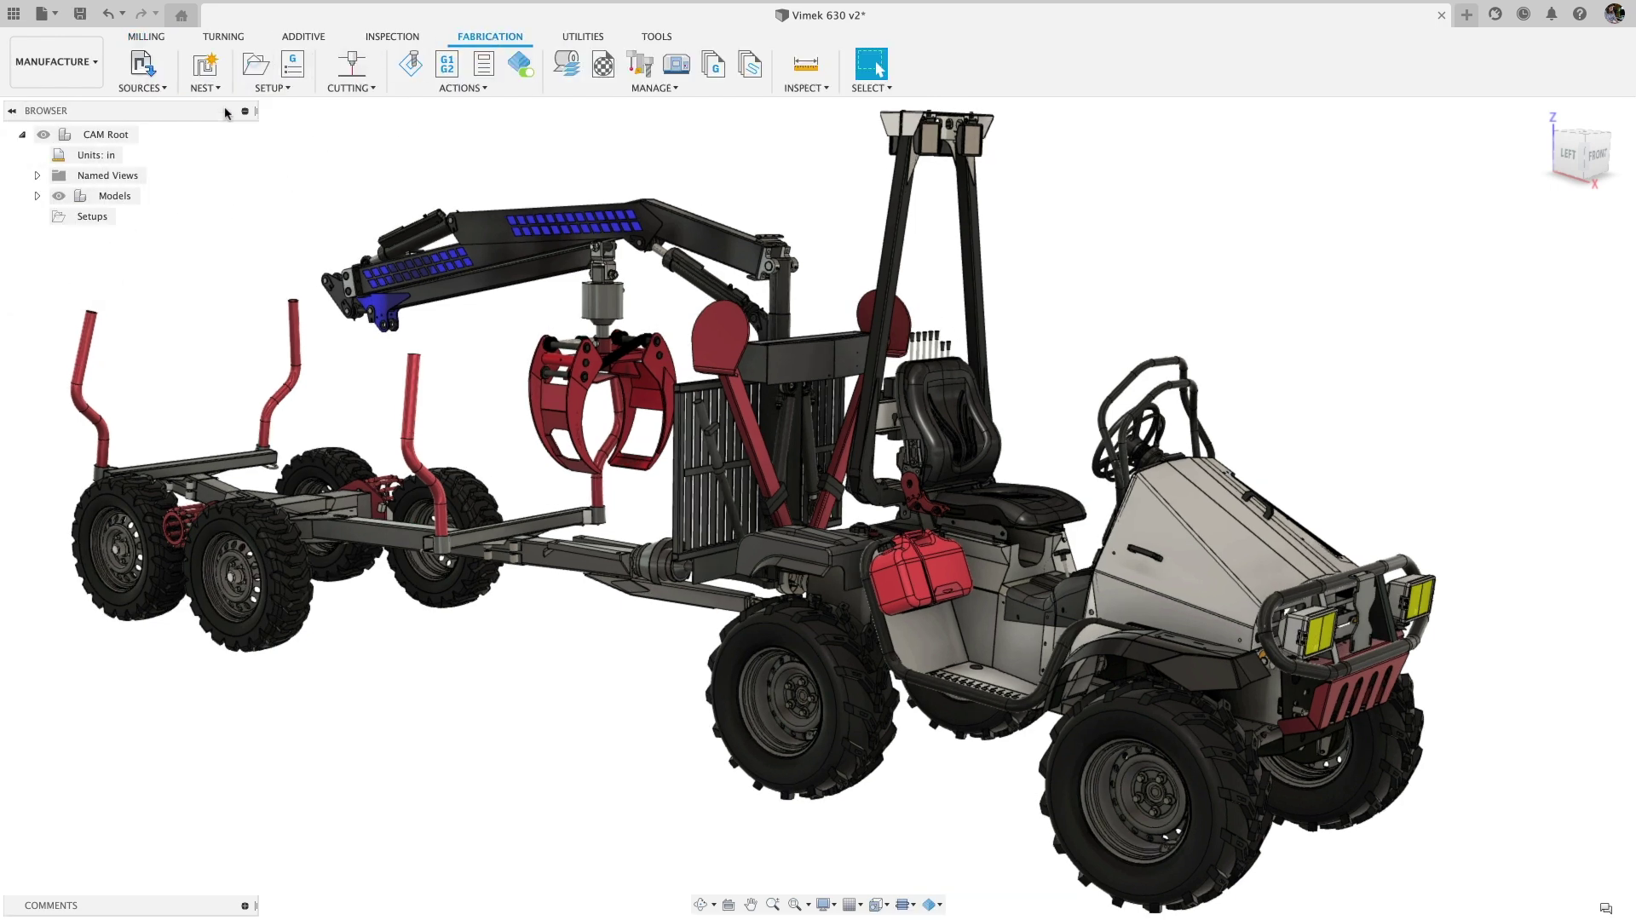
left_click(1321, 339)
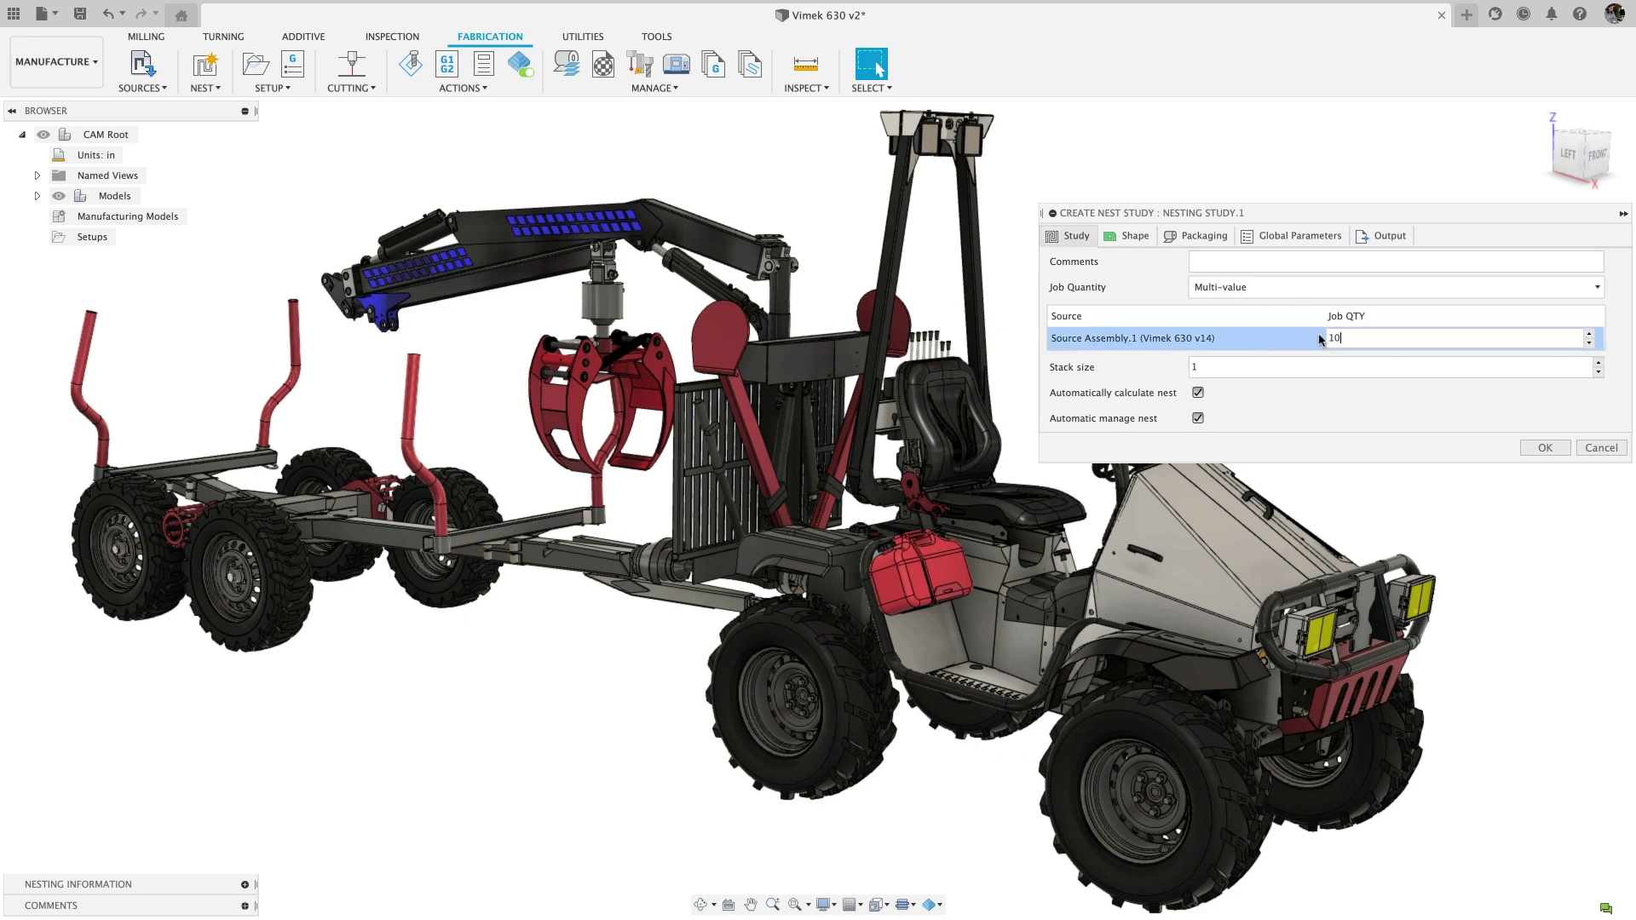
left_click(1544, 448)
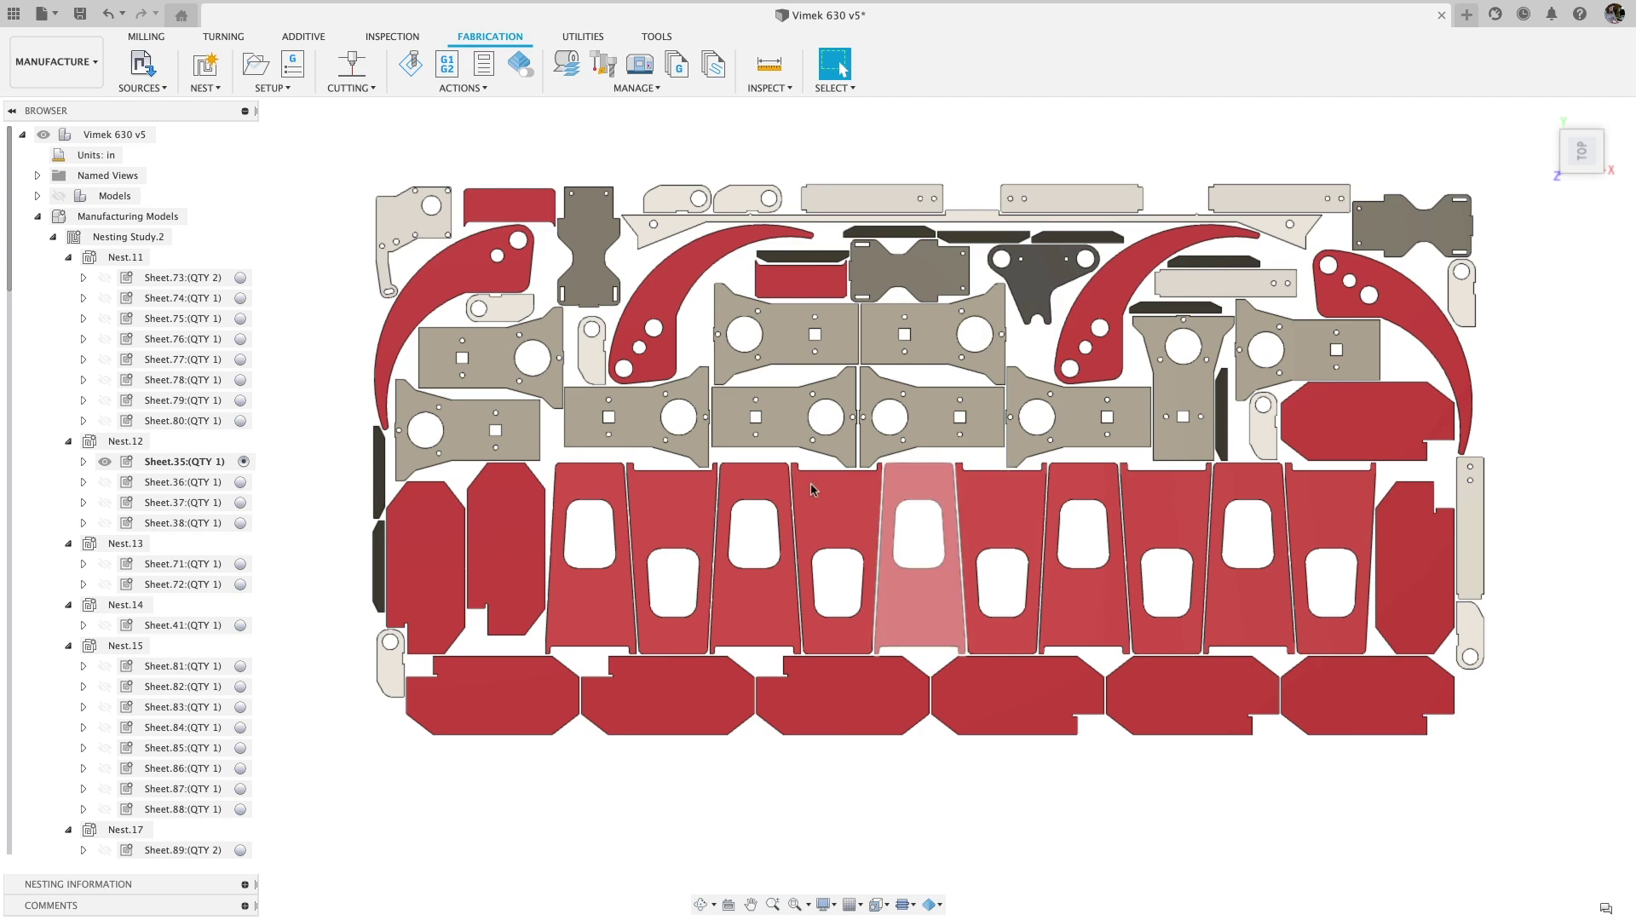
left_click(243, 503)
left_click(243, 564)
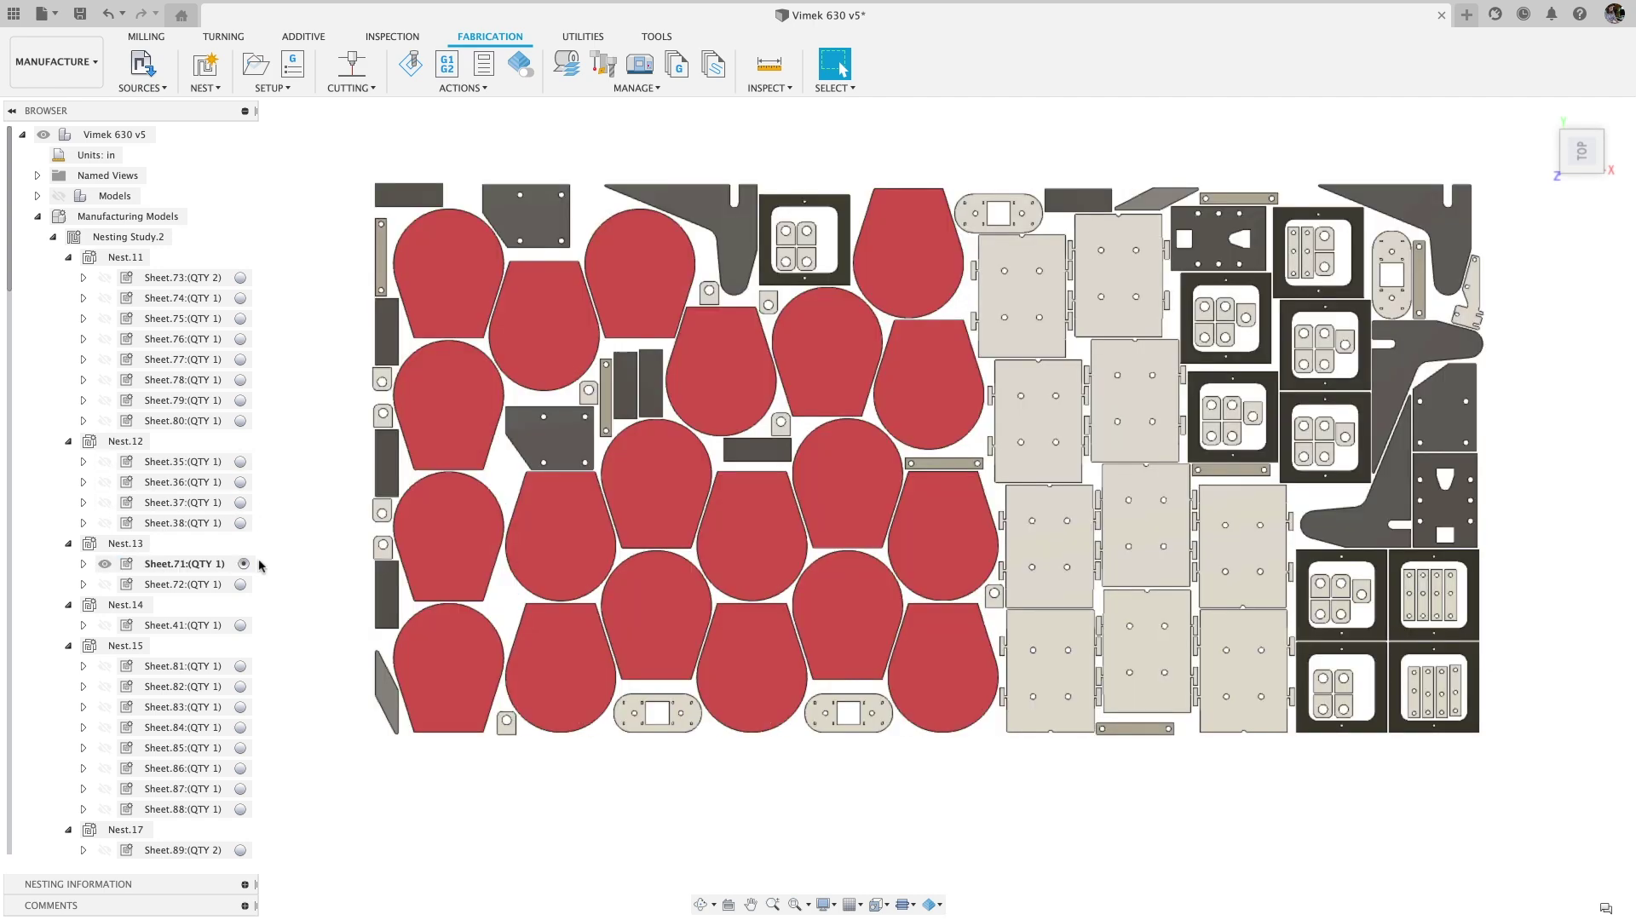
Activate Sheet.81 under Nest.15 in the Vimek 630 nesting study.
left_click(241, 666)
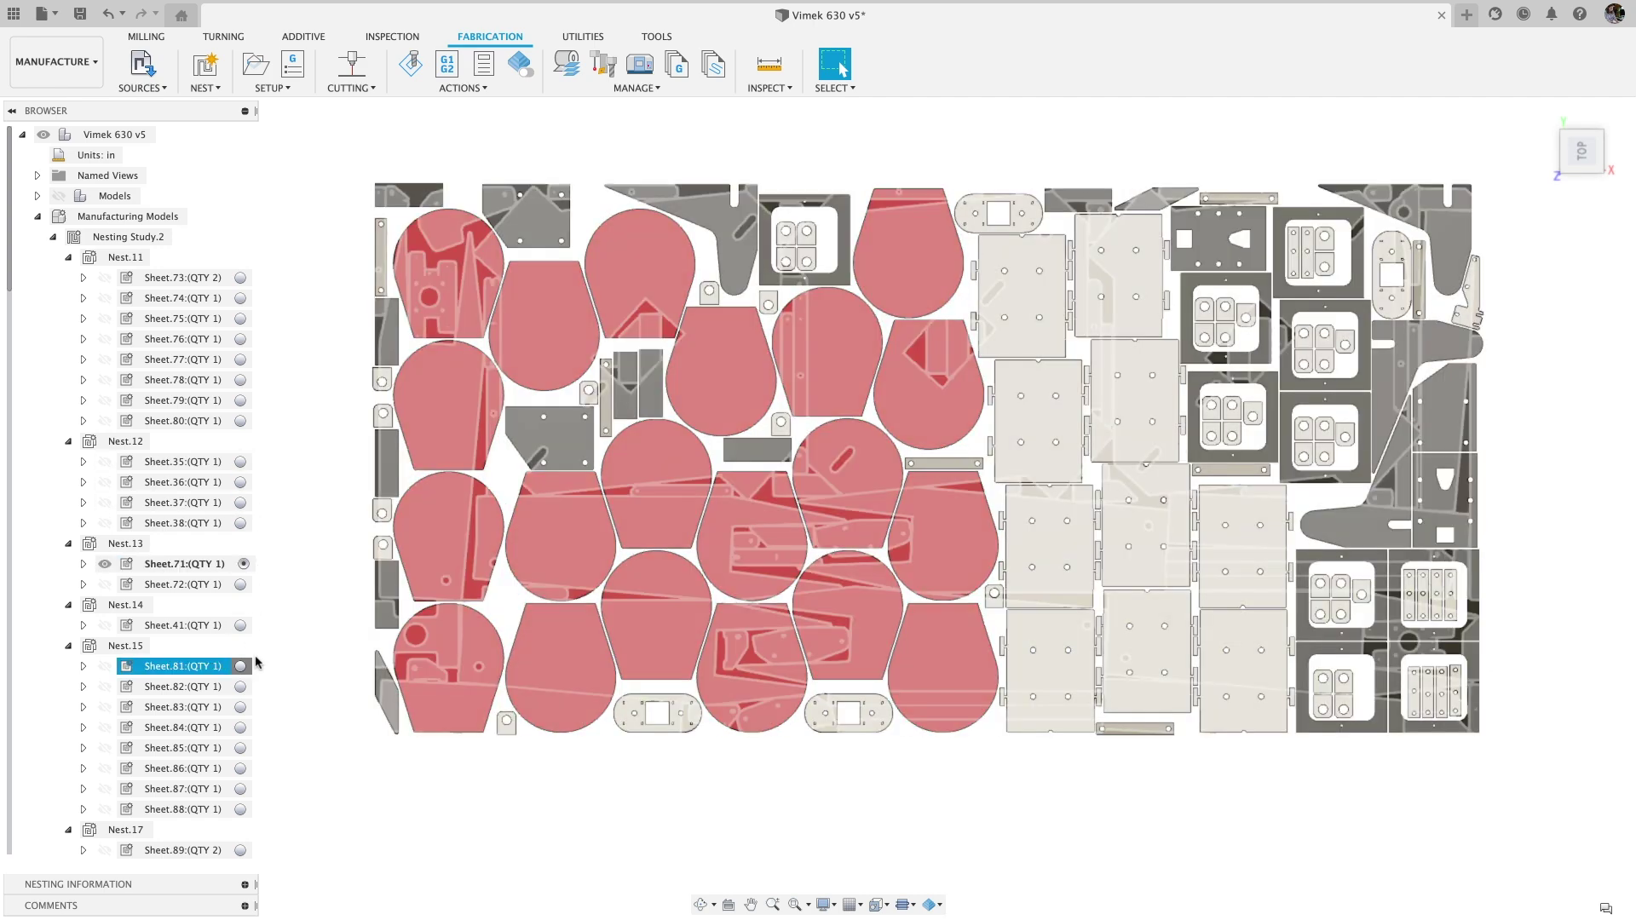